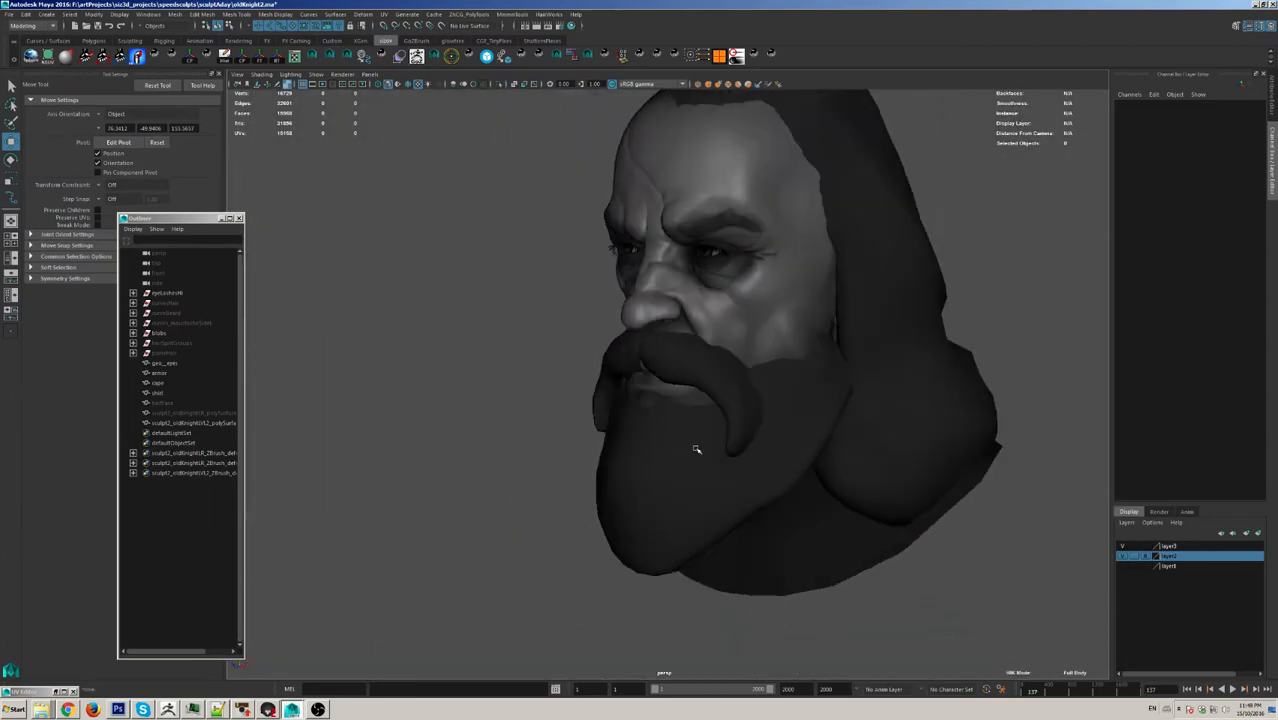
{"action": "left_click", "coordinate": [585, 468]}
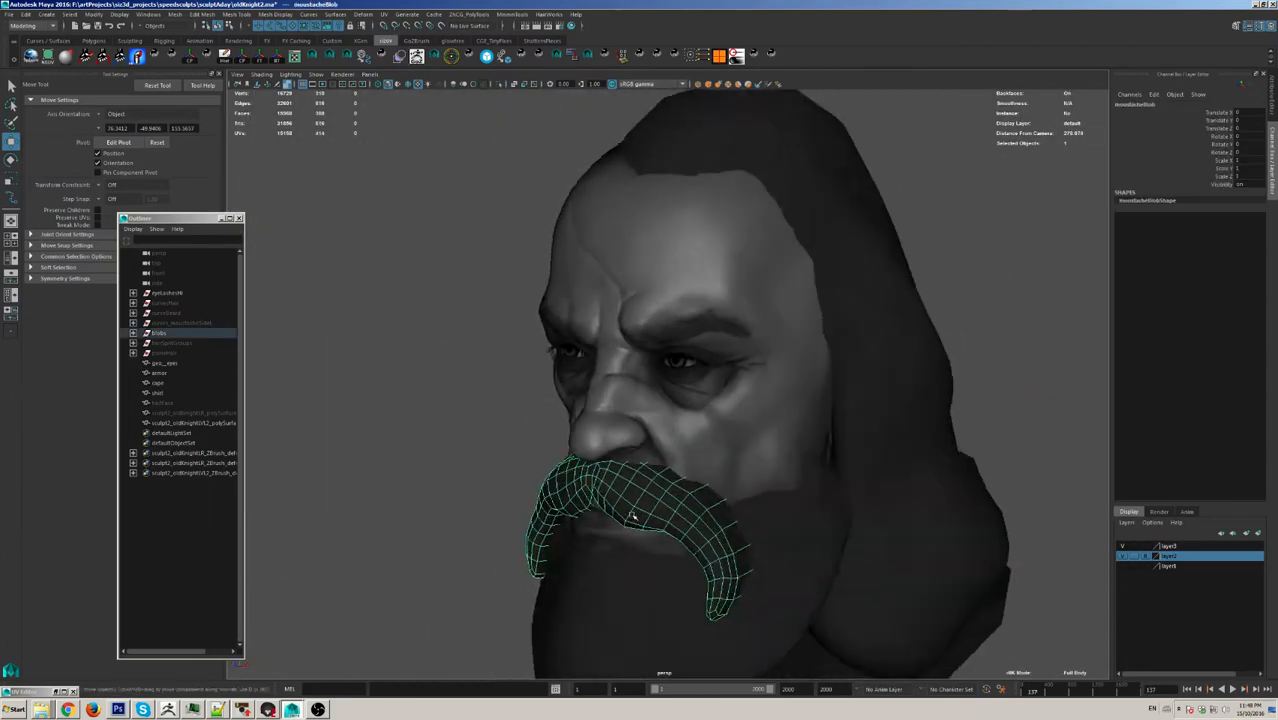
{"action": "right_click_drag", "start_coordinate": [633, 513], "coordinate": [921, 425], "text": "alt"}
{"action": "left_click", "coordinate": [968, 383]}
{"action": "left_click_drag", "start_coordinate": [921, 425], "coordinate": [632, 459], "text": "alt"}
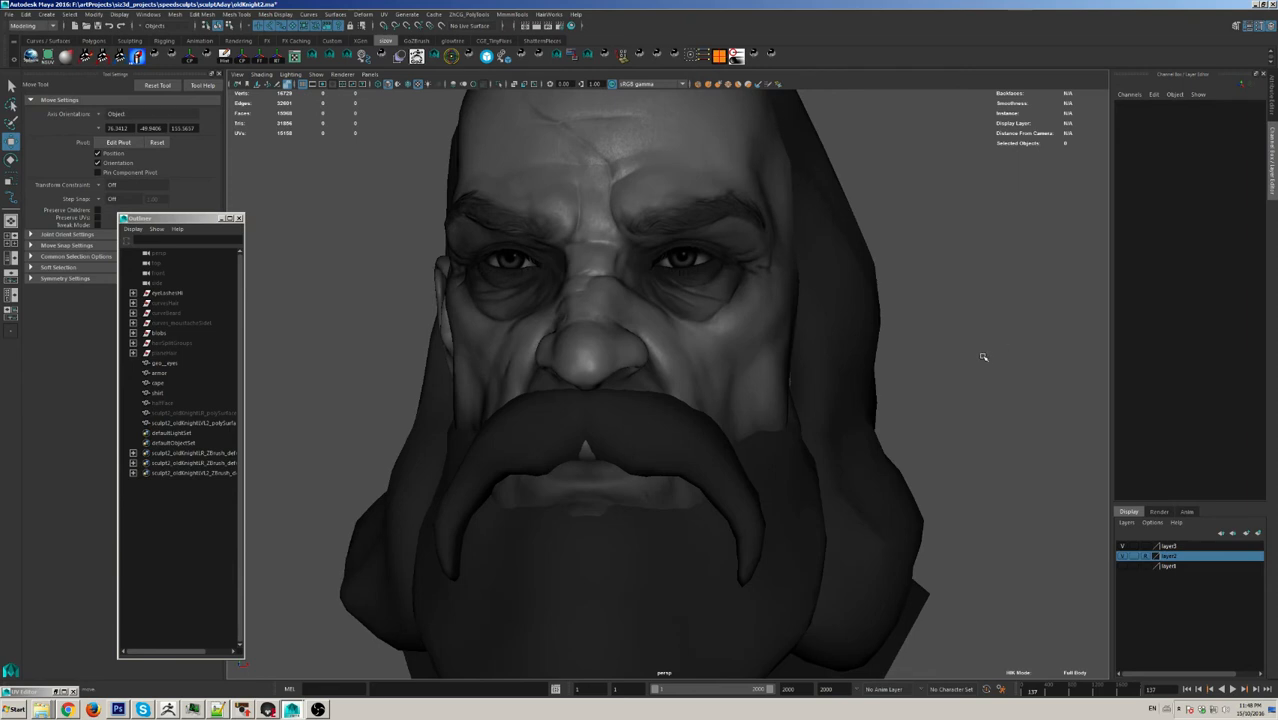
{"action": "left_click_drag", "start_coordinate": [860, 440], "coordinate": [776, 511], "text": "alt"}
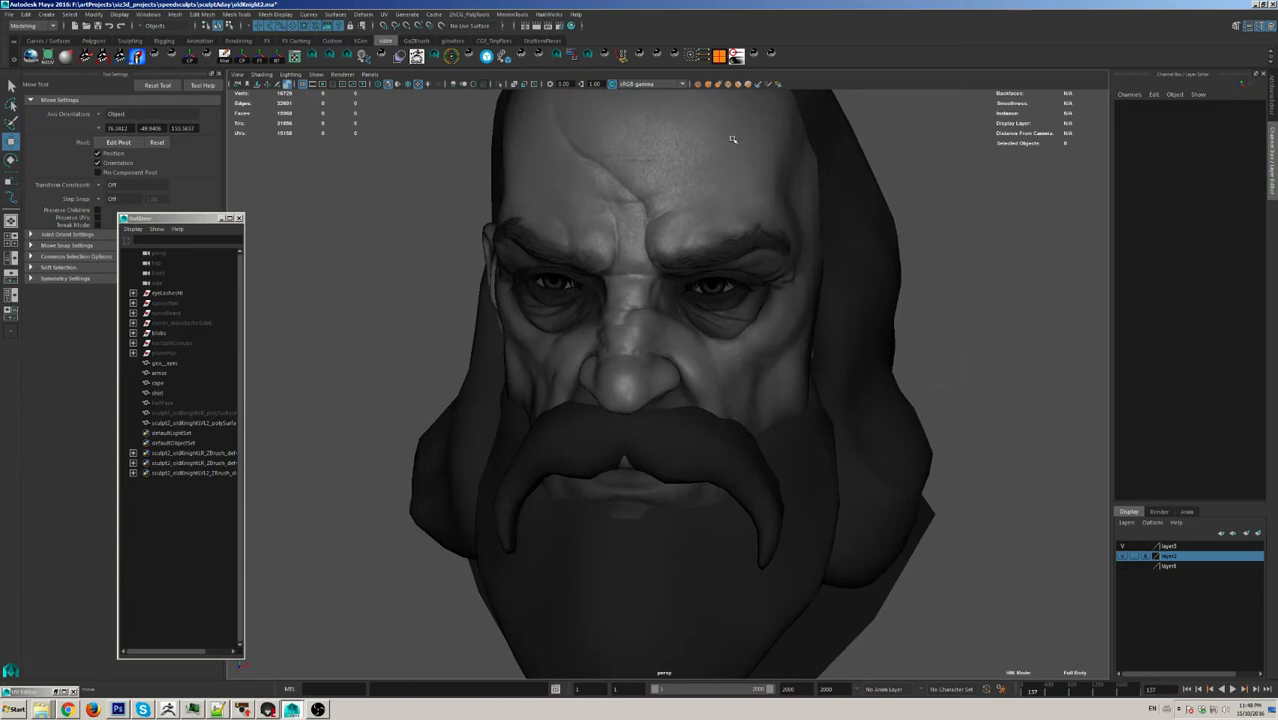
Step: Open the GF Curve on Mesh tool and enable adding the selected moustache mesh to its object list
{"action": "left_click", "coordinate": [755, 57]}
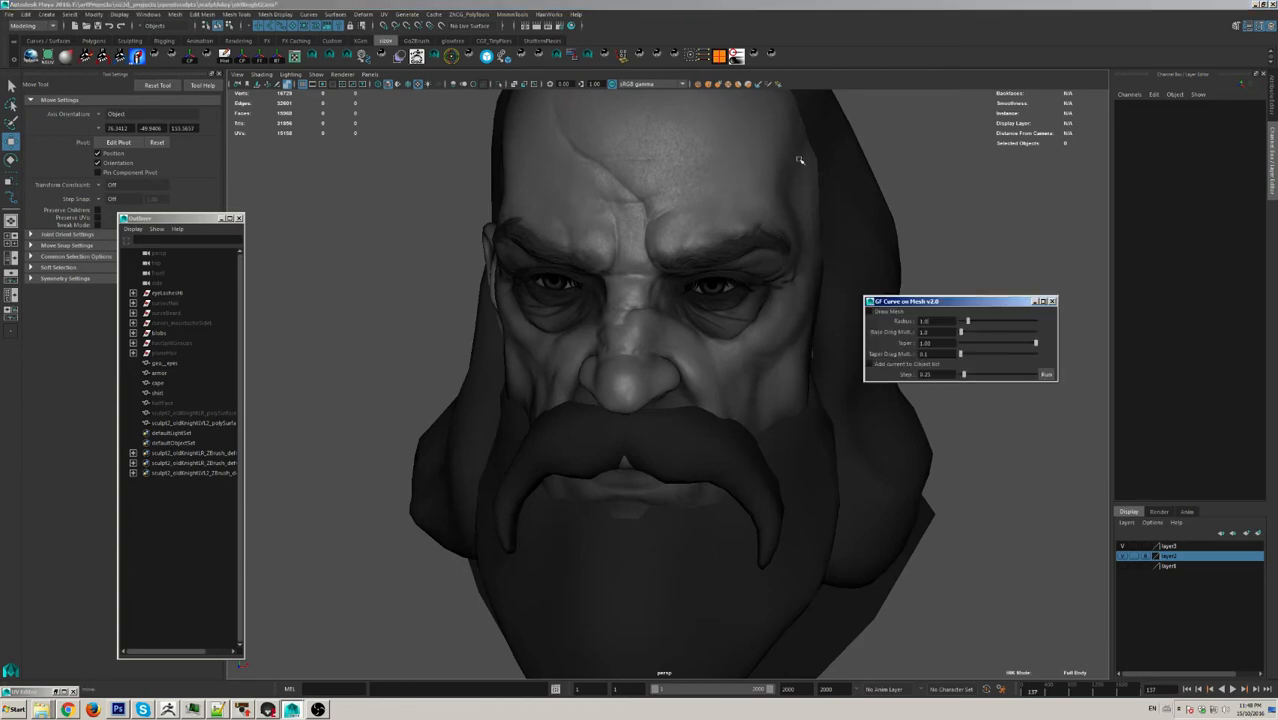
{"action": "left_click_drag", "start_coordinate": [948, 304], "coordinate": [972, 313]}
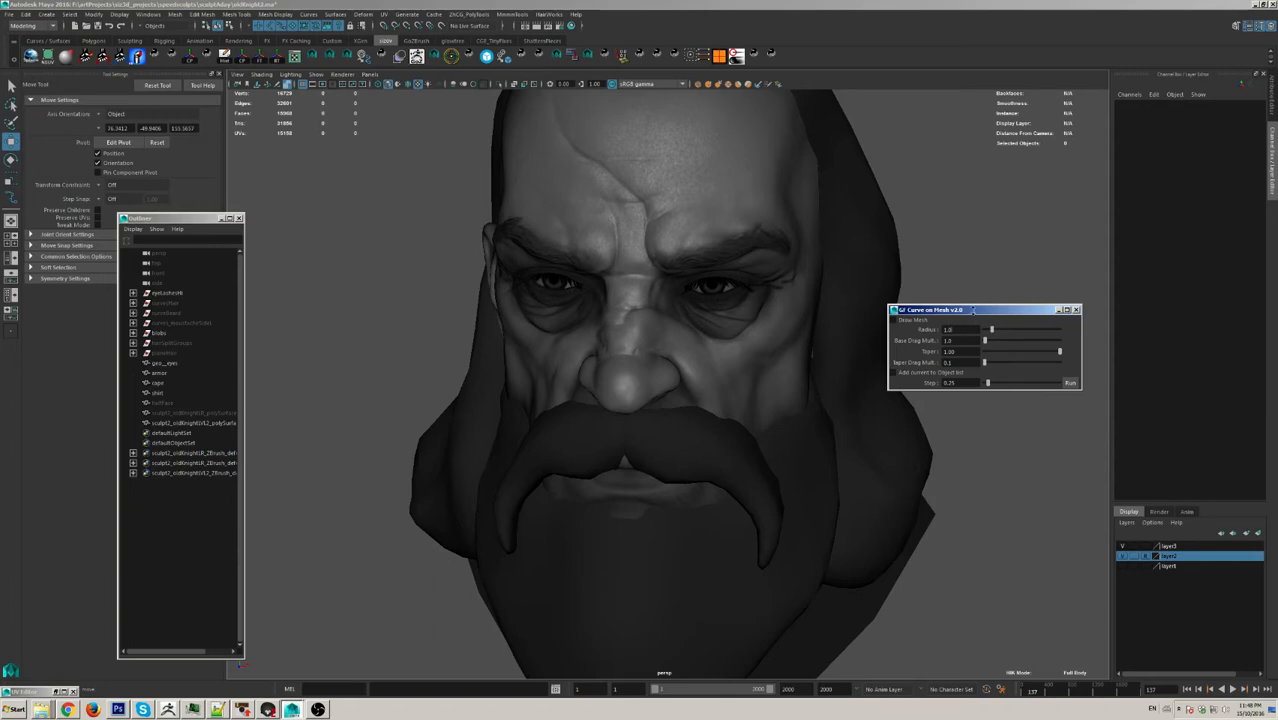
{"action": "right_click_drag", "start_coordinate": [545, 433], "coordinate": [730, 502], "text": "alt"}
{"action": "left_click_drag", "start_coordinate": [730, 502], "coordinate": [669, 425], "text": "alt"}
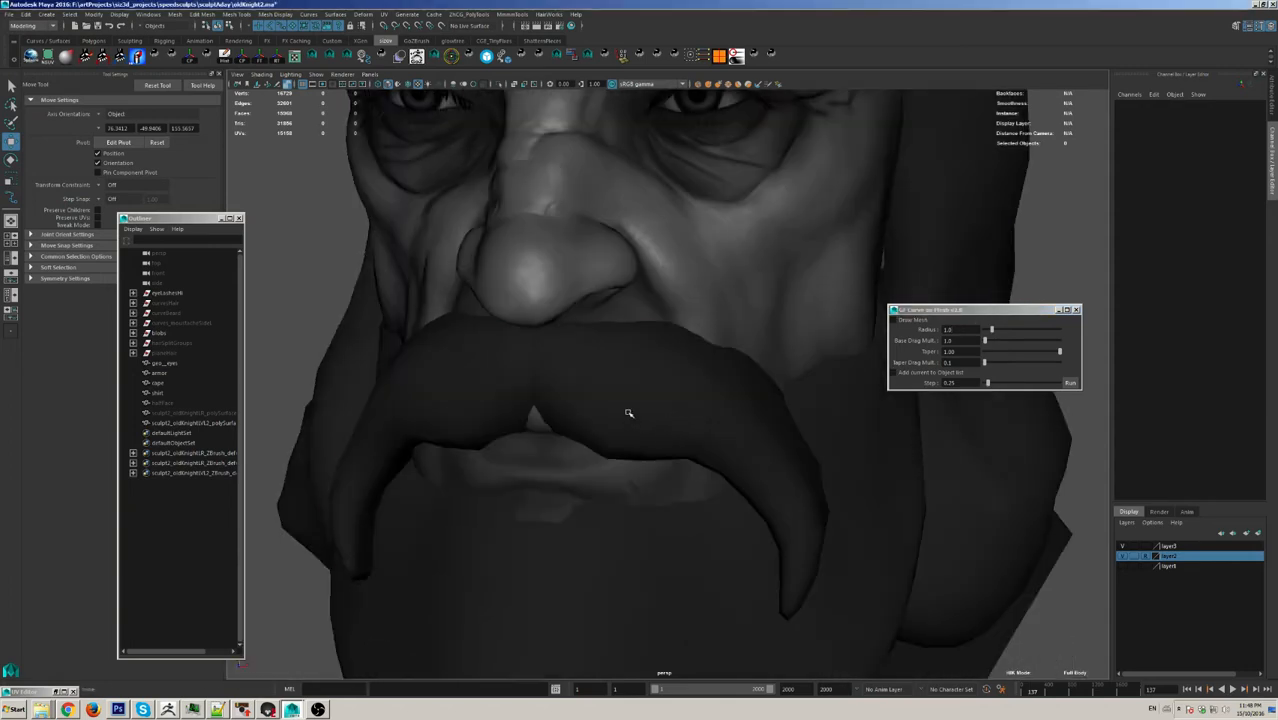
{"action": "left_click", "coordinate": [628, 411]}
{"action": "left_click", "coordinate": [914, 371]}
{"action": "left_click_drag", "start_coordinate": [547, 446], "coordinate": [693, 448], "text": "alt"}
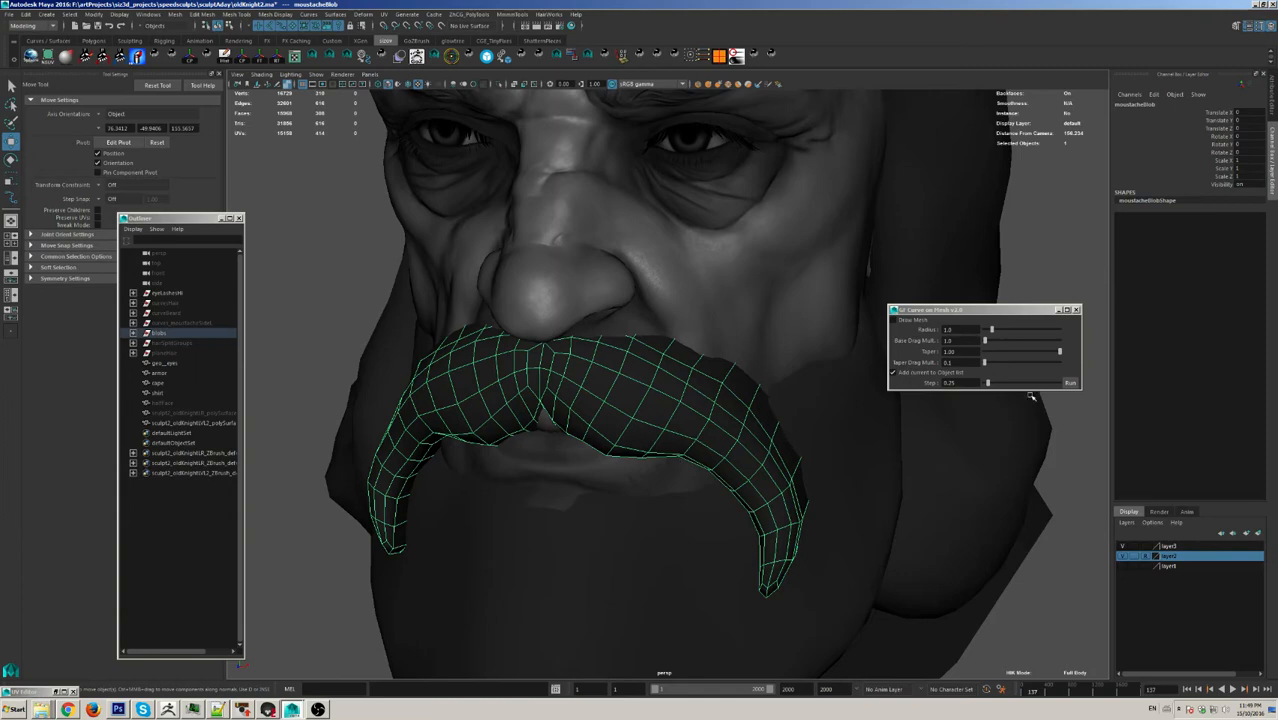
Step: Run the curve drawing tool and sketch the first strand curves on one half of the moustache, working outward from under the nose
{"action": "left_click_drag", "start_coordinate": [650, 425], "coordinate": [685, 418], "text": "alt"}
{"action": "right_click_drag", "start_coordinate": [686, 418], "coordinate": [798, 470], "text": "alt"}
{"action": "left_click_drag", "start_coordinate": [720, 500], "coordinate": [799, 508], "text": "alt"}
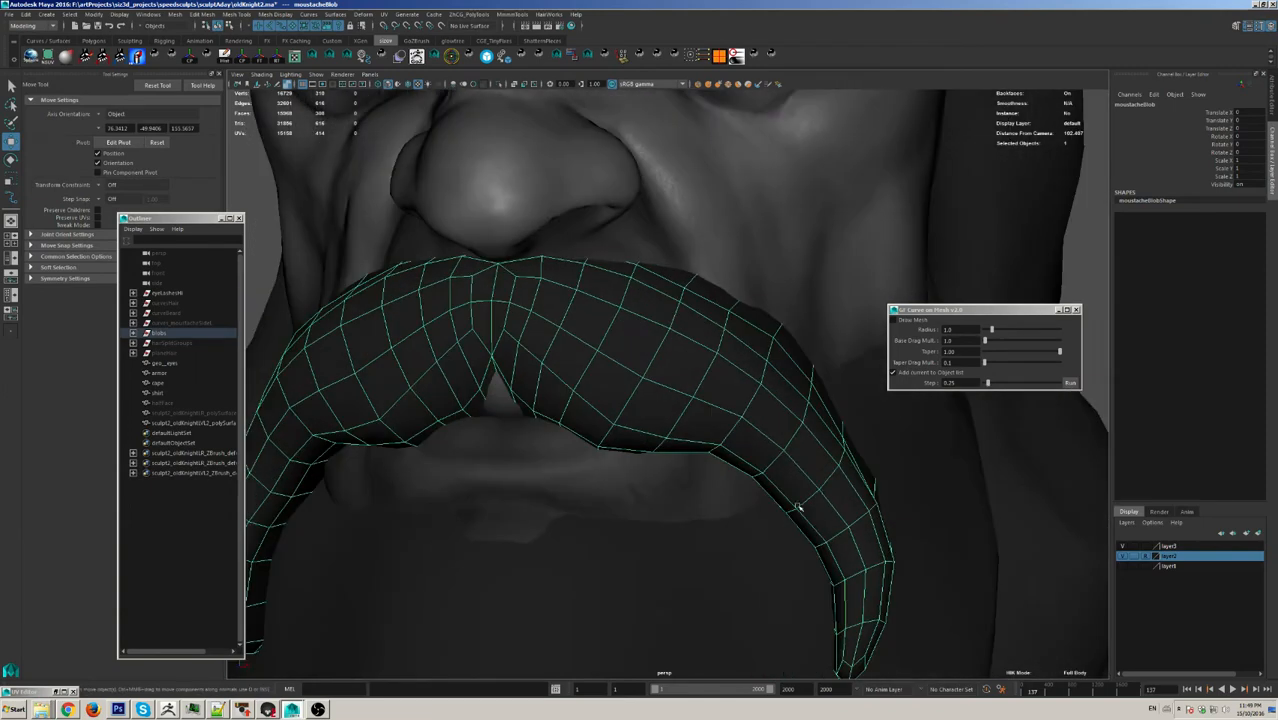
{"action": "left_click", "coordinate": [1069, 383]}
{"action": "left_click_drag", "start_coordinate": [644, 436], "coordinate": [687, 394], "text": "alt"}
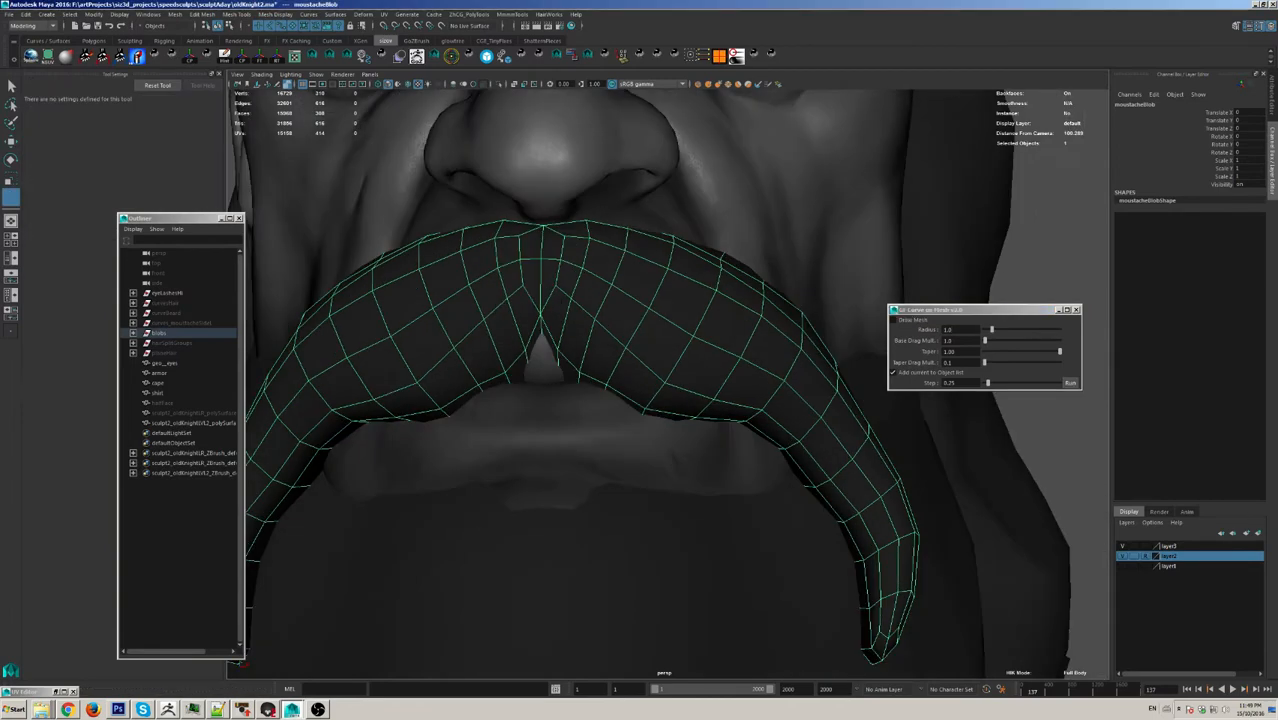
{"action": "mouse_move", "coordinate": [557, 234]}
{"action": "left_mouse_down"}
{"action": "mouse_move", "coordinate": [637, 388]}
{"action": "mouse_move", "coordinate": [590, 357]}
{"action": "mouse_move", "coordinate": [631, 390]}
{"action": "mouse_move", "coordinate": [590, 380]}
{"action": "left_mouse_up"}
{"action": "mouse_move", "coordinate": [580, 238]}
{"action": "left_mouse_down"}
{"action": "mouse_move", "coordinate": [674, 402]}
{"action": "mouse_move", "coordinate": [710, 354]}
{"action": "mouse_move", "coordinate": [732, 418]}
{"action": "left_mouse_up"}
{"action": "left_click_drag", "start_coordinate": [732, 418], "coordinate": [630, 428], "text": "alt"}
{"action": "mouse_move", "coordinate": [497, 260]}
{"action": "left_mouse_down"}
{"action": "mouse_move", "coordinate": [633, 450]}
{"action": "mouse_move", "coordinate": [600, 412]}
{"action": "mouse_move", "coordinate": [606, 336]}
{"action": "mouse_move", "coordinate": [669, 580]}
{"action": "mouse_move", "coordinate": [700, 625]}
{"action": "left_mouse_up"}
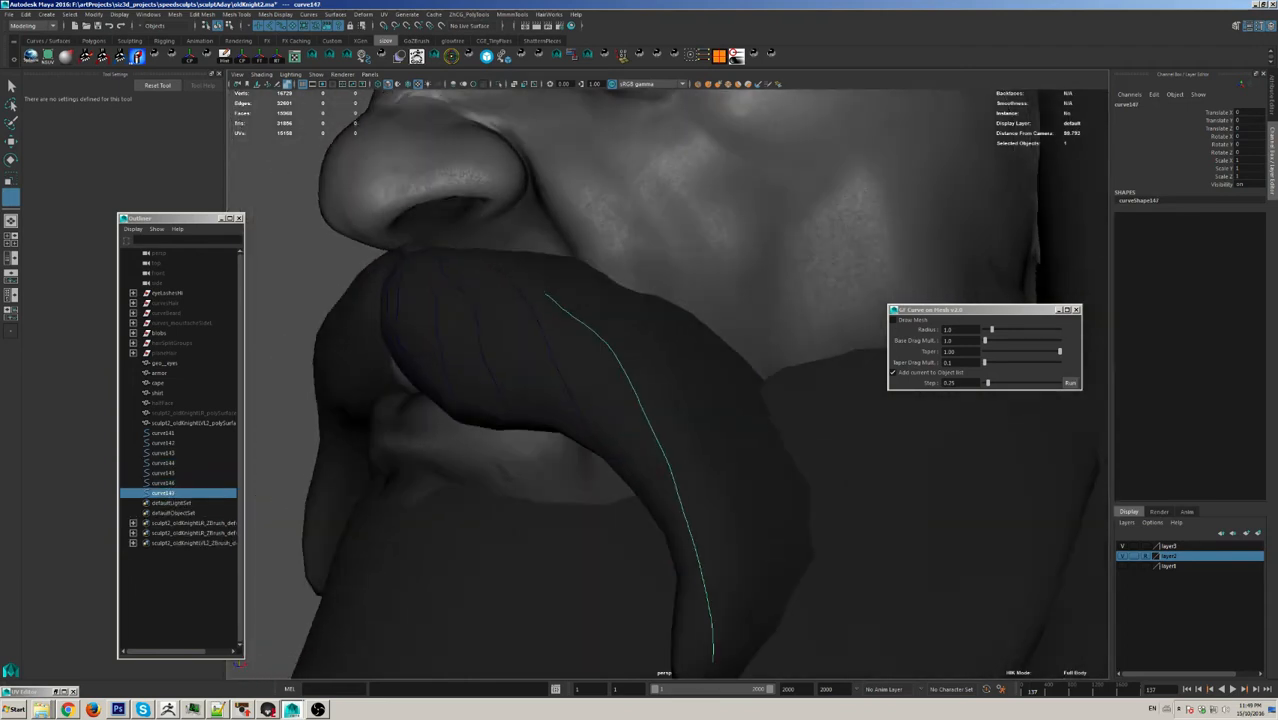
Step: Draw more strand curves over the same moustache half, extending to its drooping tip and filling the gaps with crossing strands
{"action": "left_click_drag", "start_coordinate": [657, 340], "coordinate": [686, 636]}
{"action": "left_click_drag", "start_coordinate": [690, 560], "coordinate": [679, 465], "text": "alt"}
{"action": "mouse_move", "coordinate": [556, 254]}
{"action": "left_mouse_down"}
{"action": "mouse_move", "coordinate": [668, 542]}
{"action": "mouse_move", "coordinate": [620, 520]}
{"action": "mouse_move", "coordinate": [568, 306]}
{"action": "mouse_move", "coordinate": [576, 600]}
{"action": "mouse_move", "coordinate": [690, 606]}
{"action": "left_mouse_up"}
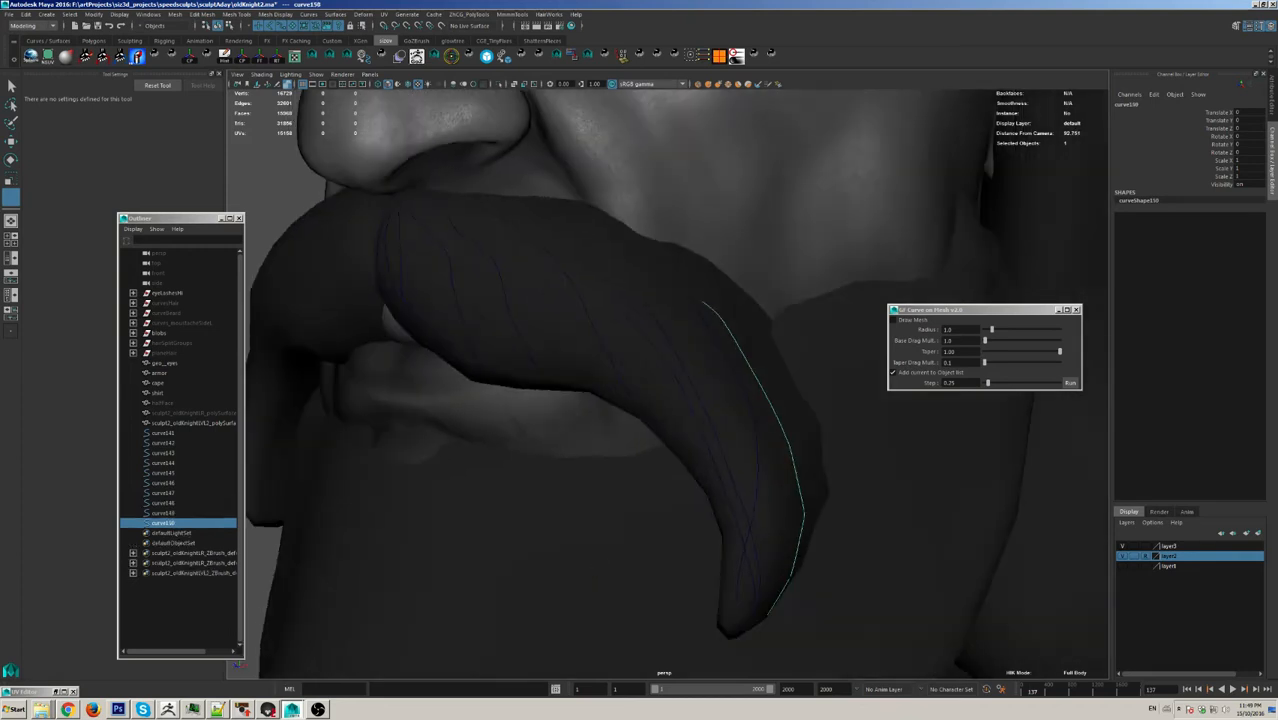
{"action": "mouse_move", "coordinate": [499, 212]}
{"action": "left_mouse_down"}
{"action": "mouse_move", "coordinate": [524, 318]}
{"action": "mouse_move", "coordinate": [620, 300]}
{"action": "left_mouse_up"}
{"action": "left_click_drag", "start_coordinate": [578, 190], "coordinate": [588, 290]}
{"action": "mouse_move", "coordinate": [620, 300]}
{"action": "left_mouse_down", "text": "alt"}
{"action": "mouse_move", "coordinate": [689, 344]}
{"action": "mouse_move", "coordinate": [625, 325]}
{"action": "left_mouse_up", "text": "alt"}
{"action": "mouse_move", "coordinate": [526, 256]}
{"action": "left_mouse_down"}
{"action": "mouse_move", "coordinate": [736, 424]}
{"action": "mouse_move", "coordinate": [650, 390]}
{"action": "left_mouse_up"}
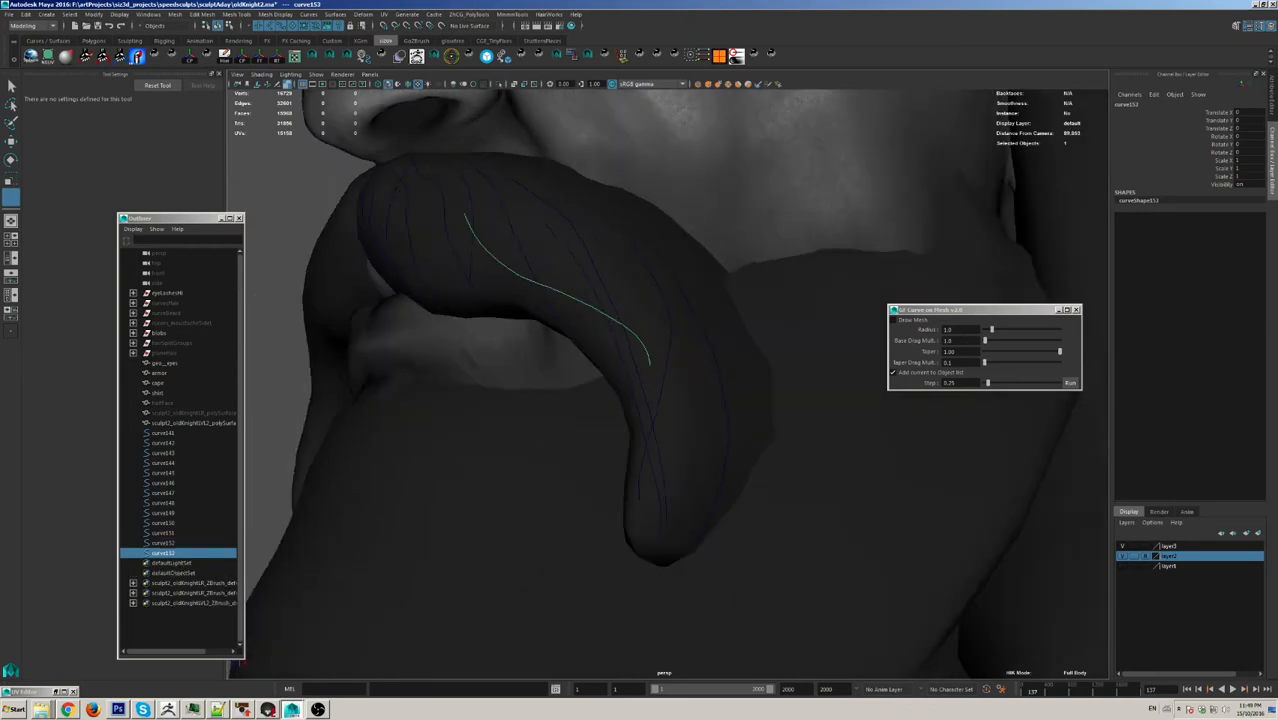
{"action": "mouse_move", "coordinate": [582, 268]}
{"action": "left_mouse_down"}
{"action": "mouse_move", "coordinate": [660, 343]}
{"action": "mouse_move", "coordinate": [694, 500]}
{"action": "left_mouse_up"}
{"action": "left_click_drag", "start_coordinate": [650, 462], "coordinate": [716, 474], "text": "alt"}
{"action": "mouse_move", "coordinate": [447, 226]}
{"action": "left_mouse_down"}
{"action": "mouse_move", "coordinate": [473, 267]}
{"action": "mouse_move", "coordinate": [606, 332]}
{"action": "mouse_move", "coordinate": [560, 255]}
{"action": "mouse_move", "coordinate": [715, 365]}
{"action": "mouse_move", "coordinate": [690, 380]}
{"action": "mouse_move", "coordinate": [713, 392]}
{"action": "mouse_move", "coordinate": [790, 395]}
{"action": "left_mouse_up"}
Step: Select all the newly drawn moustache curves and isolate them in the view
{"action": "key", "text": "q"}
{"action": "right_click_drag", "start_coordinate": [790, 395], "coordinate": [640, 420], "text": "alt"}
{"action": "left_click", "coordinate": [174, 434]}
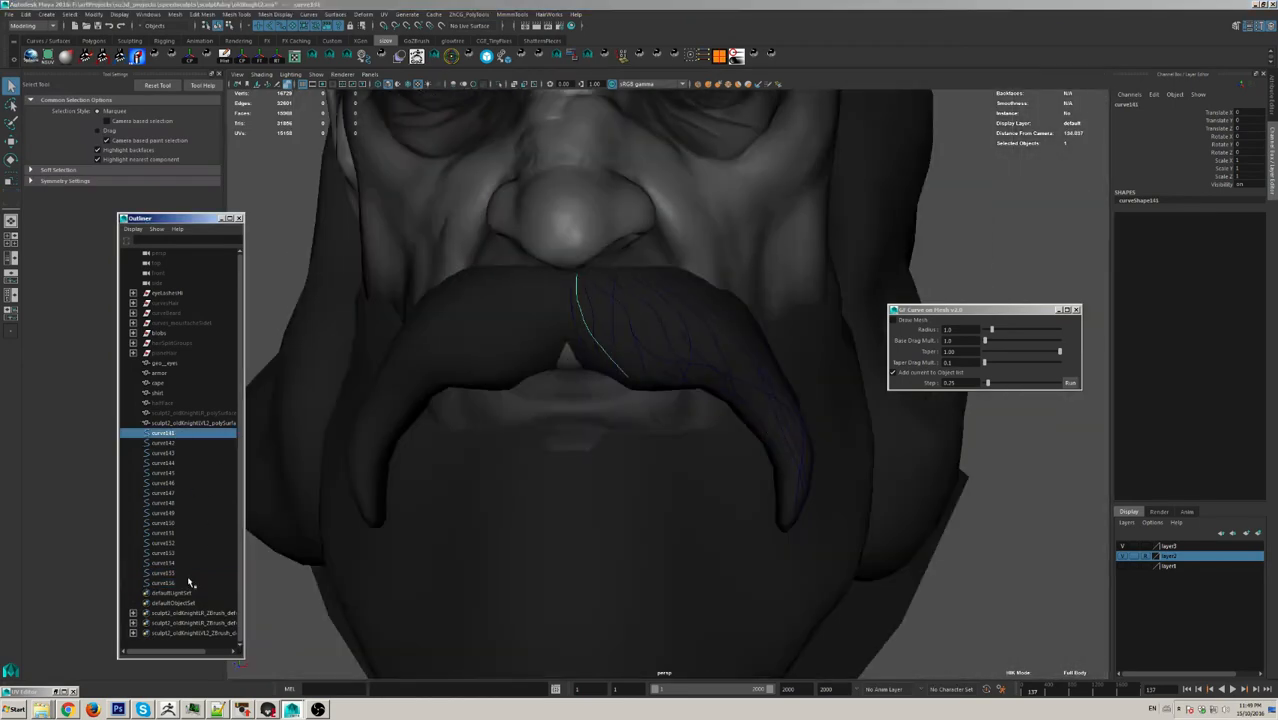
{"action": "left_click", "coordinate": [177, 574], "text": "shift"}
{"action": "left_click", "coordinate": [177, 582], "text": "shift"}
{"action": "left_click_drag", "start_coordinate": [600, 420], "coordinate": [560, 400], "text": "alt"}
{"action": "left_click", "coordinate": [500, 84]}
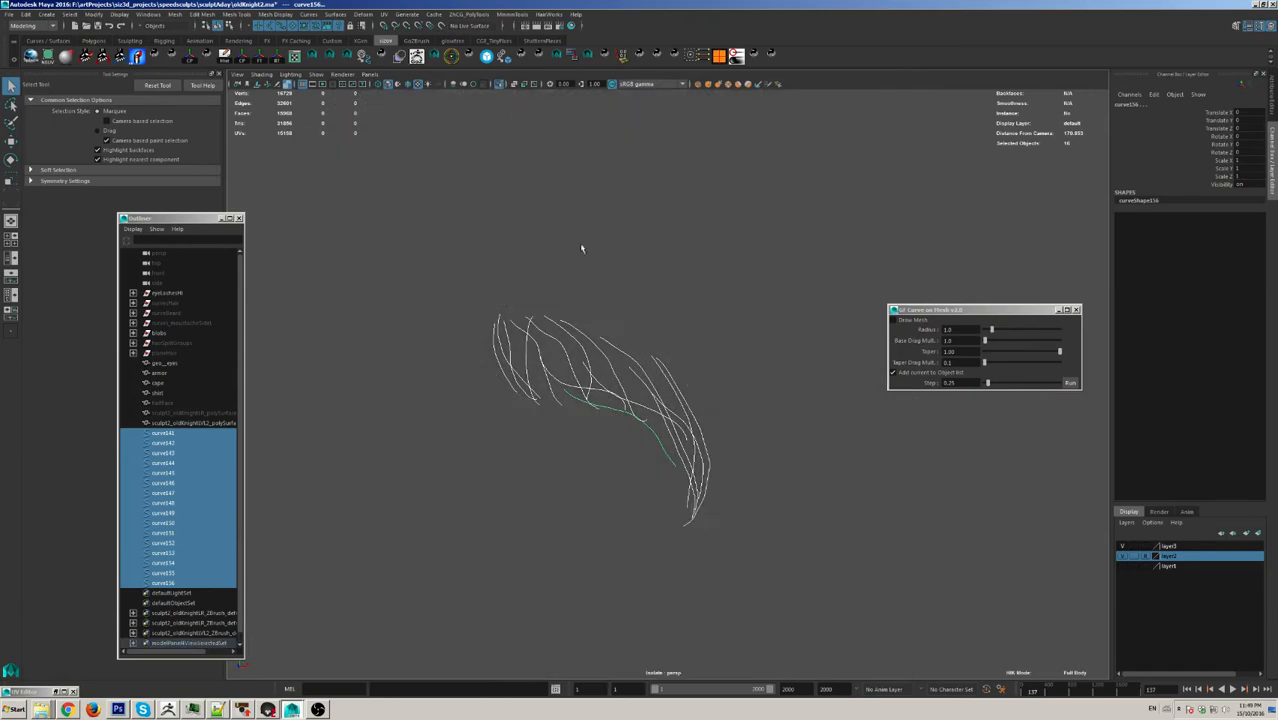
Step: Show the control vertices of the isolated curves to examine their point density, and return to object selection
{"action": "right_click_drag", "start_coordinate": [630, 389], "coordinate": [526, 370], "text": "ctrl"}
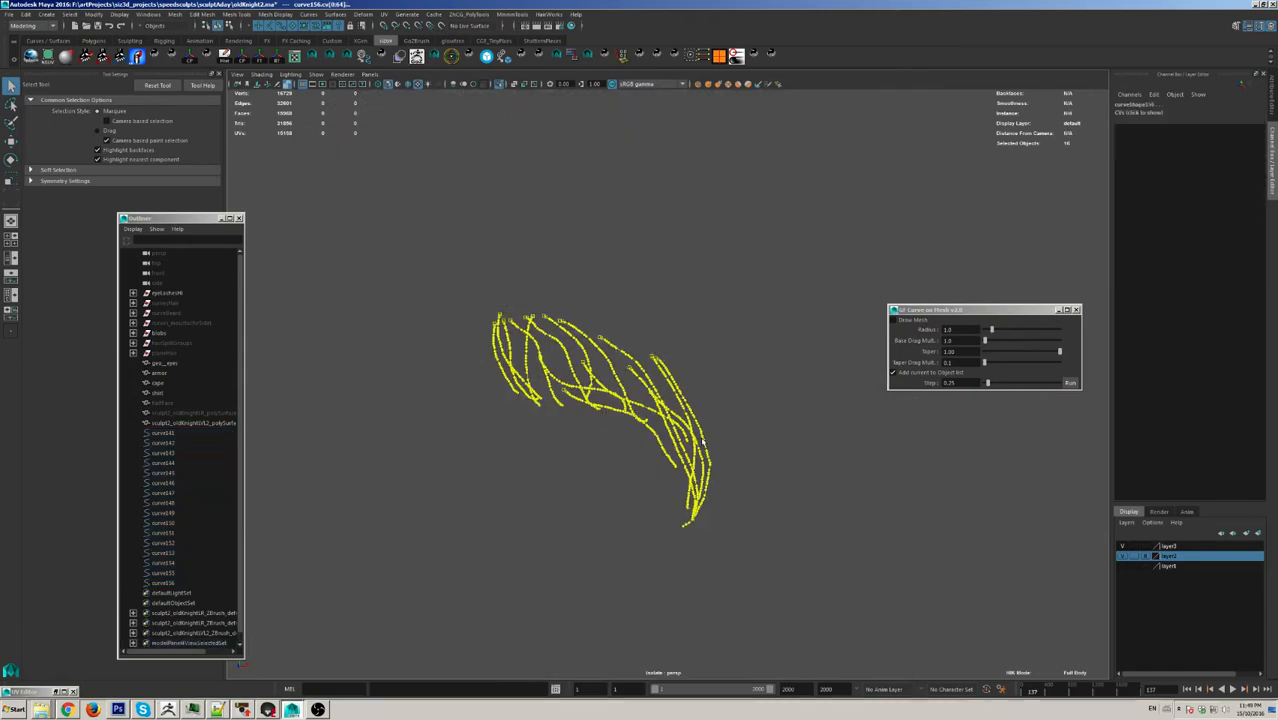
{"action": "left_click_drag", "start_coordinate": [703, 443], "coordinate": [632, 450], "text": "alt"}
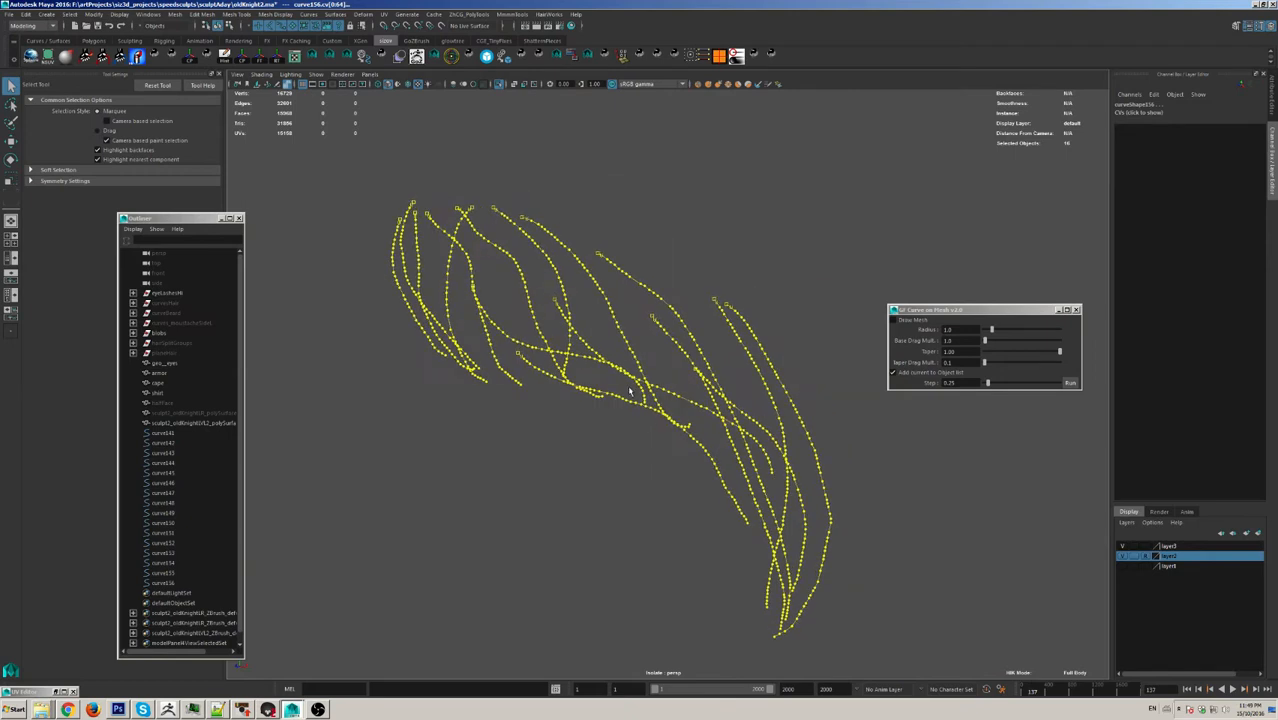
{"action": "left_click", "coordinate": [613, 325]}
{"action": "left_click", "coordinate": [626, 345]}
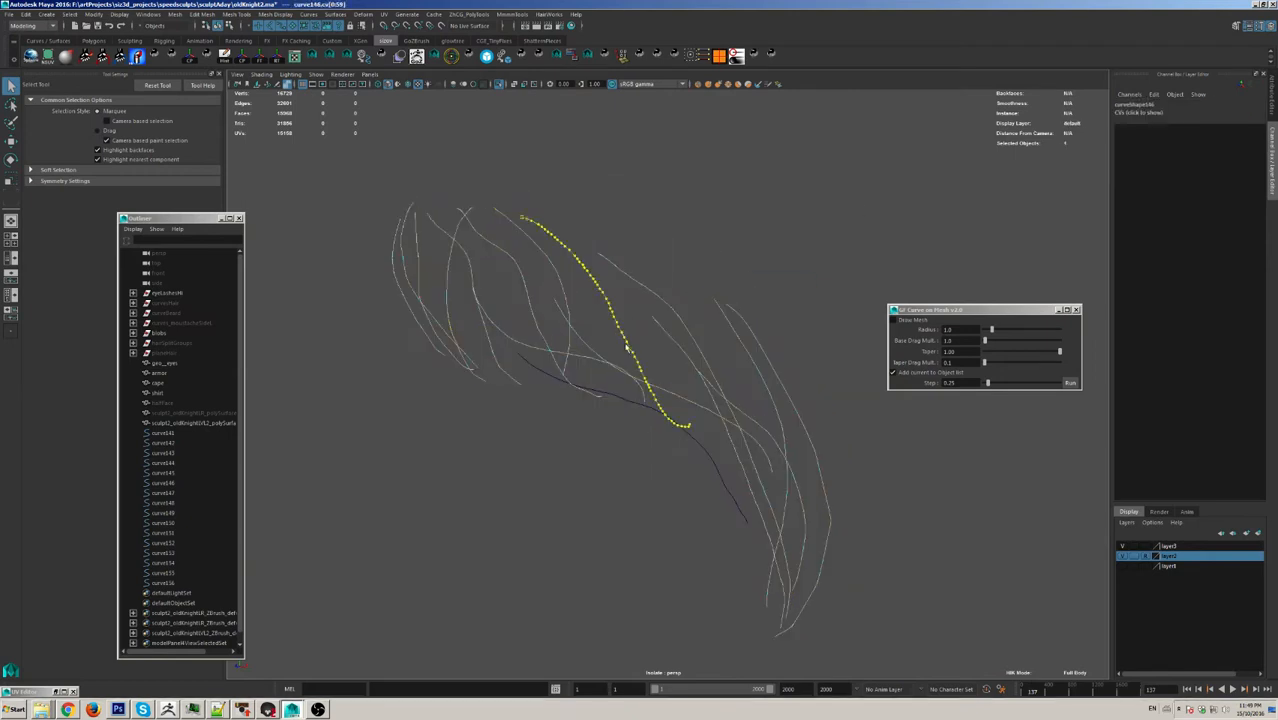
{"action": "right_click_drag", "start_coordinate": [627, 347], "coordinate": [707, 298]}
{"action": "left_click", "coordinate": [625, 400]}
{"action": "left_click", "coordinate": [626, 398]}
{"action": "right_click_drag", "start_coordinate": [626, 398], "coordinate": [643, 352], "text": "alt"}
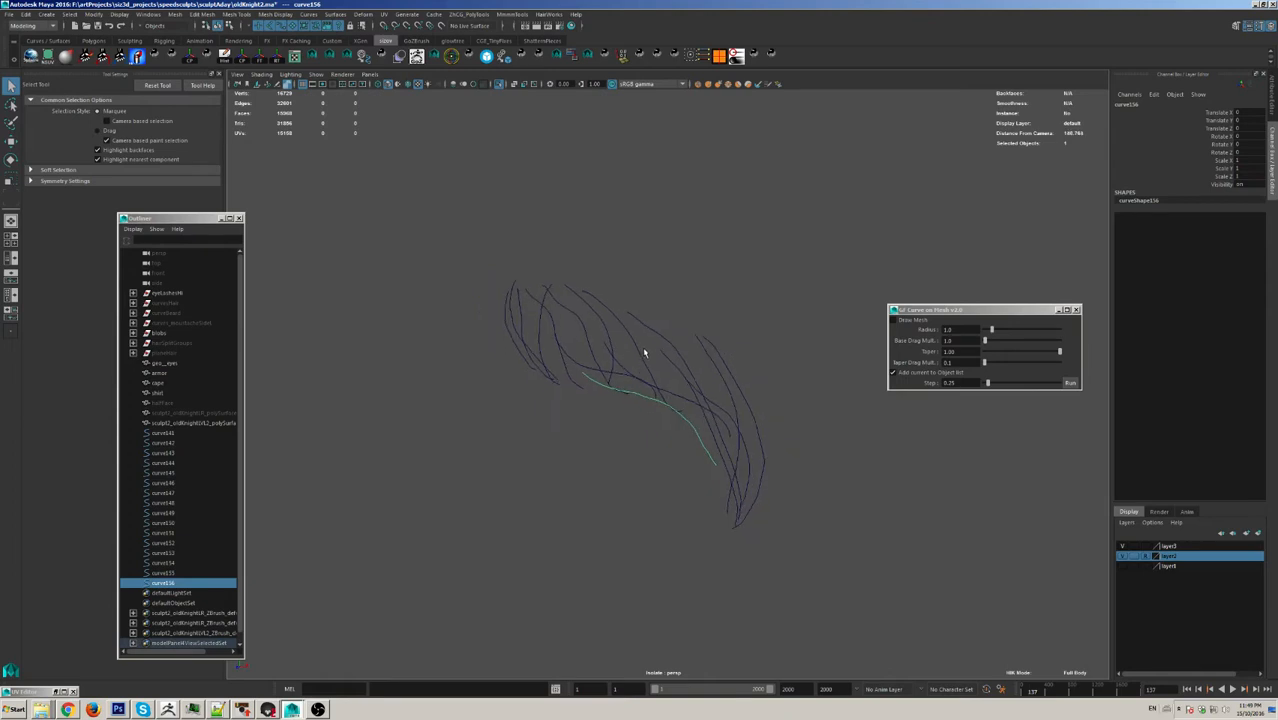
Step: Close the curve drawing tool, open the edges to geo tool, and enable rebuild with a value of 7
{"action": "left_click", "coordinate": [1076, 310]}
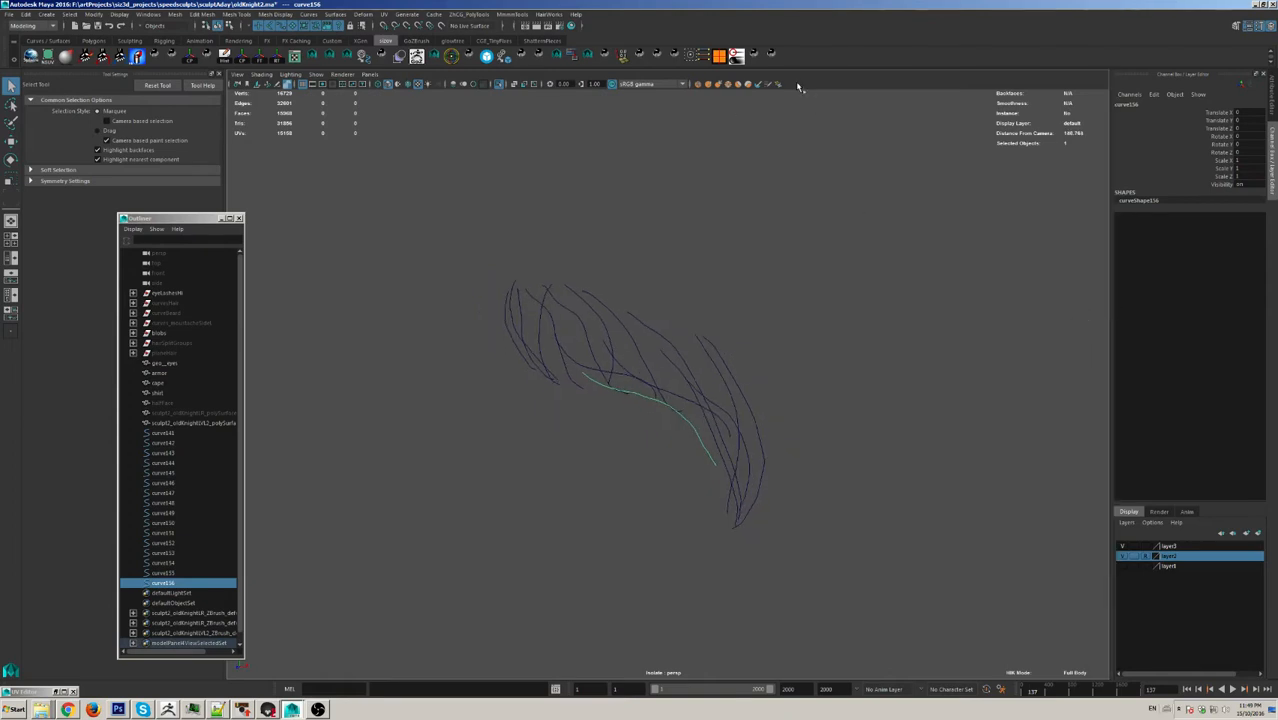
{"action": "left_click", "coordinate": [737, 55]}
{"action": "left_click_drag", "start_coordinate": [614, 612], "coordinate": [623, 605]}
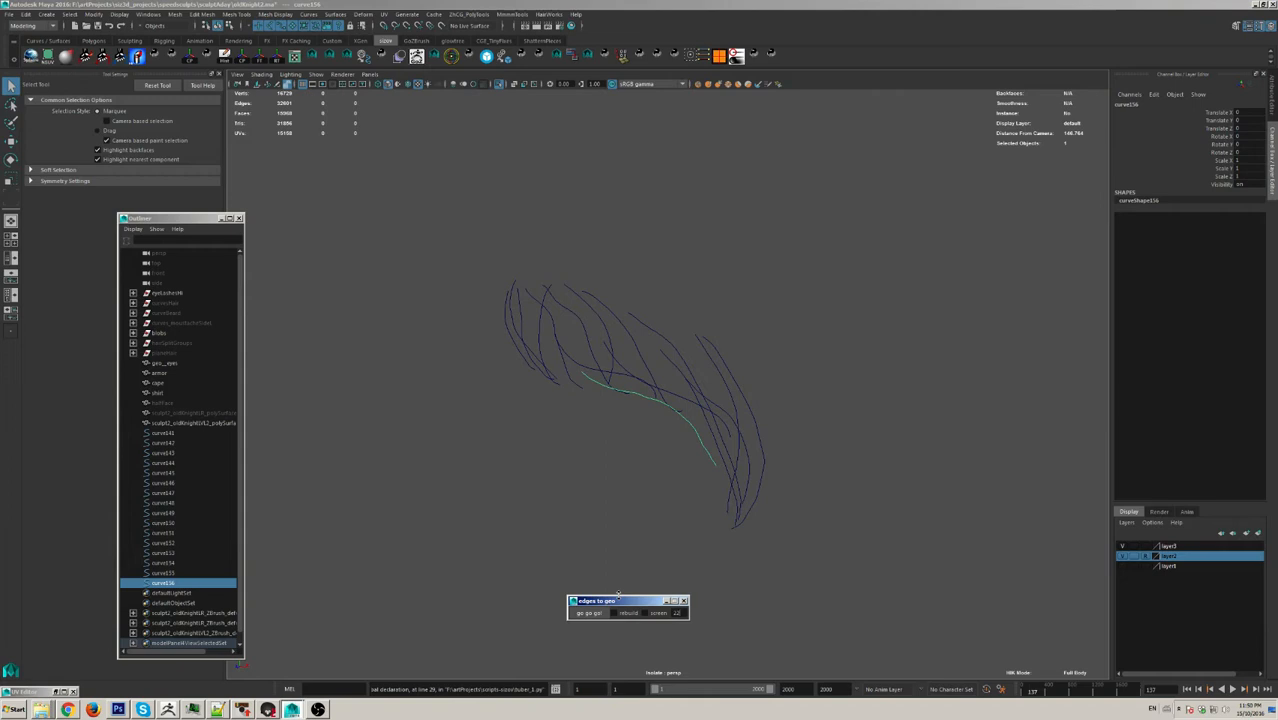
{"action": "left_click_drag", "start_coordinate": [722, 384], "coordinate": [689, 440], "text": "alt"}
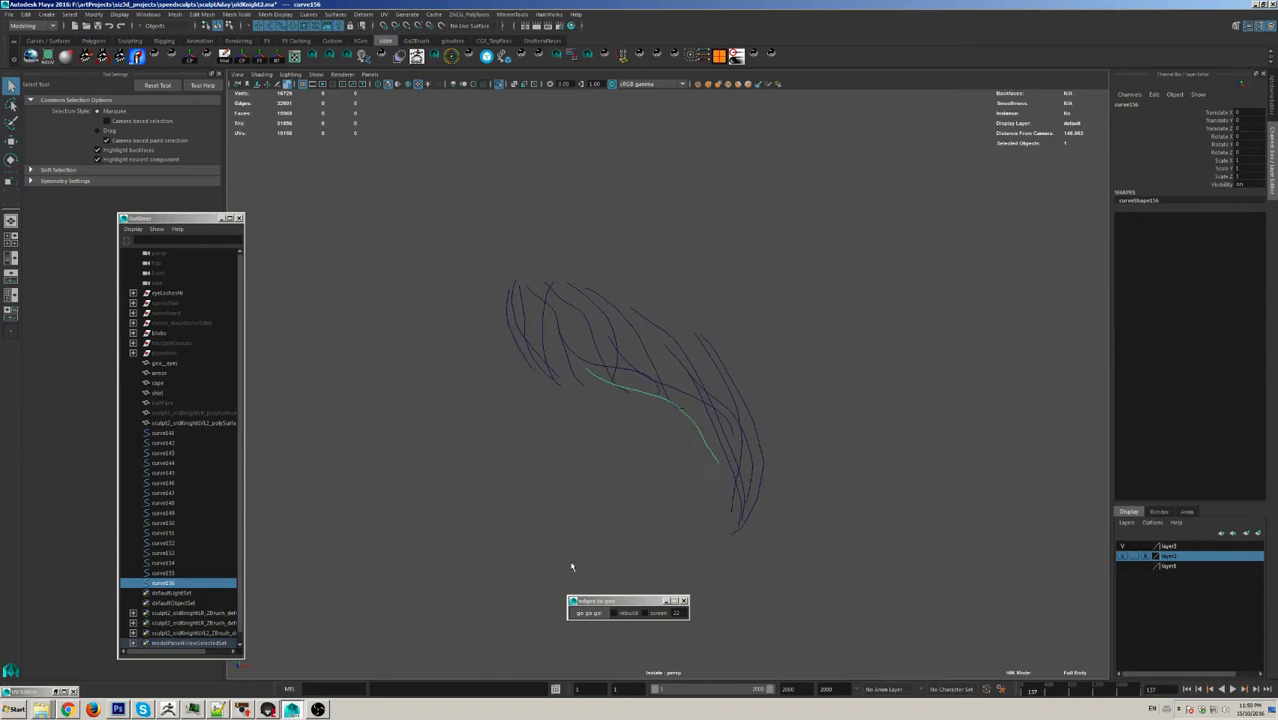
{"action": "mouse_move", "coordinate": [643, 604]}
{"action": "left_mouse_down"}
{"action": "mouse_move", "coordinate": [656, 596]}
{"action": "mouse_move", "coordinate": [657, 618]}
{"action": "mouse_move", "coordinate": [663, 595]}
{"action": "mouse_move", "coordinate": [660, 605]}
{"action": "left_mouse_up"}
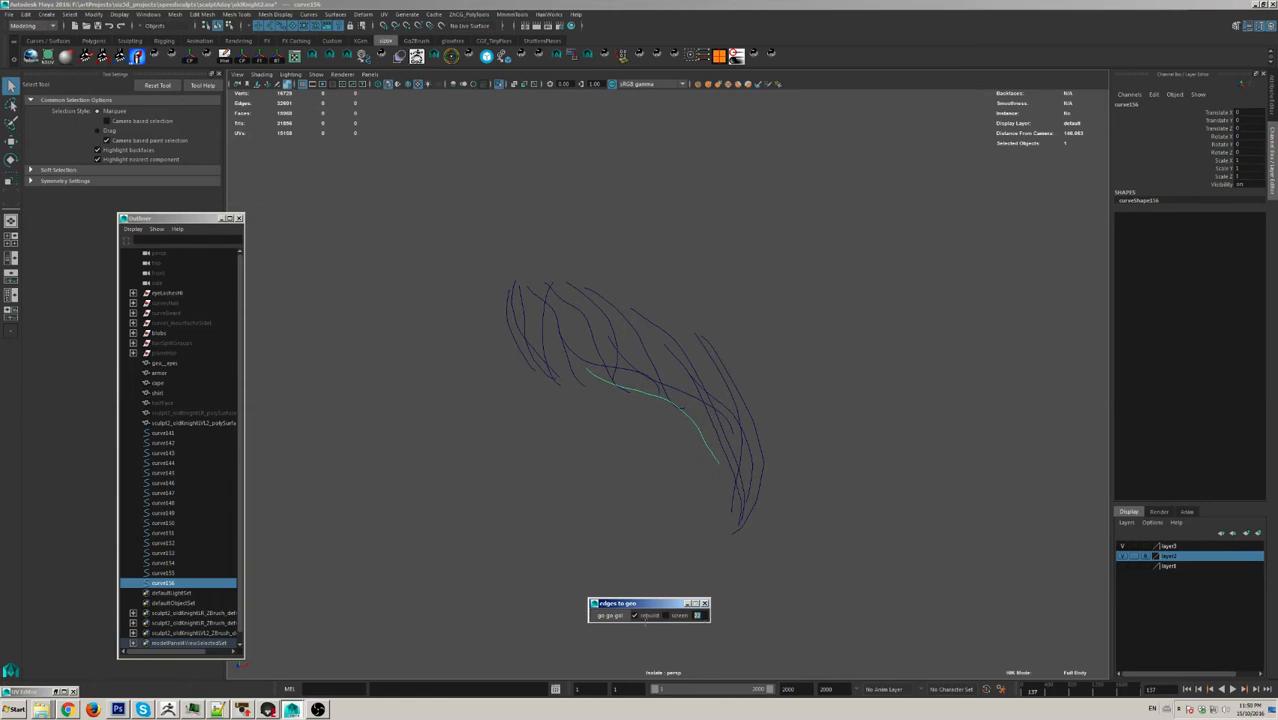
{"action": "type", "text": "7"}
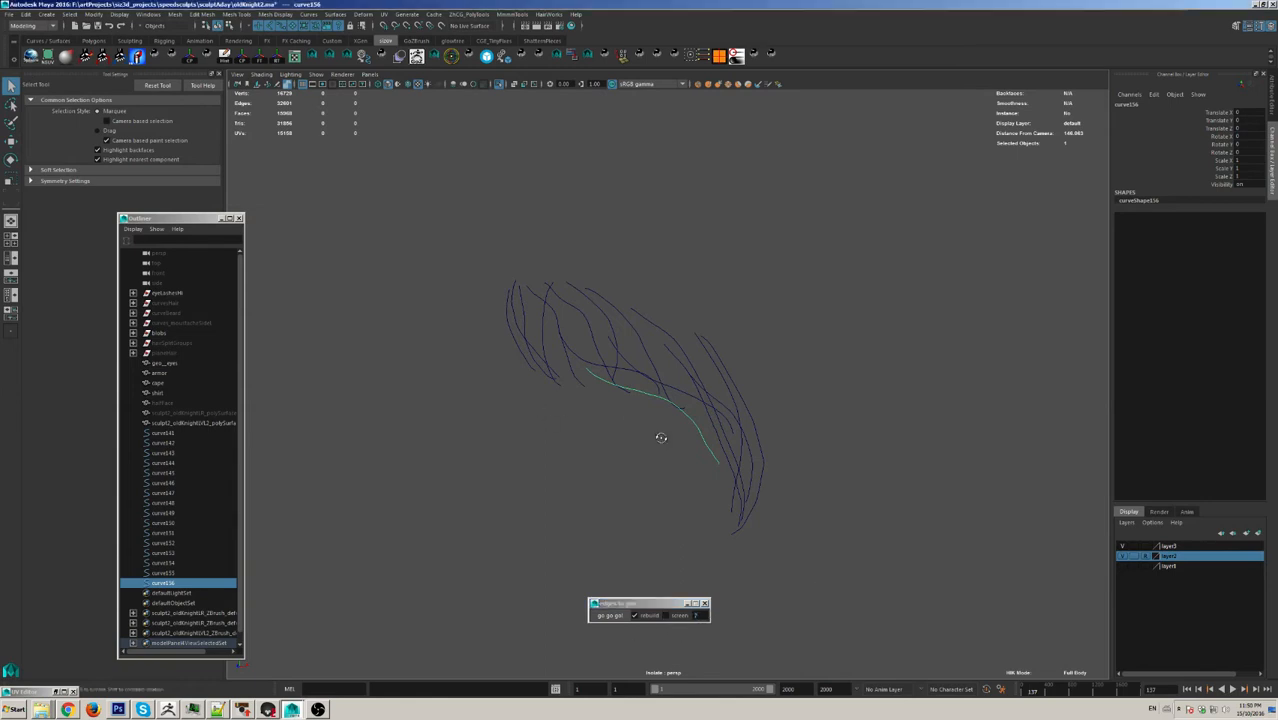
Step: Select all the isolated moustache curves and rebuild them with the edges to geo tool, checking their control vertices
{"action": "left_click", "coordinate": [410, 222]}
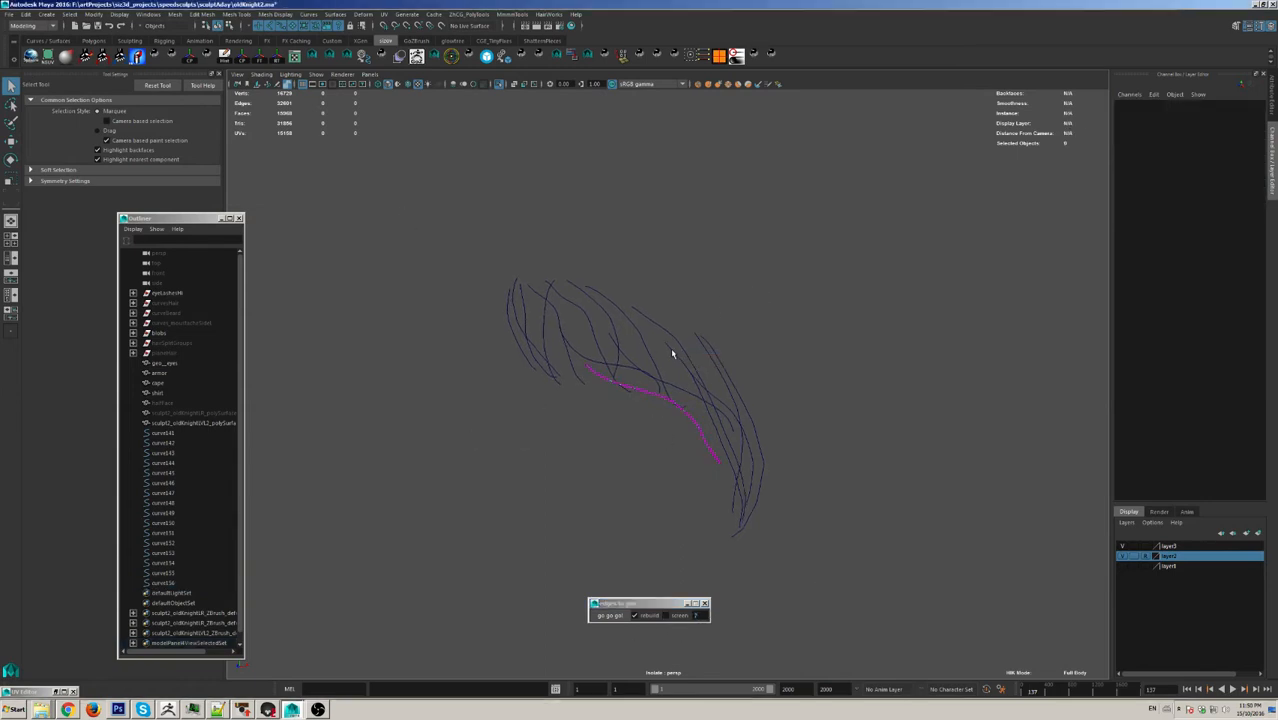
{"action": "left_click_drag", "start_coordinate": [560, 330], "coordinate": [993, 619]}
{"action": "left_click", "coordinate": [638, 356]}
{"action": "left_click", "coordinate": [593, 334]}
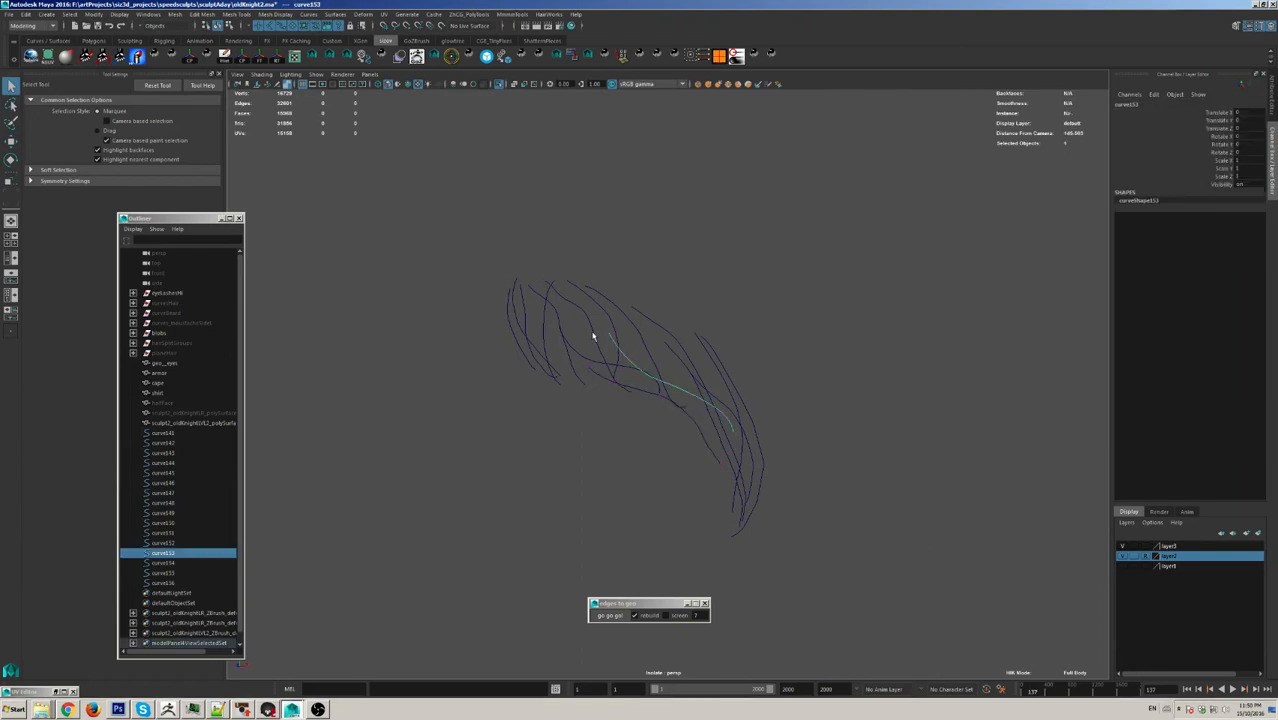
{"action": "left_click_drag", "start_coordinate": [418, 202], "coordinate": [976, 563]}
{"action": "left_click", "coordinate": [609, 615]}
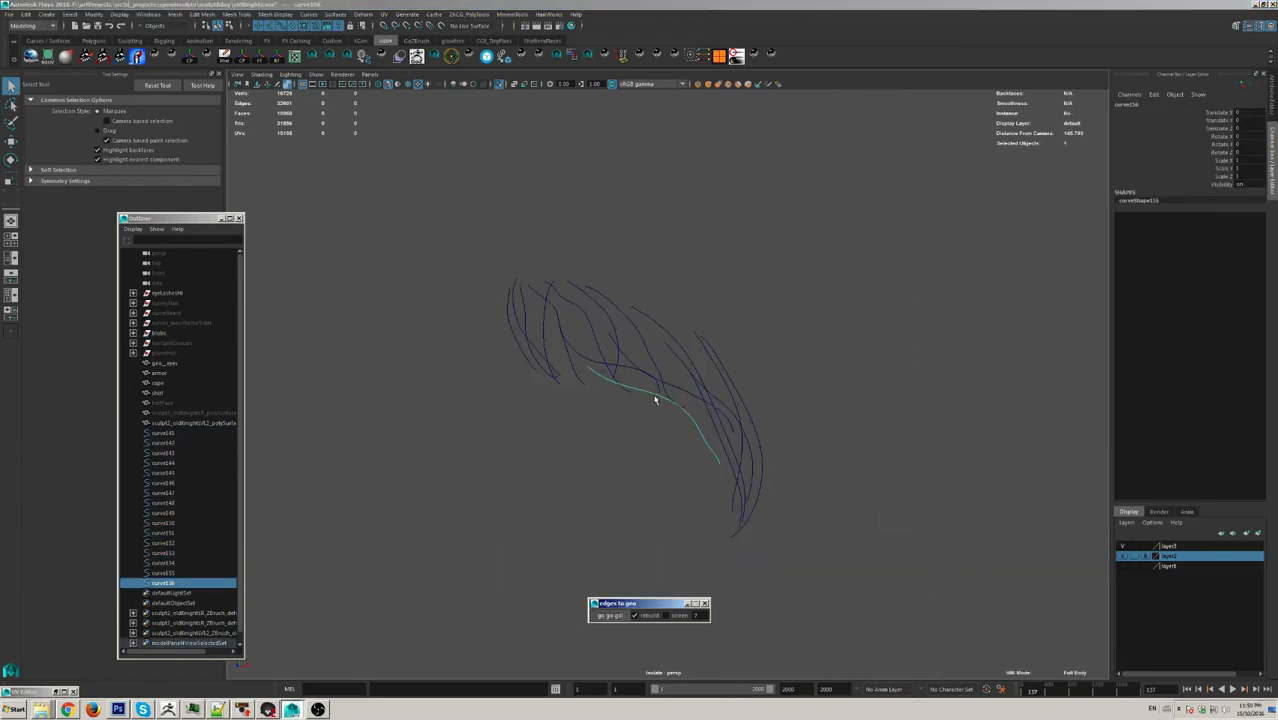
{"action": "left_click", "coordinate": [562, 428]}
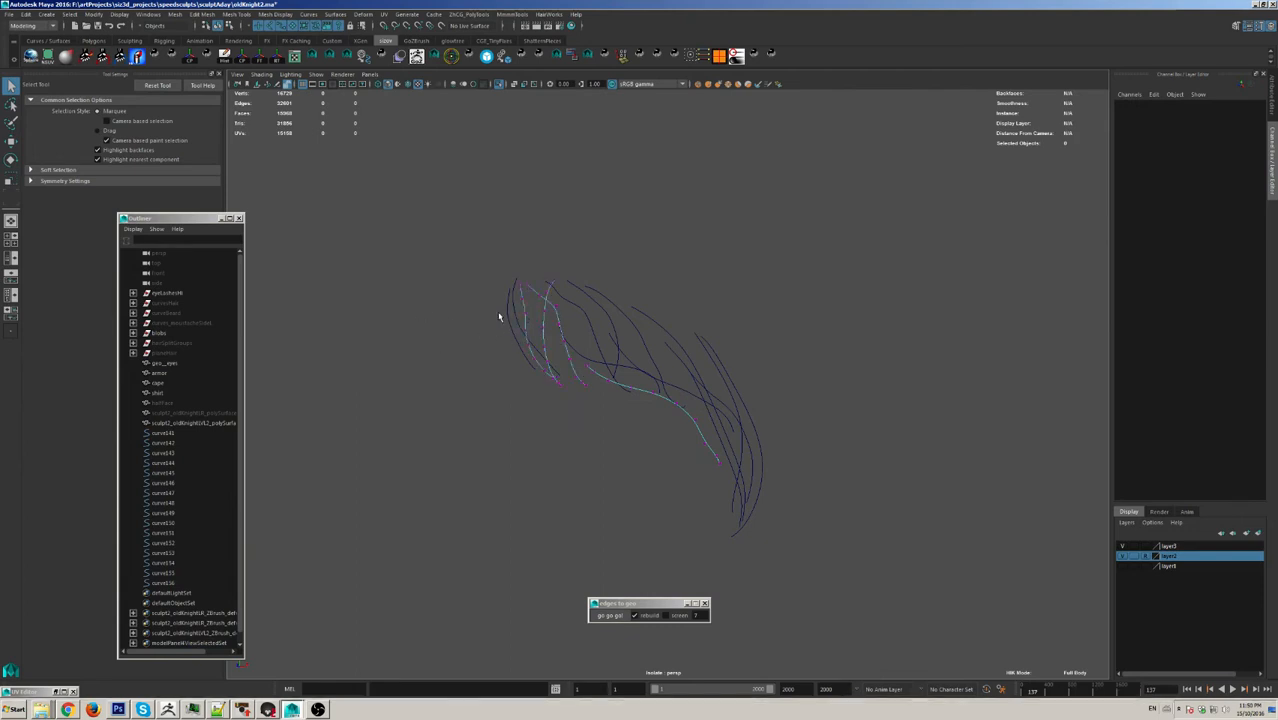
{"action": "left_click", "coordinate": [625, 355]}
{"action": "left_click_drag", "start_coordinate": [485, 278], "coordinate": [870, 527]}
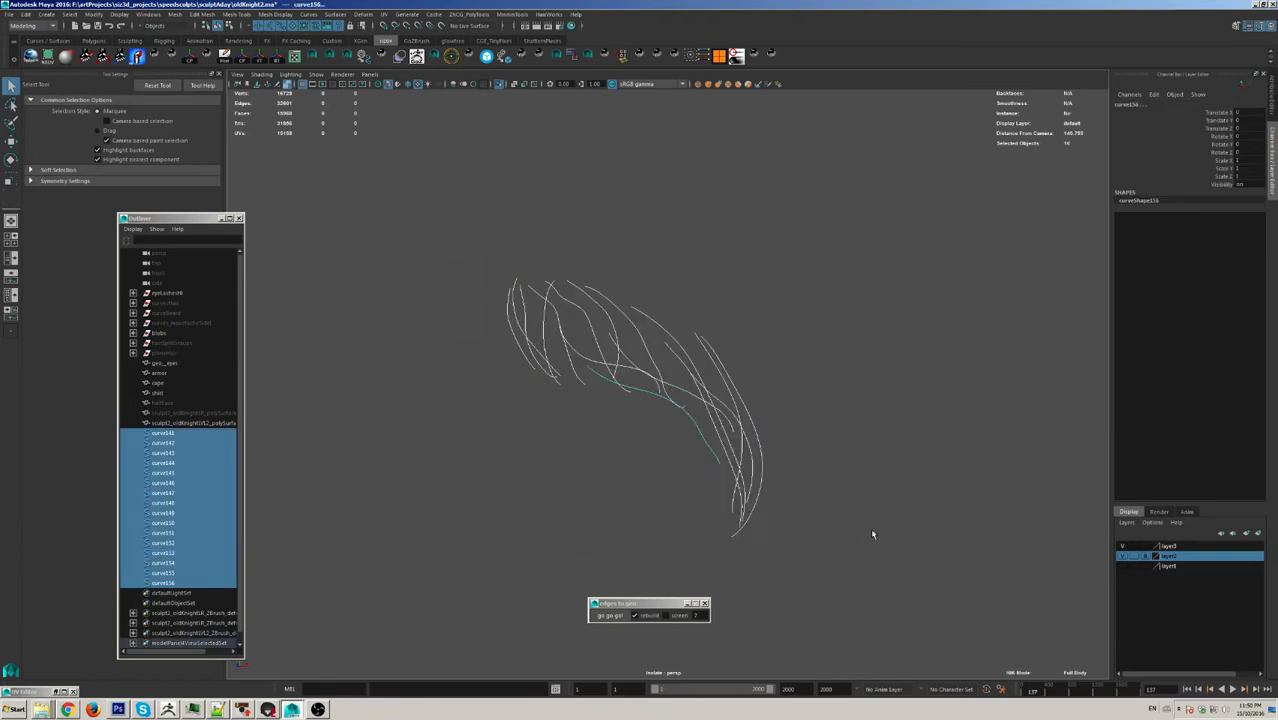
Step: Turn off rebuild and straighten the hooked lower end of a middle curve by running edges to geo on its control vertices
{"action": "key", "text": "f"}
{"action": "left_click_drag", "start_coordinate": [700, 430], "coordinate": [642, 428], "text": "alt"}
{"action": "left_click", "coordinate": [652, 403]}
{"action": "right_click_drag", "start_coordinate": [652, 403], "coordinate": [569, 416]}
{"action": "left_click_drag", "start_coordinate": [585, 394], "coordinate": [778, 501]}
{"action": "left_click", "coordinate": [636, 614]}
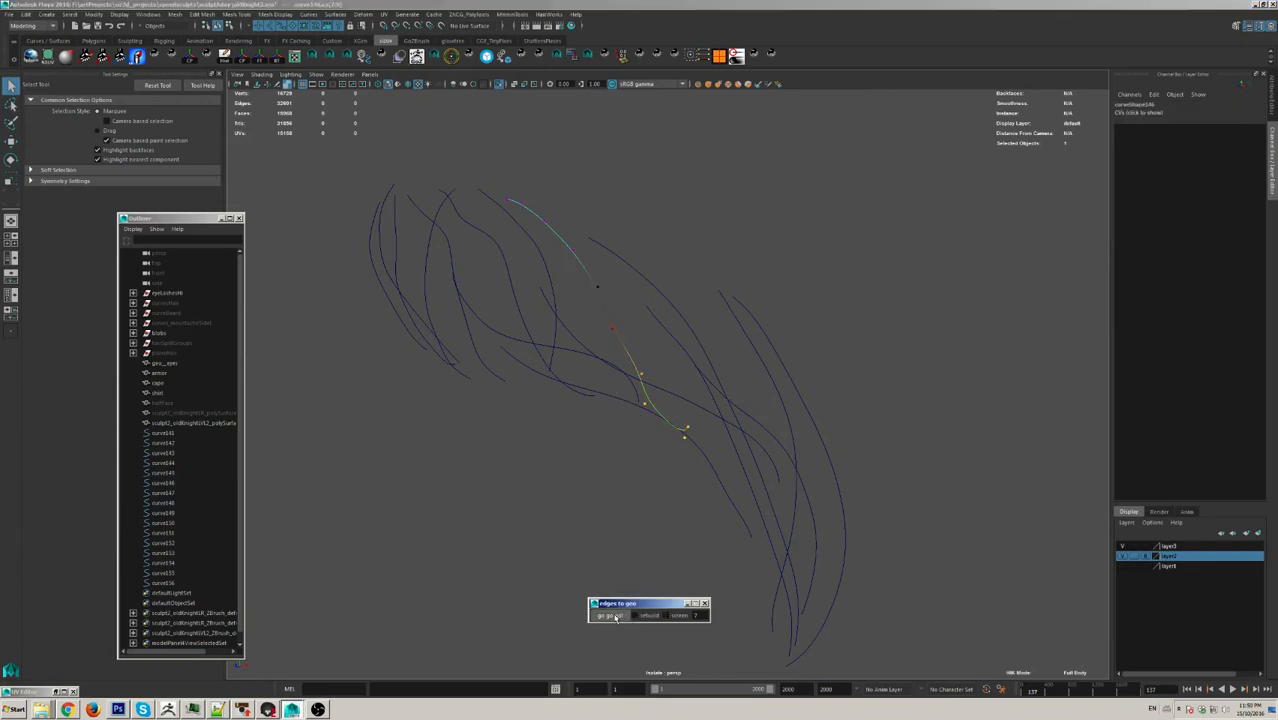
{"action": "left_click", "coordinate": [608, 615]}
{"action": "left_click_drag", "start_coordinate": [593, 332], "coordinate": [752, 498]}
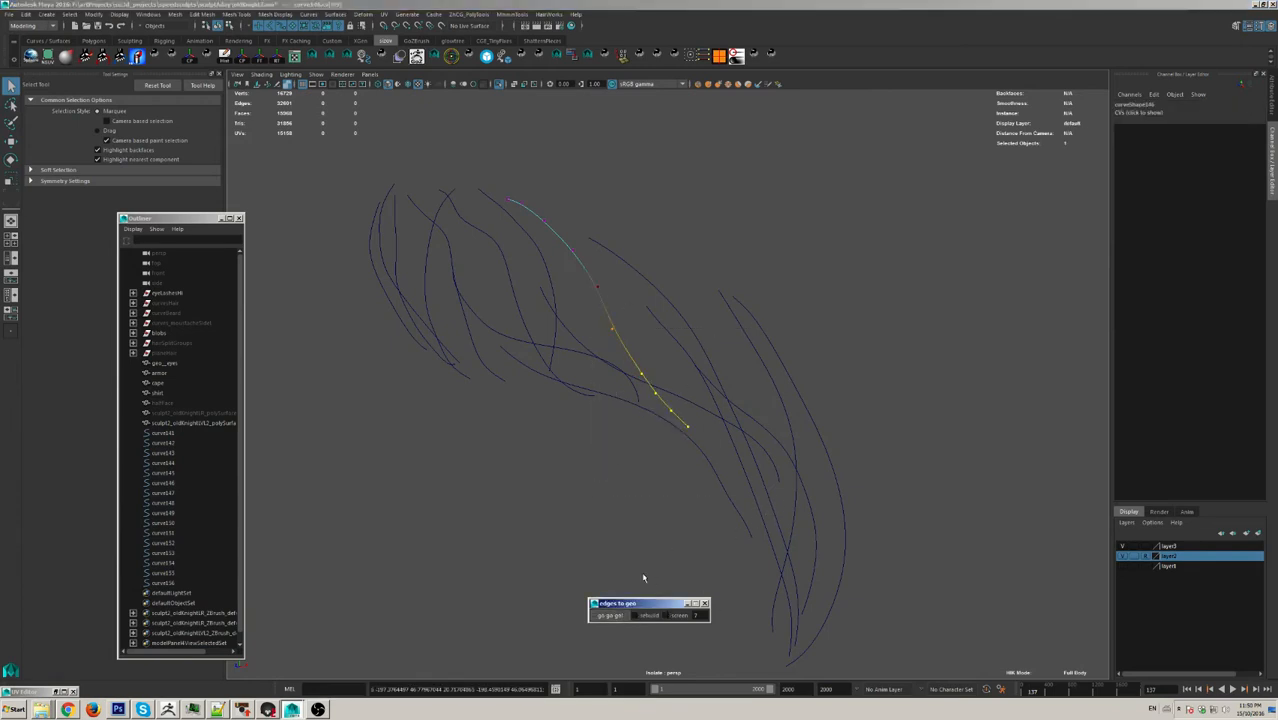
Step: Smooth the lower part of a curve at the inner end of the moustache by applying edges to geo to its control vertices
{"action": "left_click_drag", "start_coordinate": [645, 585], "coordinate": [530, 407], "text": "alt"}
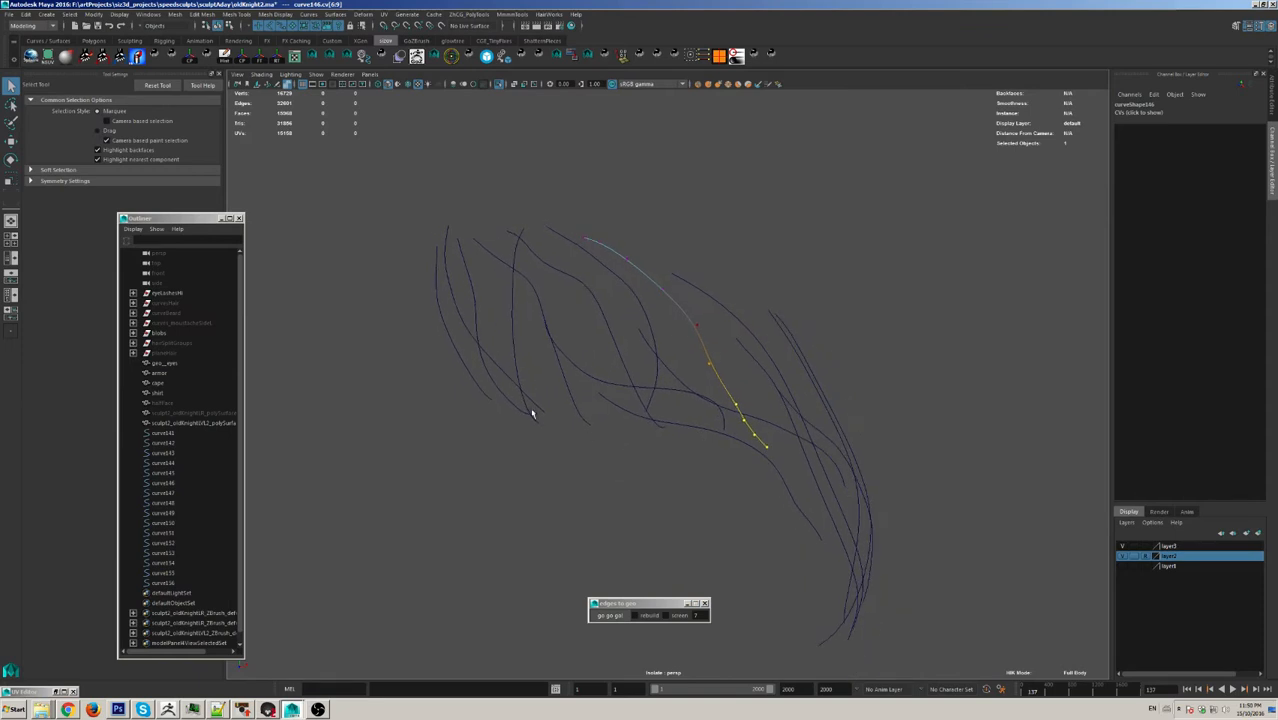
{"action": "left_click", "coordinate": [522, 413]}
{"action": "right_click_drag", "start_coordinate": [524, 419], "coordinate": [445, 423]}
{"action": "left_click_drag", "start_coordinate": [433, 348], "coordinate": [590, 480]}
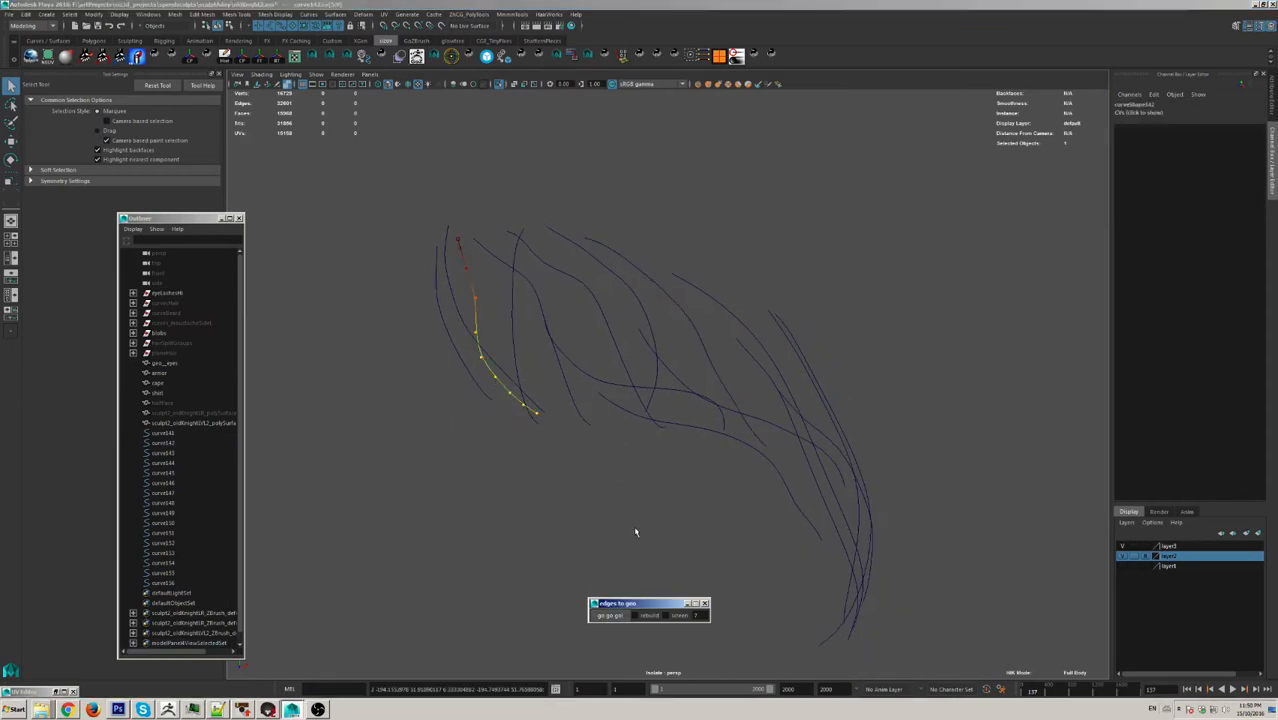
Step: Try to smooth a long outer curve near the moustache tip with edges to geo, undo it and clear the selection
{"action": "left_click_drag", "start_coordinate": [636, 531], "coordinate": [762, 500], "text": "alt"}
{"action": "left_click", "coordinate": [766, 501]}
{"action": "right_click_drag", "start_coordinate": [766, 501], "coordinate": [657, 495]}
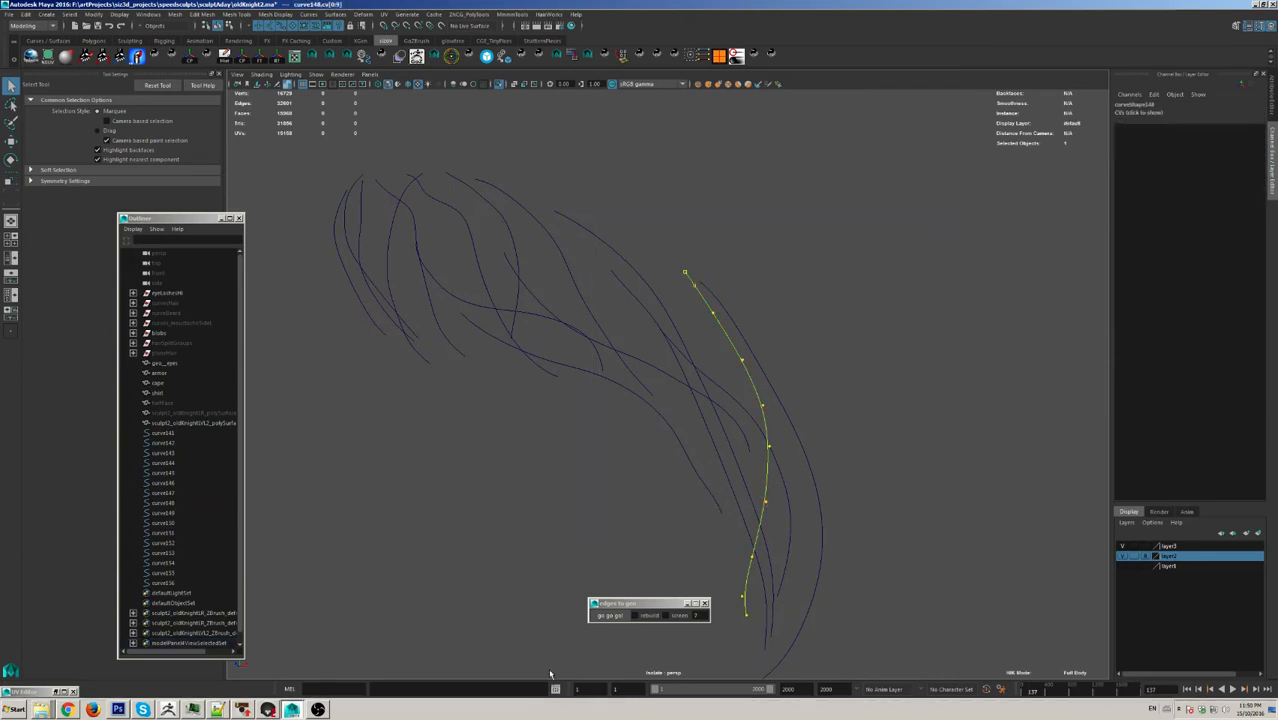
{"action": "left_click", "coordinate": [610, 615]}
{"action": "scroll", "coordinate": [733, 456], "scroll_direction": "down", "scroll_amount": 1}
{"action": "key", "text": "ctrl+z"}
{"action": "scroll", "coordinate": [710, 462], "scroll_direction": "down", "scroll_amount": 1}
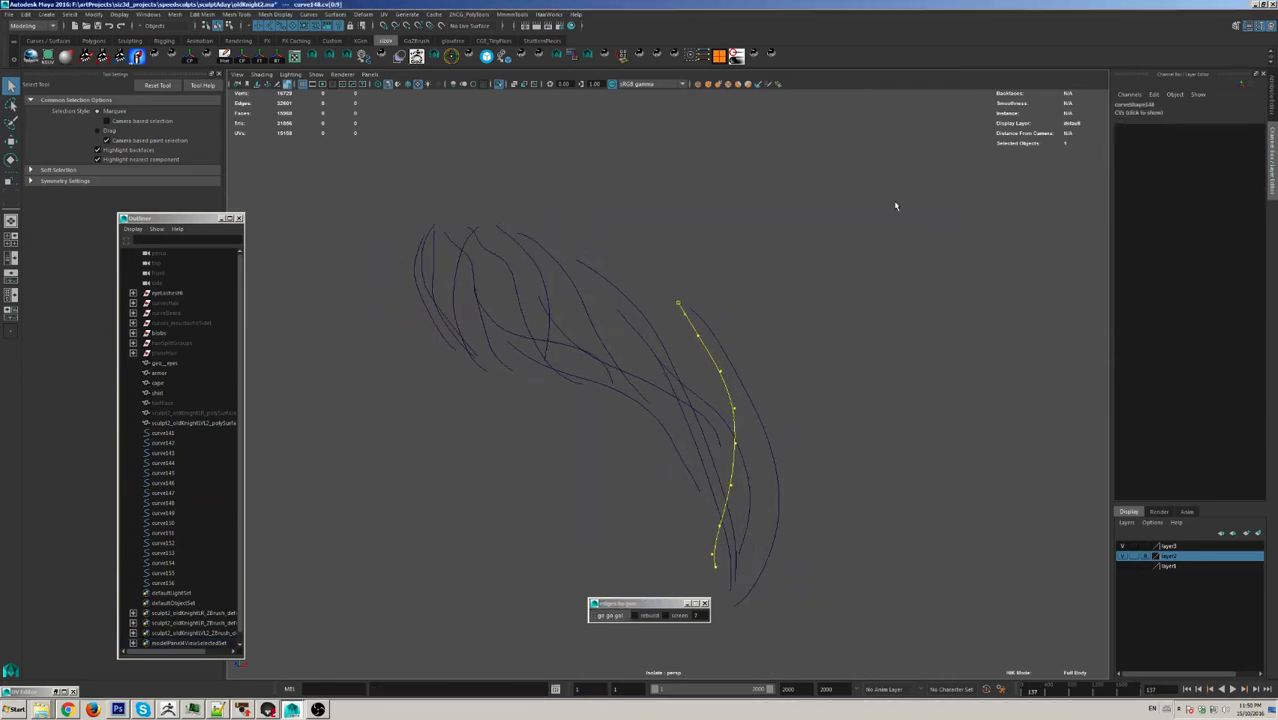
{"action": "left_click", "coordinate": [812, 354]}
{"action": "left_click", "coordinate": [662, 260]}
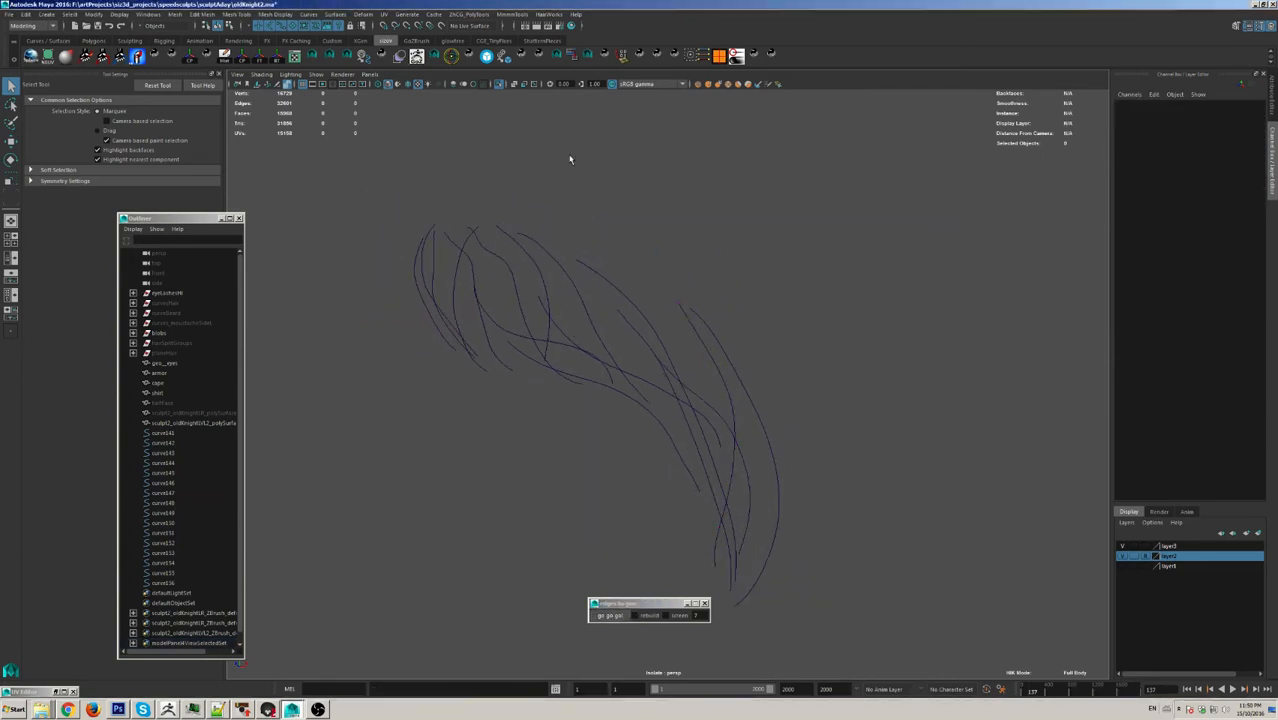
Step: Show the full head again, select all moustache curves and generate strand geometry from them with edges to geo
{"action": "left_click", "coordinate": [500, 84]}
{"action": "scroll", "coordinate": [662, 365], "scroll_direction": "down", "scroll_amount": 2}
{"action": "left_click_drag", "start_coordinate": [662, 365], "coordinate": [640, 422], "text": "alt"}
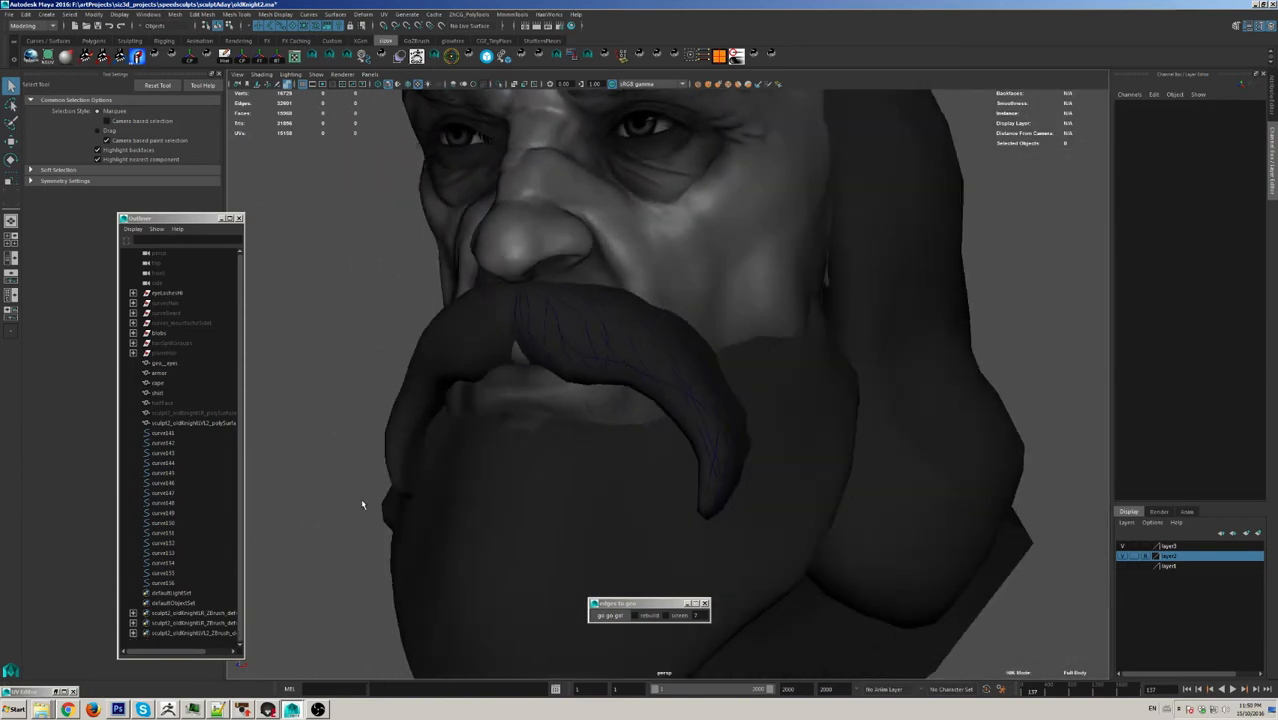
{"action": "left_click", "coordinate": [166, 434]}
{"action": "left_click", "coordinate": [176, 580], "text": "shift"}
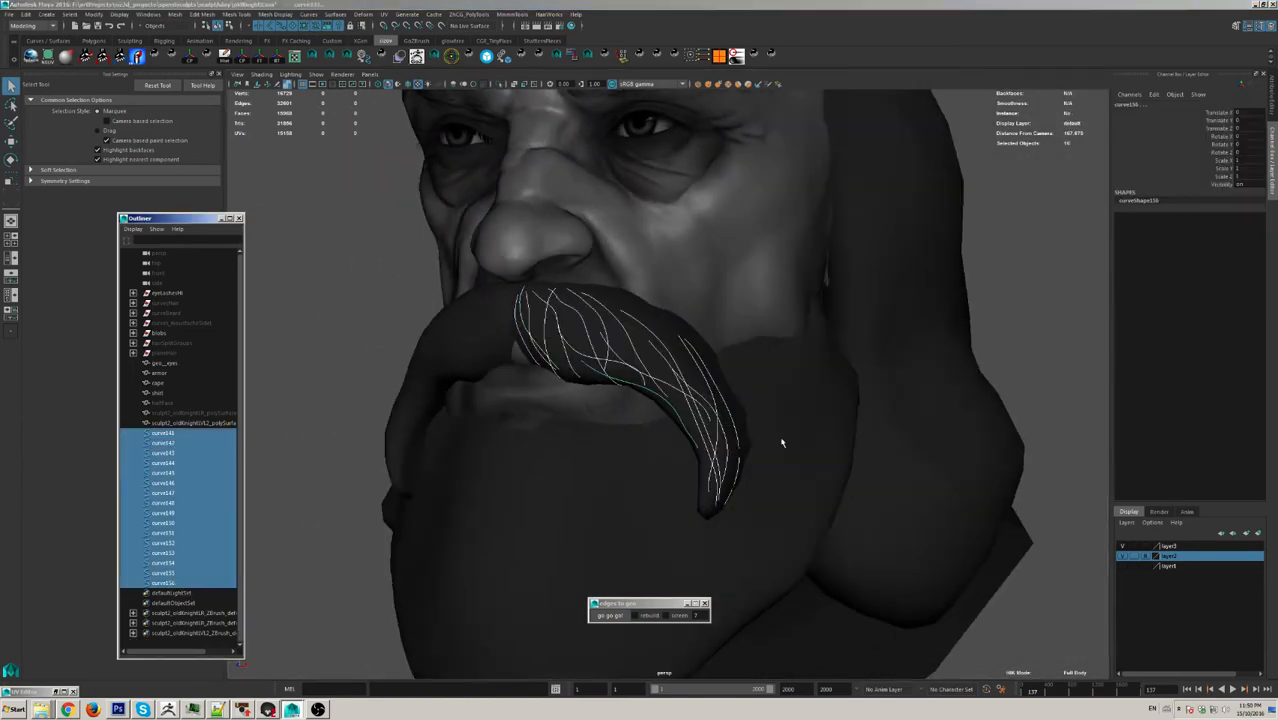
{"action": "left_click_drag", "start_coordinate": [500, 500], "coordinate": [645, 484], "text": "alt"}
{"action": "left_click", "coordinate": [610, 615]}
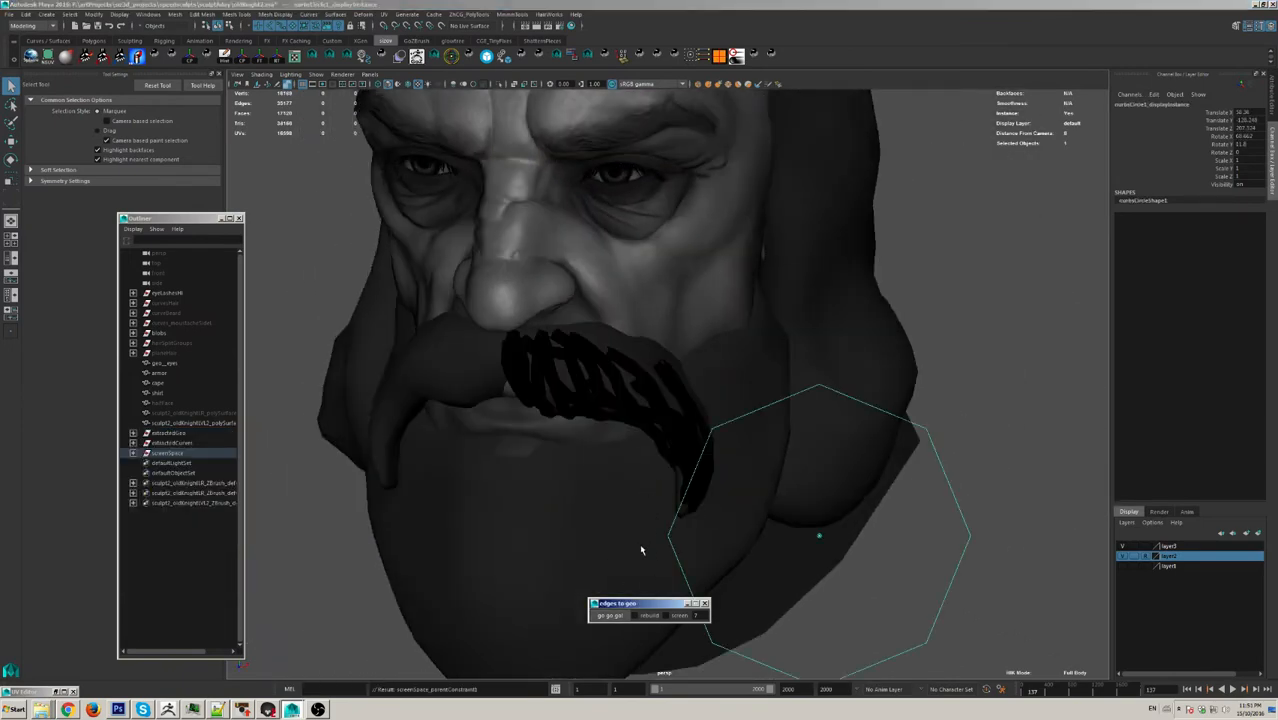
Step: Scale the profile circle down to about 0.18 and move it into the empty space beside the head
{"action": "left_click_drag", "start_coordinate": [651, 510], "coordinate": [906, 568], "text": "alt"}
{"action": "key", "text": "r"}
{"action": "left_click_drag", "start_coordinate": [967, 597], "coordinate": [839, 487], "text": "alt"}
{"action": "key", "text": "w"}
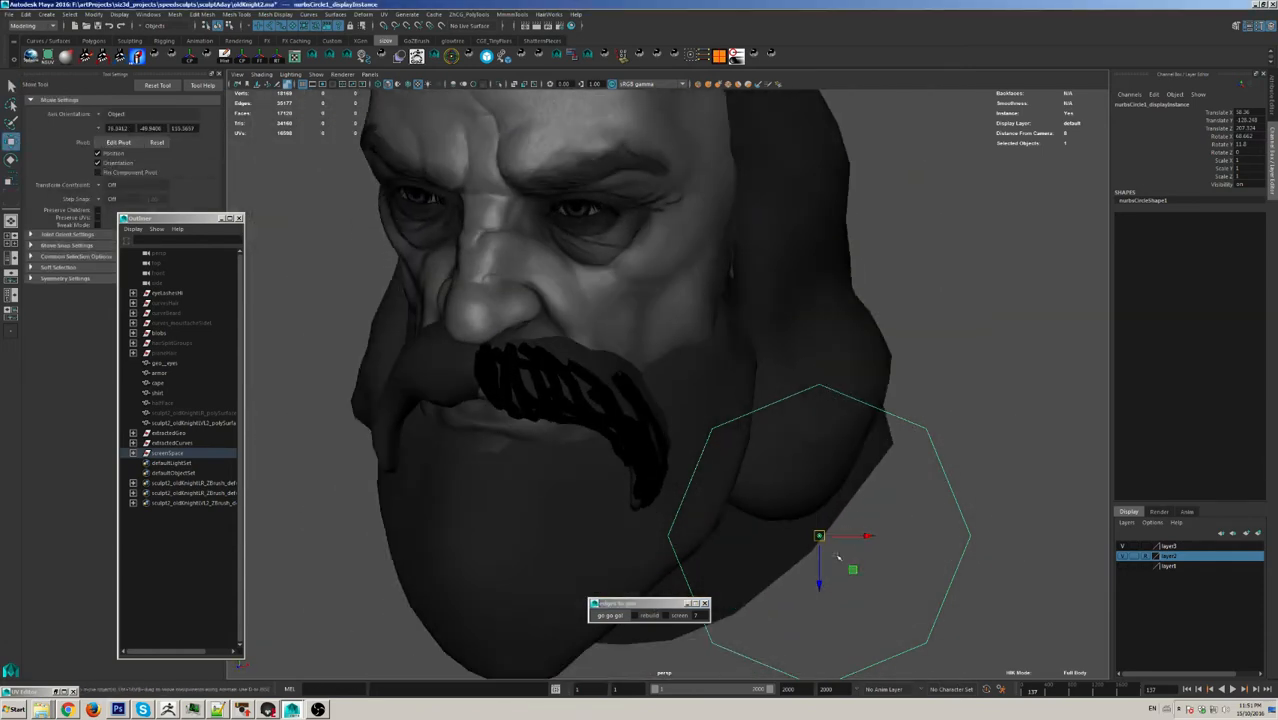
{"action": "left_click_drag", "start_coordinate": [819, 536], "coordinate": [833, 365]}
{"action": "key", "text": "r"}
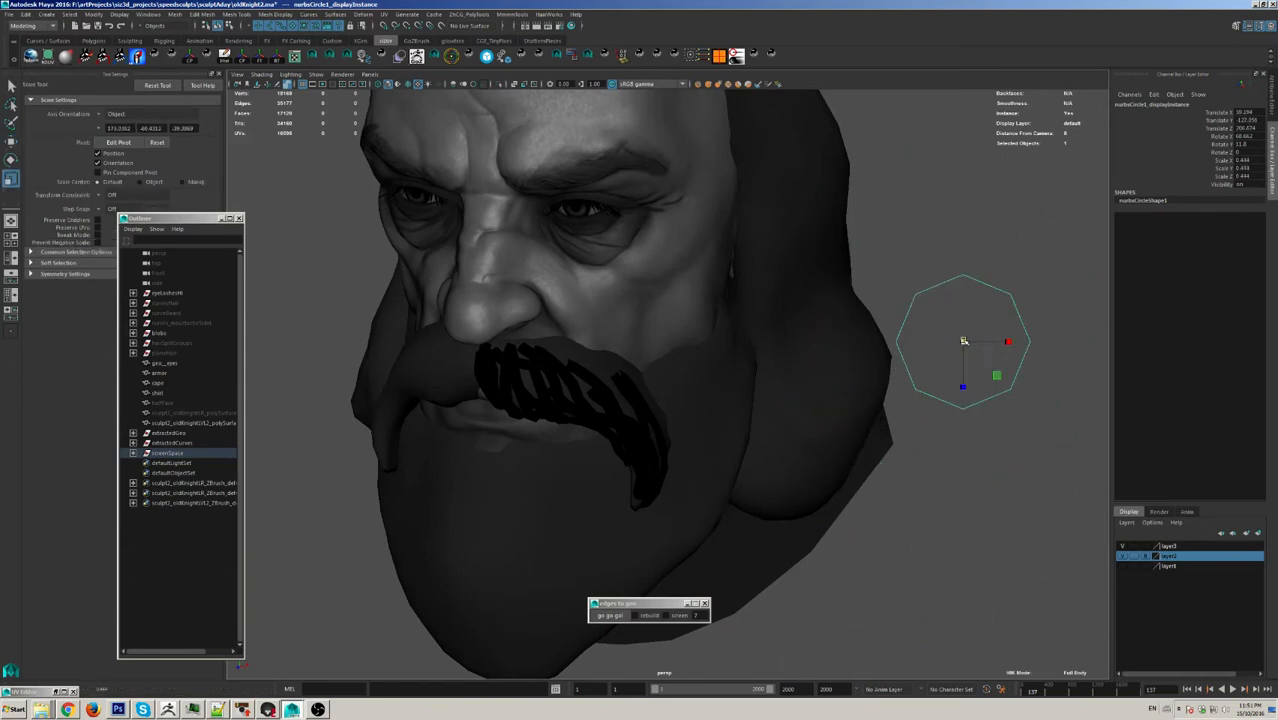
{"action": "left_click_drag", "start_coordinate": [964, 345], "coordinate": [830, 453]}
{"action": "key", "text": "w"}
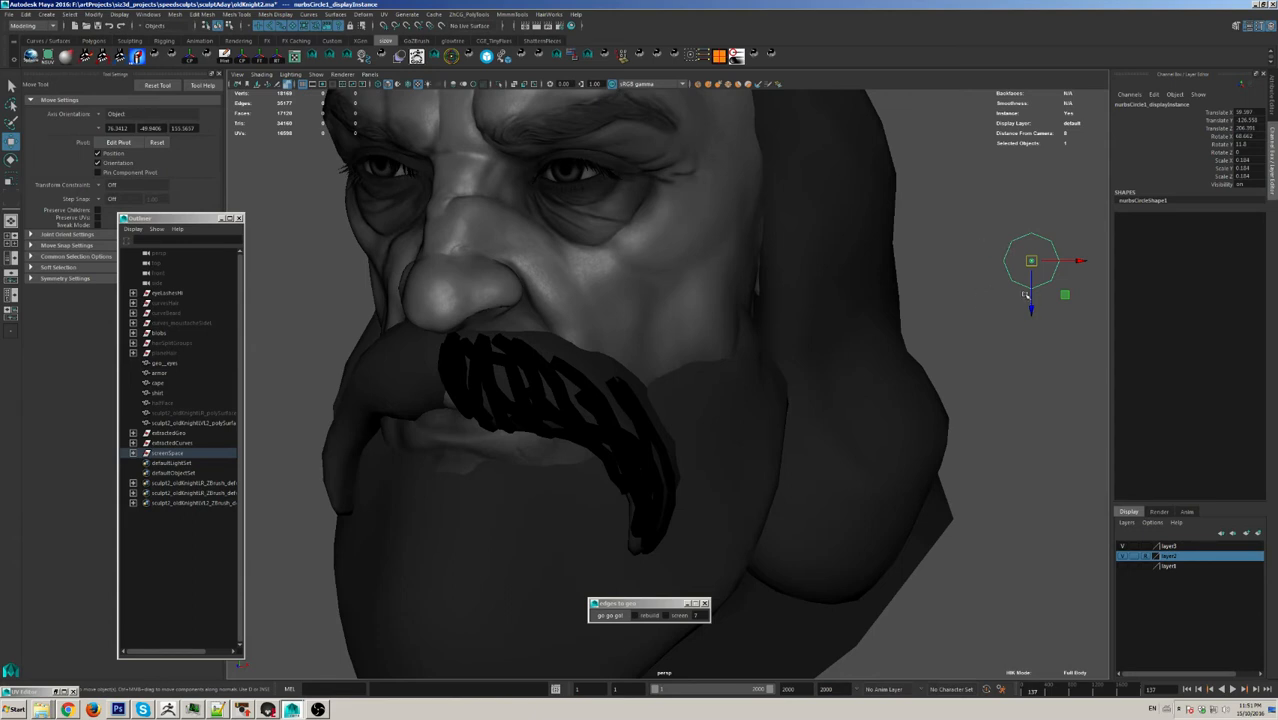
Step: Open up the profile circle by moving its upper control vertices outward, and straighten it into a line with edges to geo
{"action": "right_click_drag", "start_coordinate": [1035, 237], "coordinate": [940, 232]}
{"action": "left_click", "coordinate": [1030, 232]}
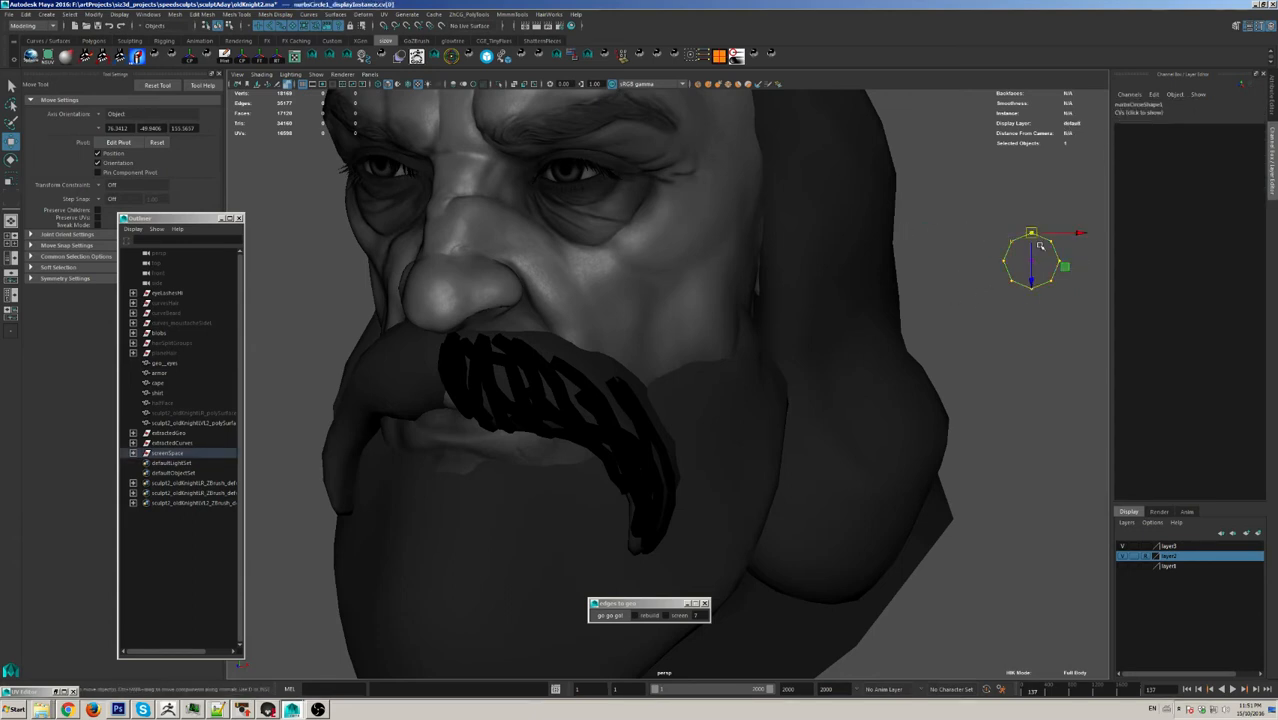
{"action": "left_click_drag", "start_coordinate": [1030, 233], "coordinate": [1081, 262]}
{"action": "left_click", "coordinate": [1031, 232]}
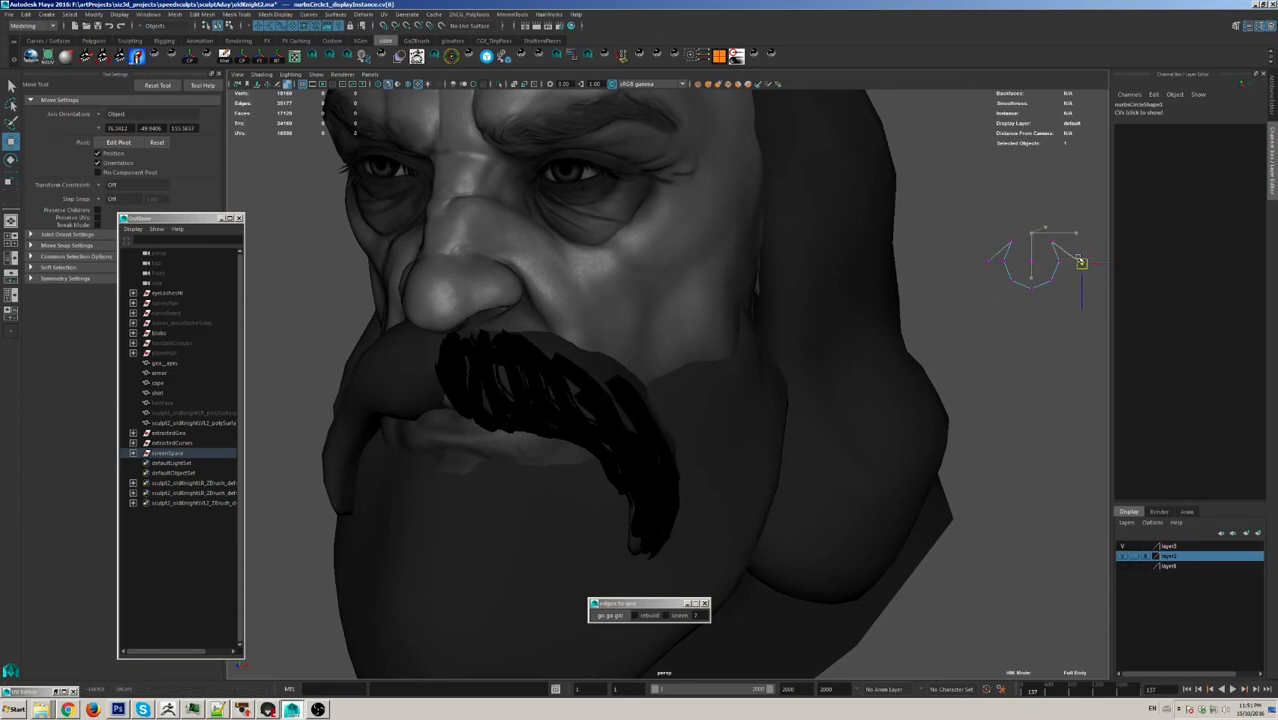
{"action": "left_click_drag", "start_coordinate": [966, 214], "coordinate": [1142, 349]}
{"action": "left_click", "coordinate": [607, 616]}
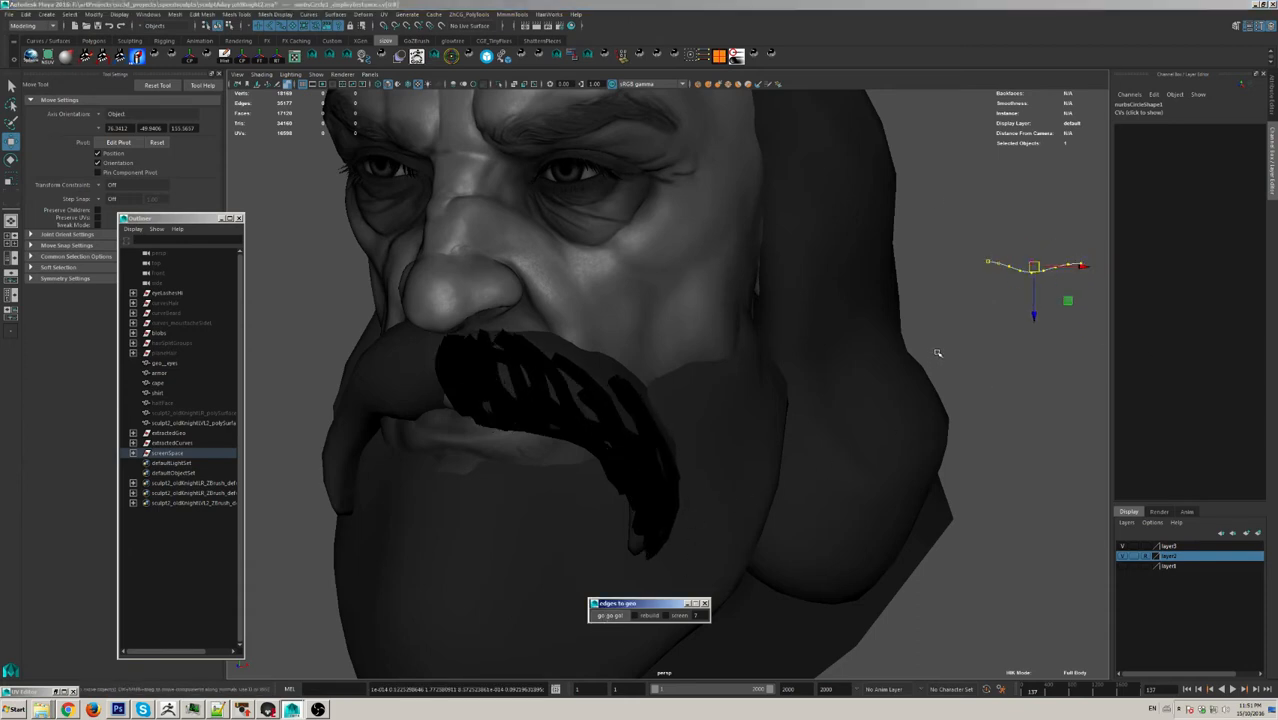
{"action": "left_click", "coordinate": [1043, 282]}
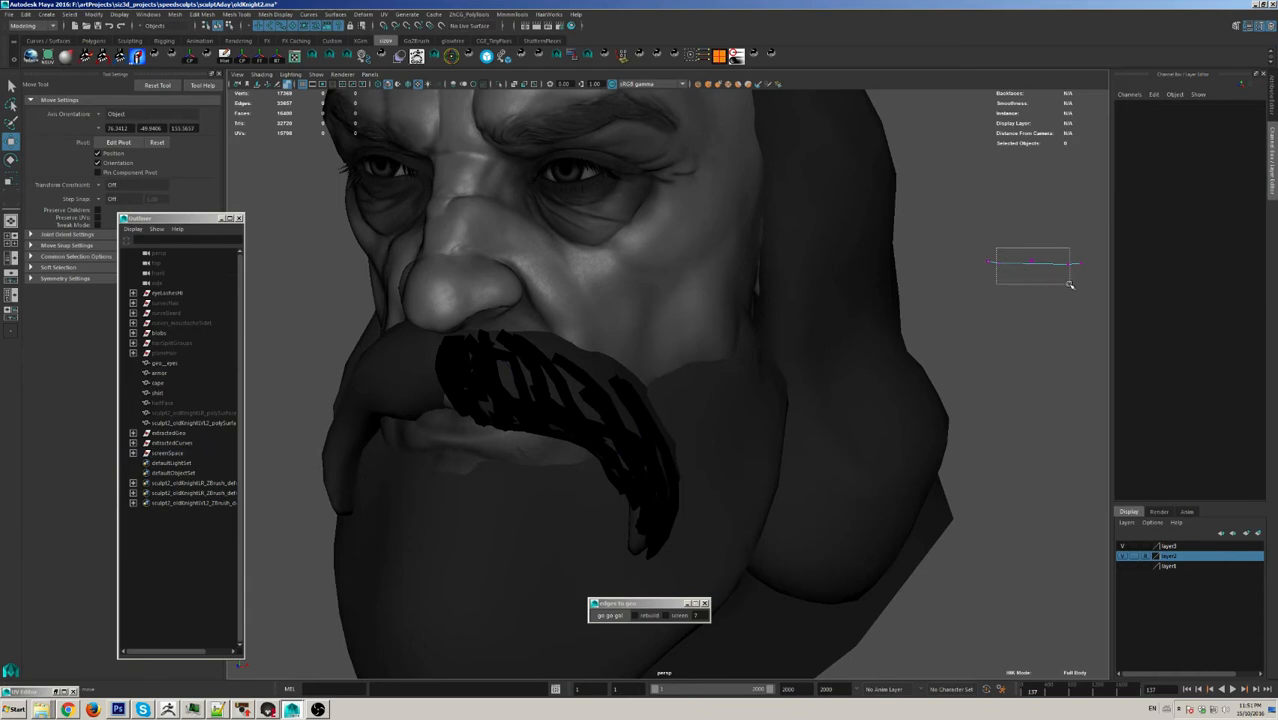
Step: Lower the middle control vertices of the straightened profile to give it a shallow bow
{"action": "left_click_drag", "start_coordinate": [1070, 285], "coordinate": [1071, 283]}
{"action": "key", "text": "r"}
{"action": "key", "text": "w"}
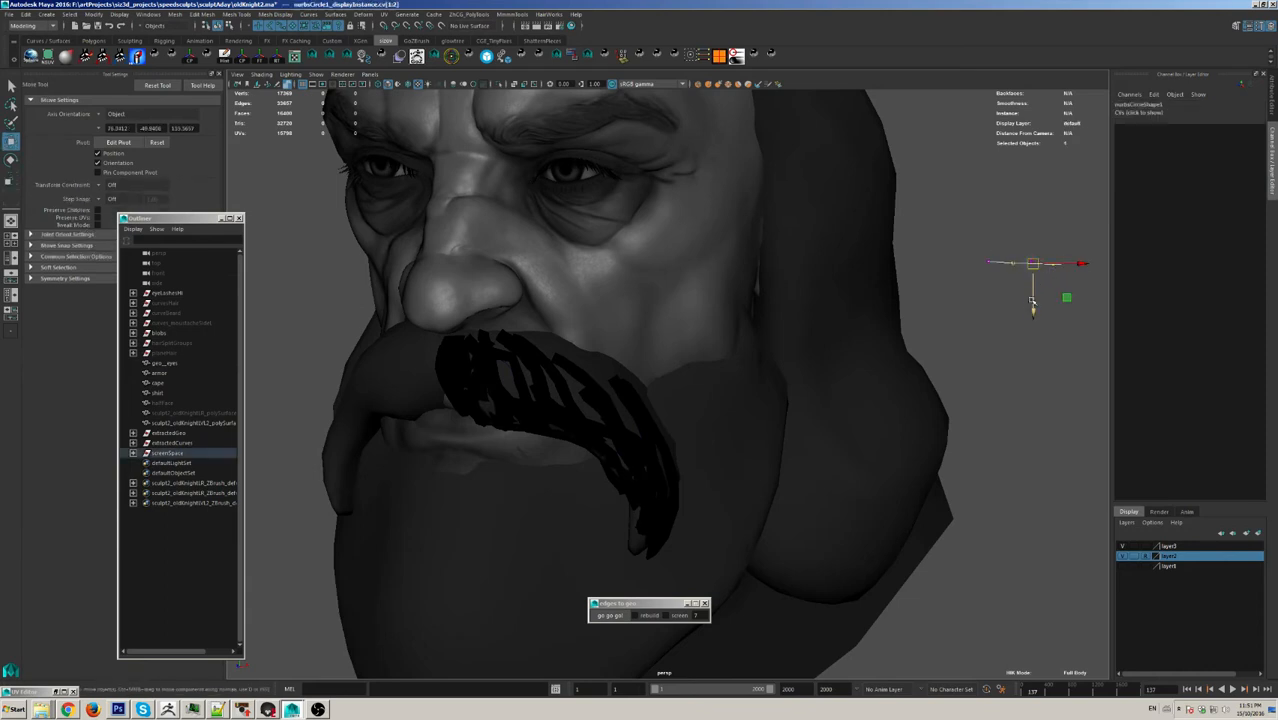
{"action": "key", "text": "r"}
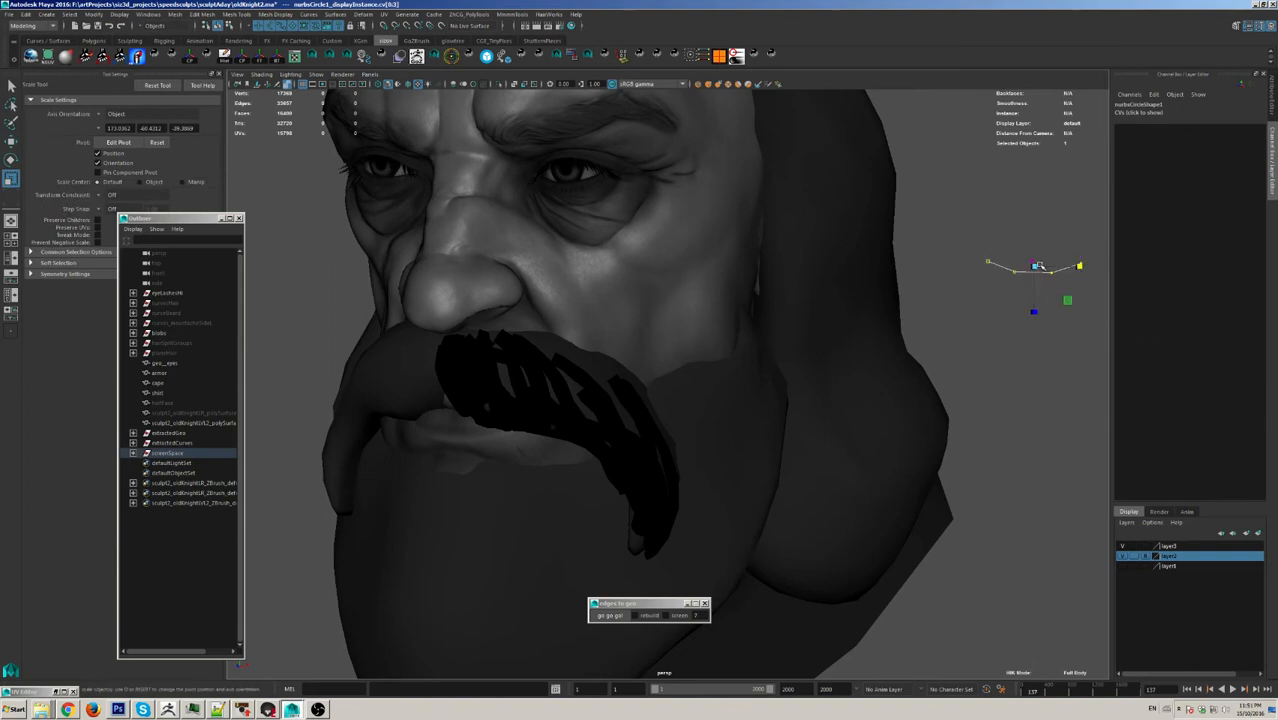
Step: Enlarge the profile through its control vertices and rotate them to flip the facing of the moustache strips
{"action": "left_click_drag", "start_coordinate": [1040, 266], "coordinate": [1092, 282]}
{"action": "key", "text": "e"}
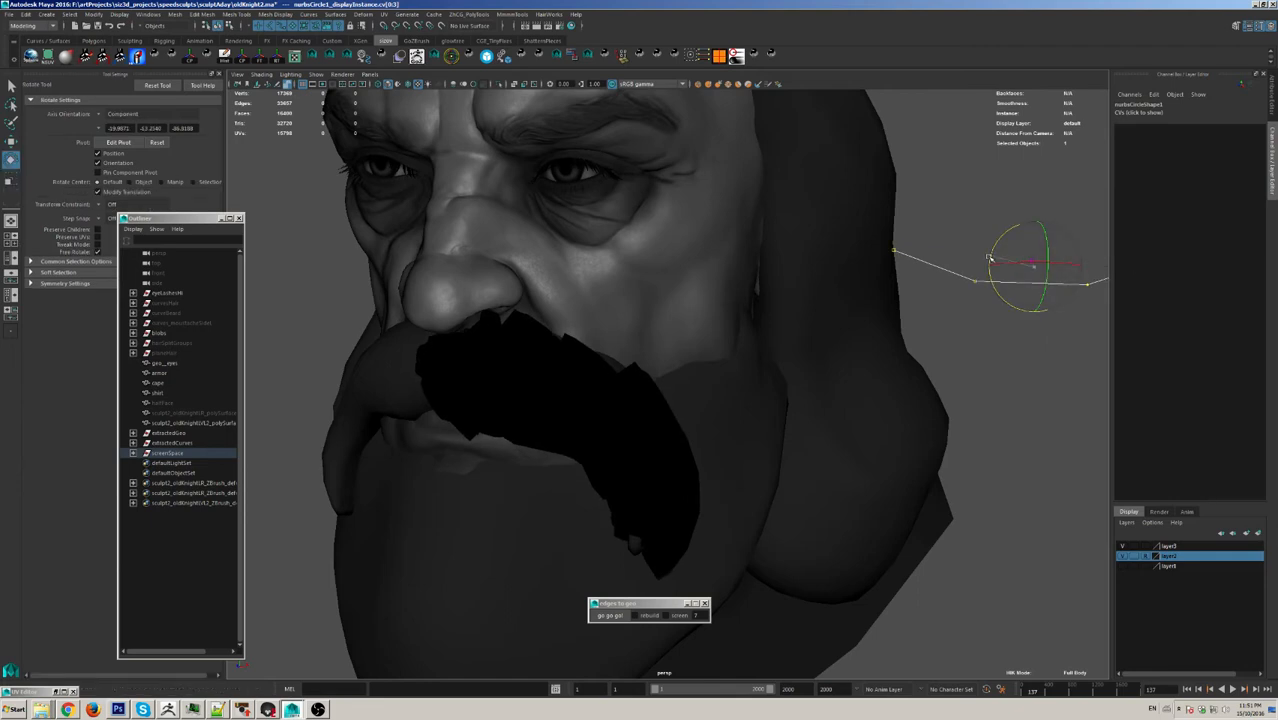
{"action": "left_click_drag", "start_coordinate": [990, 258], "coordinate": [1006, 262]}
{"action": "key", "text": "r"}
{"action": "key", "text": "e"}
{"action": "key", "text": "w"}
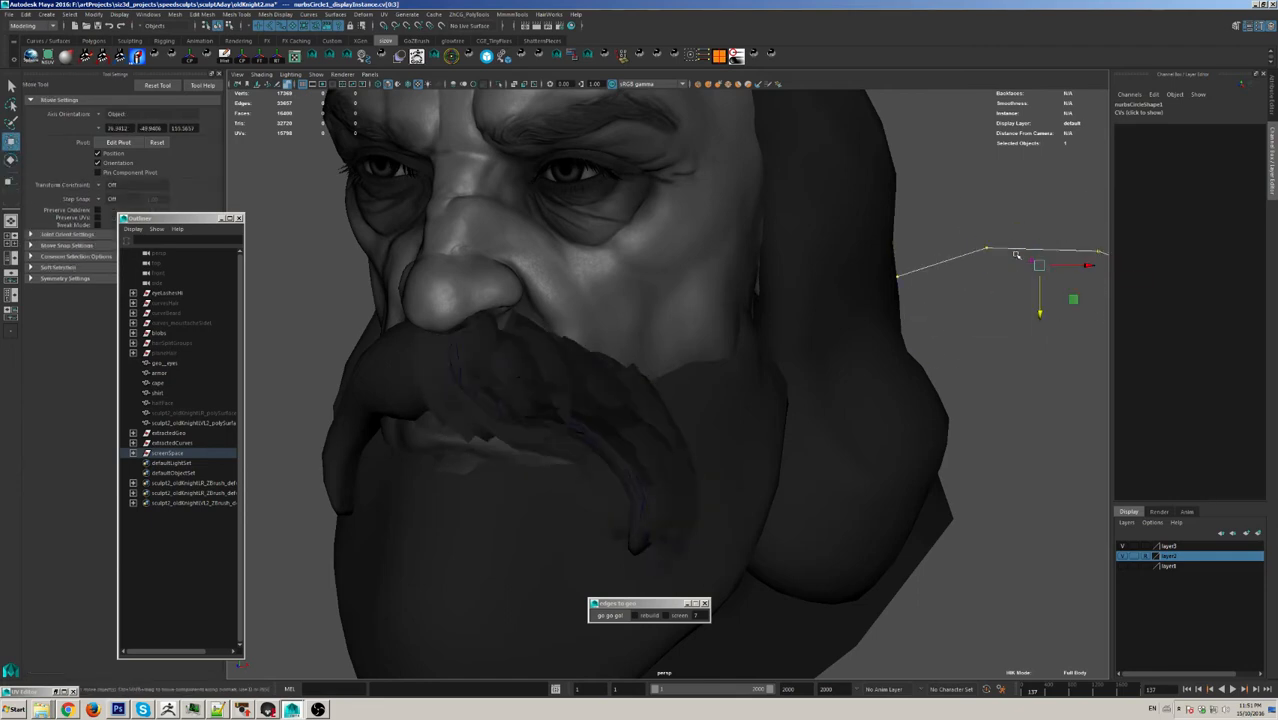
Step: Move the middle control vertices of the enlarged profile down to reverse its bend
{"action": "left_click_drag", "start_coordinate": [960, 205], "coordinate": [1114, 280]}
{"action": "left_click_drag", "start_coordinate": [1041, 300], "coordinate": [1047, 372]}
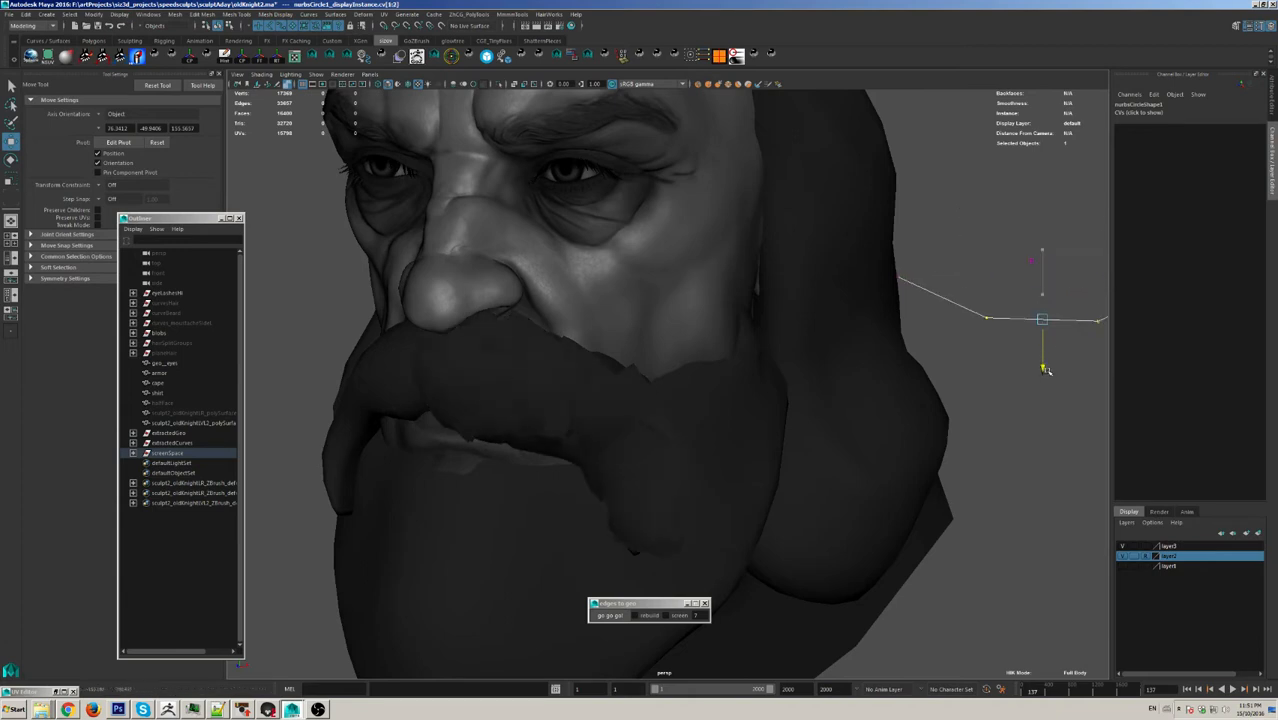
{"action": "left_click_drag", "start_coordinate": [666, 387], "coordinate": [692, 390], "text": "alt"}
Step: Select the whole profile curve, scale it down and reposition it beside the head
{"action": "right_click_drag", "start_coordinate": [963, 308], "coordinate": [1005, 281]}
{"action": "left_click", "coordinate": [957, 307]}
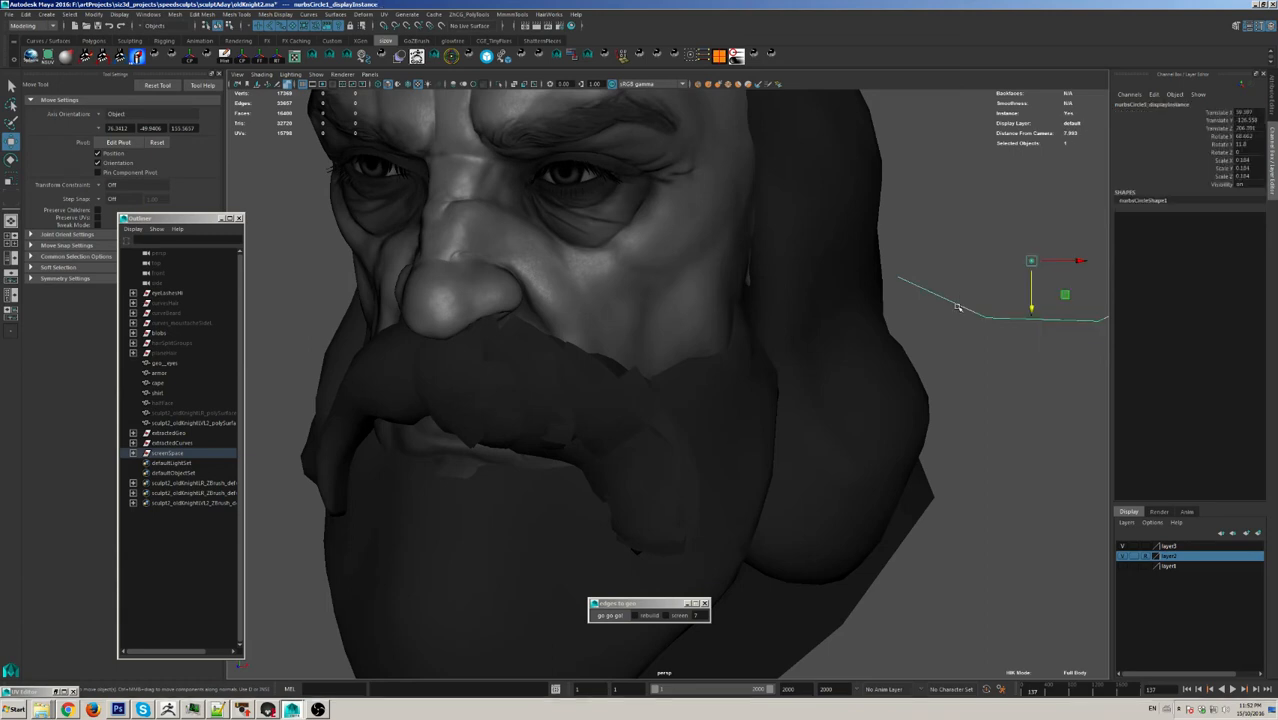
{"action": "left_click_drag", "start_coordinate": [1033, 261], "coordinate": [850, 309]}
{"action": "key", "text": "r"}
{"action": "key", "text": "w"}
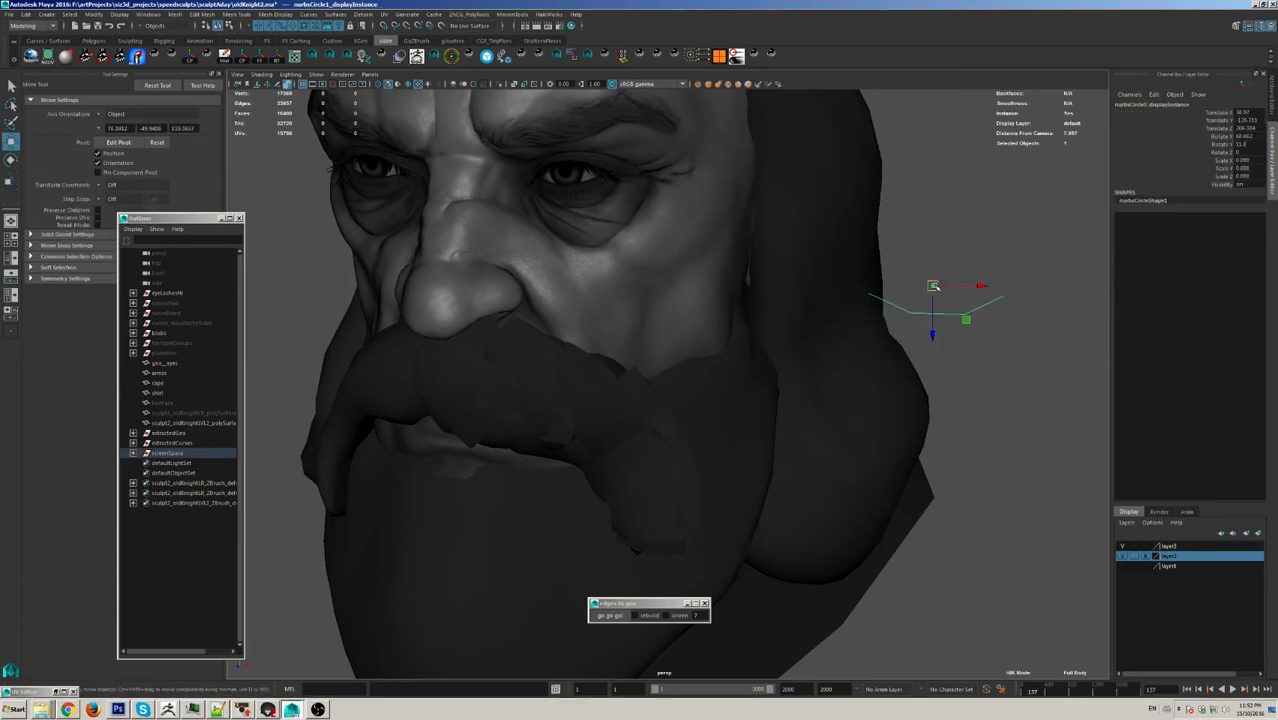
{"action": "left_click_drag", "start_coordinate": [930, 303], "coordinate": [1008, 290]}
Step: Select all control vertices of the profile curve and rotate them to tilt the moustache strips
{"action": "key", "text": "q"}
{"action": "right_click_drag", "start_coordinate": [1008, 290], "coordinate": [913, 277]}
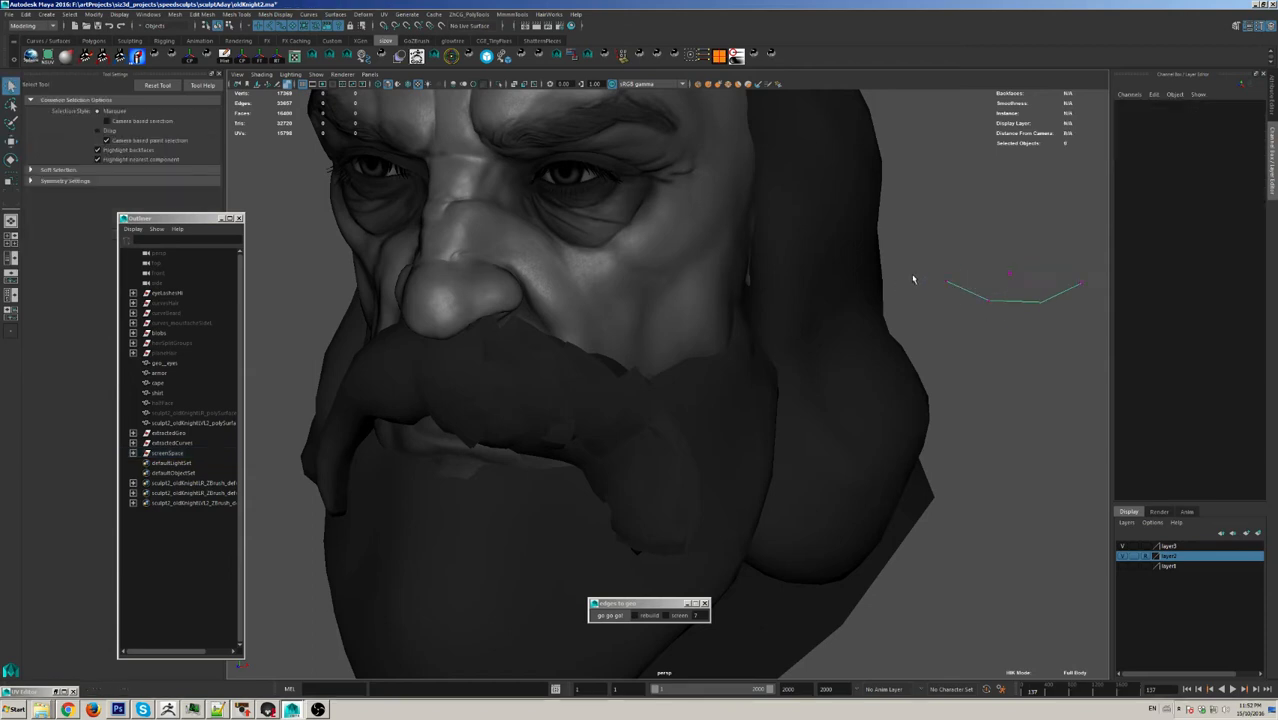
{"action": "left_click_drag", "start_coordinate": [936, 228], "coordinate": [1108, 346]}
{"action": "key", "text": "r"}
{"action": "left_click_drag", "start_coordinate": [664, 407], "coordinate": [736, 377], "text": "alt"}
{"action": "left_click_drag", "start_coordinate": [1014, 291], "coordinate": [991, 339]}
{"action": "key", "text": "e"}
{"action": "mouse_move", "coordinate": [991, 339]}
{"action": "left_mouse_down", "text": "alt"}
{"action": "mouse_move", "coordinate": [750, 388]}
{"action": "mouse_move", "coordinate": [1026, 325]}
{"action": "mouse_move", "coordinate": [960, 327]}
{"action": "mouse_move", "coordinate": [995, 322]}
{"action": "left_mouse_up", "text": "alt"}
Step: Examine the generated moustache strips from several angles by selecting individual strips and the profile curve
{"action": "left_click_drag", "start_coordinate": [707, 394], "coordinate": [559, 401], "text": "alt"}
{"action": "left_click", "coordinate": [628, 464]}
{"action": "left_click", "coordinate": [634, 486]}
{"action": "left_click", "coordinate": [634, 508]}
{"action": "left_click", "coordinate": [592, 409]}
{"action": "left_click", "coordinate": [428, 395]}
{"action": "left_click", "coordinate": [486, 417]}
{"action": "left_click", "coordinate": [657, 449]}
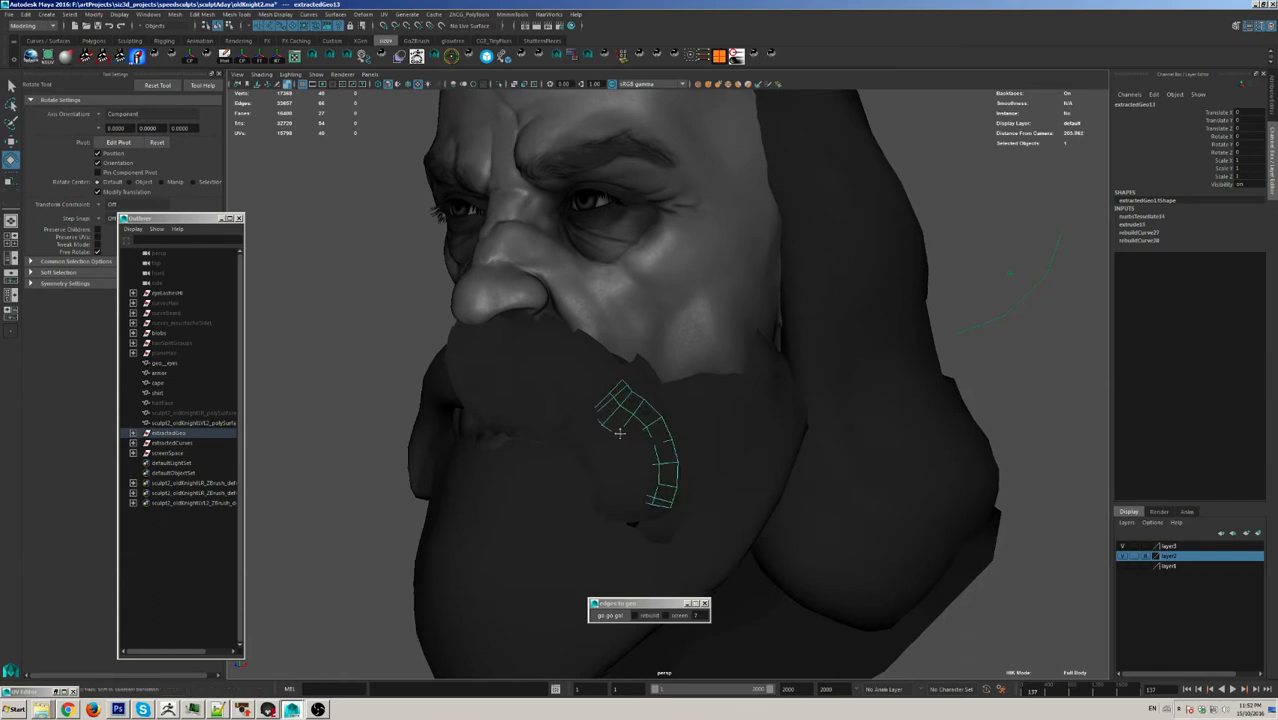
{"action": "left_click_drag", "start_coordinate": [657, 449], "coordinate": [573, 323], "text": "alt"}
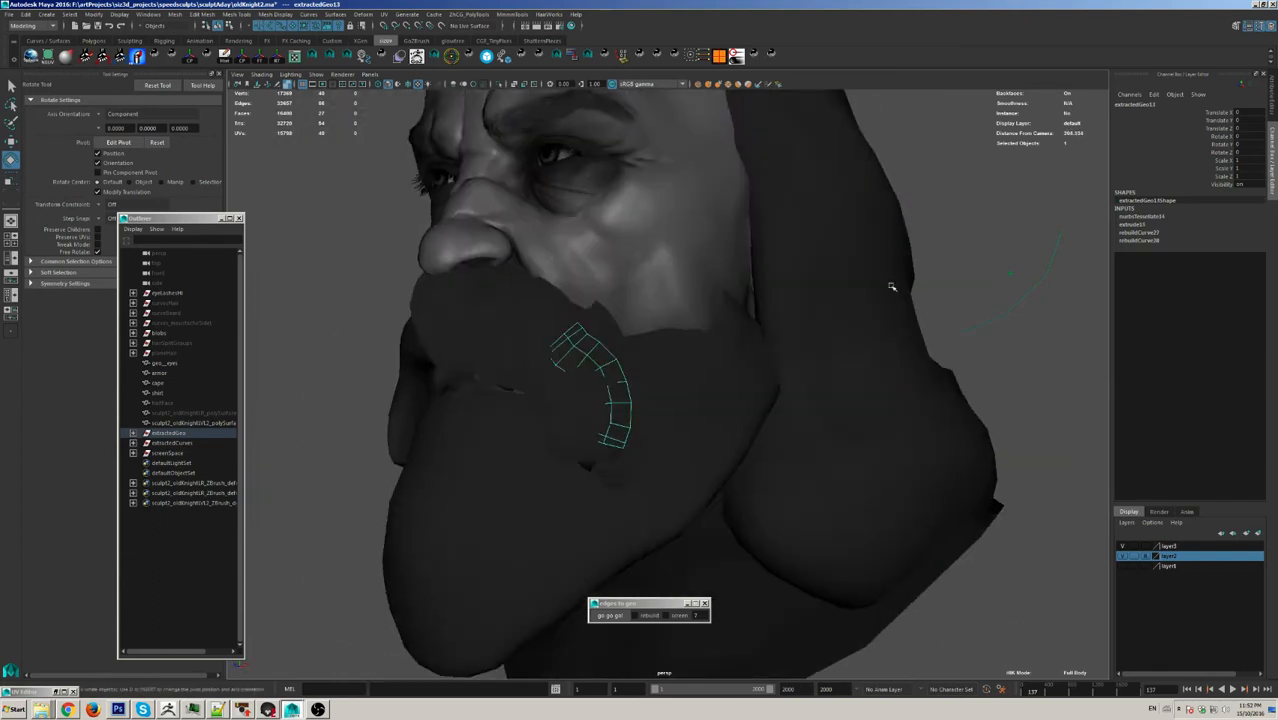
{"action": "left_click_drag", "start_coordinate": [819, 382], "coordinate": [668, 375], "text": "alt"}
{"action": "right_click_drag", "start_coordinate": [597, 448], "coordinate": [668, 418], "text": "alt"}
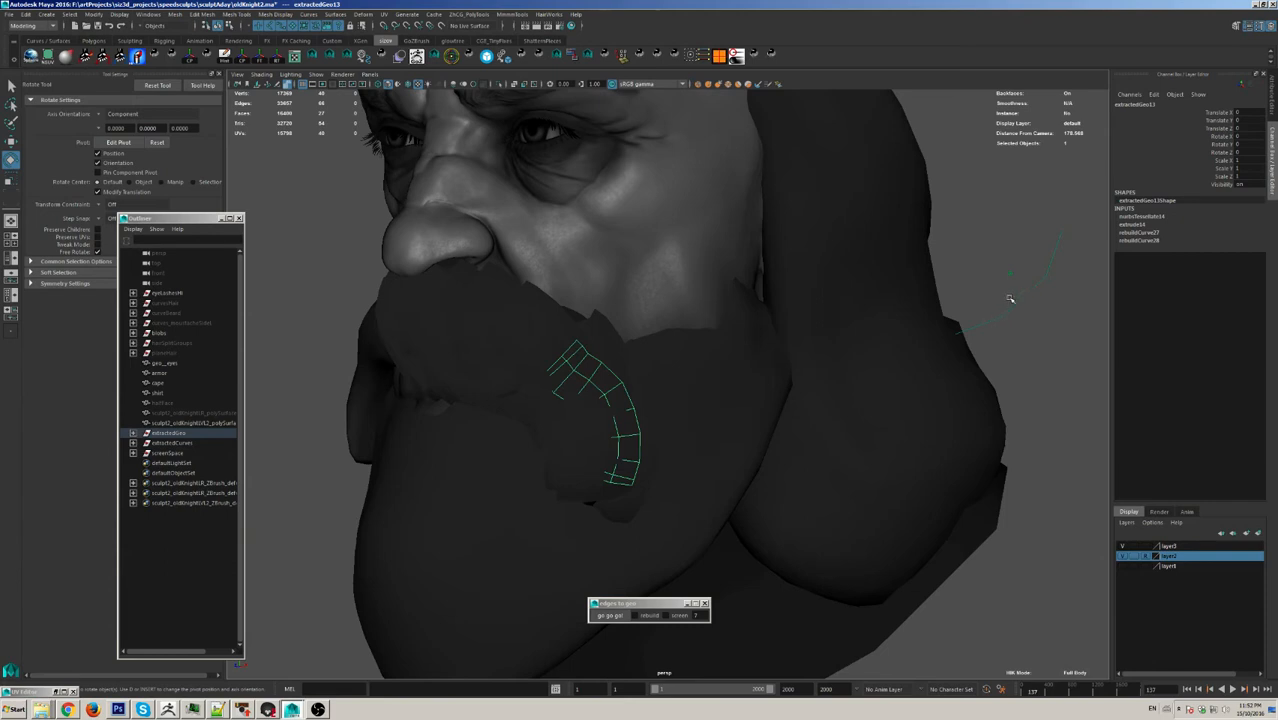
{"action": "left_click", "coordinate": [1040, 278]}
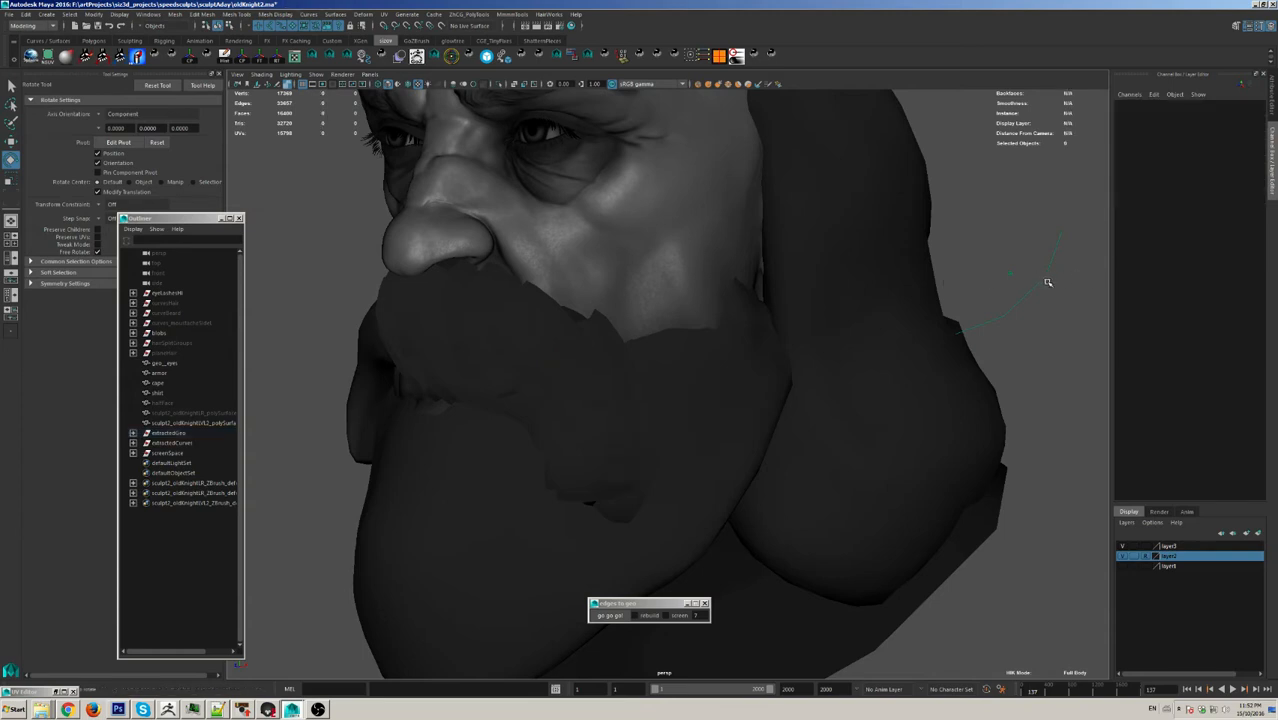
{"action": "left_click", "coordinate": [1042, 281]}
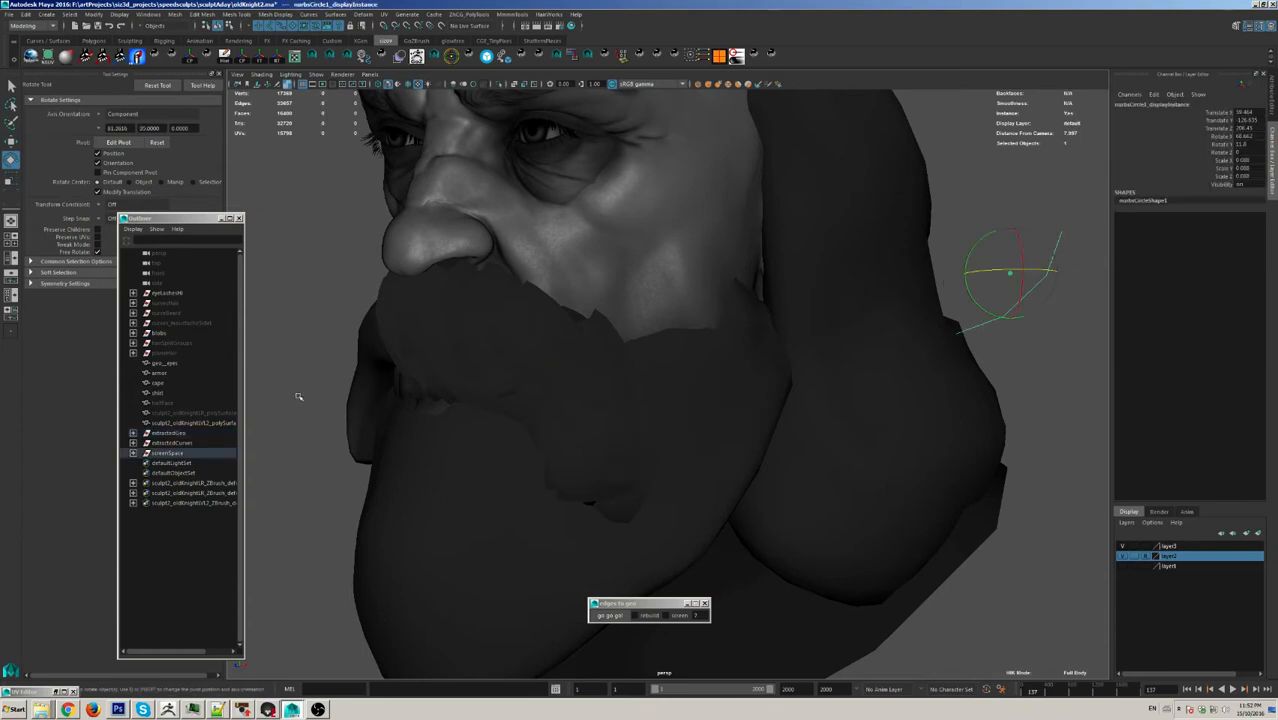
{"action": "left_click_drag", "start_coordinate": [720, 458], "coordinate": [599, 434], "text": "alt"}
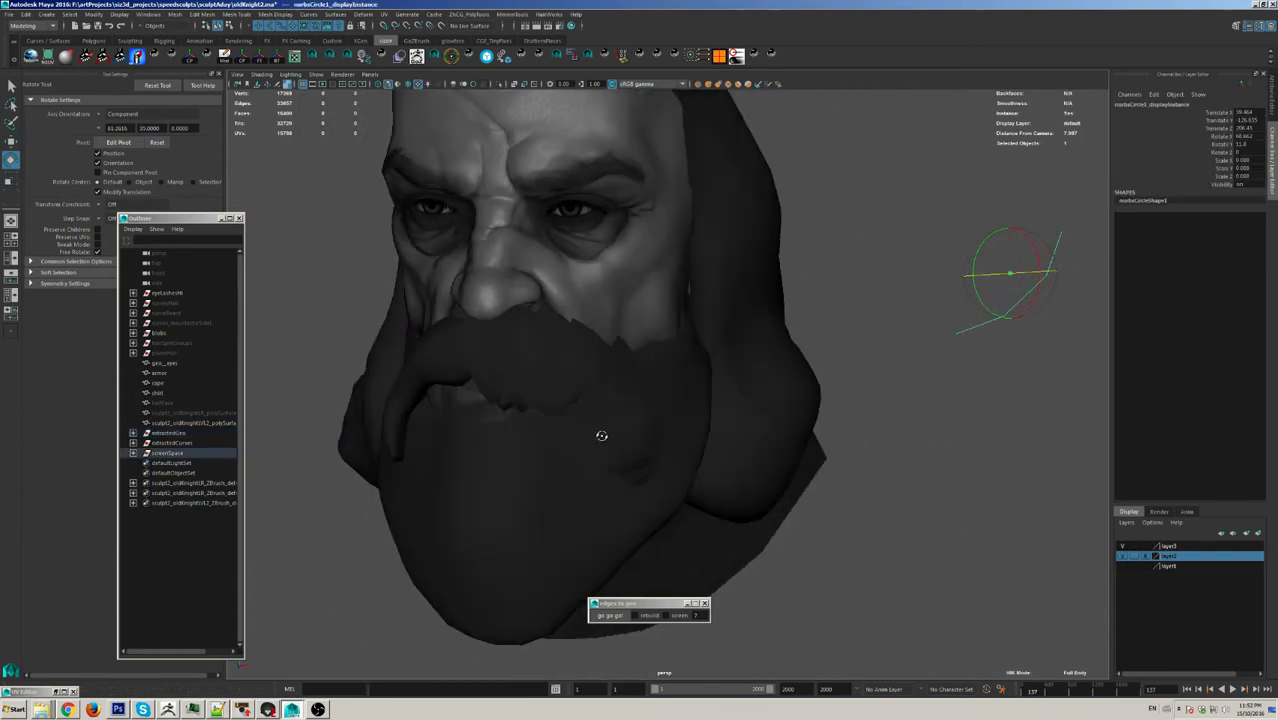
Step: Delete the screenSpace and extractedGeo groups to remove the profile display and the generated strips
{"action": "left_click", "coordinate": [170, 453]}
{"action": "key", "text": "Delete"}
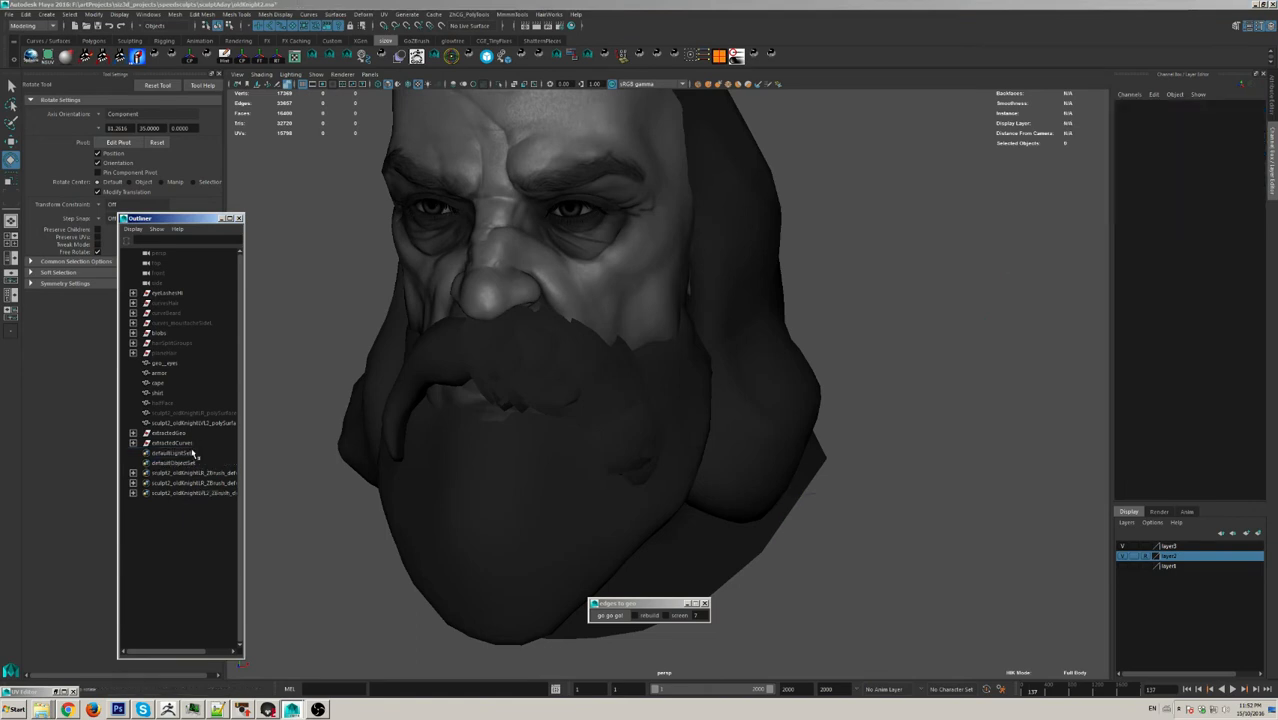
{"action": "left_click", "coordinate": [170, 433]}
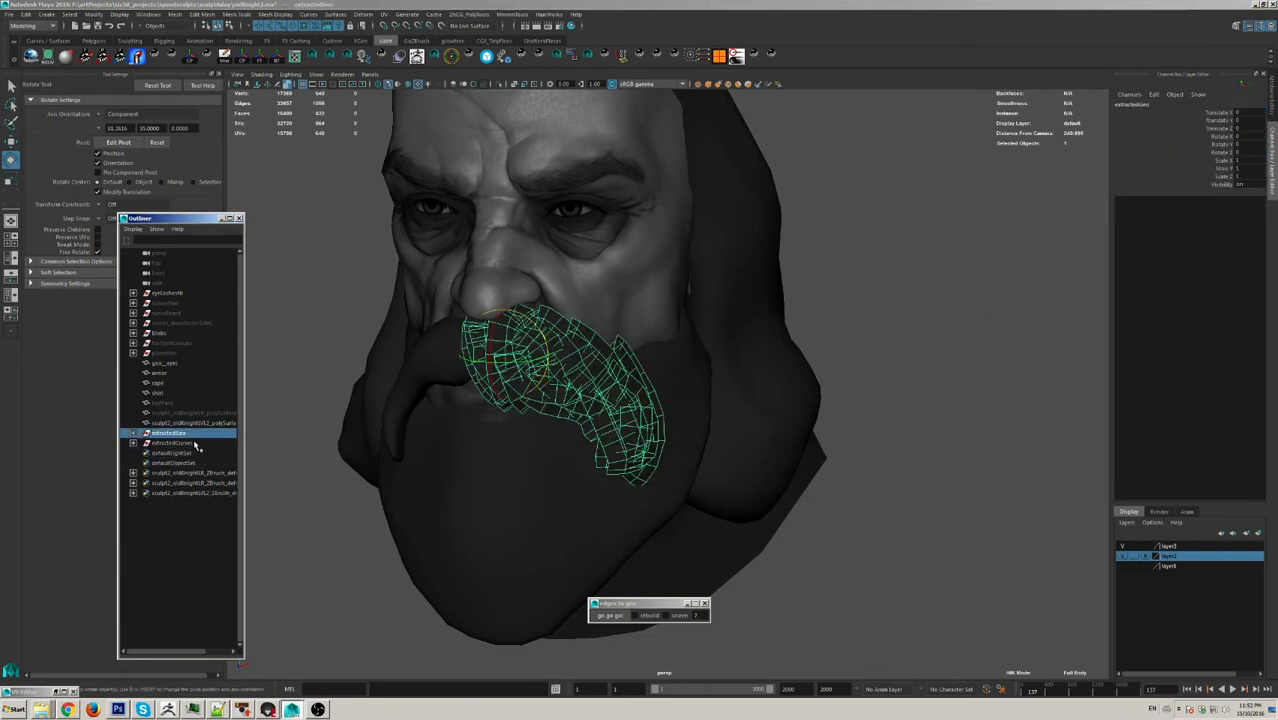
{"action": "key", "text": "Delete"}
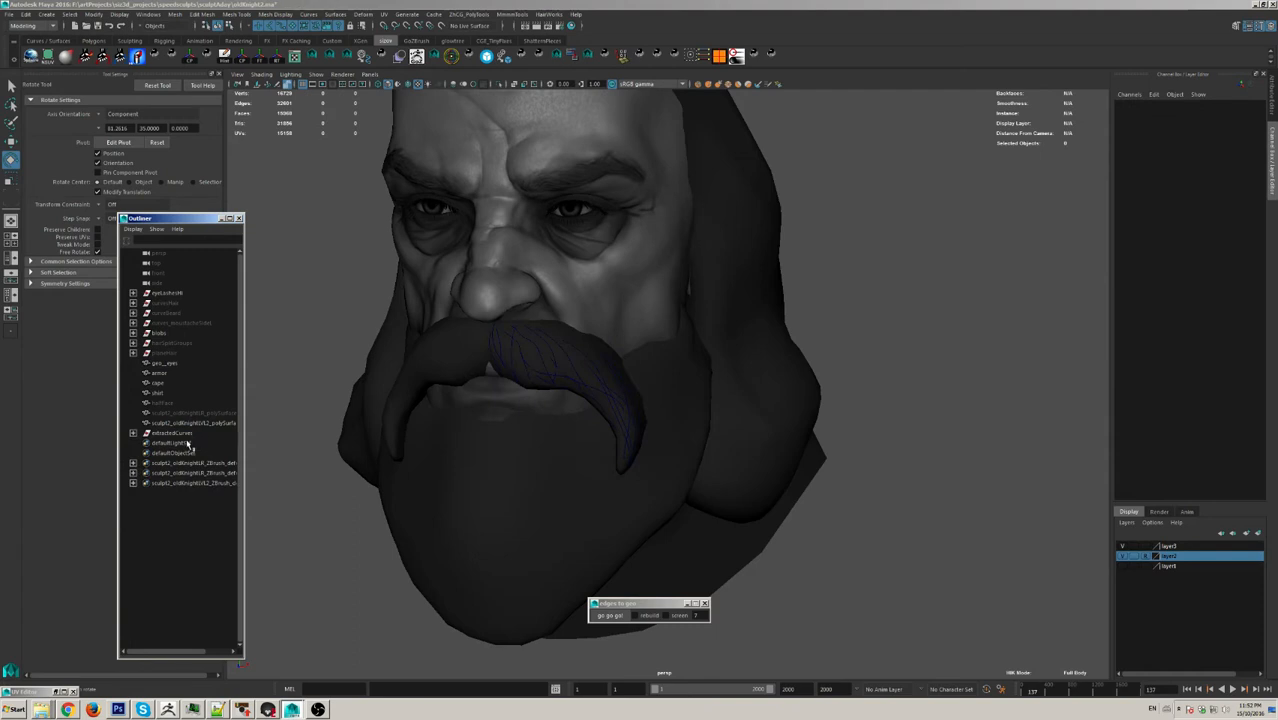
Step: Expand the extractedCurves group and delete the hidden nurbsCircle1 profile inside it
{"action": "left_click", "coordinate": [133, 433]}
{"action": "left_click", "coordinate": [195, 442]}
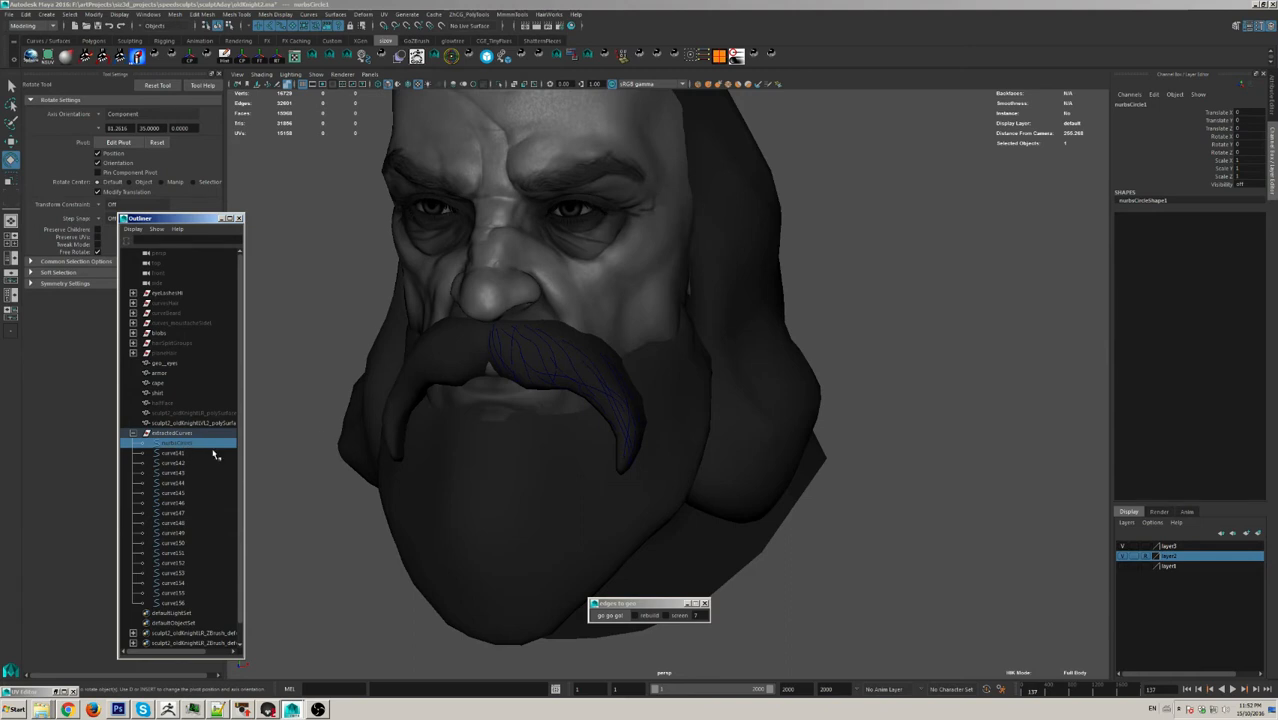
{"action": "right_click_drag", "start_coordinate": [640, 420], "coordinate": [451, 404], "text": "alt"}
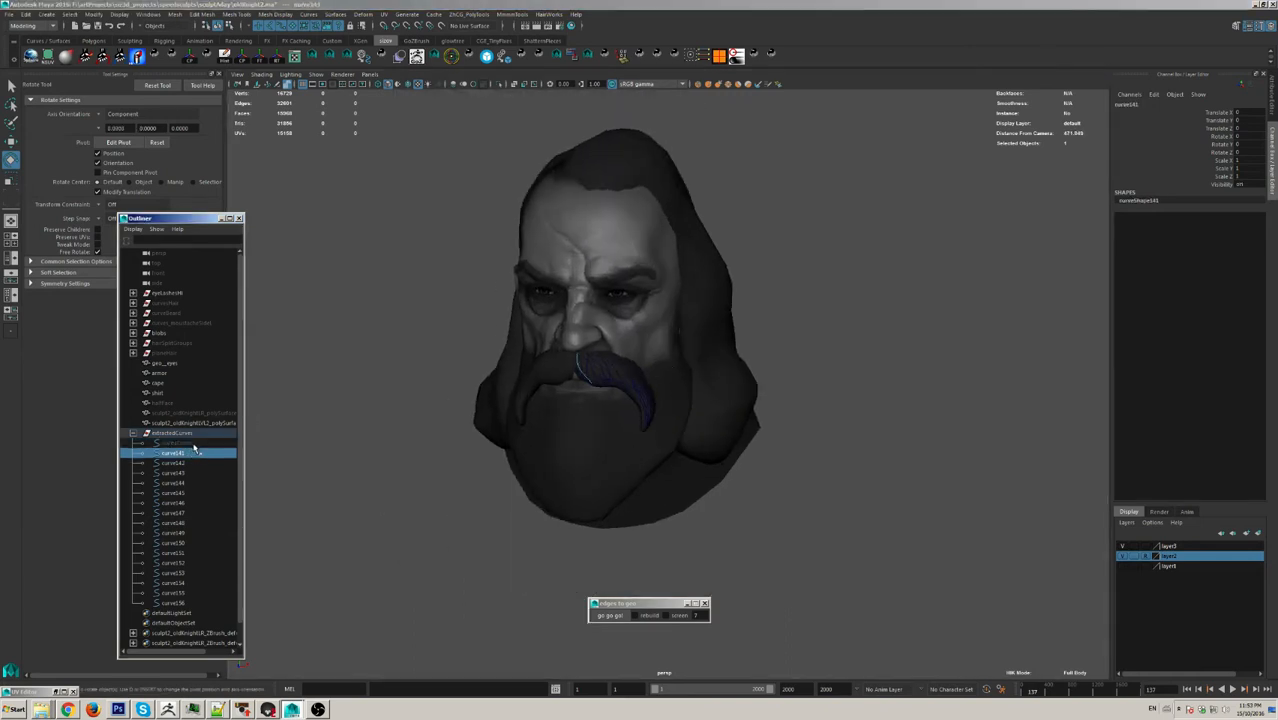
{"action": "key", "text": "Delete"}
Step: Select all remaining curves in the extractedCurves group to check them on the moustache, and clear the selection
{"action": "left_click_drag", "start_coordinate": [665, 413], "coordinate": [645, 440], "text": "alt"}
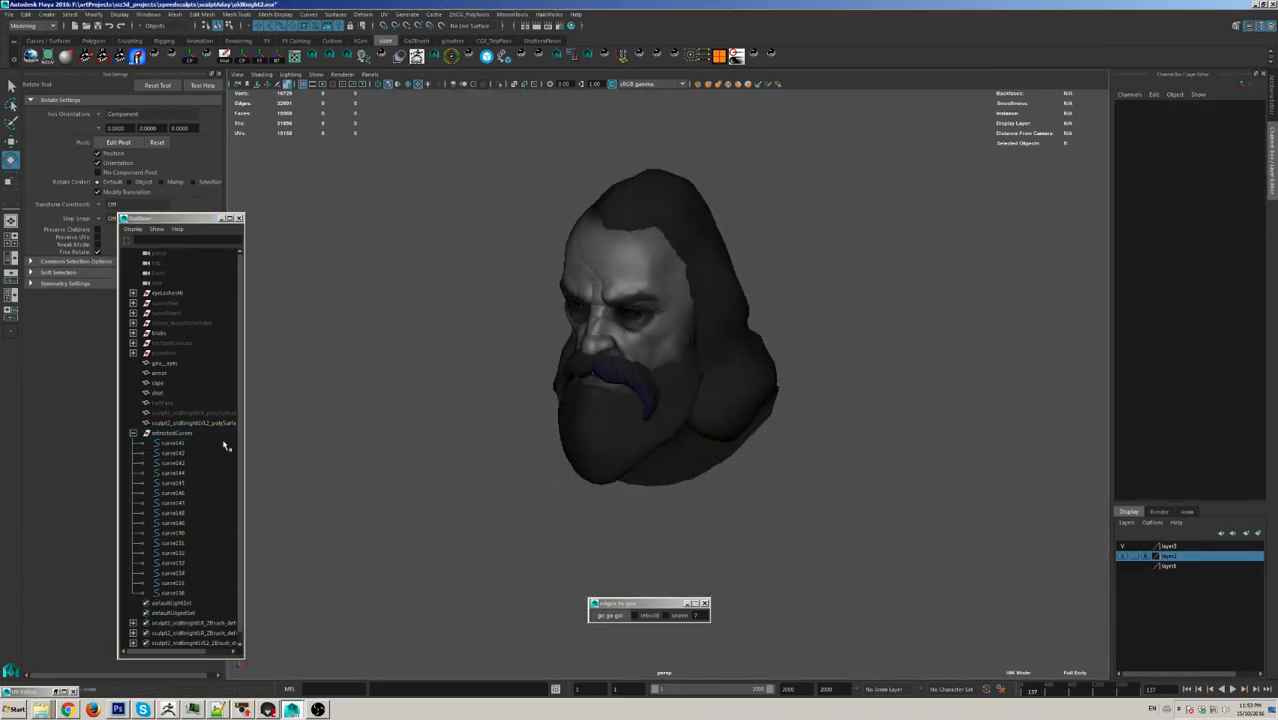
{"action": "left_click", "coordinate": [176, 444]}
{"action": "left_click", "coordinate": [182, 591], "text": "shift"}
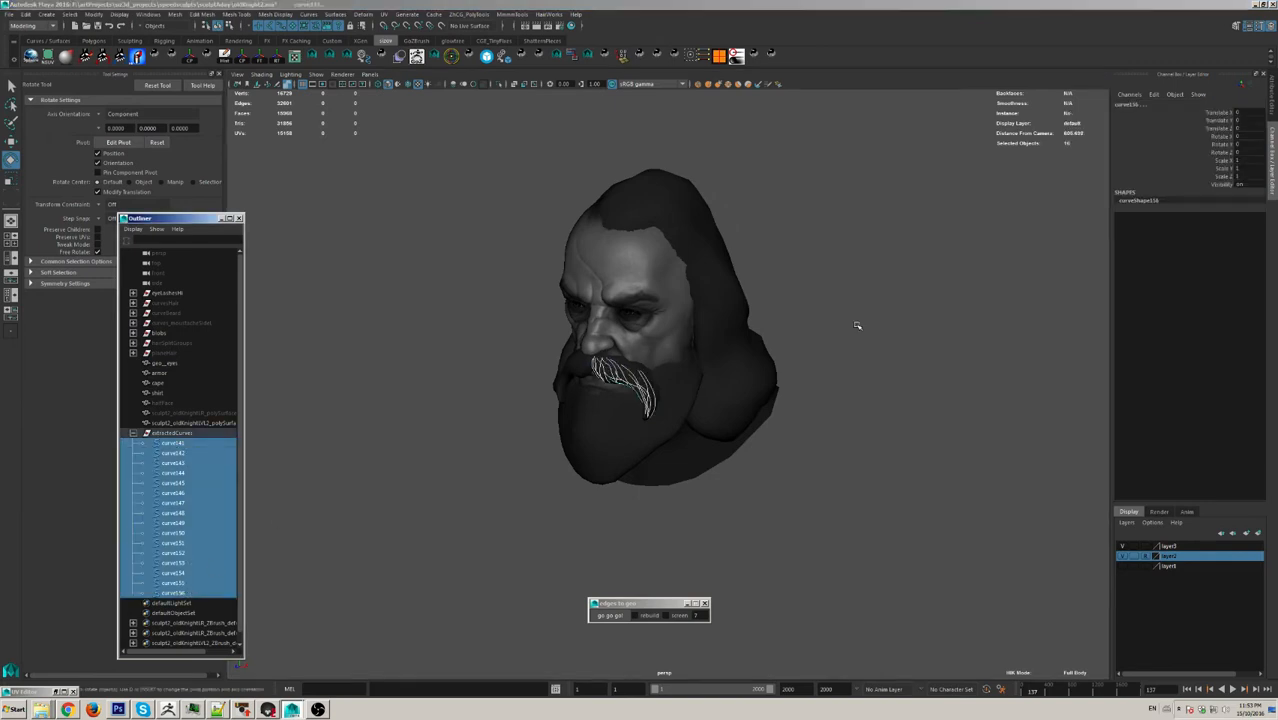
{"action": "scroll", "coordinate": [745, 385], "scroll_direction": "up", "scroll_amount": 3}
{"action": "left_click", "coordinate": [837, 342]}
Step: Draw a short three-point arc with the EP Curve Tool near the grid's origin
{"action": "right_click_drag", "start_coordinate": [837, 342], "coordinate": [673, 243], "text": "alt"}
{"action": "left_click_drag", "start_coordinate": [673, 243], "coordinate": [573, 366], "text": "alt"}
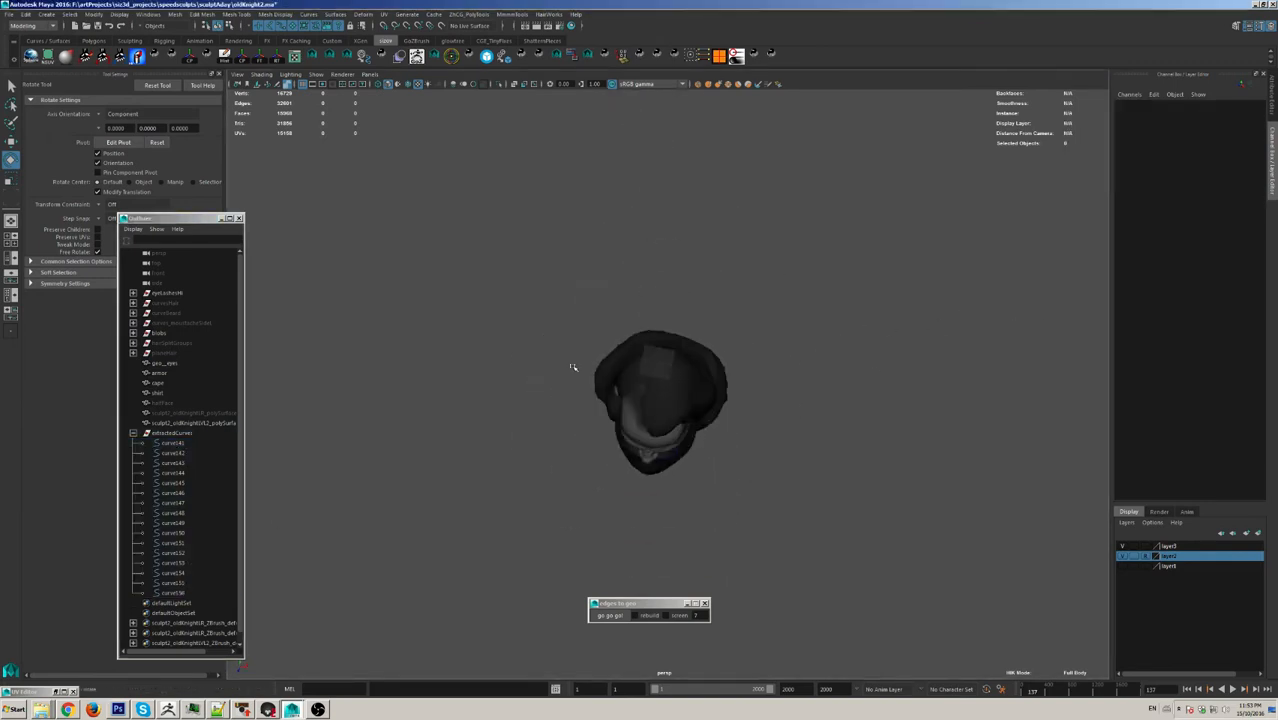
{"action": "right_click_drag", "start_coordinate": [573, 366], "coordinate": [722, 371], "text": "alt"}
{"action": "middle_click_drag", "start_coordinate": [722, 371], "coordinate": [745, 317], "text": "alt"}
{"action": "left_click_drag", "start_coordinate": [745, 317], "coordinate": [661, 291], "text": "alt"}
{"action": "key", "text": "space"}
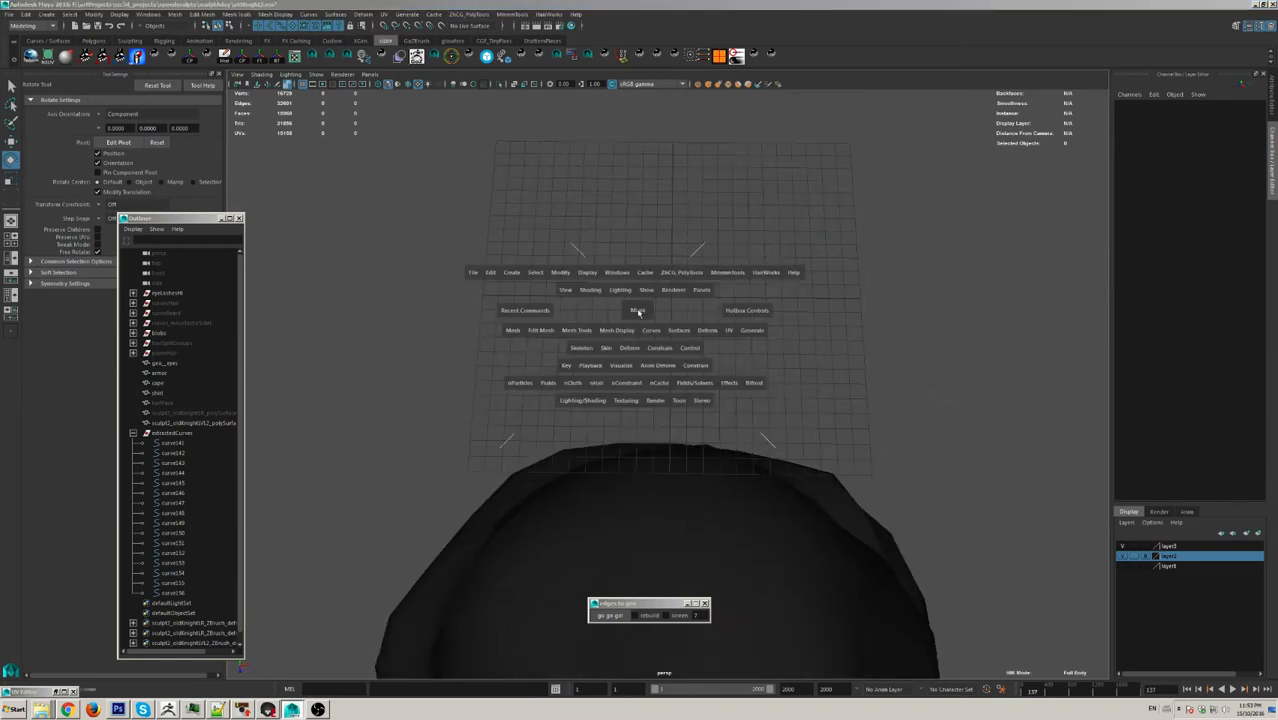
{"action": "left_click", "coordinate": [516, 274]}
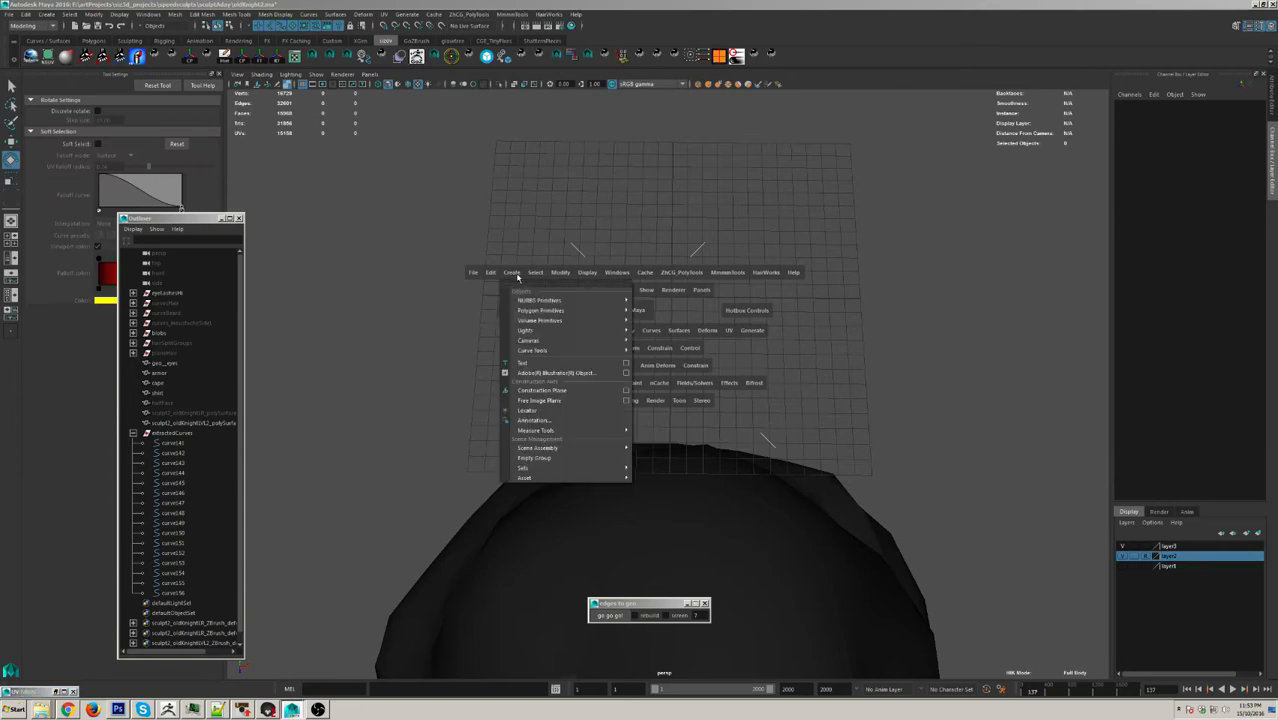
{"action": "mouse_move", "coordinate": [580, 350]}
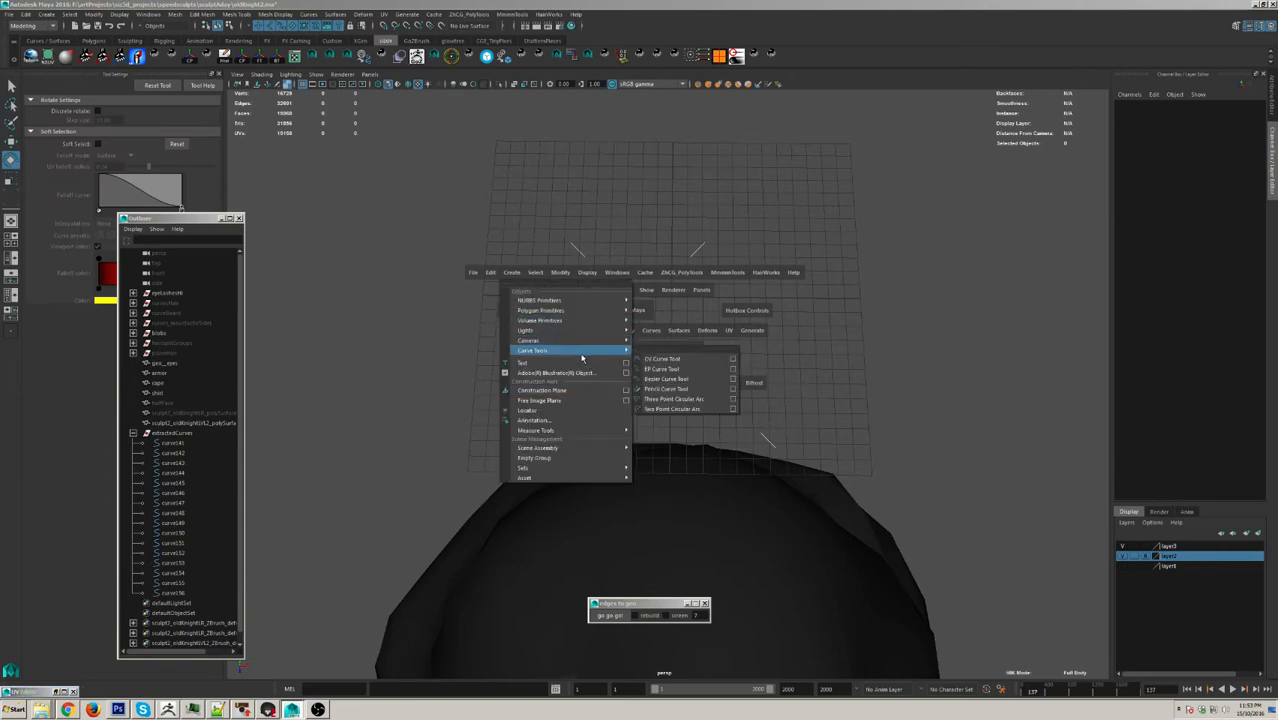
{"action": "left_click", "coordinate": [694, 363]}
{"action": "scroll", "coordinate": [666, 236], "scroll_direction": "up", "scroll_amount": 3}
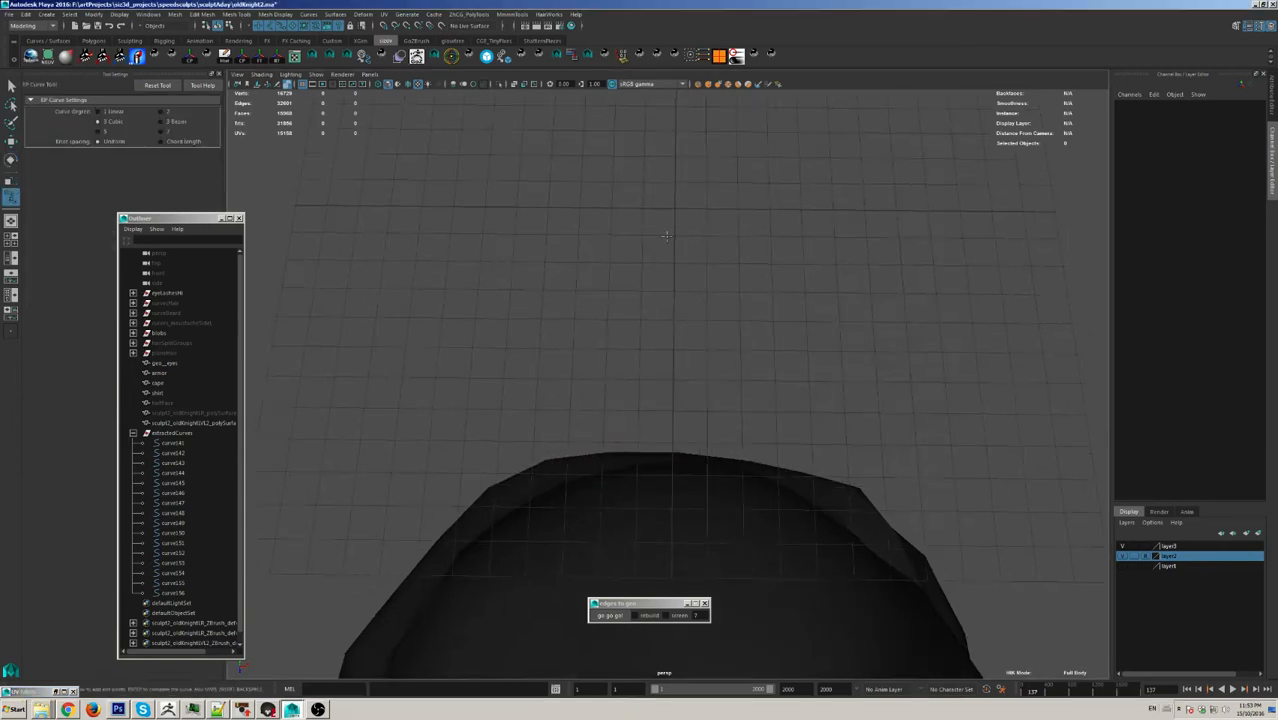
{"action": "left_click", "coordinate": [651, 210]}
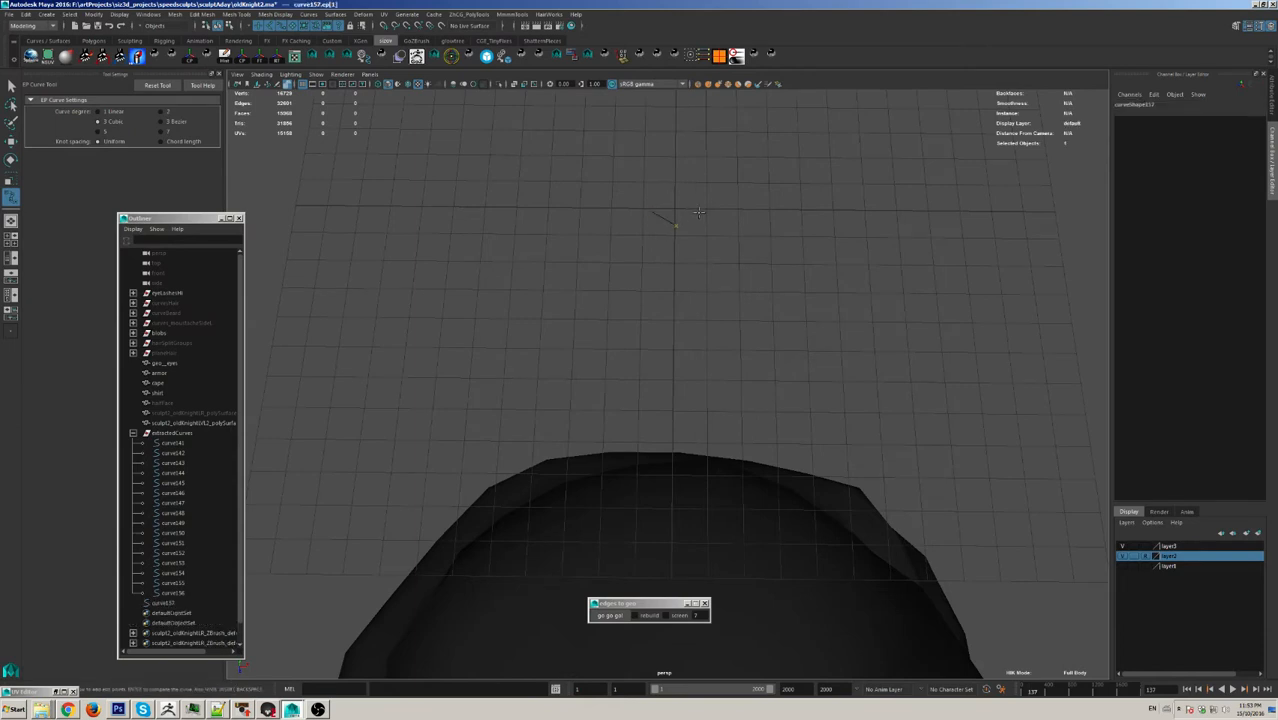
{"action": "key", "text": "e"}
{"action": "left_click", "coordinate": [670, 230]}
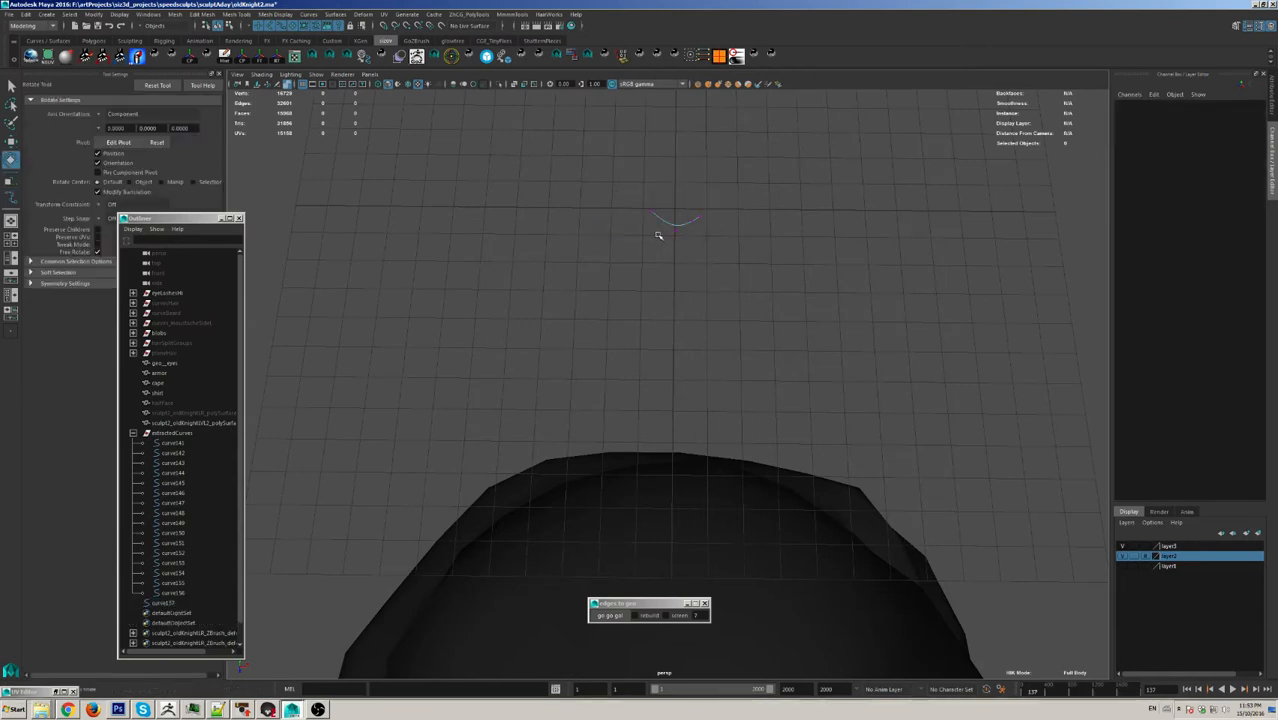
Step: Flatten the arc by scaling and moving its inner control vertices, and return to object selection
{"action": "left_click_drag", "start_coordinate": [662, 240], "coordinate": [691, 222]}
{"action": "key", "text": "w"}
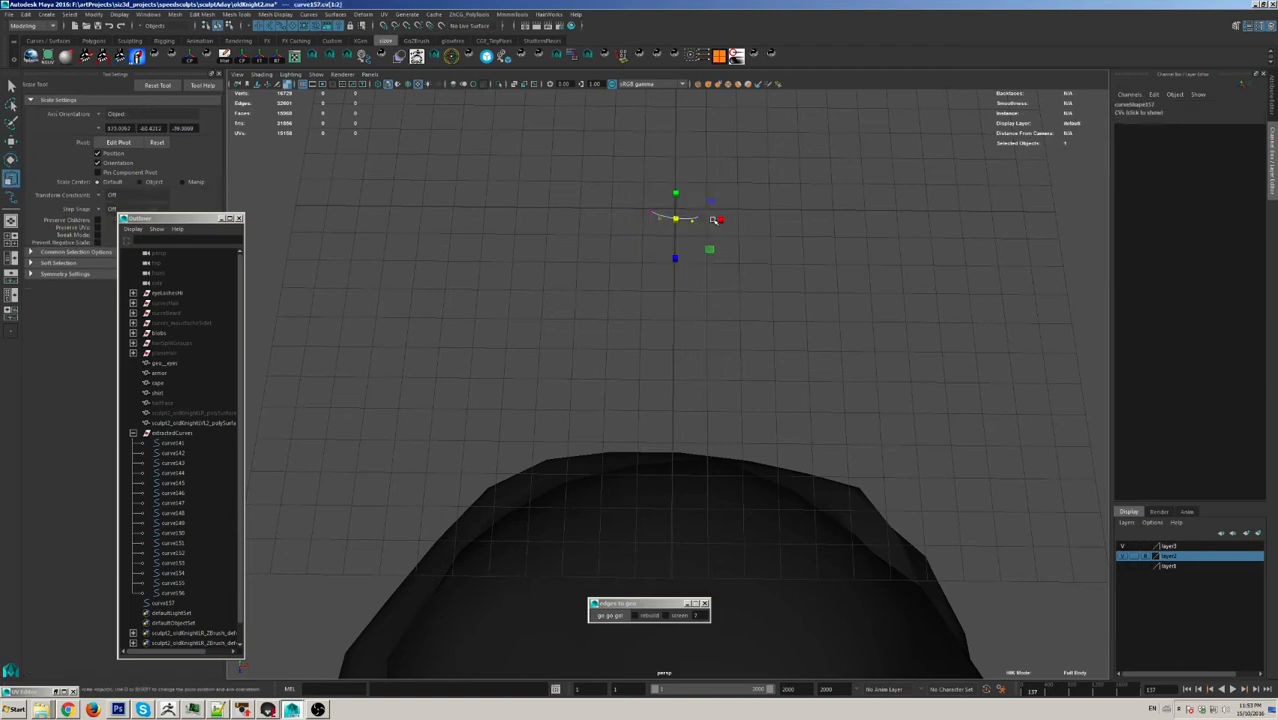
{"action": "key", "text": "q"}
{"action": "key", "text": "w"}
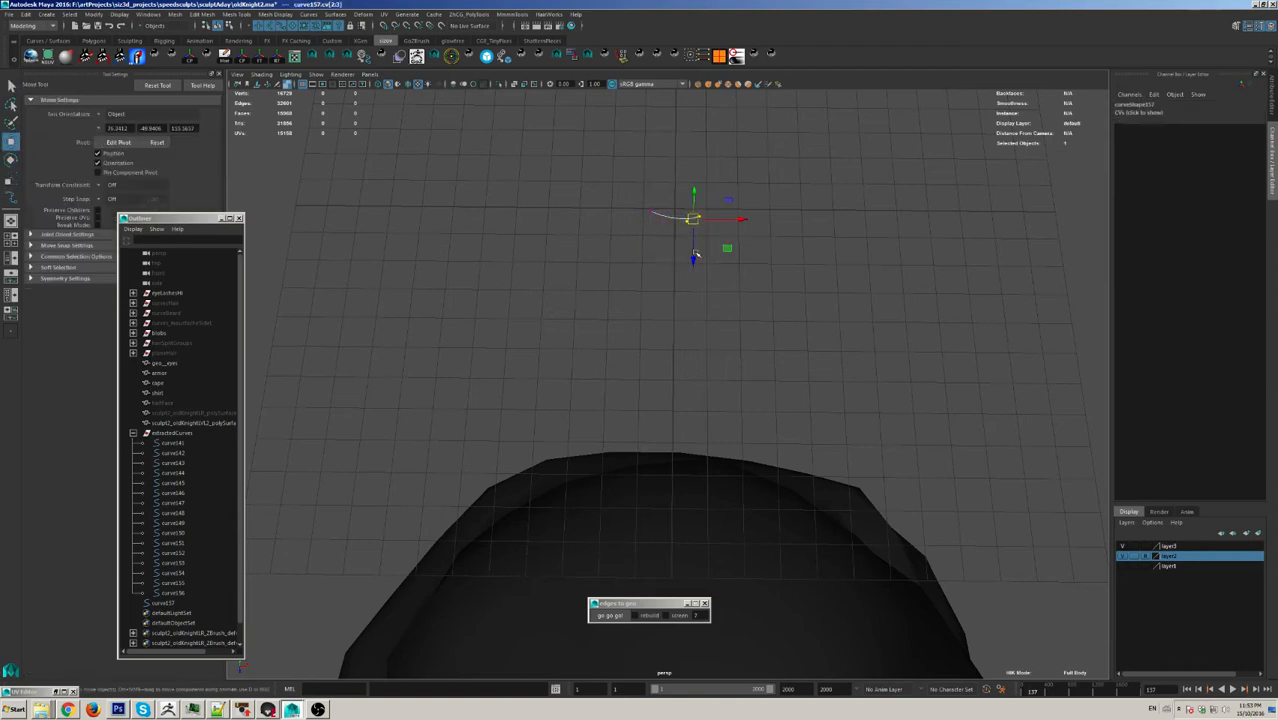
{"action": "key", "text": "q"}
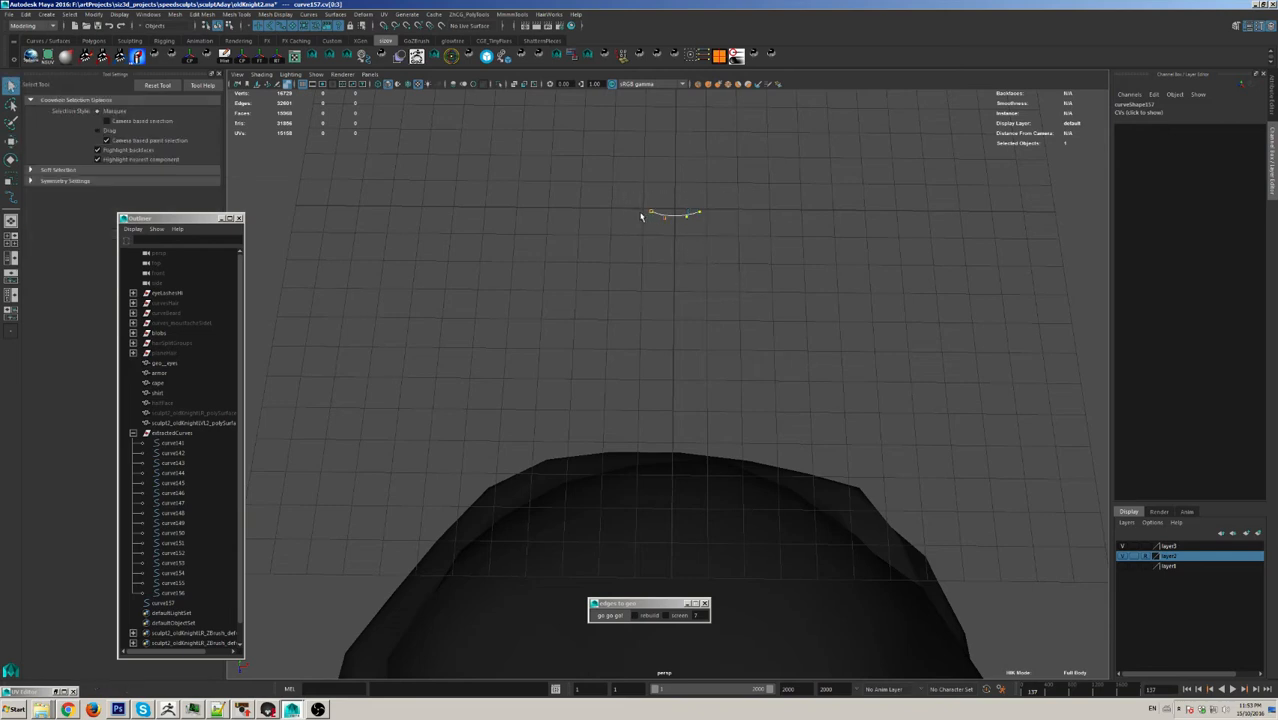
{"action": "right_click_drag", "start_coordinate": [645, 214], "coordinate": [687, 184]}
{"action": "left_click", "coordinate": [722, 271]}
Step: Put the arc into screen space with the screen option of edges to geo and shift it sideways, undoing the trial scaling
{"action": "scroll", "coordinate": [699, 217], "scroll_direction": "up", "scroll_amount": 2}
{"action": "scroll", "coordinate": [780, 198], "scroll_direction": "down", "scroll_amount": 5}
{"action": "left_click_drag", "start_coordinate": [780, 198], "coordinate": [650, 400]}
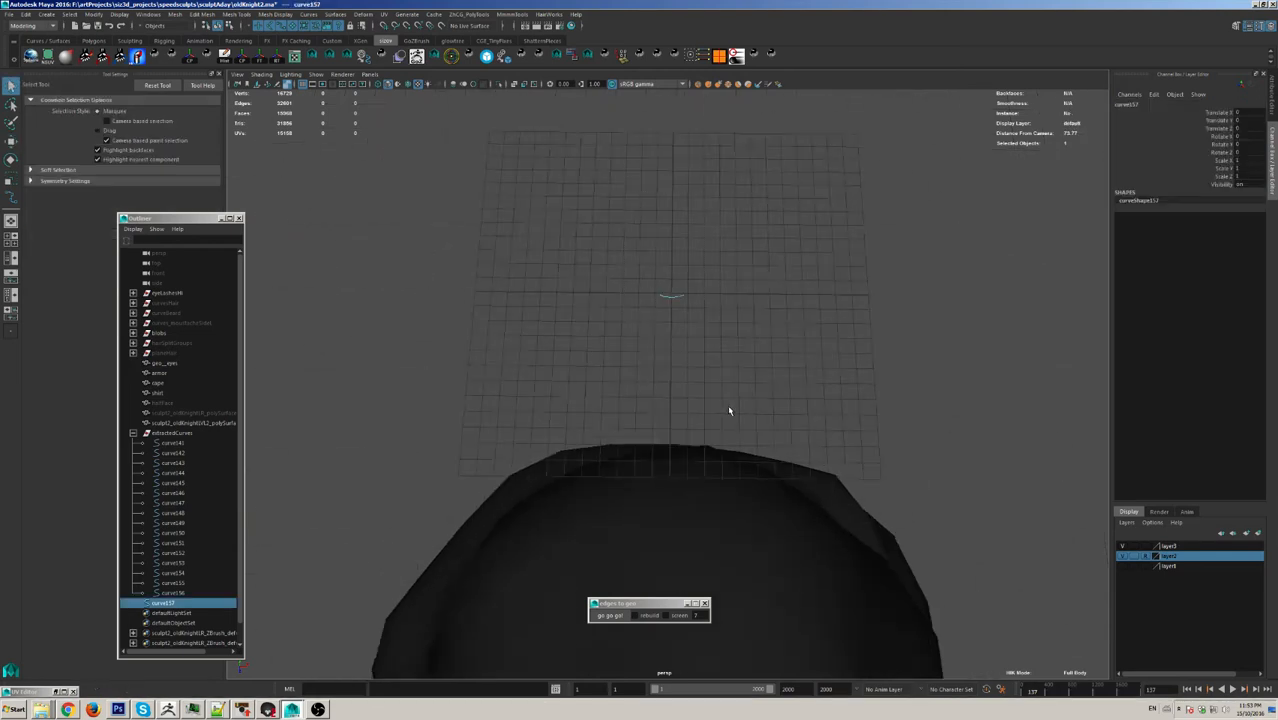
{"action": "key", "text": "f"}
{"action": "right_click_drag", "start_coordinate": [827, 345], "coordinate": [646, 435], "text": "alt"}
{"action": "left_click", "coordinate": [657, 615]}
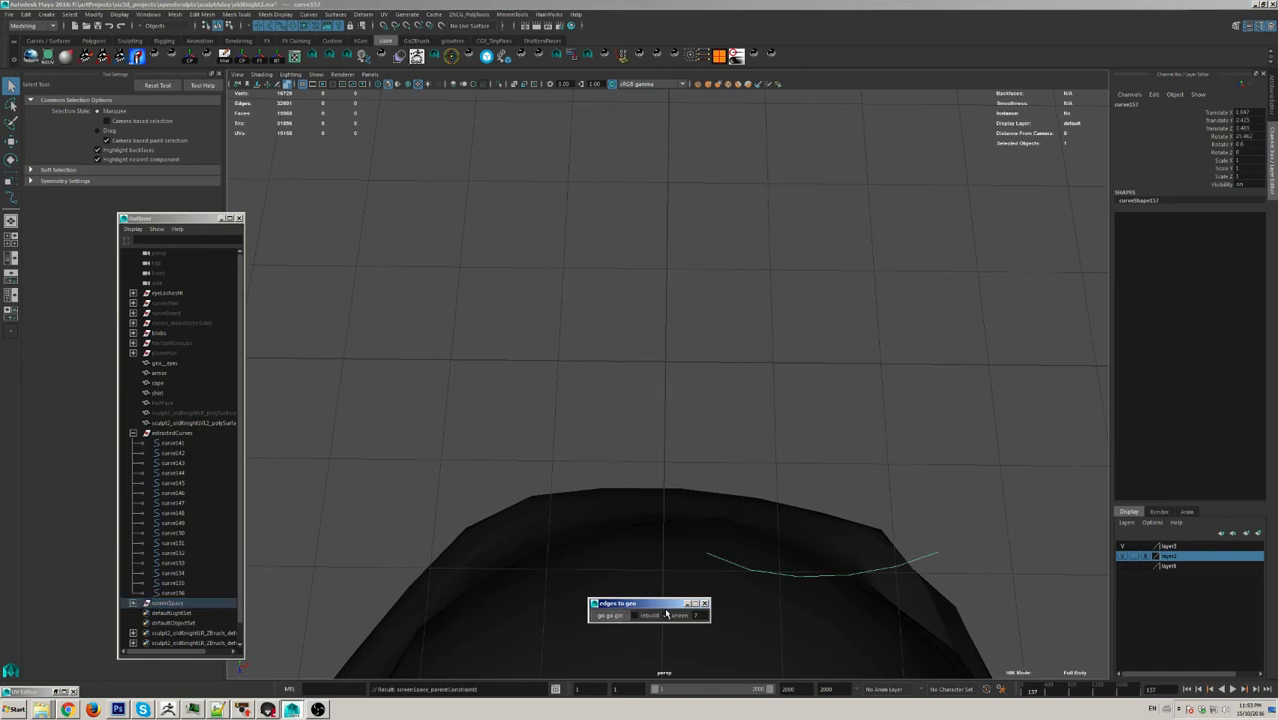
{"action": "left_click_drag", "start_coordinate": [668, 603], "coordinate": [872, 549]}
{"action": "key", "text": "w"}
{"action": "key", "text": "r"}
{"action": "key", "text": "ctrl+z"}
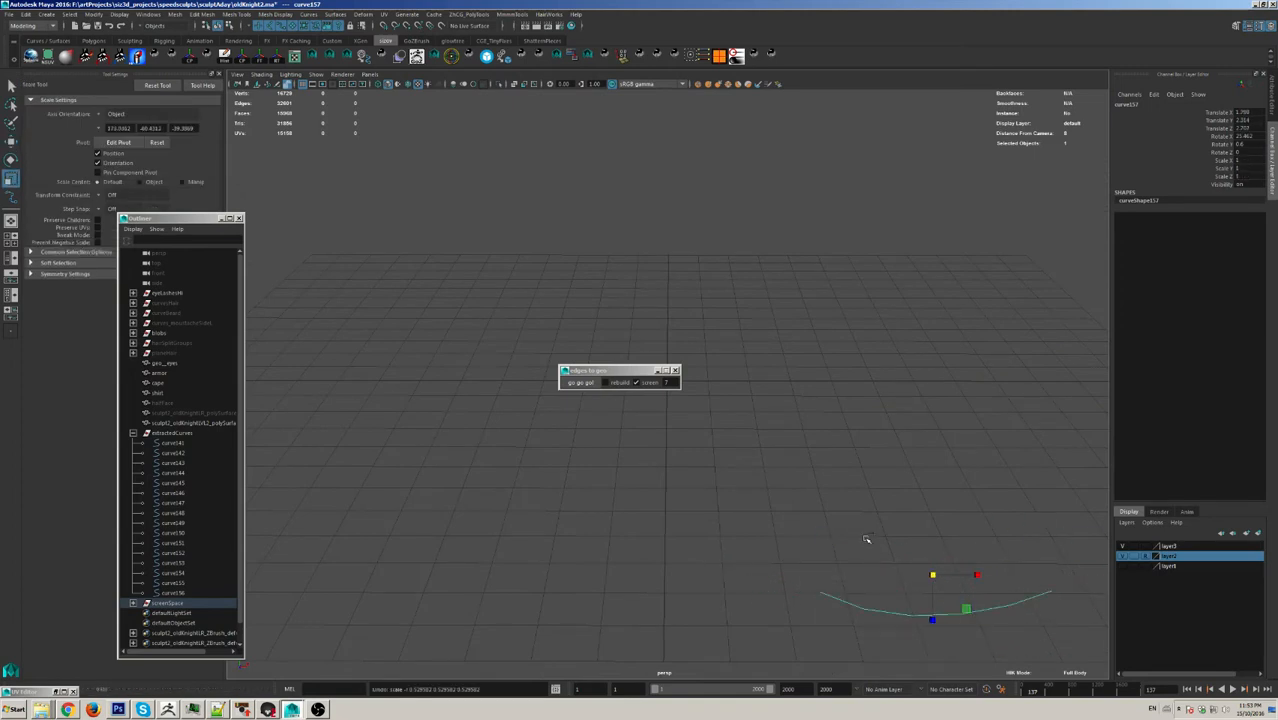
Step: Select all curves in the extractedCurves group and frame them on the moustache, keeping the edges to geo window clear
{"action": "right_click_drag", "start_coordinate": [868, 491], "coordinate": [525, 562], "text": "alt"}
{"action": "middle_click_drag", "start_coordinate": [525, 562], "coordinate": [735, 281], "text": "alt"}
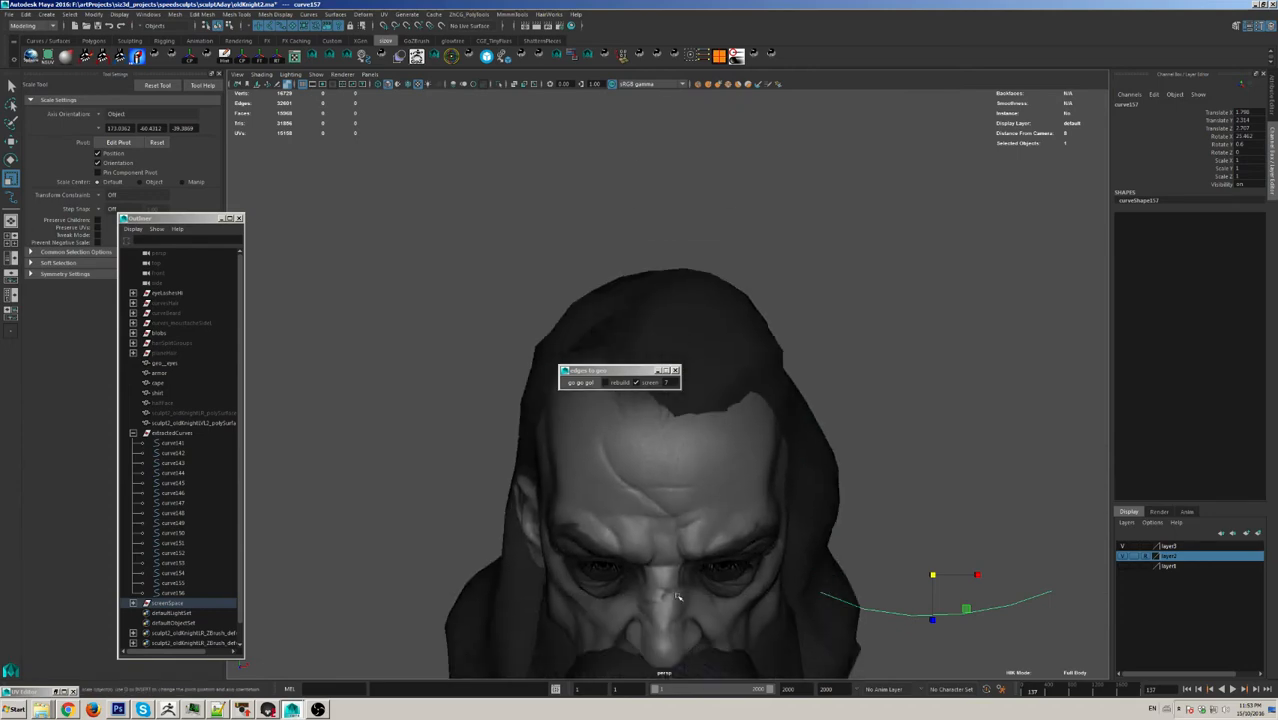
{"action": "left_click", "coordinate": [678, 596]}
{"action": "key", "text": "f"}
{"action": "right_click_drag", "start_coordinate": [688, 530], "coordinate": [802, 562], "text": "alt"}
{"action": "middle_click_drag", "start_coordinate": [802, 562], "coordinate": [804, 345], "text": "alt"}
{"action": "left_click", "coordinate": [166, 444]}
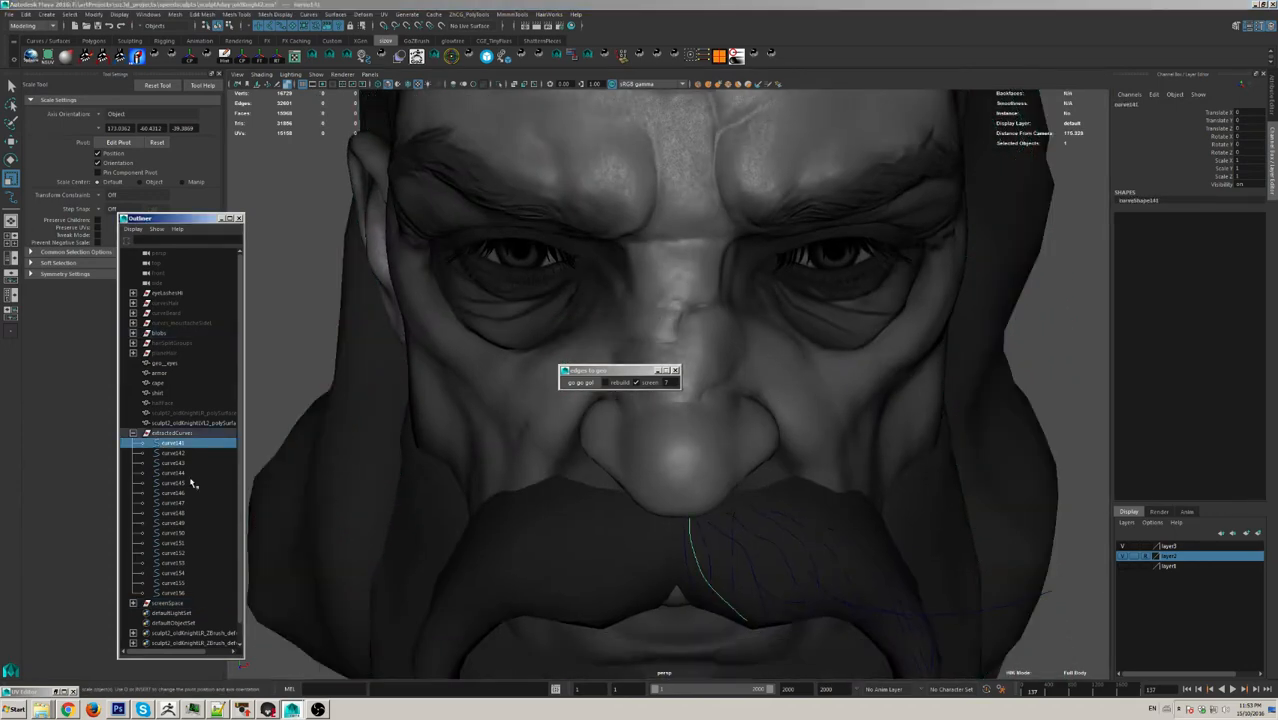
{"action": "left_click", "coordinate": [175, 593], "text": "shift"}
{"action": "key", "text": "f"}
{"action": "right_click_drag", "start_coordinate": [699, 528], "coordinate": [704, 547], "text": "alt"}
{"action": "left_click_drag", "start_coordinate": [704, 547], "coordinate": [690, 450], "text": "alt"}
{"action": "left_click_drag", "start_coordinate": [639, 372], "coordinate": [668, 636]}
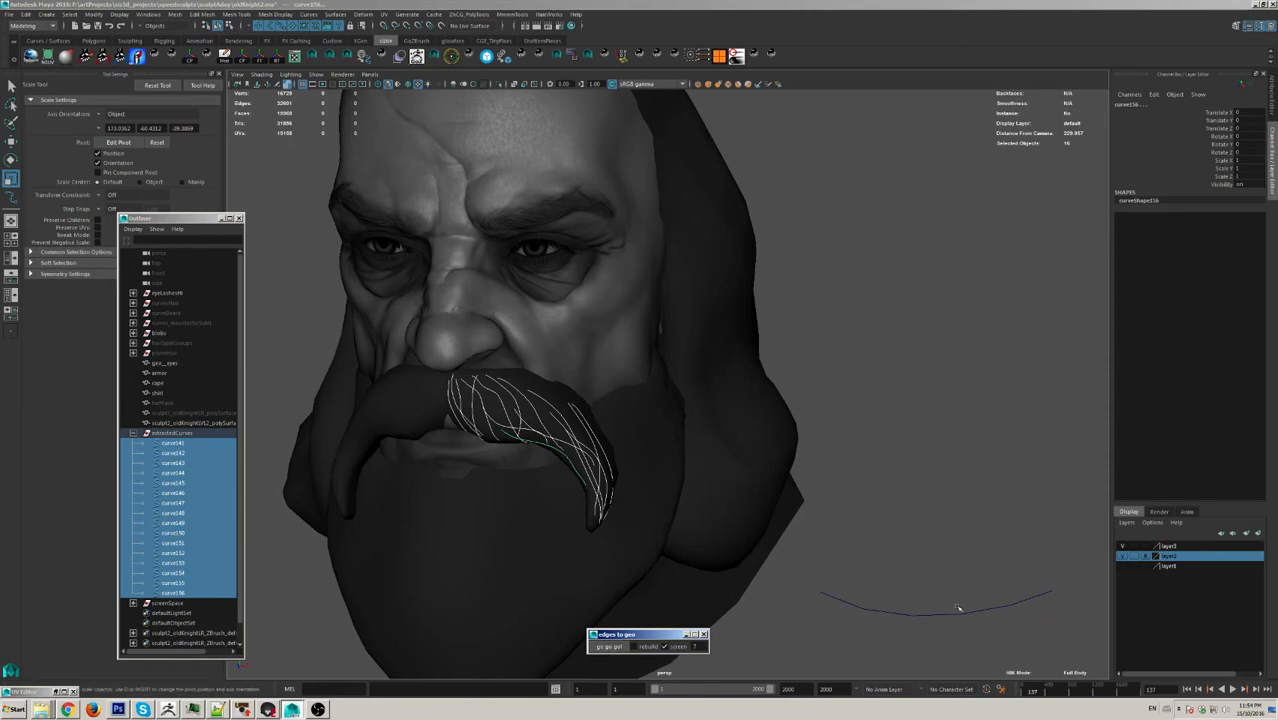
{"action": "middle_click_drag", "start_coordinate": [670, 494], "coordinate": [752, 488], "text": "alt"}
{"action": "right_click_drag", "start_coordinate": [752, 488], "coordinate": [822, 536], "text": "alt"}
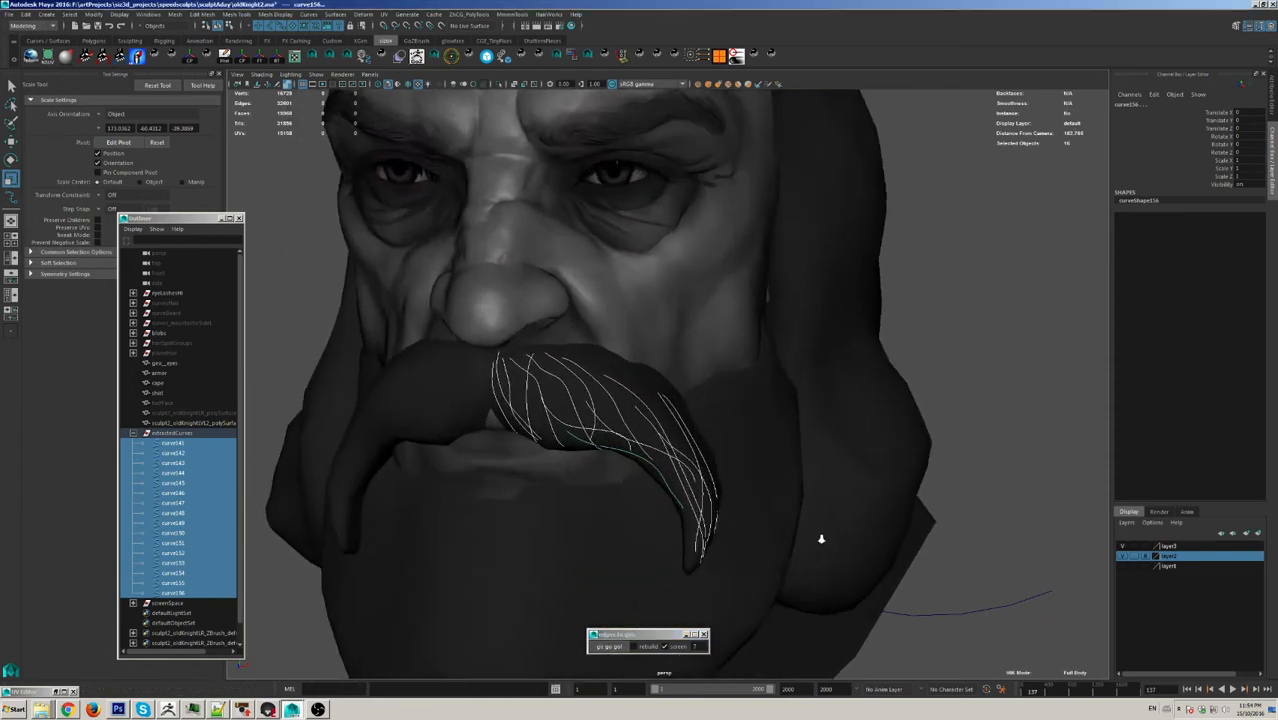
{"action": "middle_click_drag", "start_coordinate": [822, 536], "coordinate": [730, 500], "text": "alt"}
{"action": "right_click_drag", "start_coordinate": [730, 500], "coordinate": [784, 545], "text": "alt"}
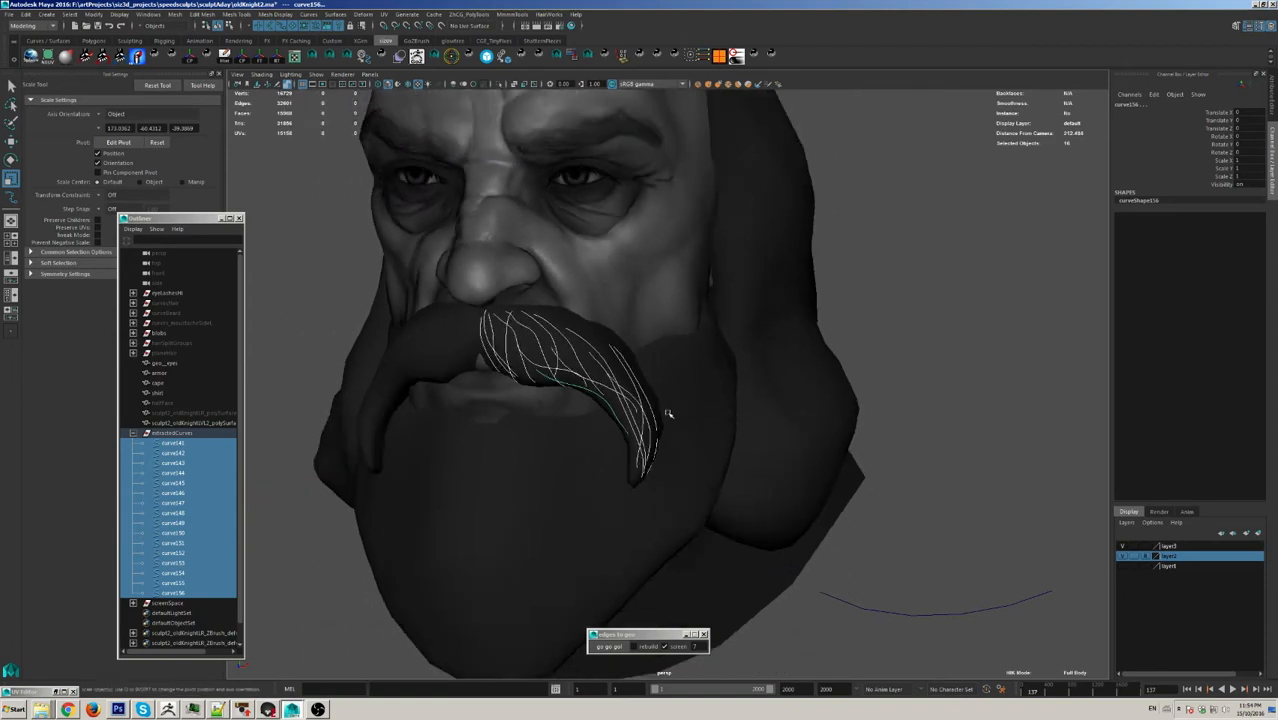
Step: Add the arc profile to the selection, disable the screen option, and generate the moustache strips with edges to geo
{"action": "left_click_drag", "start_coordinate": [974, 566], "coordinate": [982, 687], "text": "shift"}
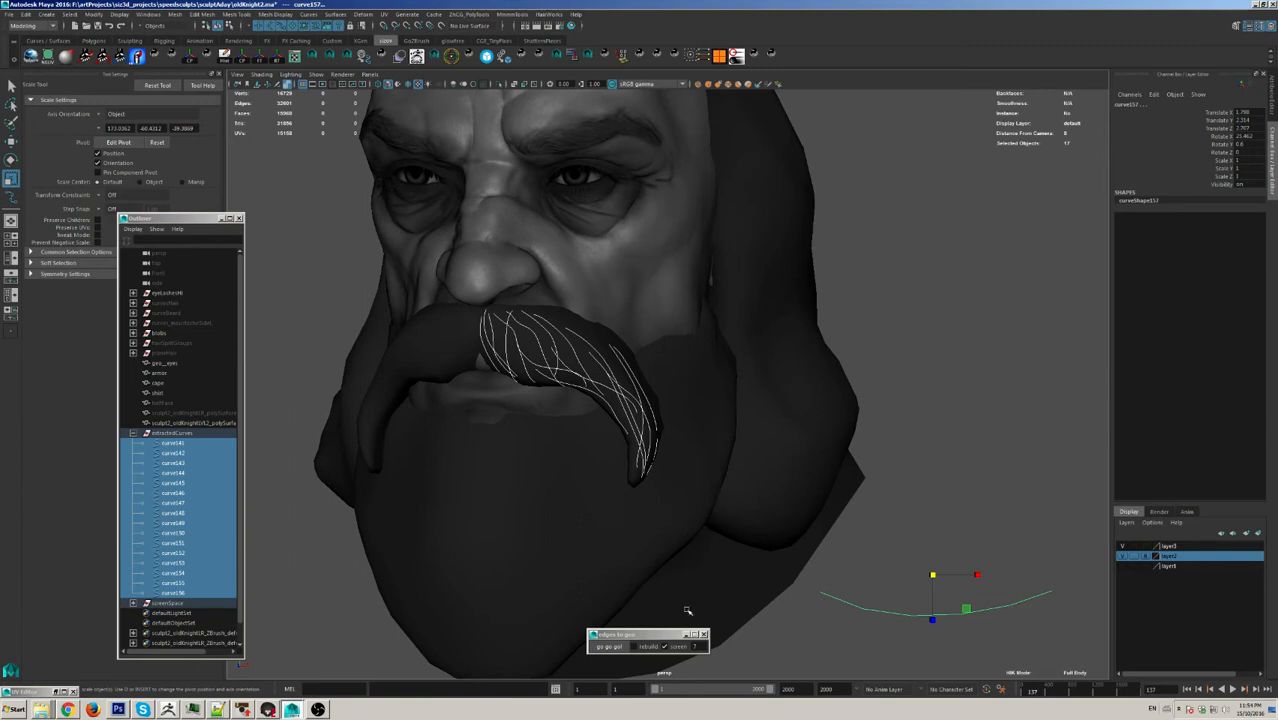
{"action": "left_click", "coordinate": [663, 646]}
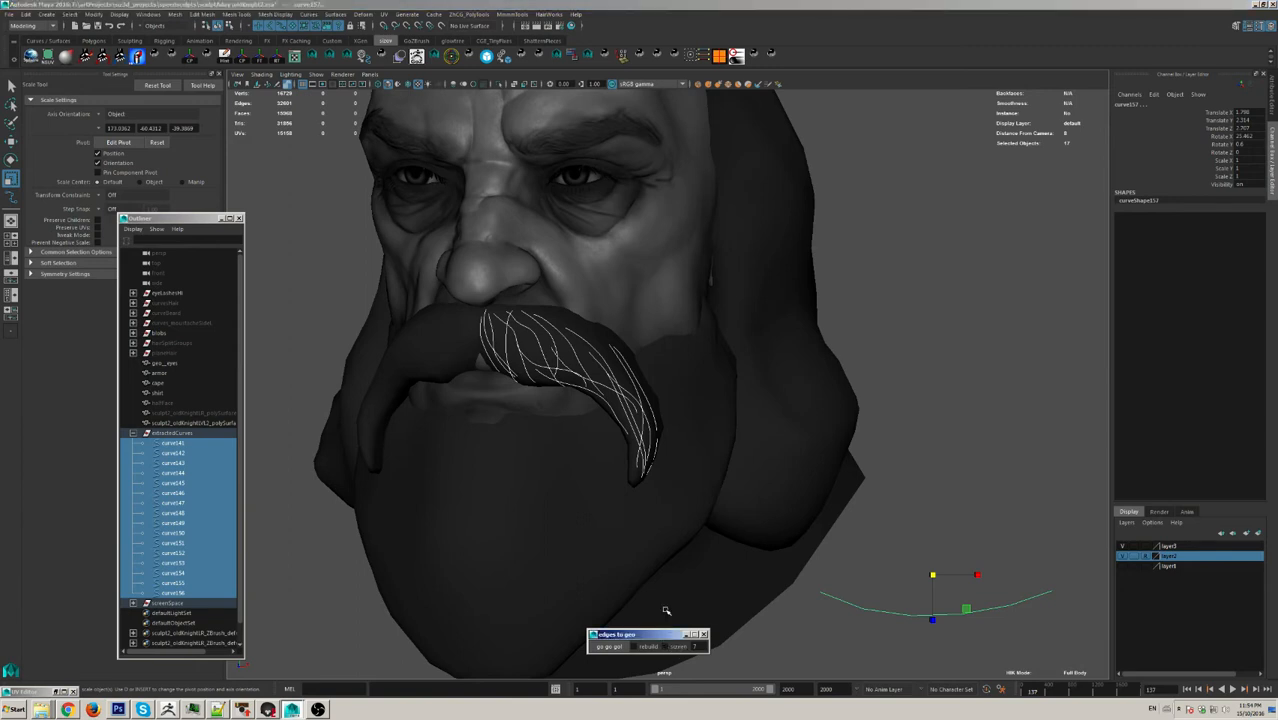
{"action": "left_click", "coordinate": [609, 646]}
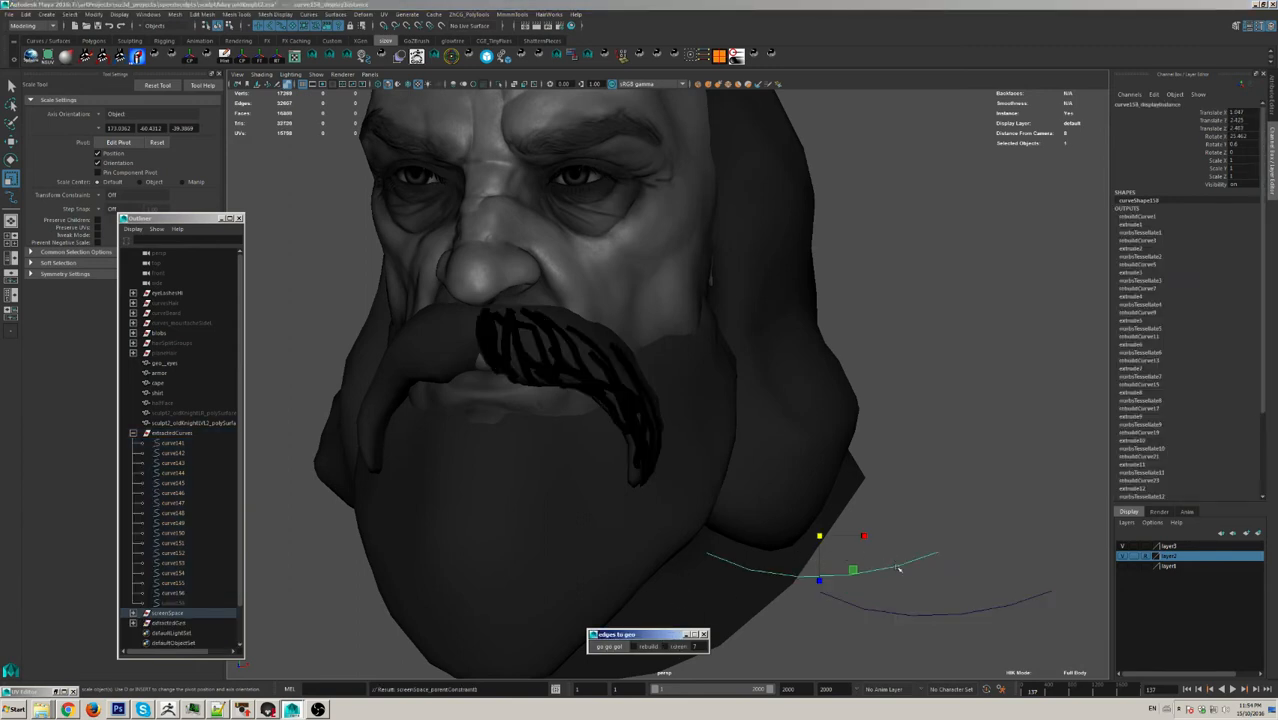
Step: Delete the original arc curve and move the remaining profile display curve into the empty space beside the beard
{"action": "left_click_drag", "start_coordinate": [902, 600], "coordinate": [949, 637]}
{"action": "key", "text": "Delete"}
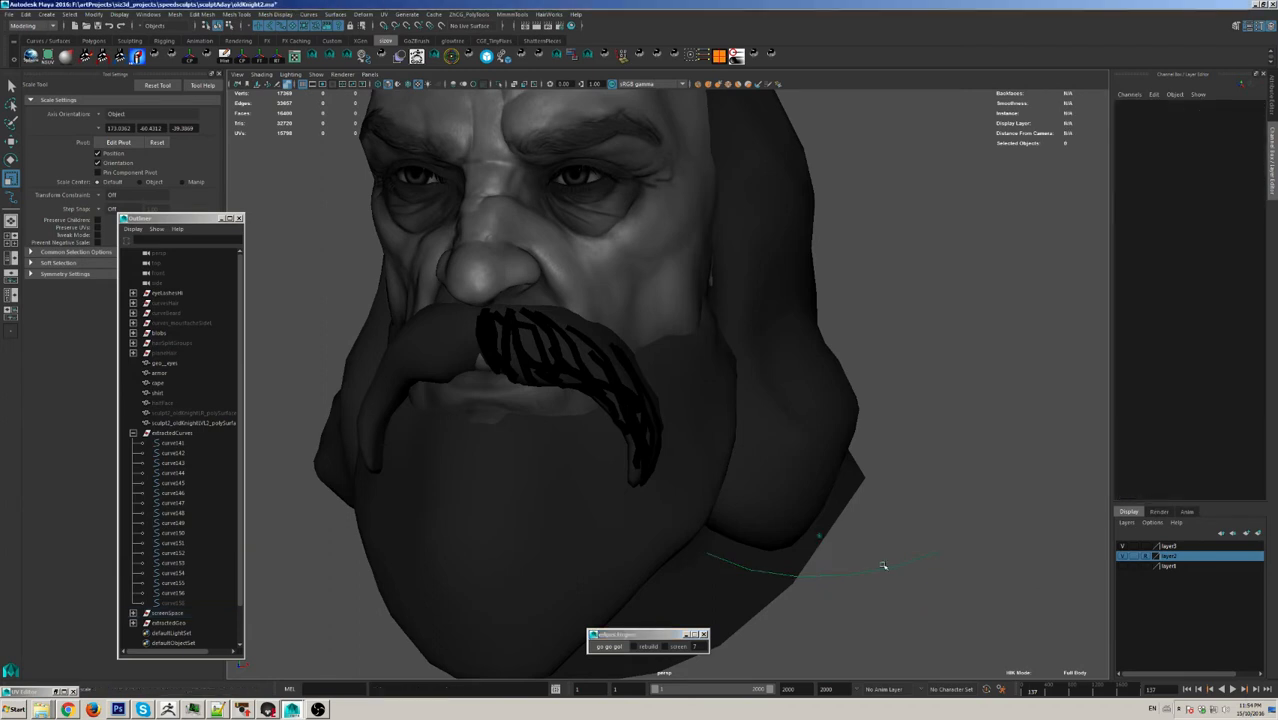
{"action": "left_click_drag", "start_coordinate": [882, 564], "coordinate": [925, 616]}
{"action": "key", "text": "w"}
{"action": "left_click_drag", "start_coordinate": [819, 536], "coordinate": [965, 580]}
{"action": "left_click_drag", "start_coordinate": [560, 346], "coordinate": [566, 336], "text": "alt"}
Step: Scale and rotate the control vertices of the profile display curve to reorient the moustache strips
{"action": "key", "text": "F8"}
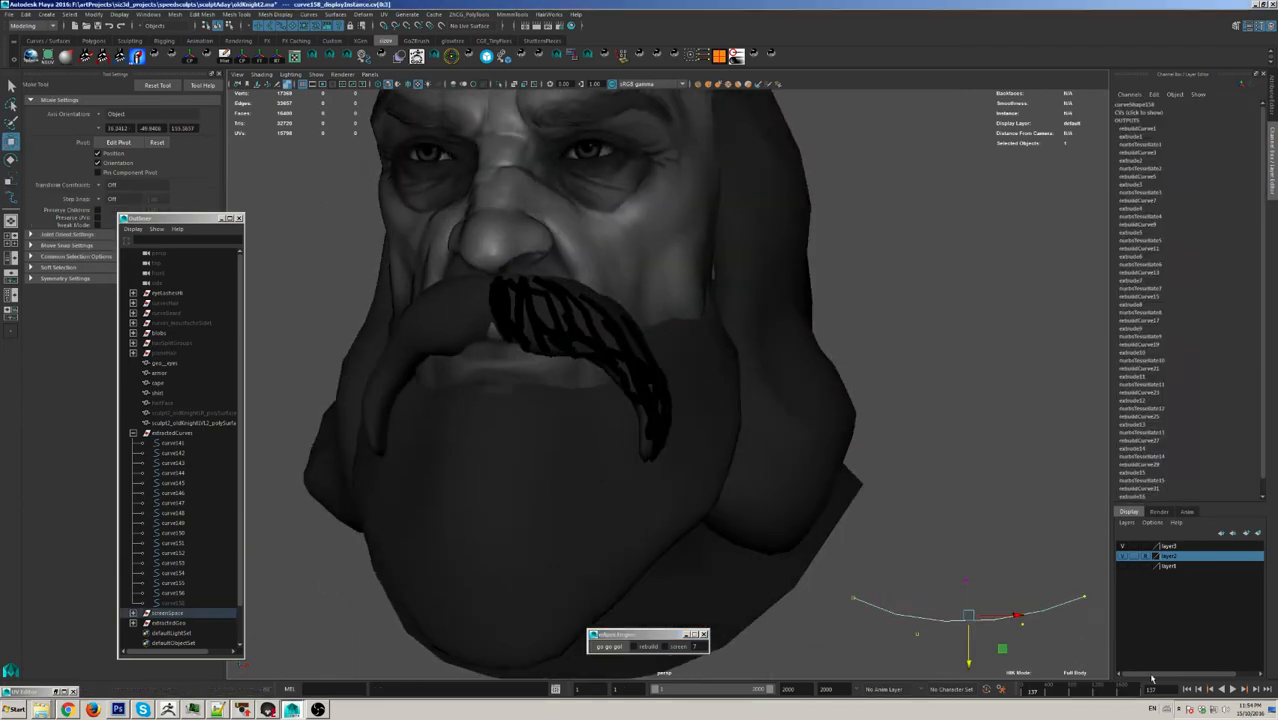
{"action": "key", "text": "r"}
{"action": "left_click_drag", "start_coordinate": [969, 616], "coordinate": [1245, 627]}
{"action": "key", "text": "e"}
{"action": "left_click_drag", "start_coordinate": [930, 591], "coordinate": [1058, 647]}
{"action": "key", "text": "q"}
{"action": "key", "text": "F8"}
{"action": "key", "text": "r"}
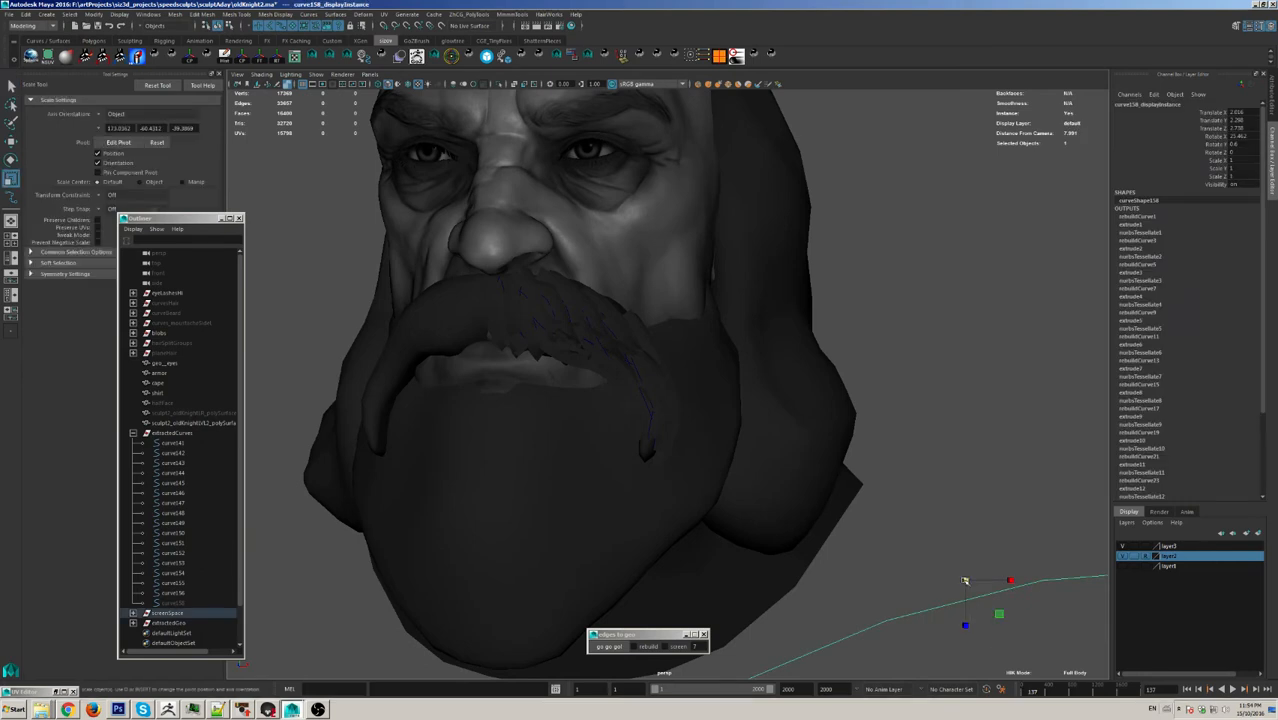
Step: Rescale the profile curve's control vertices to widen the strips, and inspect the moustache up close
{"action": "key", "text": "q"}
{"action": "key", "text": "F8"}
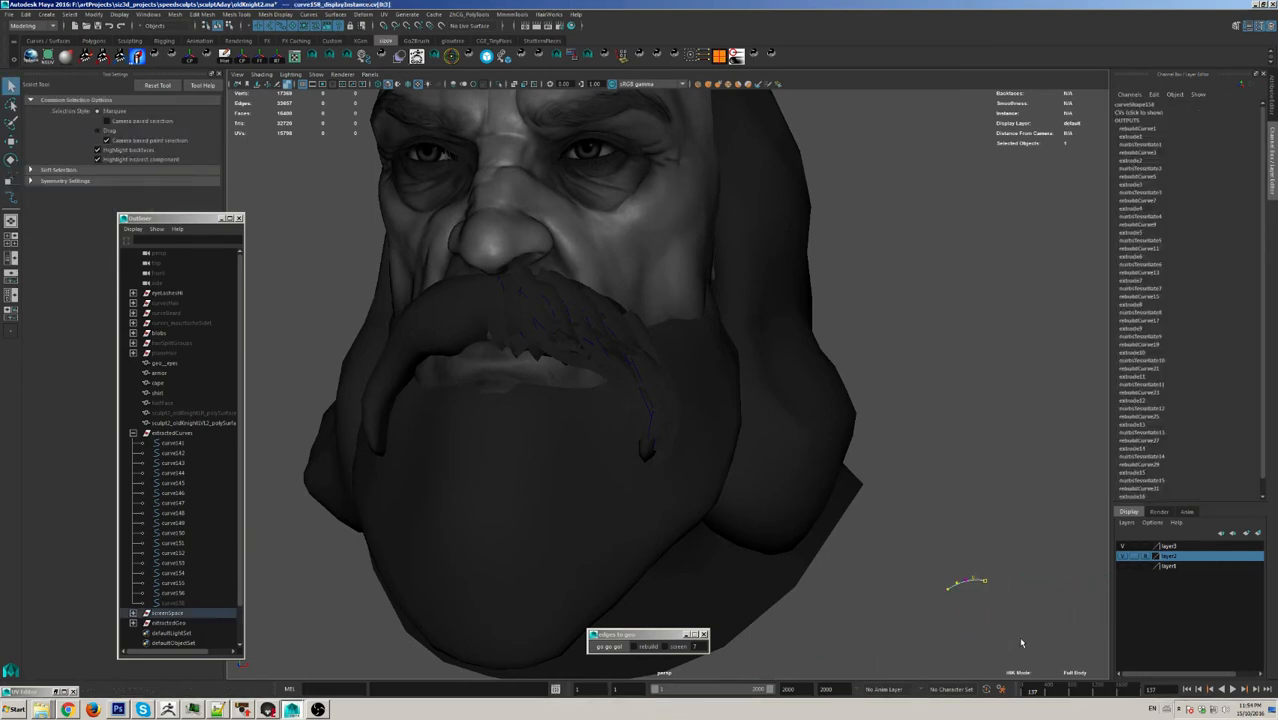
{"action": "key", "text": "r"}
{"action": "left_click_drag", "start_coordinate": [966, 583], "coordinate": [984, 587]}
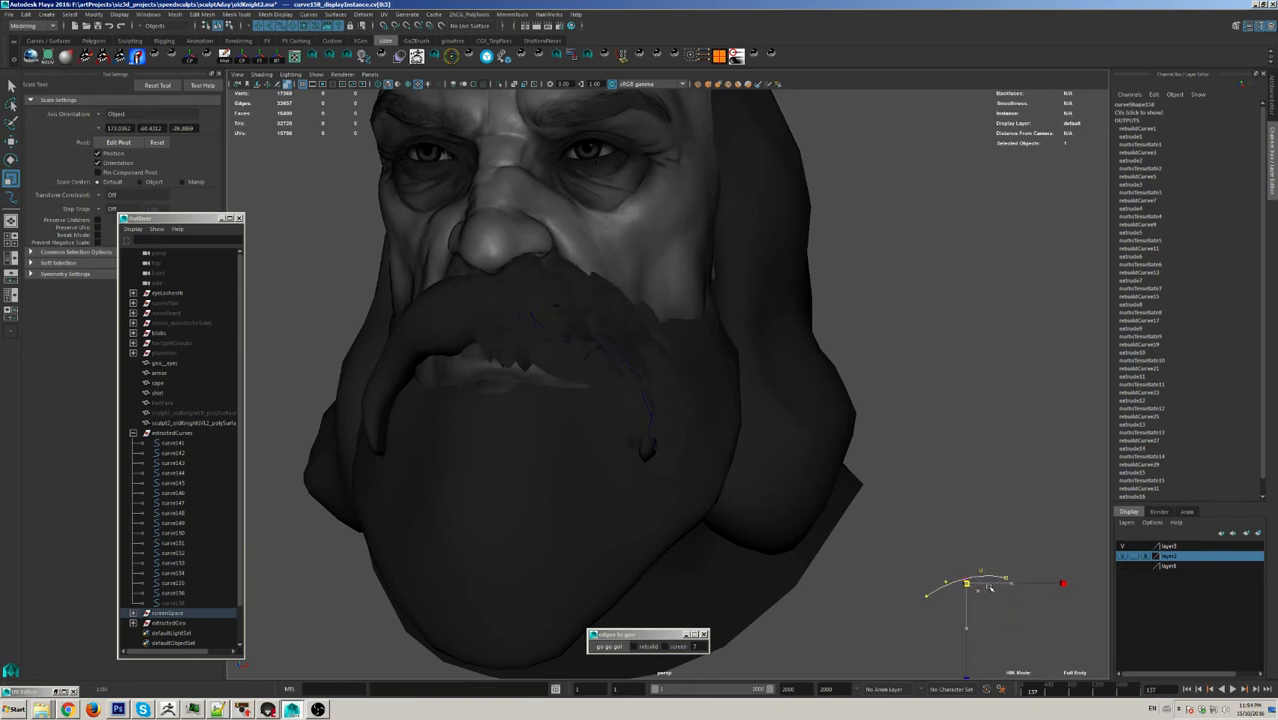
{"action": "mouse_move", "coordinate": [856, 521]}
{"action": "left_mouse_down", "text": "alt"}
{"action": "mouse_move", "coordinate": [829, 514]}
{"action": "mouse_move", "coordinate": [836, 506]}
{"action": "left_mouse_up", "text": "alt"}
{"action": "right_click_drag", "start_coordinate": [836, 506], "coordinate": [975, 556], "text": "alt"}
{"action": "middle_click_drag", "start_coordinate": [933, 534], "coordinate": [973, 545], "text": "alt"}
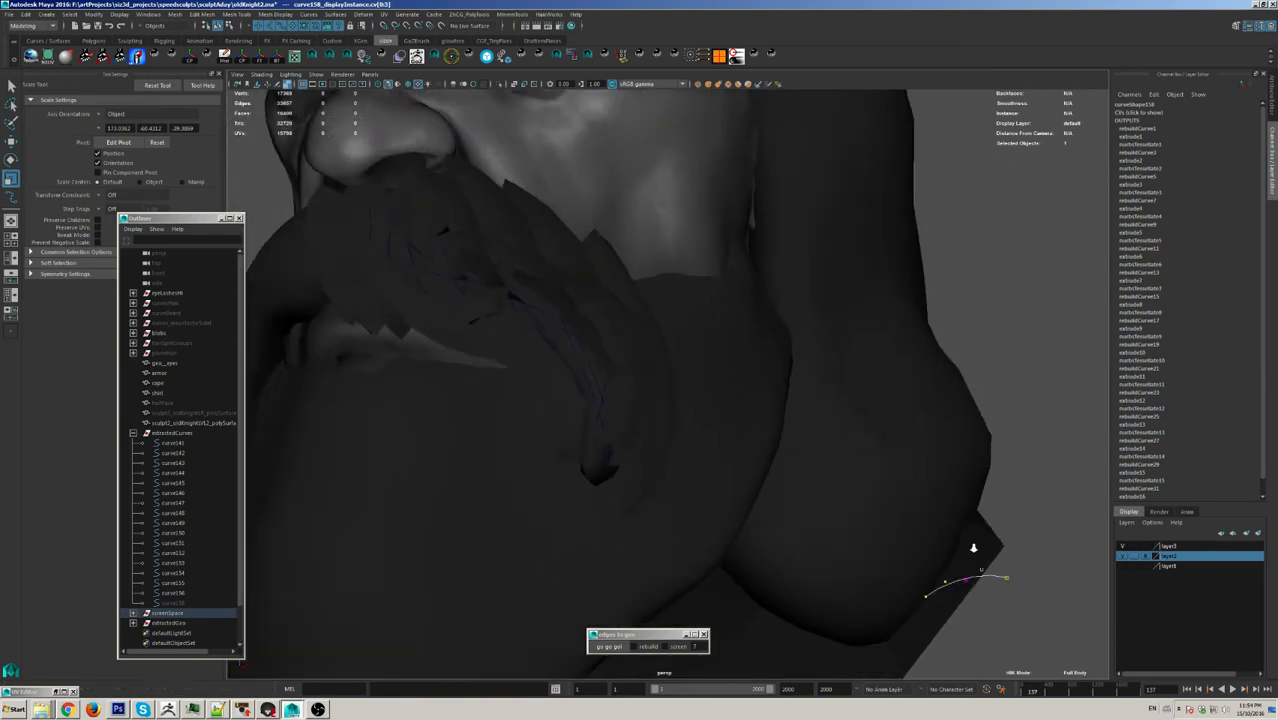
{"action": "right_click_drag", "start_coordinate": [973, 545], "coordinate": [1003, 577], "text": "alt"}
Step: Rotate the profile curve's control vertices to flip the arc so the strips cup the opposite way
{"action": "key", "text": "w"}
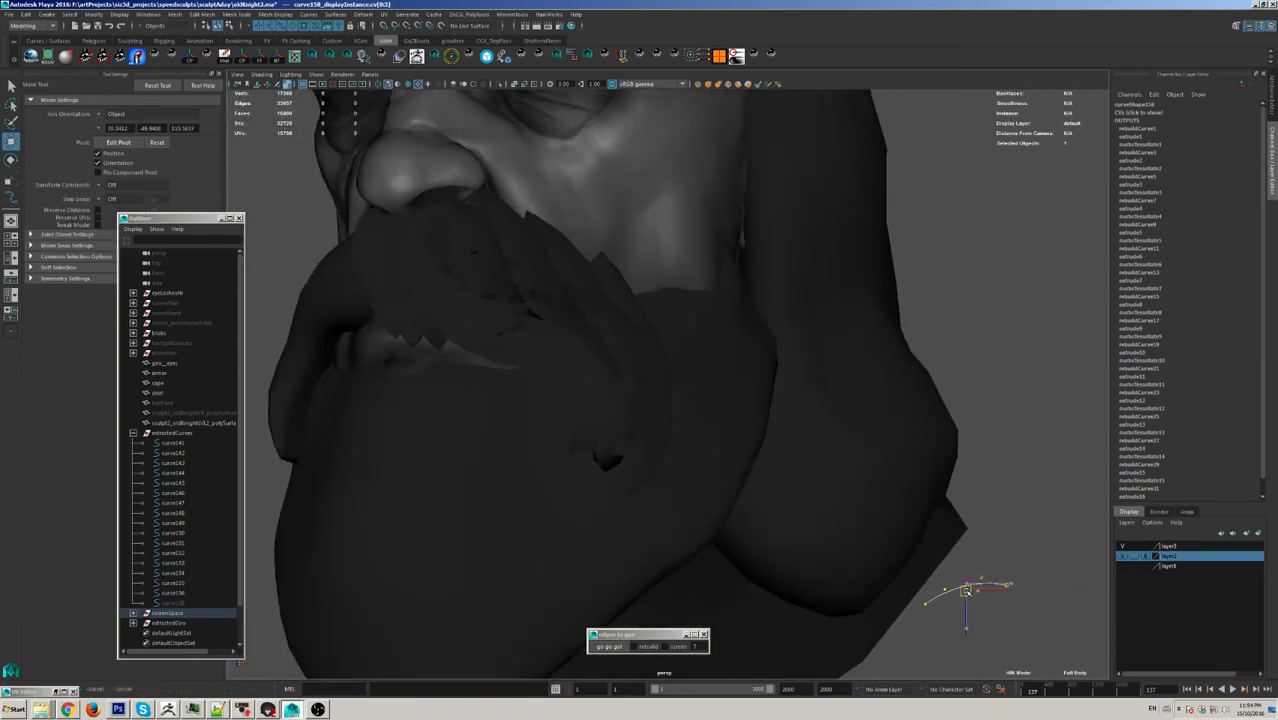
{"action": "key", "text": "e"}
{"action": "left_click_drag", "start_coordinate": [930, 585], "coordinate": [983, 606]}
{"action": "key", "text": "q"}
{"action": "key", "text": "e"}
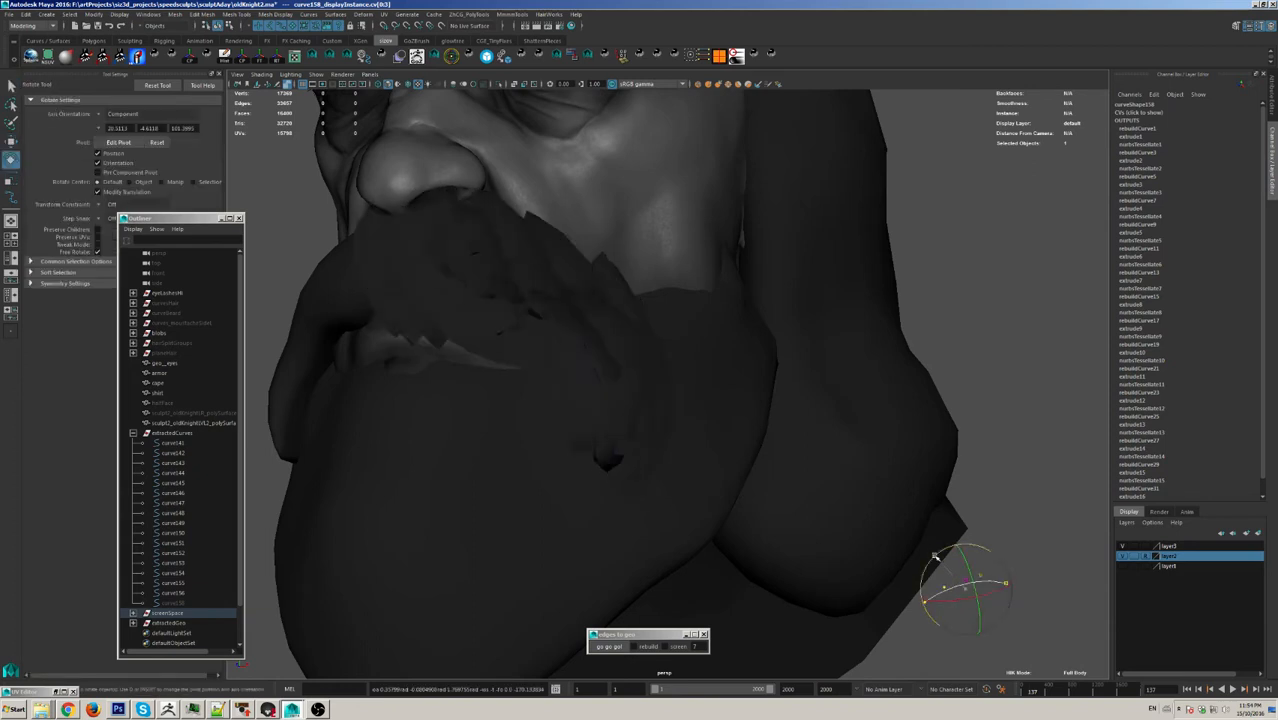
{"action": "mouse_move", "coordinate": [936, 551]}
{"action": "left_mouse_down"}
{"action": "mouse_move", "coordinate": [993, 597]}
{"action": "mouse_move", "coordinate": [971, 608]}
{"action": "left_mouse_up"}
{"action": "key", "text": "w"}
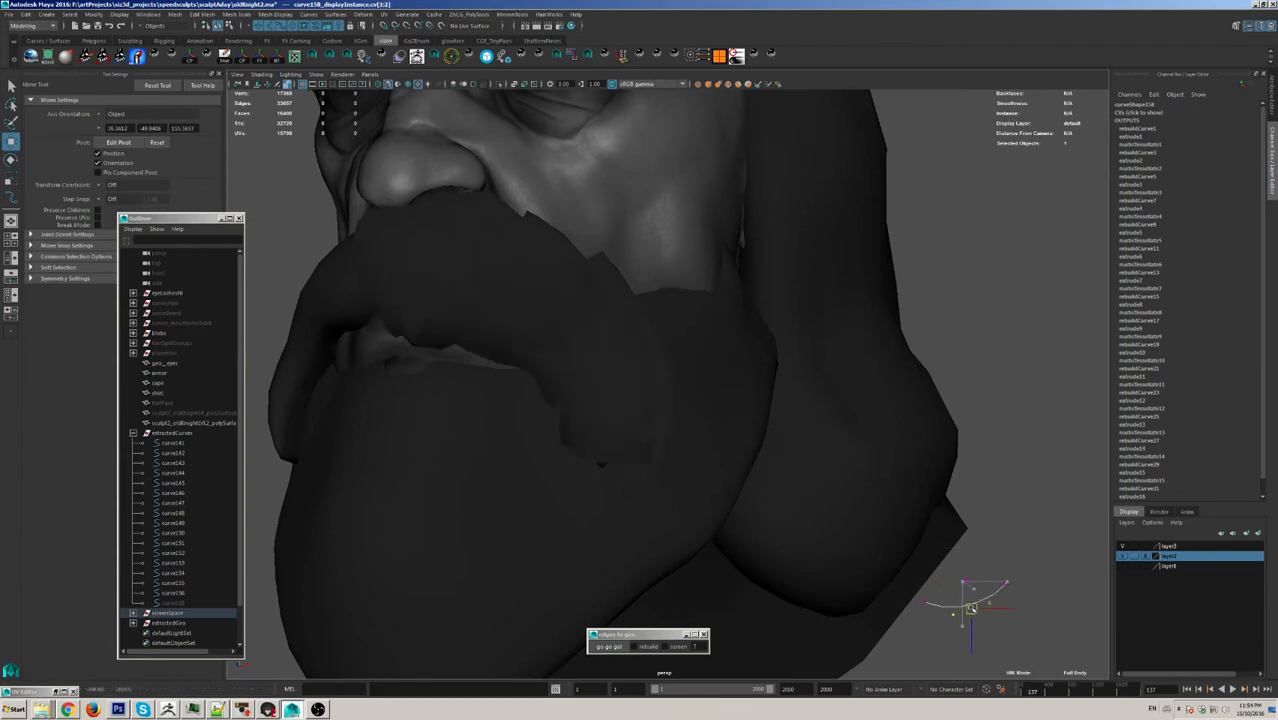
Step: Tilt the profile arc's control vertices further to make the strips follow the moustache, and clear the selection
{"action": "left_click_drag", "start_coordinate": [640, 290], "coordinate": [607, 305], "text": "alt"}
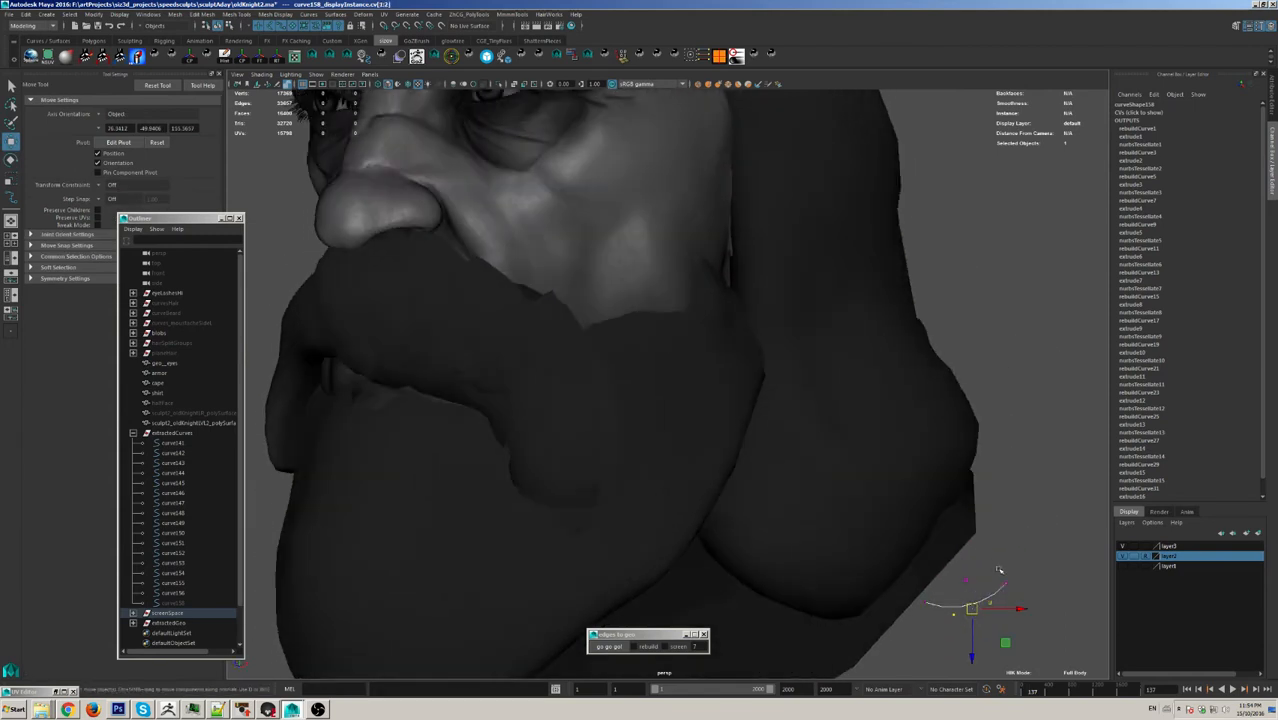
{"action": "key", "text": "e"}
{"action": "left_click_drag", "start_coordinate": [933, 568], "coordinate": [712, 448]}
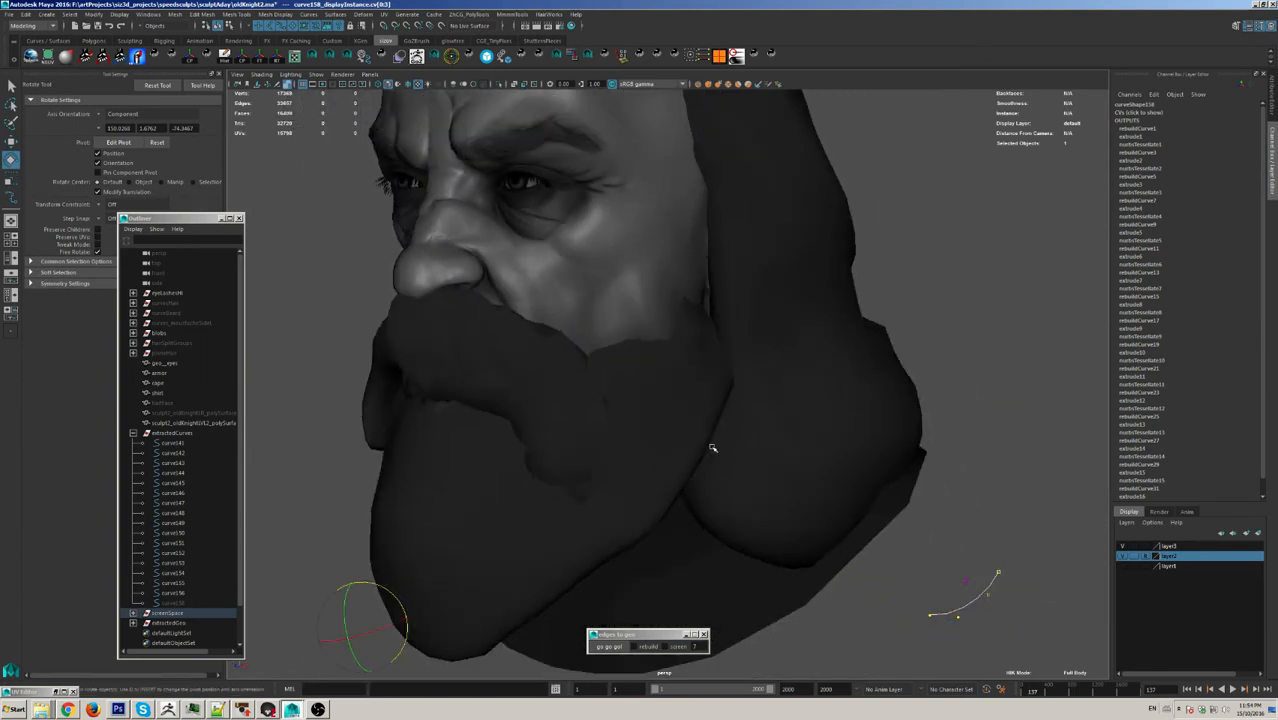
{"action": "key", "text": "e"}
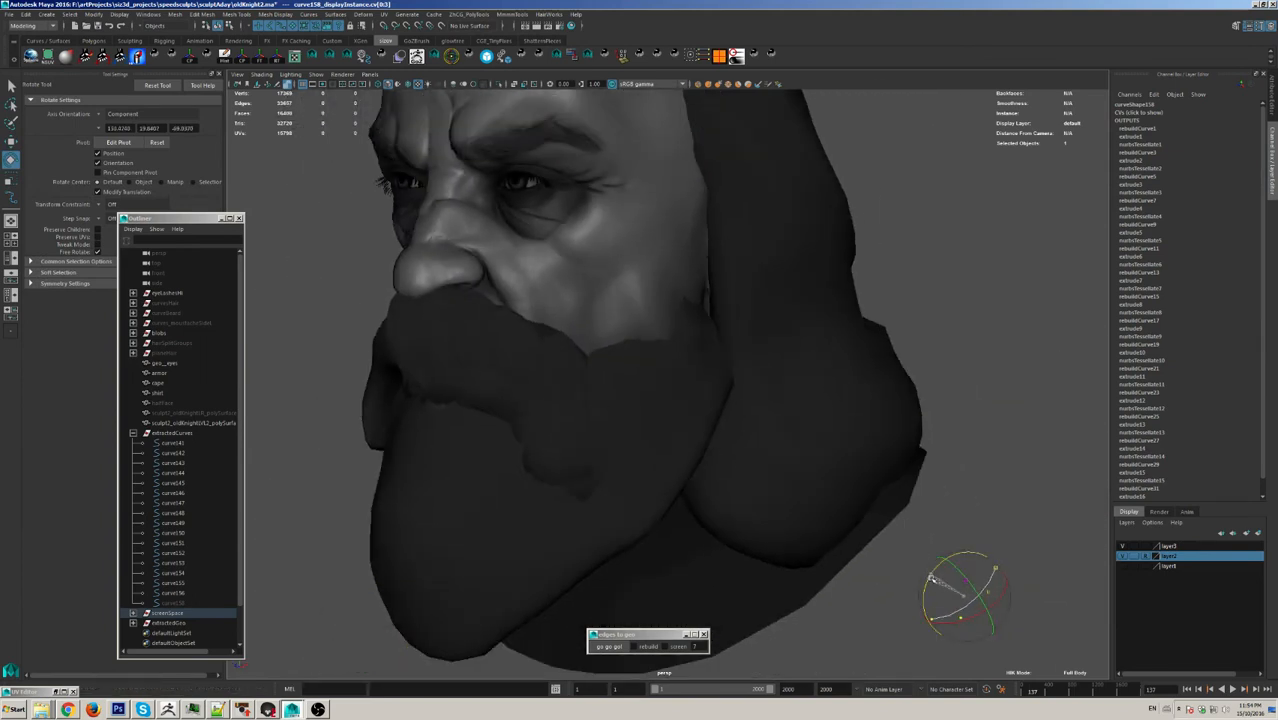
{"action": "key", "text": "q"}
{"action": "left_click", "coordinate": [577, 449]}
Step: Isolate the extractedGeo group in the viewport and examine the generated moustache strips up close
{"action": "left_click_drag", "start_coordinate": [577, 449], "coordinate": [782, 407], "text": "alt"}
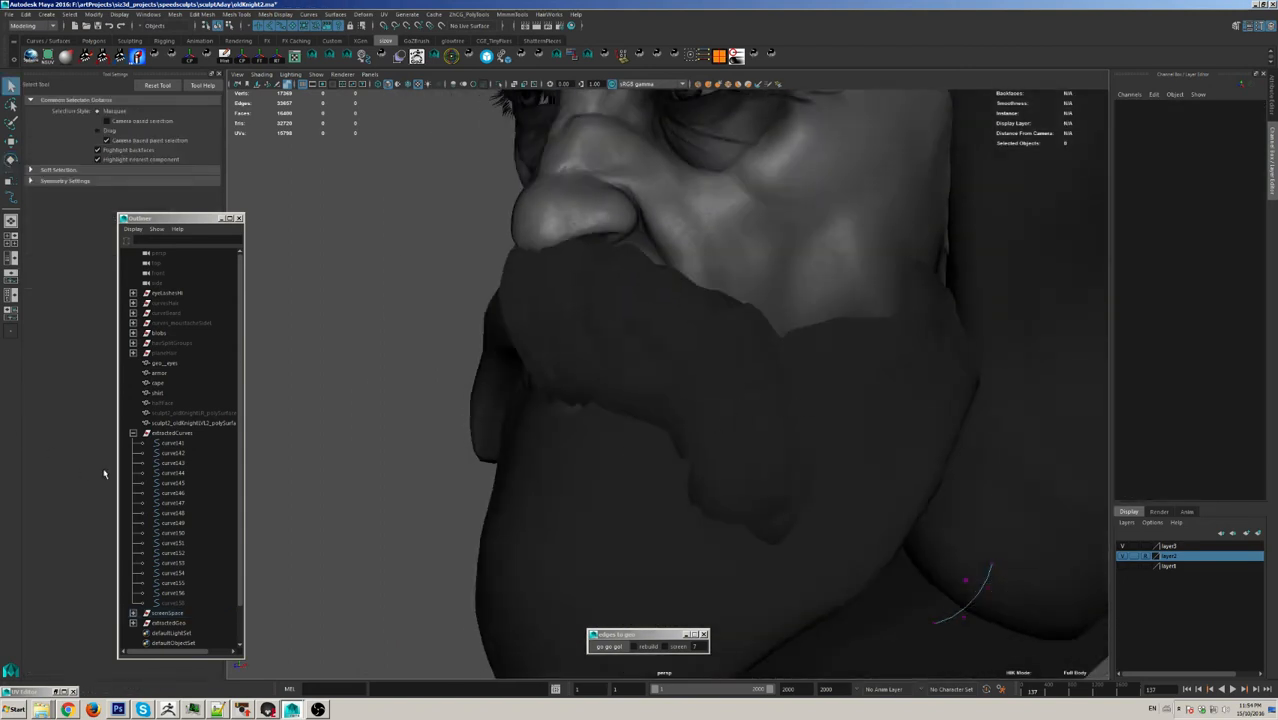
{"action": "left_click", "coordinate": [176, 616]}
{"action": "left_click", "coordinate": [175, 624]}
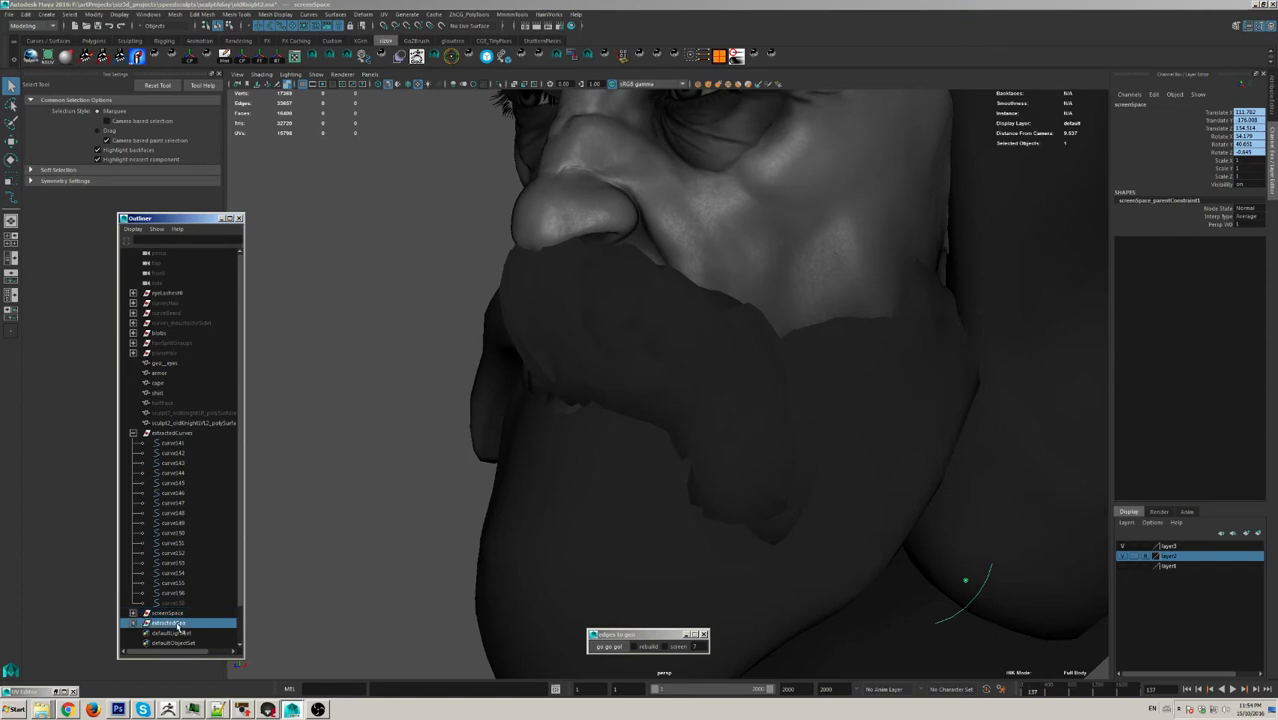
{"action": "scroll", "coordinate": [662, 439], "scroll_direction": "down", "scroll_amount": 3}
{"action": "left_click", "coordinate": [491, 86]}
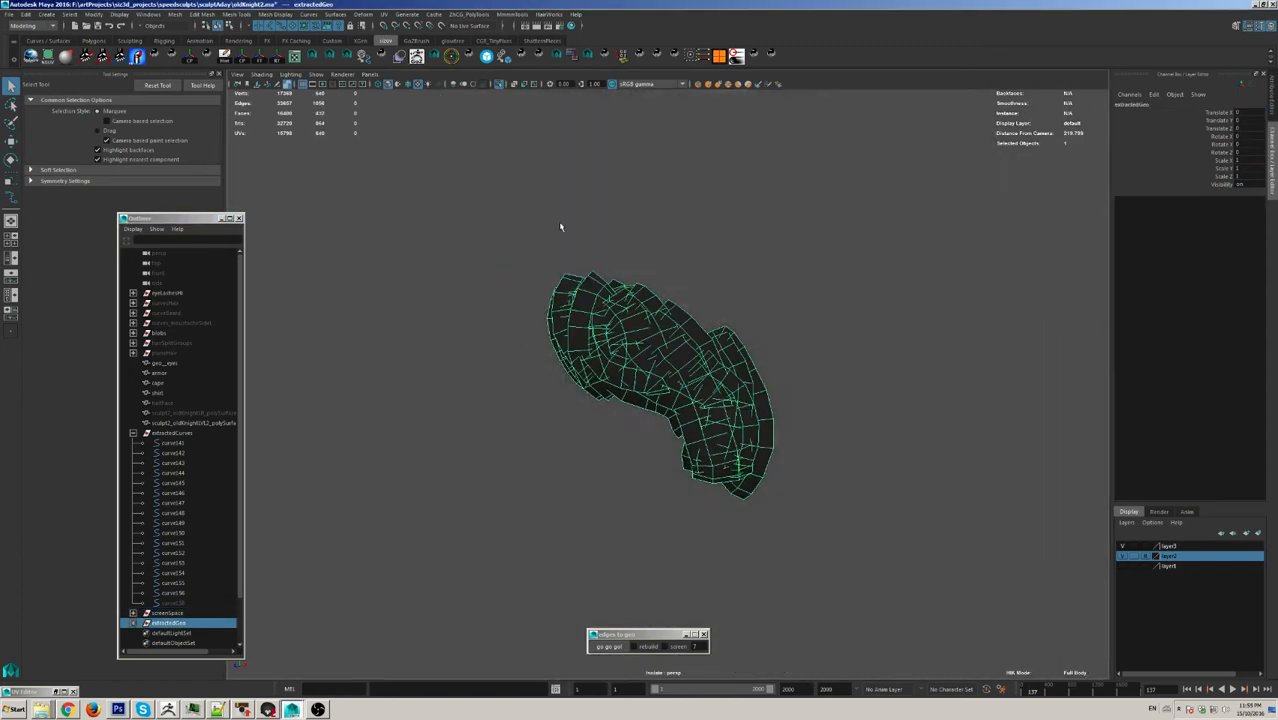
{"action": "left_click_drag", "start_coordinate": [558, 221], "coordinate": [784, 455], "text": "alt"}
{"action": "key", "text": "alt+d"}
{"action": "right_click_drag", "start_coordinate": [784, 453], "coordinate": [759, 476], "text": "alt"}
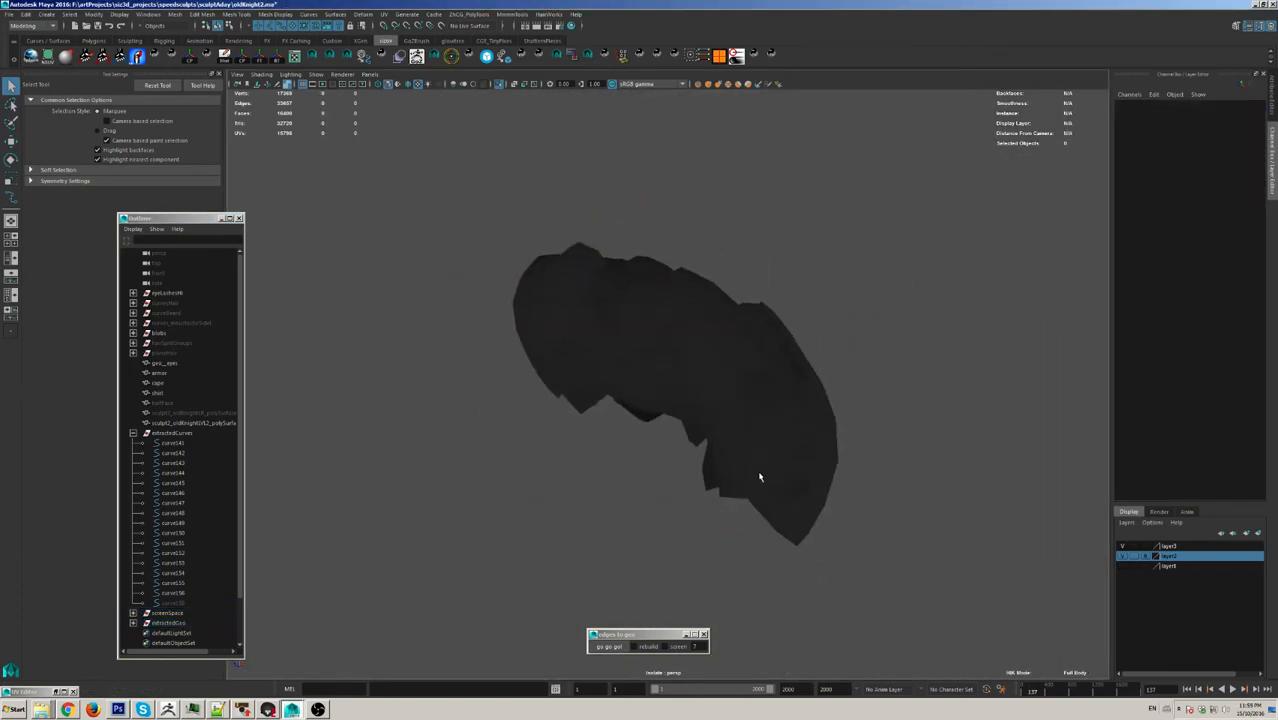
Step: Try moving a single strip away from the moustache, and undo the move
{"action": "left_click", "coordinate": [759, 476]}
{"action": "key", "text": "w"}
{"action": "middle_click_drag", "start_coordinate": [696, 402], "coordinate": [949, 180]}
{"action": "key", "text": "ctrl+z"}
{"action": "middle_click_drag", "start_coordinate": [718, 405], "coordinate": [804, 328]}
{"action": "left_click_drag", "start_coordinate": [804, 328], "coordinate": [787, 351], "text": "alt"}
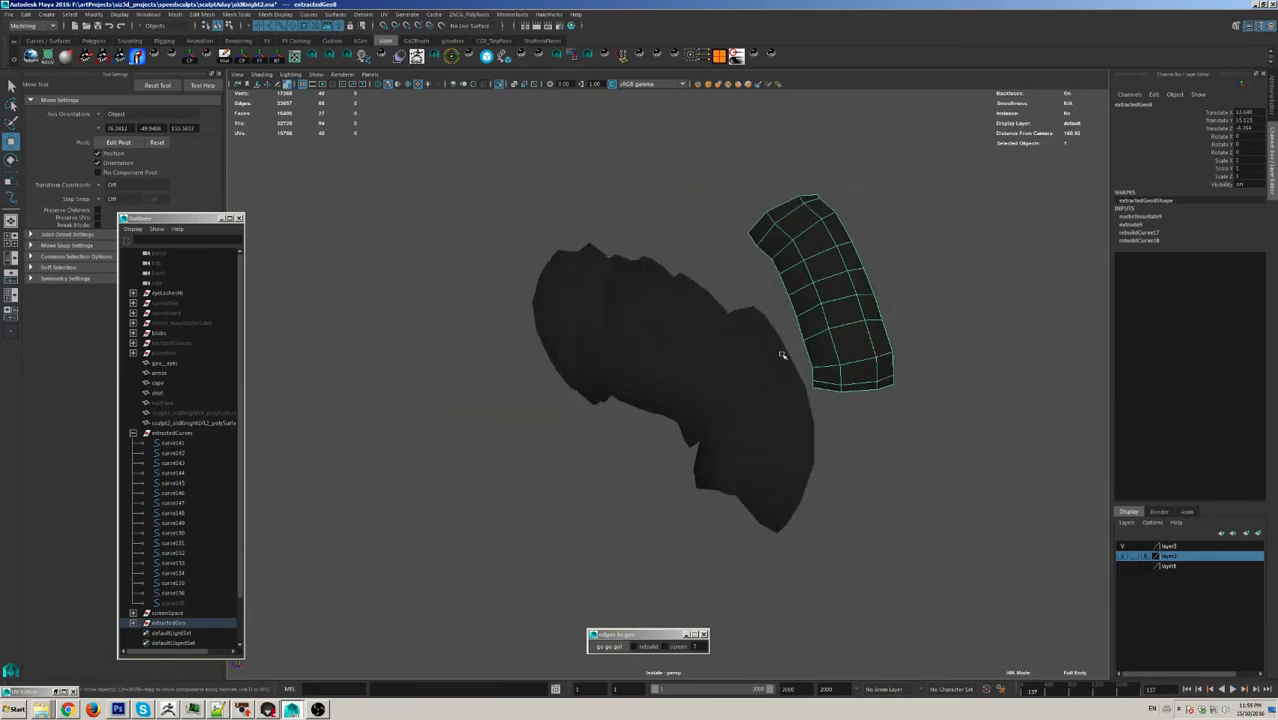
{"action": "key", "text": "ctrl+z"}
{"action": "left_click_drag", "start_coordinate": [705, 399], "coordinate": [780, 526], "text": "alt"}
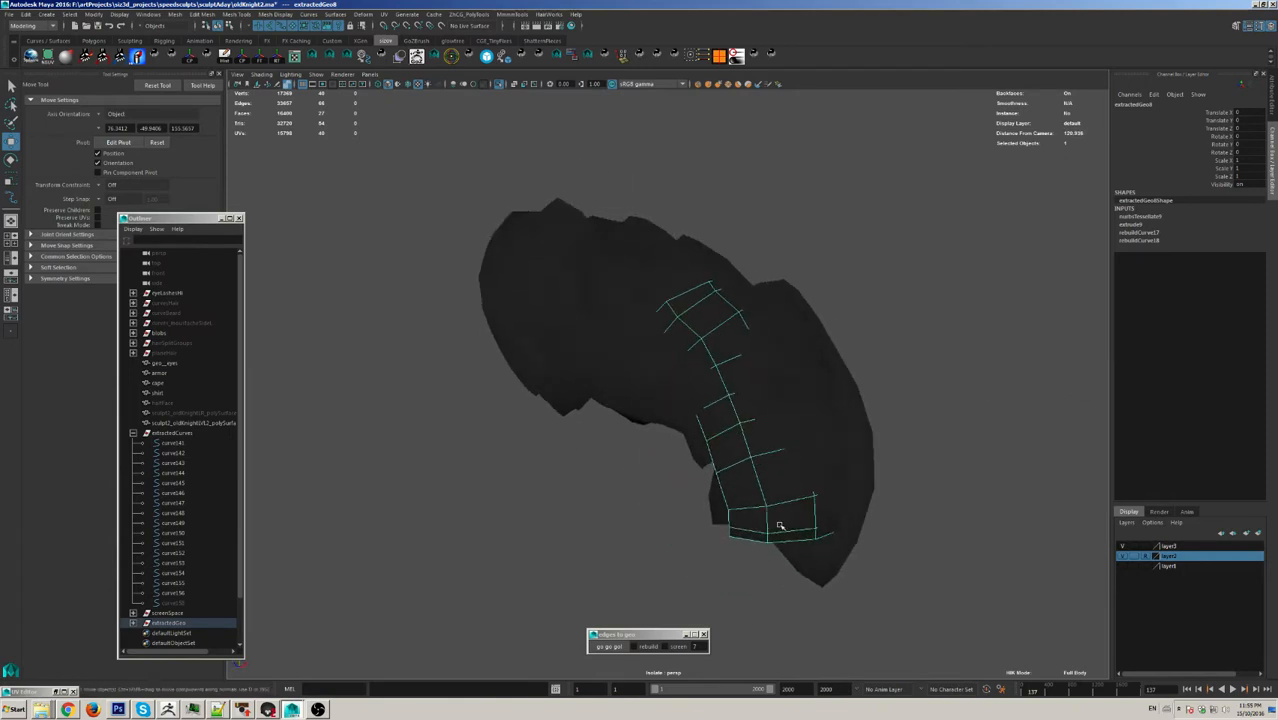
Step: Exit isolation and turn on X-ray display to examine how the selected strip sits over the face
{"action": "left_click", "coordinate": [499, 87]}
{"action": "right_click_drag", "start_coordinate": [730, 470], "coordinate": [610, 477], "text": "alt"}
{"action": "middle_click_drag", "start_coordinate": [695, 458], "coordinate": [527, 466], "text": "alt"}
{"action": "right_click_drag", "start_coordinate": [527, 466], "coordinate": [695, 489], "text": "alt"}
{"action": "left_click_drag", "start_coordinate": [695, 489], "coordinate": [560, 380], "text": "alt"}
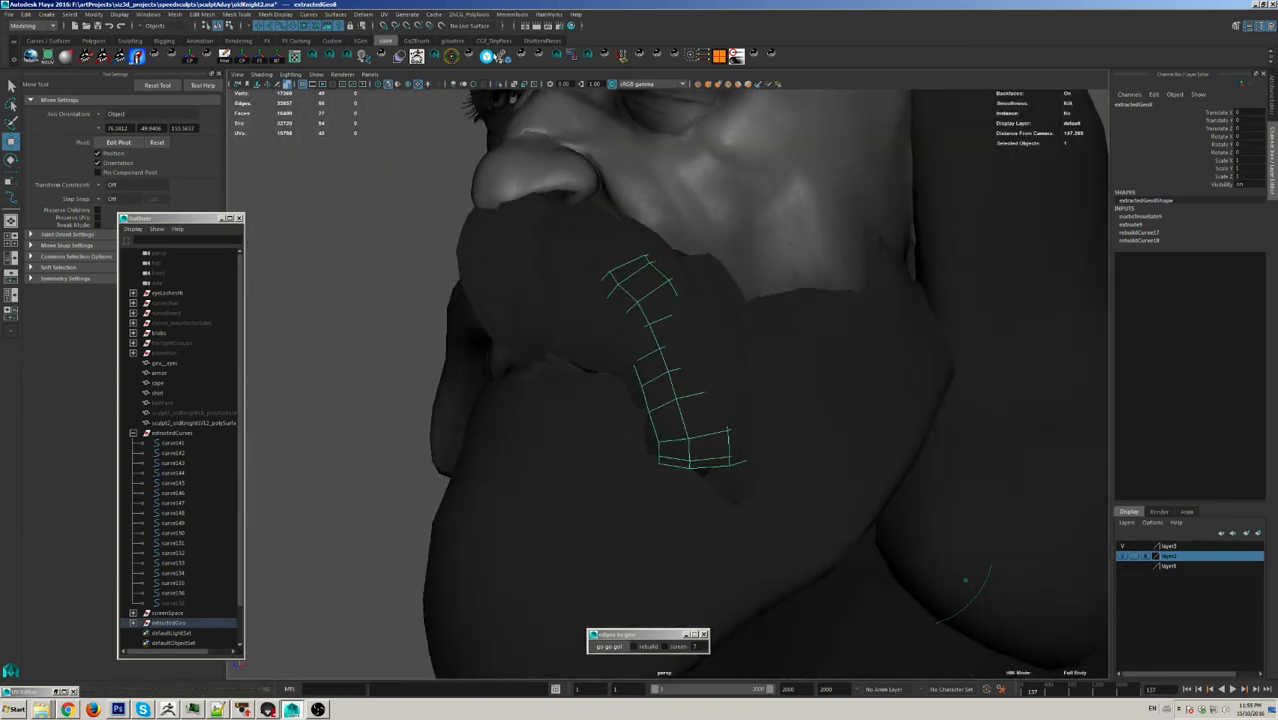
{"action": "left_click", "coordinate": [516, 85]}
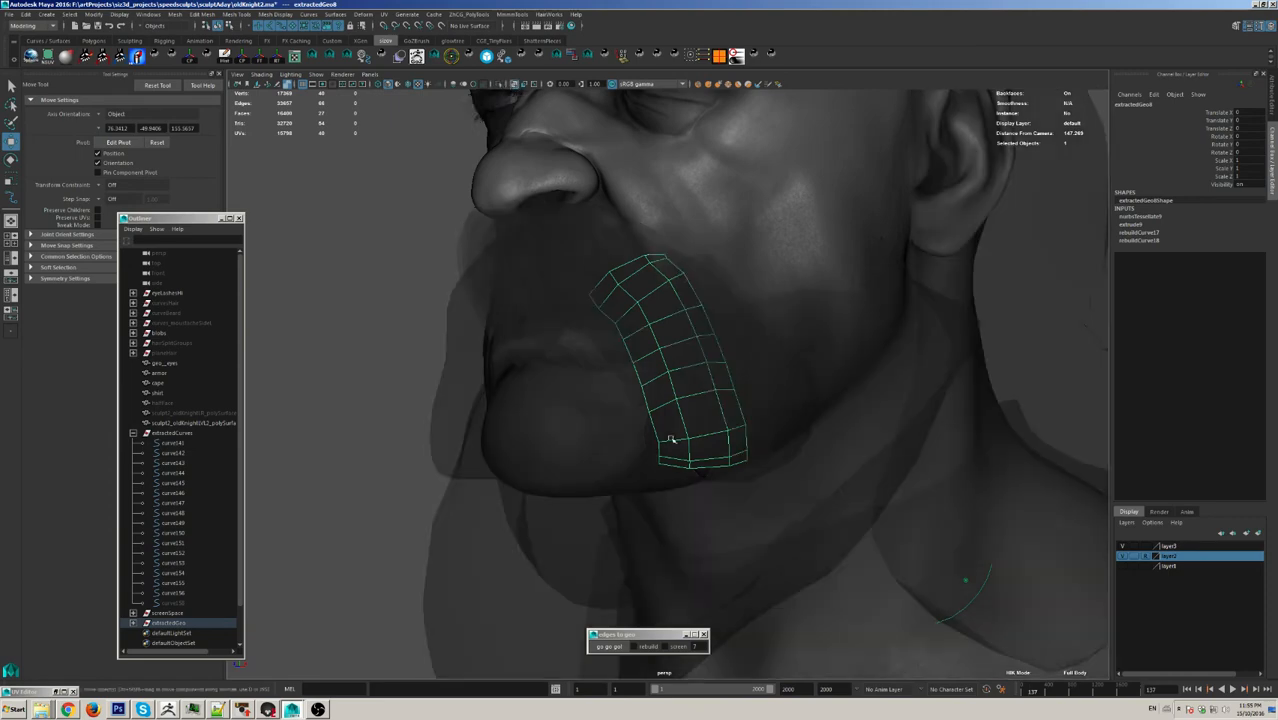
{"action": "mouse_move", "coordinate": [670, 439]}
{"action": "left_mouse_down", "text": "alt"}
{"action": "mouse_move", "coordinate": [776, 437]}
{"action": "mouse_move", "coordinate": [702, 430]}
{"action": "left_mouse_up", "text": "alt"}
{"action": "left_click_drag", "start_coordinate": [648, 572], "coordinate": [631, 619], "text": "alt"}
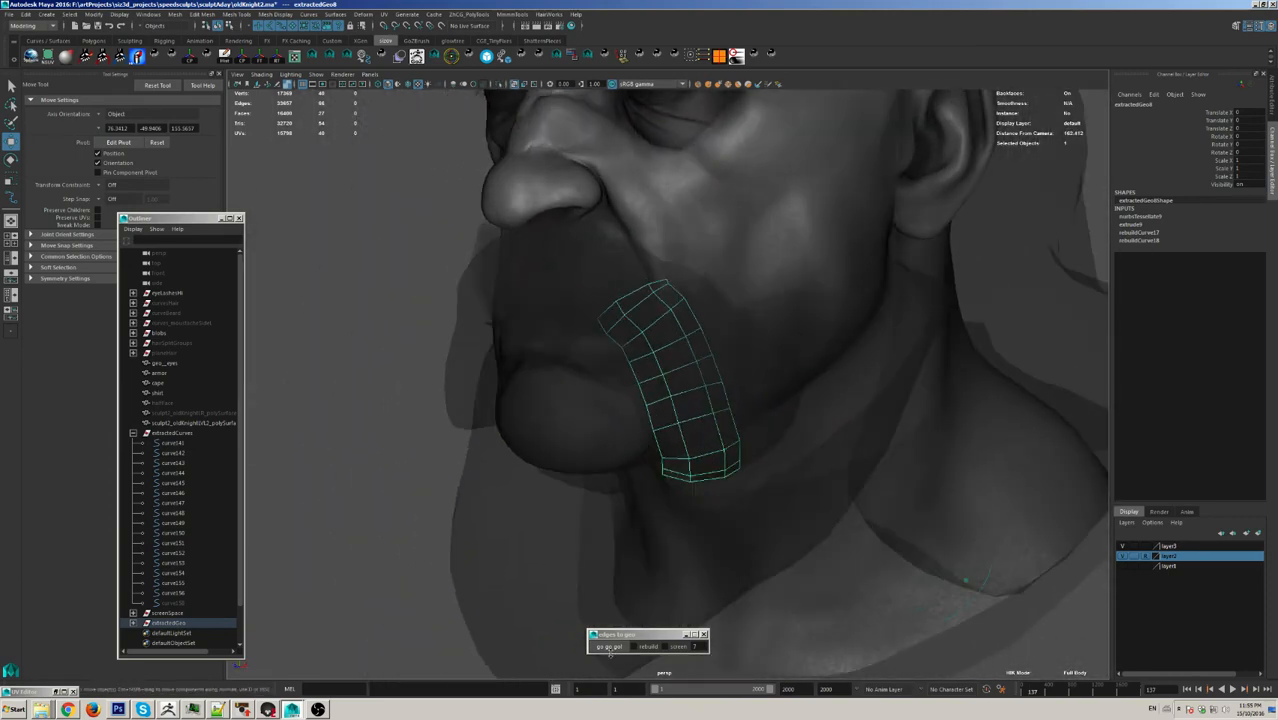
Step: Select different moustache strips in X-ray display to examine their individual shapes around the mouth
{"action": "left_click_drag", "start_coordinate": [708, 391], "coordinate": [700, 355], "text": "alt"}
{"action": "left_click", "coordinate": [622, 318]}
{"action": "left_click", "coordinate": [635, 354]}
{"action": "left_click", "coordinate": [686, 305]}
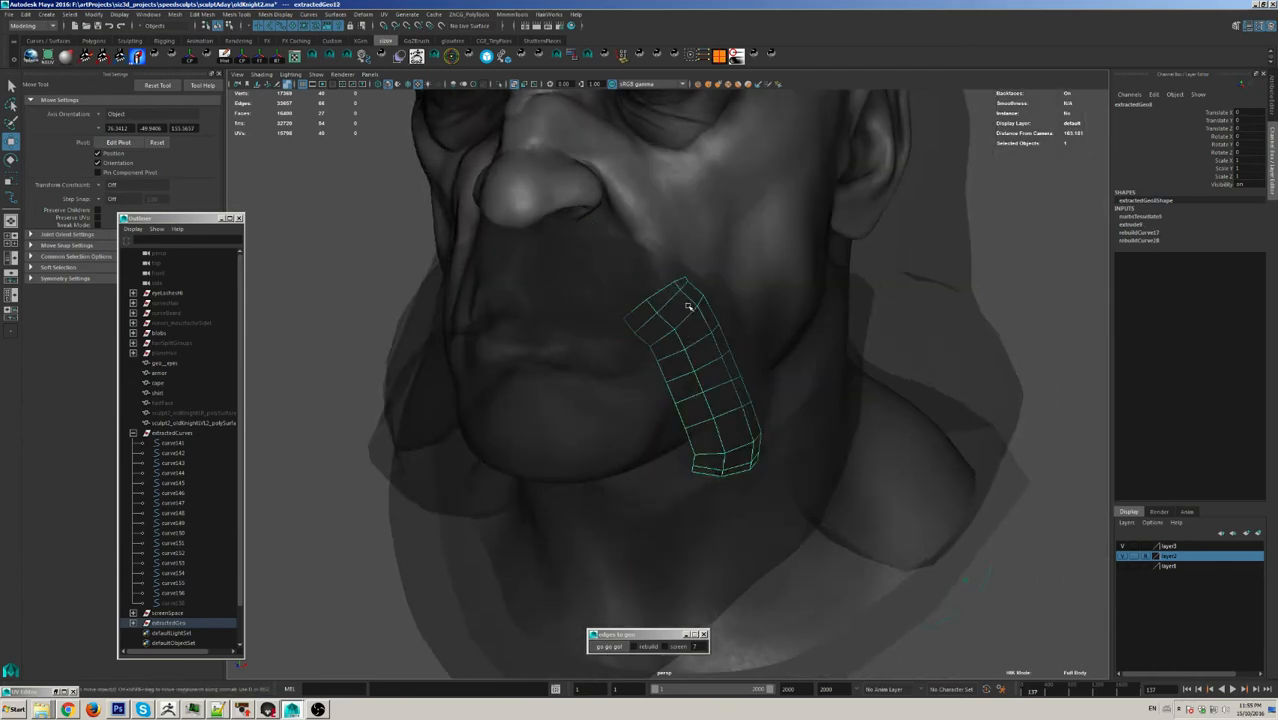
{"action": "left_click", "coordinate": [589, 262]}
{"action": "left_click_drag", "start_coordinate": [659, 292], "coordinate": [705, 411], "text": "alt"}
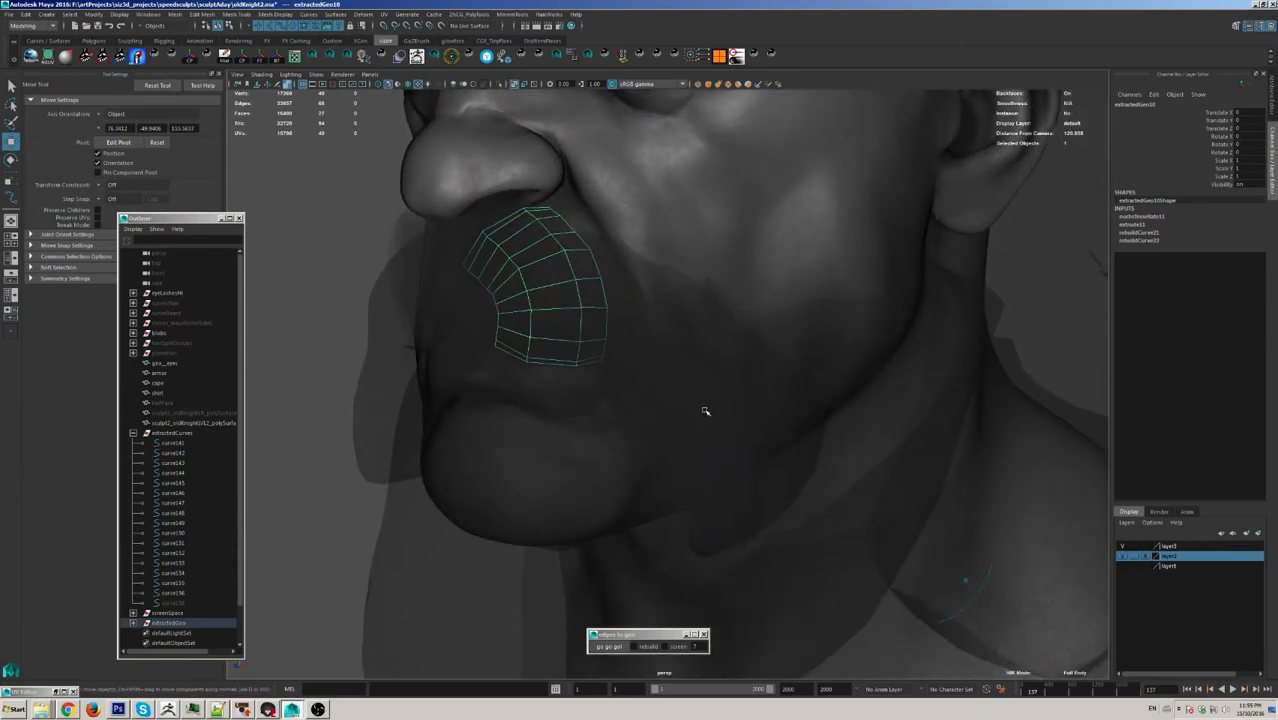
Step: Retrieve the guide curve of the lower moustache strip with edges to geo, and pull its lower end control vertex down to lengthen the strip
{"action": "left_click", "coordinate": [657, 543]}
{"action": "left_click", "coordinate": [611, 645]}
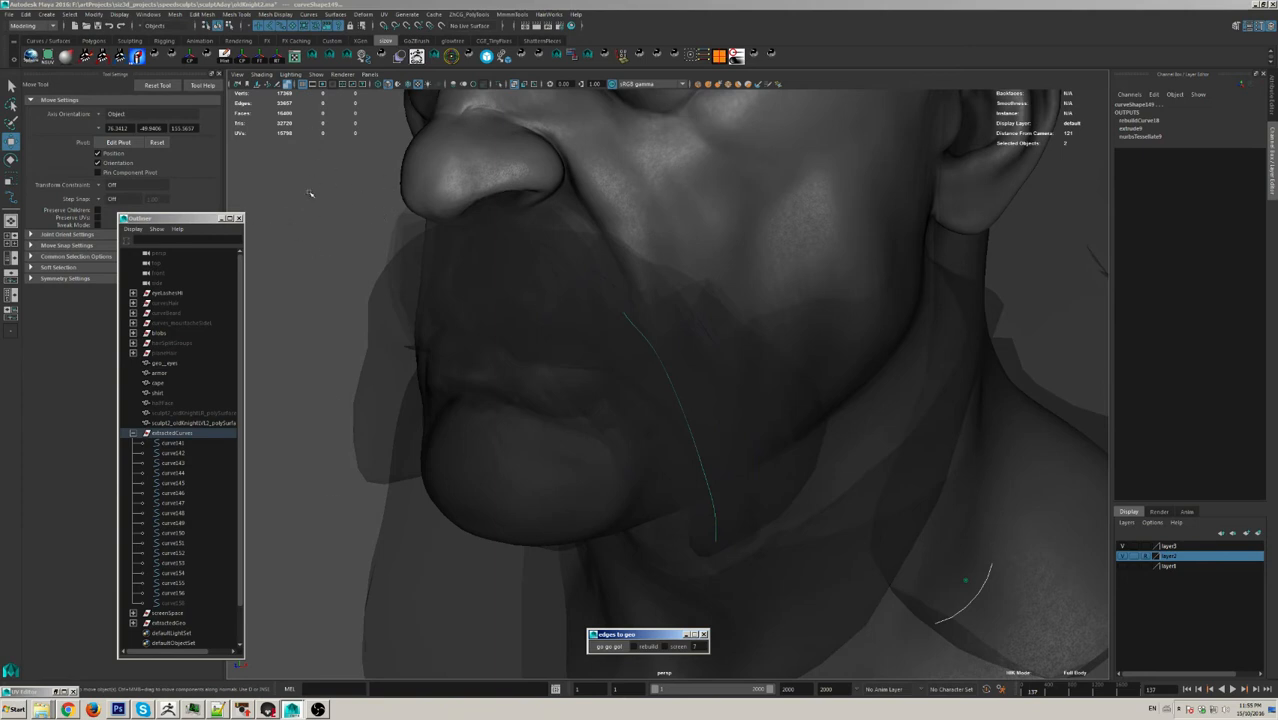
{"action": "right_click", "coordinate": [345, 171]}
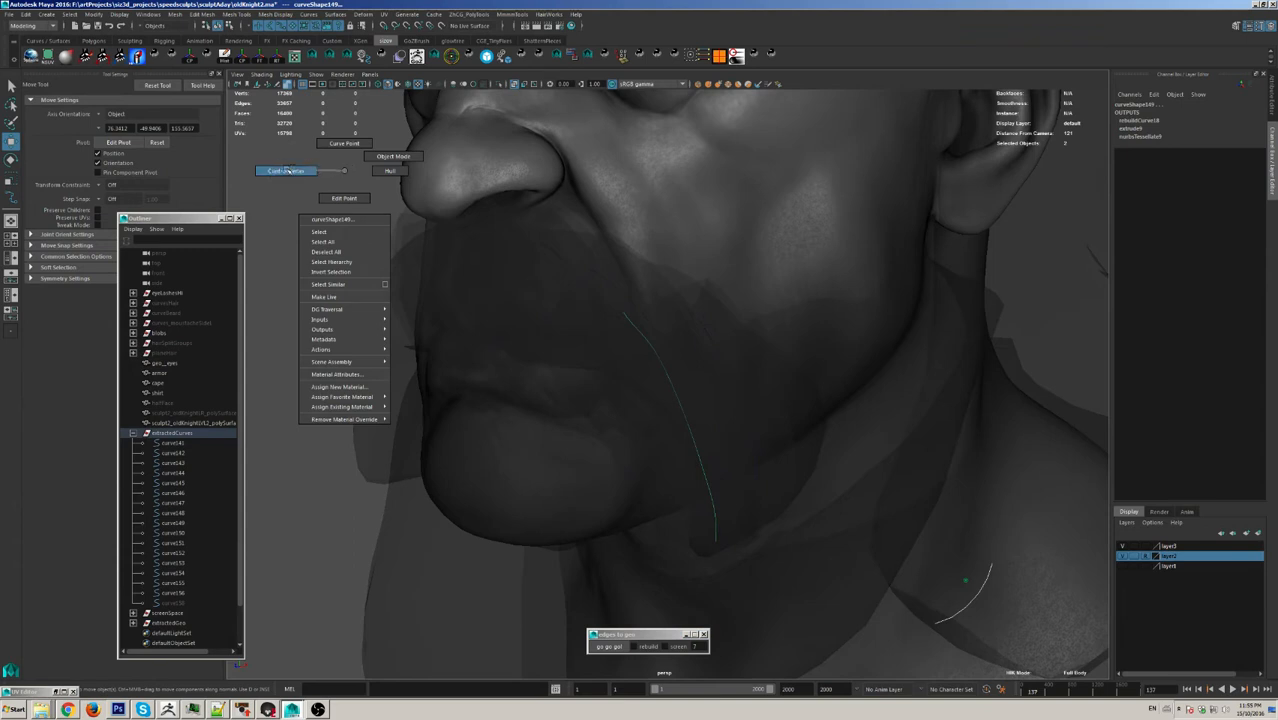
{"action": "left_click", "coordinate": [274, 182]}
{"action": "left_click_drag", "start_coordinate": [686, 530], "coordinate": [709, 579]}
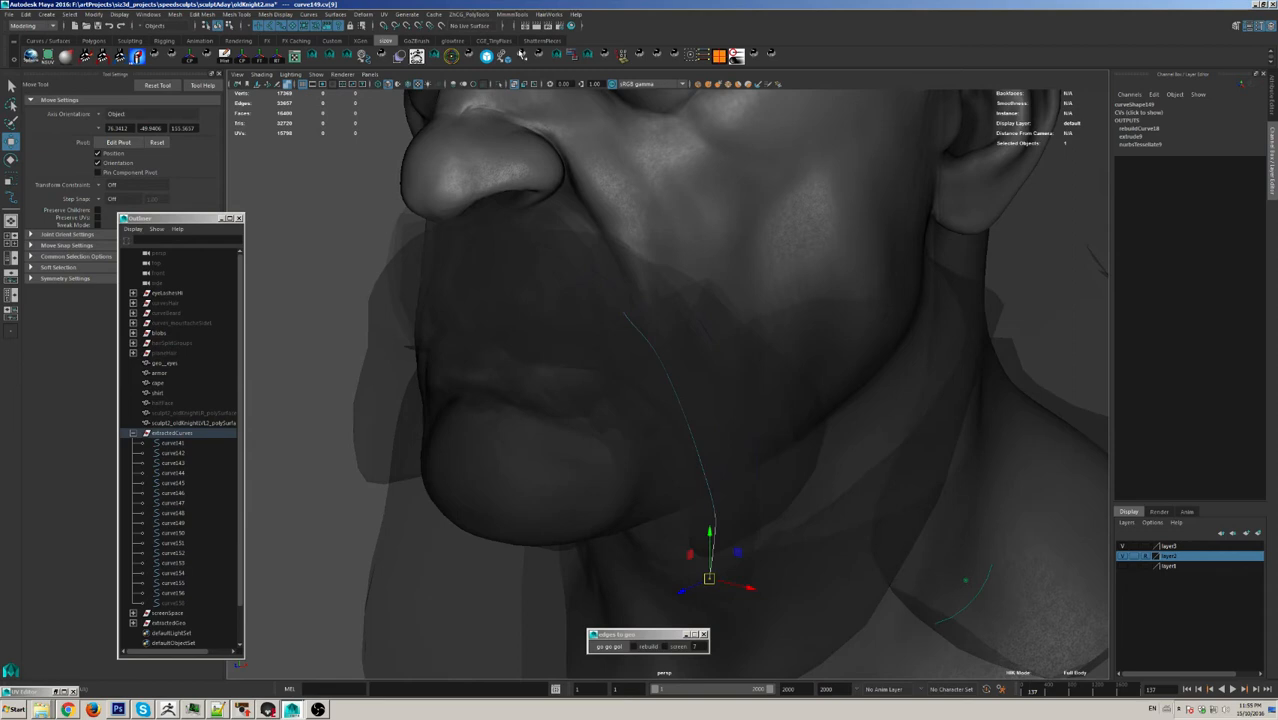
{"action": "left_click", "coordinate": [515, 84]}
{"action": "key", "text": "b"}
{"action": "left_click_drag", "start_coordinate": [665, 542], "coordinate": [695, 571]}
{"action": "mouse_move", "coordinate": [695, 571]}
{"action": "middle_mouse_down", "text": "shift"}
{"action": "mouse_move", "coordinate": [759, 616]}
{"action": "mouse_move", "coordinate": [716, 564]}
{"action": "middle_mouse_up", "text": "shift"}
{"action": "left_click_drag", "start_coordinate": [709, 553], "coordinate": [710, 588]}
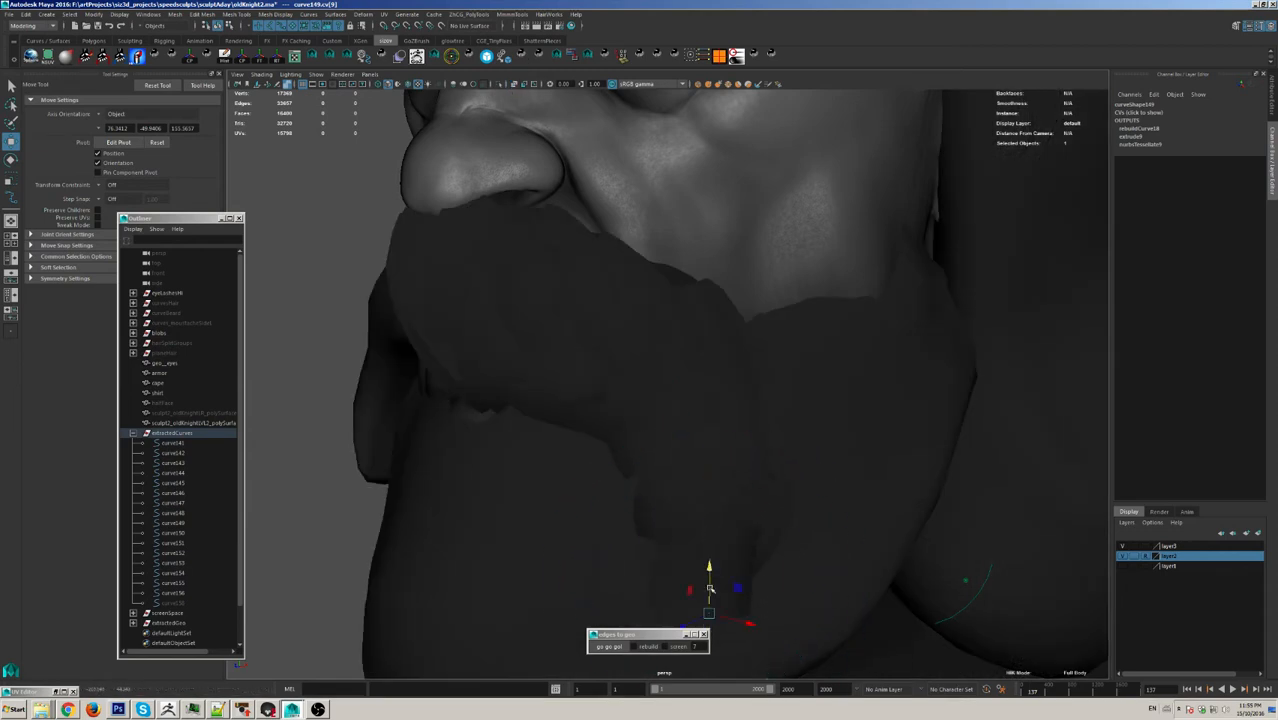
Step: Show wireframe on shaded, frame the strip's lower end vertex, and undo a trial upward move of it
{"action": "left_click", "coordinate": [418, 84]}
{"action": "key", "text": "f"}
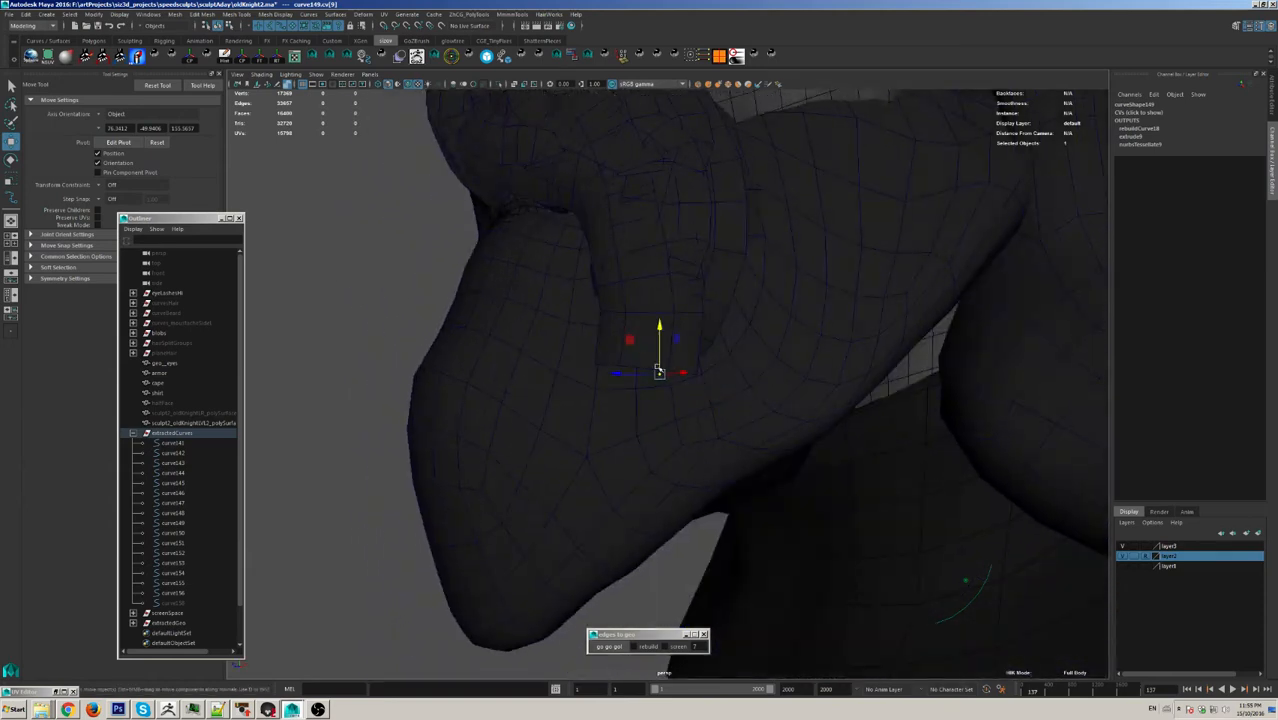
{"action": "left_click_drag", "start_coordinate": [659, 365], "coordinate": [659, 300]}
{"action": "key", "text": "ctrl+z"}
{"action": "middle_click_drag", "start_coordinate": [659, 300], "coordinate": [653, 391], "text": "alt"}
{"action": "right_click_drag", "start_coordinate": [653, 391], "coordinate": [724, 376], "text": "alt"}
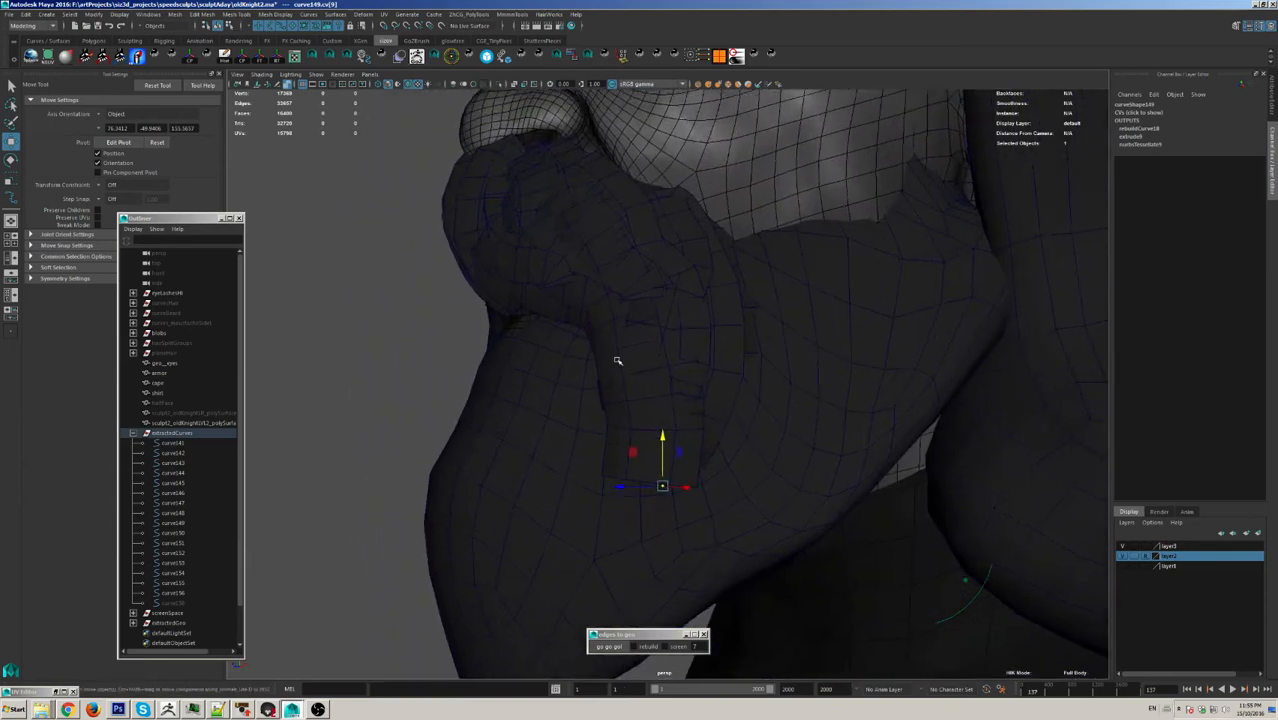
Step: Retrieve the lengthened strip's guide curve again and shift its lower end control vertex toward the chin
{"action": "left_click", "coordinate": [659, 430]}
{"action": "left_click_drag", "start_coordinate": [659, 432], "coordinate": [671, 357], "text": "alt"}
{"action": "left_click", "coordinate": [704, 417], "text": "shift"}
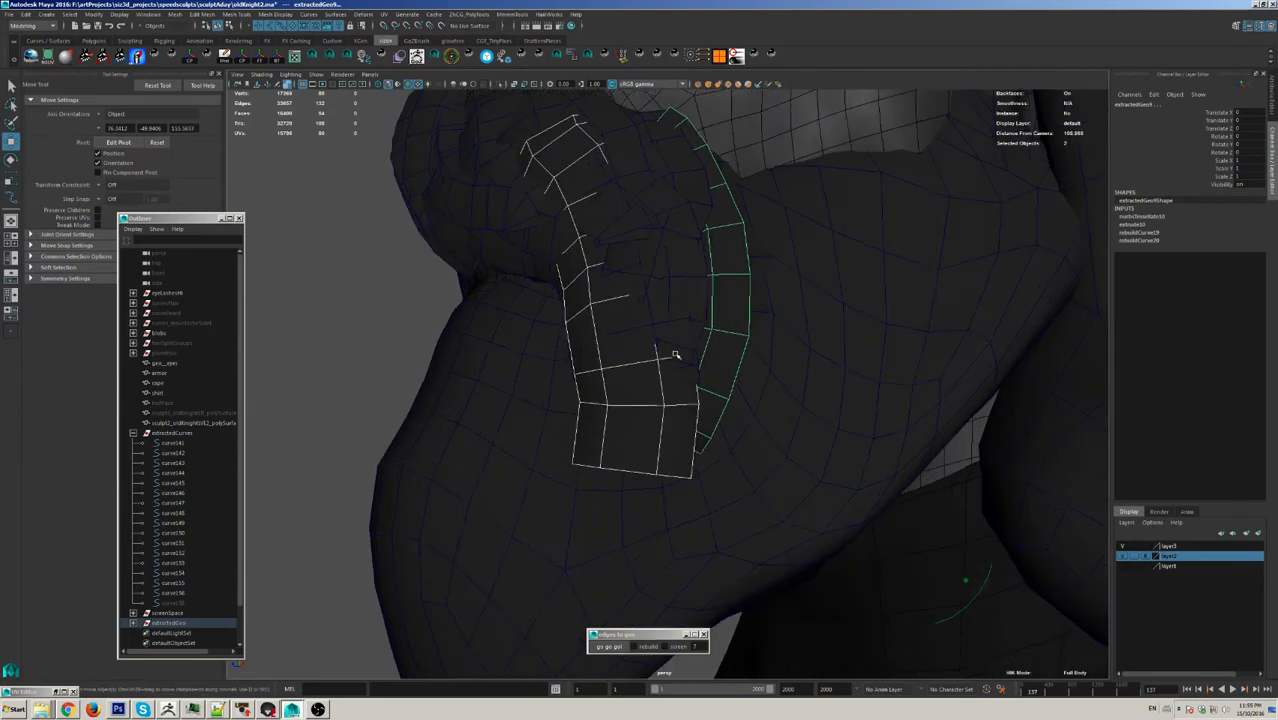
{"action": "left_click", "coordinate": [610, 646]}
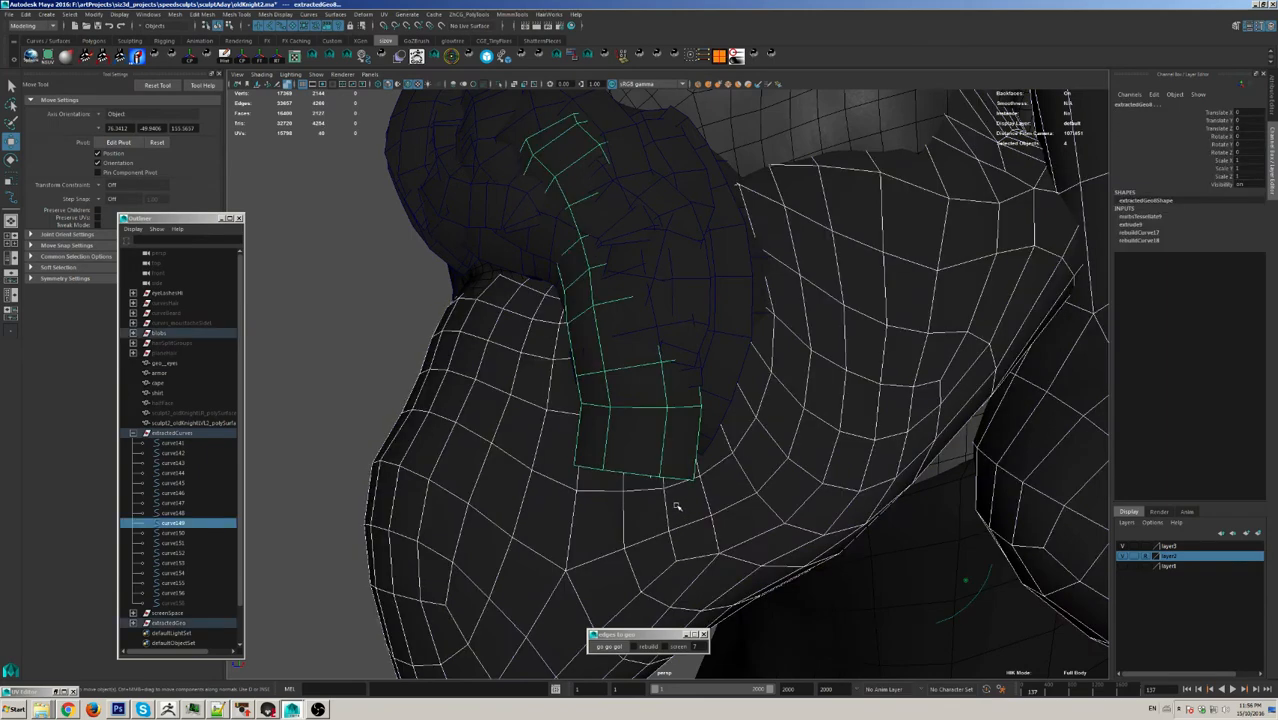
{"action": "left_click", "coordinate": [639, 475]}
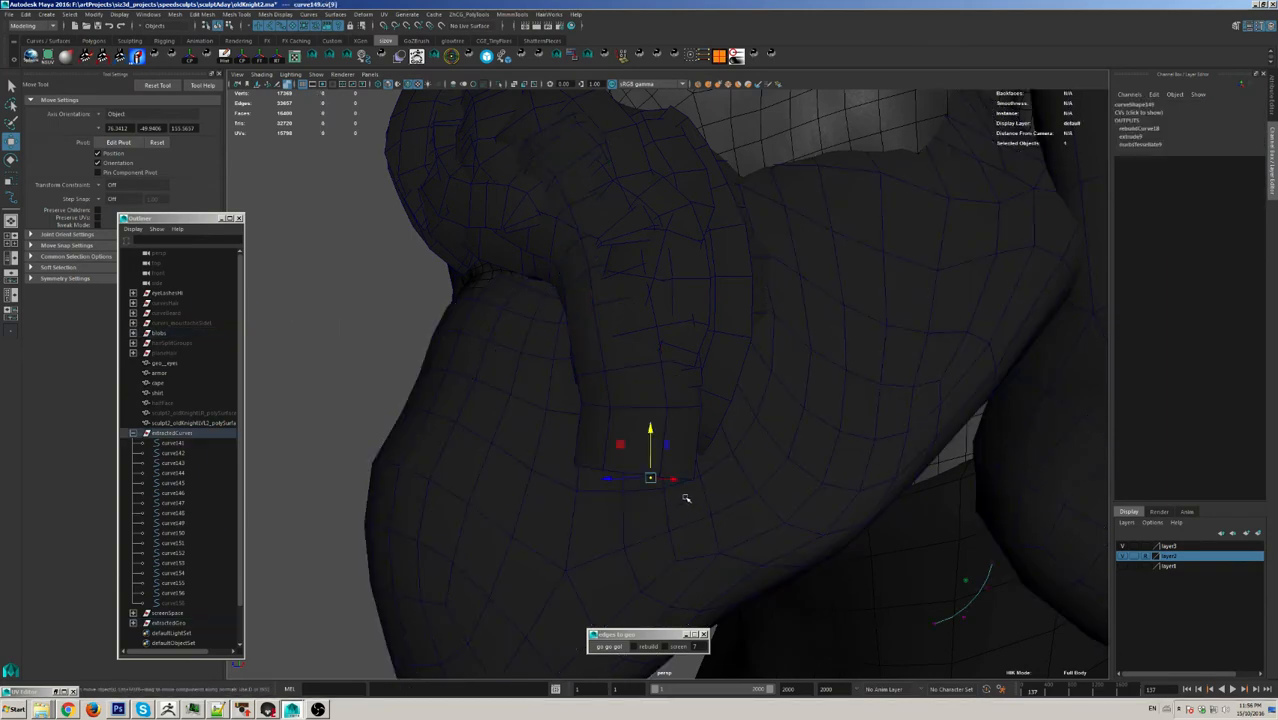
{"action": "left_click_drag", "start_coordinate": [651, 479], "coordinate": [616, 485]}
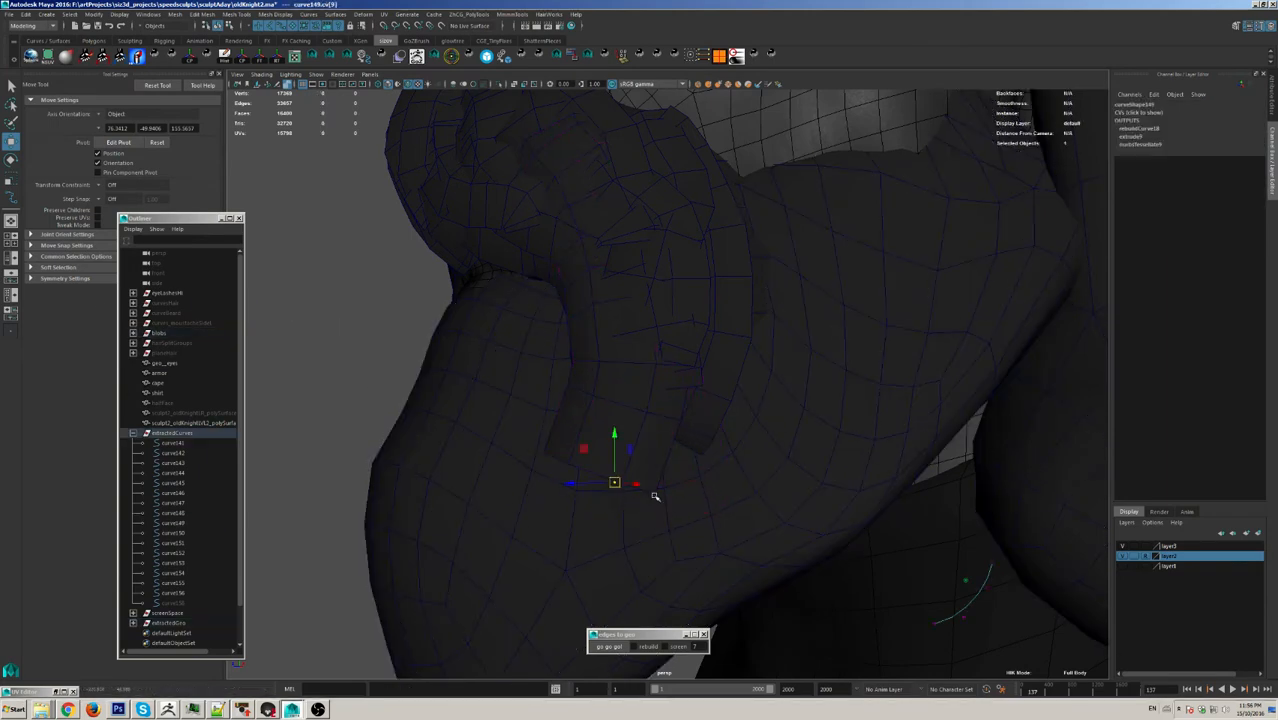
Step: Try moving the lower end control vertices of the adjacent outer guide curve in wireframe display, and undo the moves
{"action": "key", "text": "4"}
{"action": "left_click_drag", "start_coordinate": [652, 394], "coordinate": [708, 456]}
{"action": "left_click_drag", "start_coordinate": [688, 414], "coordinate": [682, 484]}
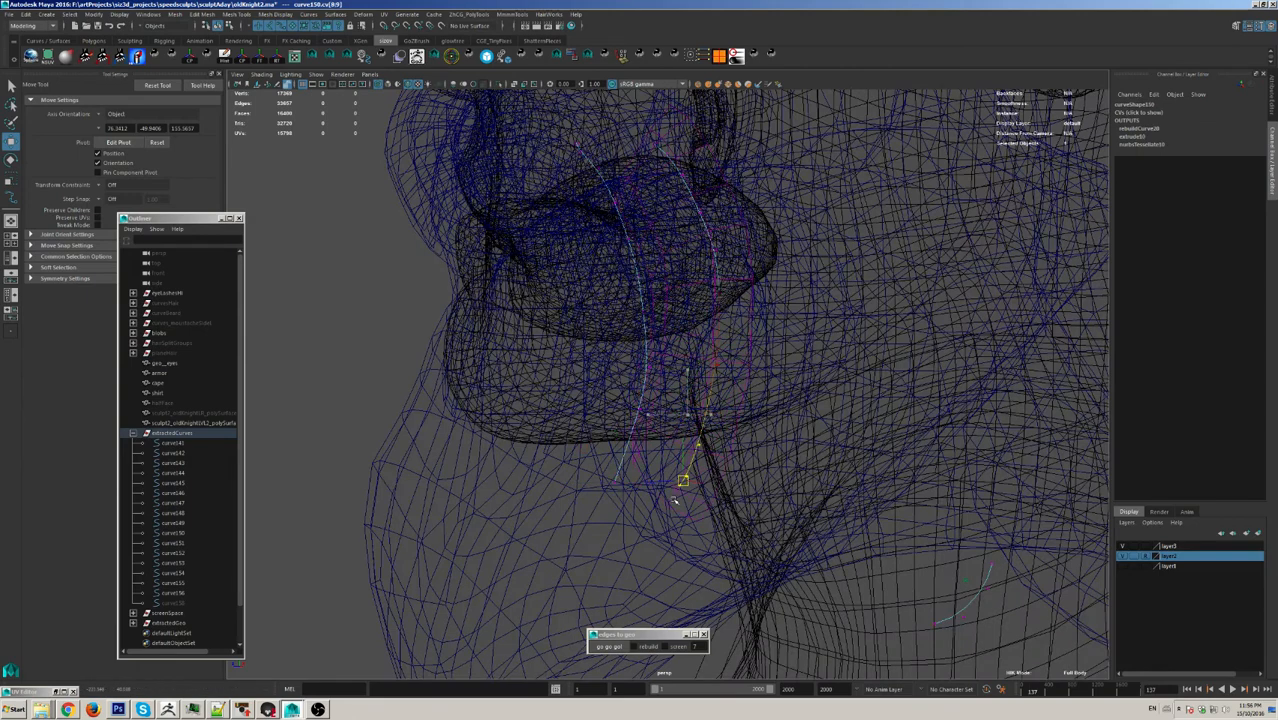
{"action": "key", "text": "ctrl+z"}
{"action": "left_click_drag", "start_coordinate": [567, 375], "coordinate": [670, 451]}
{"action": "mouse_move", "coordinate": [658, 386]}
{"action": "left_mouse_down"}
{"action": "mouse_move", "coordinate": [660, 413]}
{"action": "mouse_move", "coordinate": [747, 465]}
{"action": "mouse_move", "coordinate": [682, 450]}
{"action": "left_mouse_up"}
{"action": "key", "text": "ctrl+z"}
Step: Try moving the outer curve's lower vertices with soft selection in shaded display, undo it, and activate the Rotate tool
{"action": "key", "text": "5"}
{"action": "key", "text": "b"}
{"action": "middle_click_drag", "start_coordinate": [660, 430], "coordinate": [686, 525]}
{"action": "key", "text": "ctrl+z"}
{"action": "key", "text": "b"}
{"action": "key", "text": "e"}
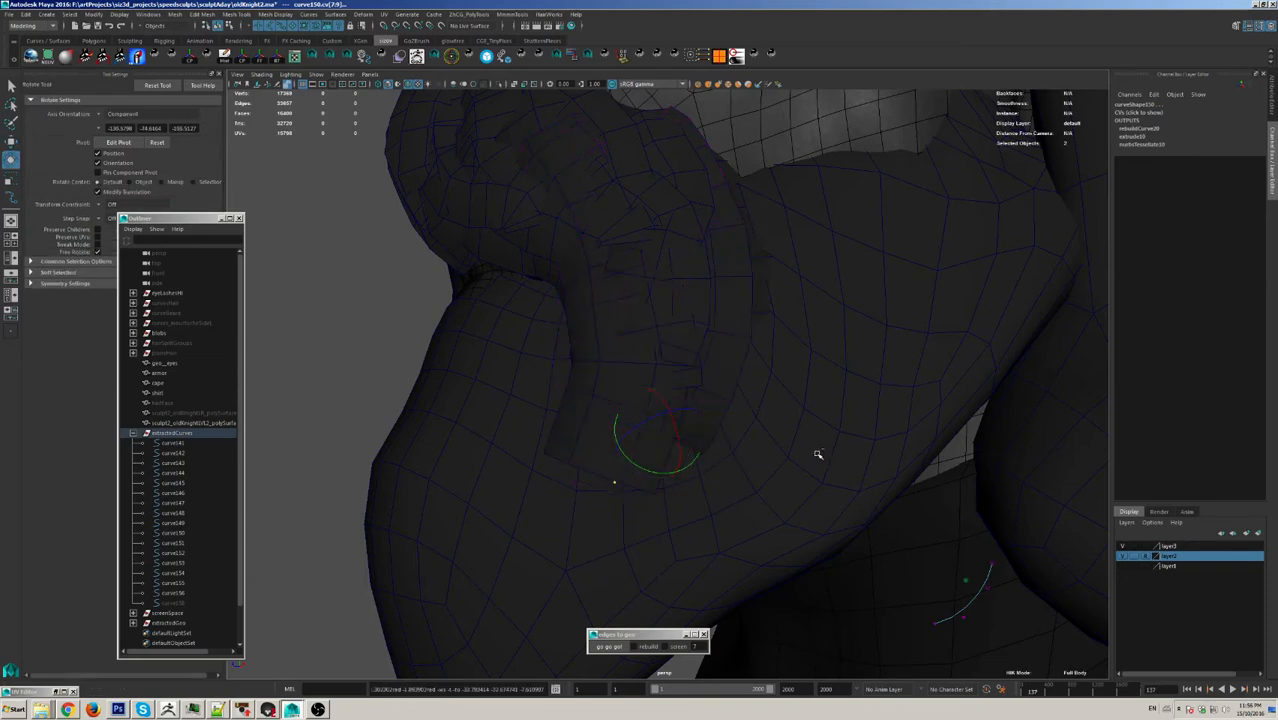
Step: Try moving the upper control vertices of the outer guide curve, and undo the moves
{"action": "left_click_drag", "start_coordinate": [639, 435], "coordinate": [630, 360], "text": "alt"}
{"action": "left_click_drag", "start_coordinate": [614, 342], "coordinate": [713, 410]}
{"action": "key", "text": "w"}
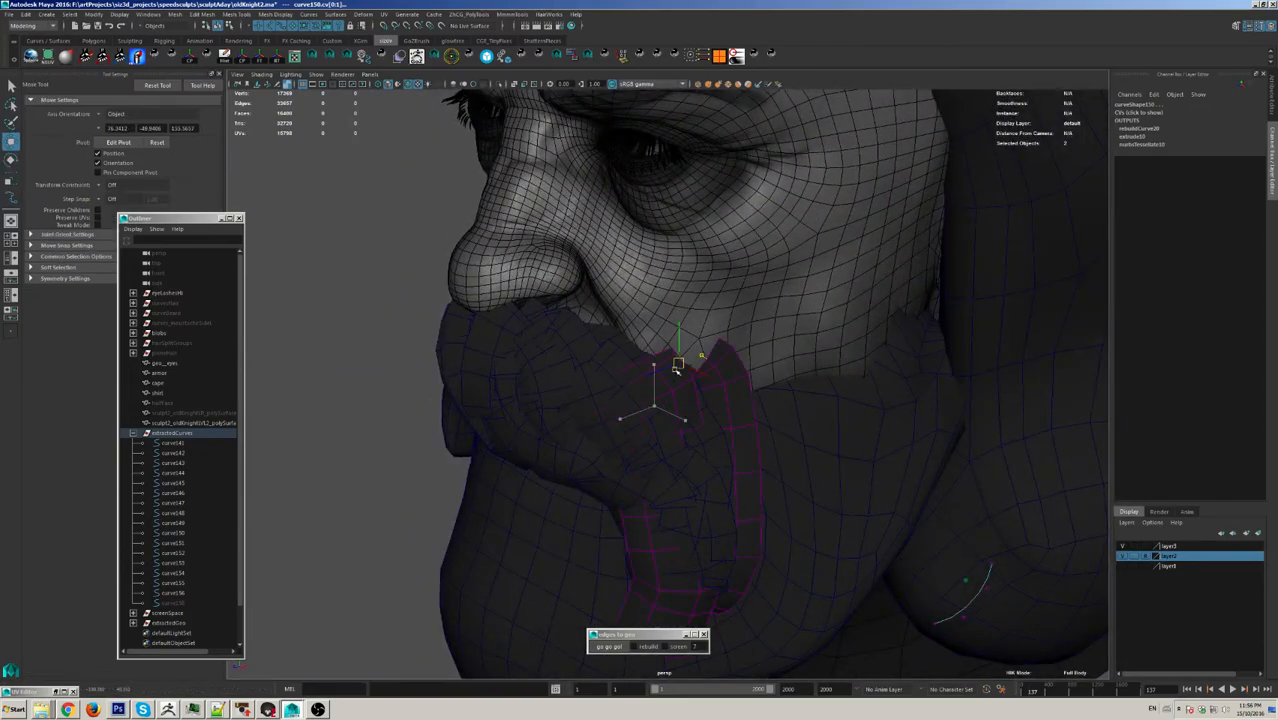
{"action": "mouse_move", "coordinate": [656, 370]}
{"action": "left_mouse_down", "text": "alt"}
{"action": "mouse_move", "coordinate": [577, 388]}
{"action": "mouse_move", "coordinate": [668, 382]}
{"action": "left_mouse_up", "text": "alt"}
{"action": "key", "text": "ctrl+z"}
{"action": "key", "text": "ctrl+z"}
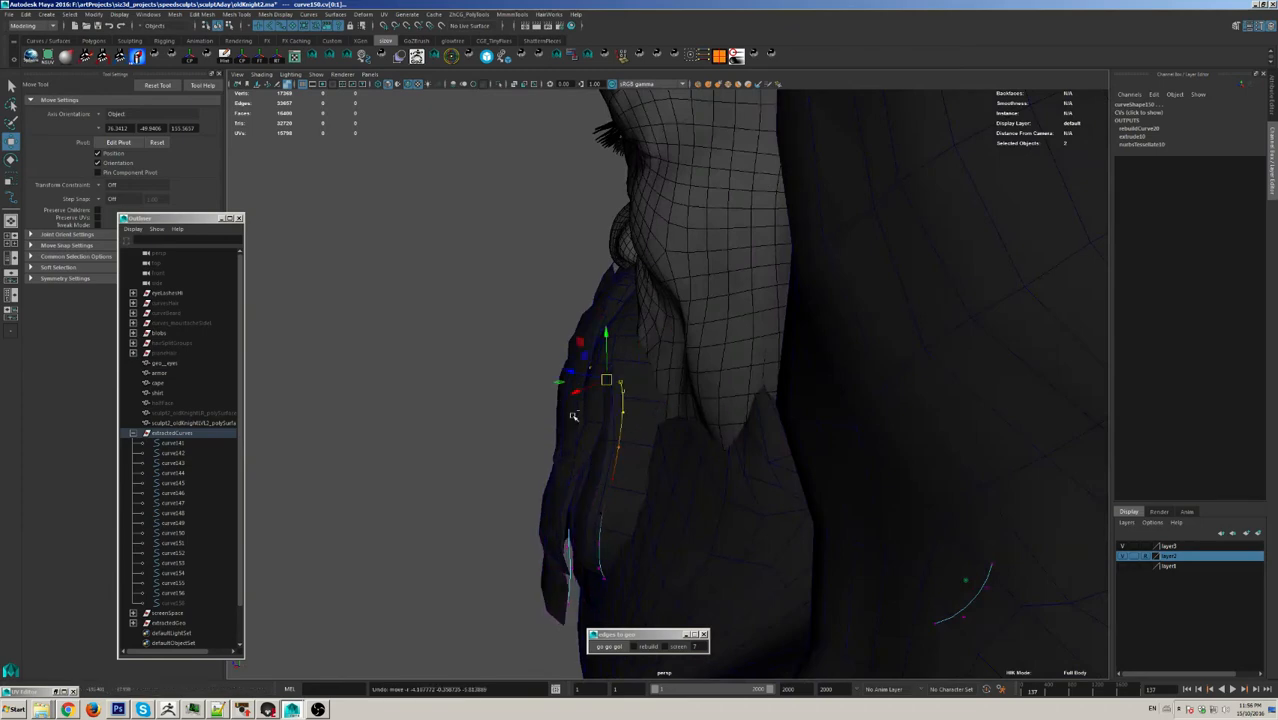
Step: Adjust the outer guide curve's upper control vertices with soft selection from a side view
{"action": "left_click_drag", "start_coordinate": [571, 414], "coordinate": [830, 257], "text": "alt"}
{"action": "left_click_drag", "start_coordinate": [781, 381], "coordinate": [531, 401], "text": "alt"}
{"action": "key", "text": "b"}
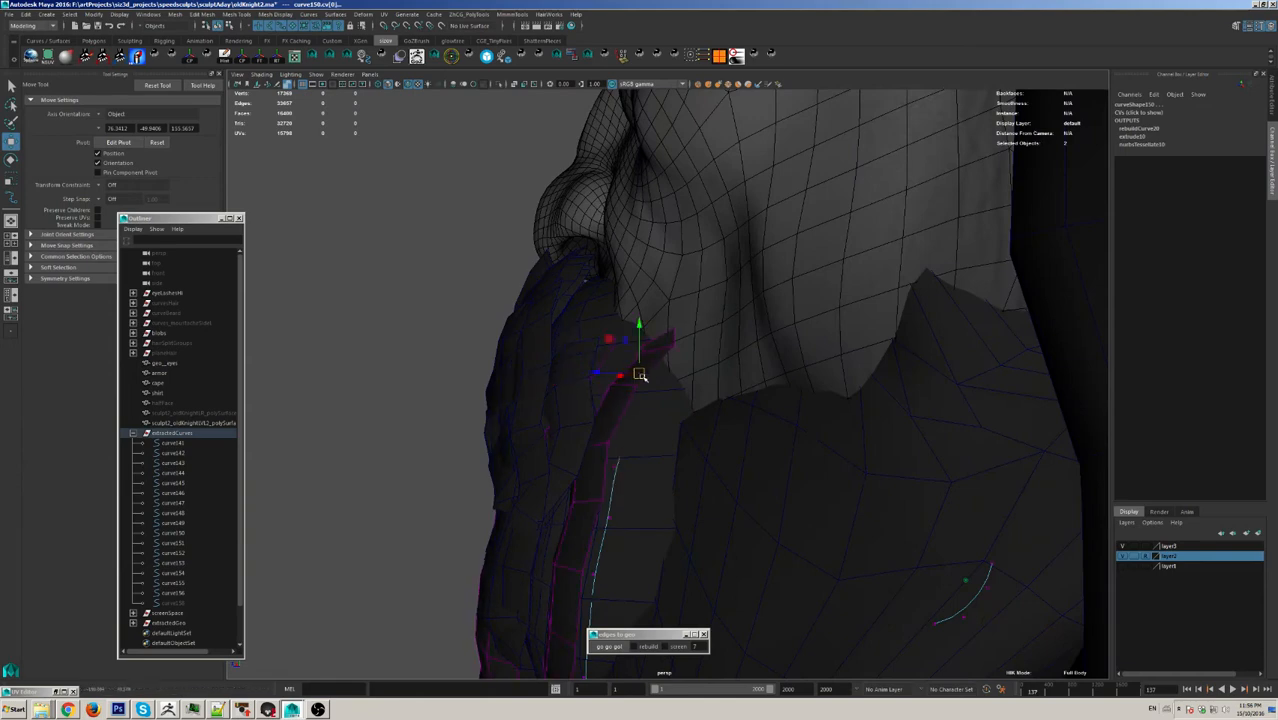
{"action": "left_click_drag", "start_coordinate": [642, 365], "coordinate": [707, 398], "text": "alt"}
Step: Retrieve the lengthened strip's guide curve, switch to its control vertices, and undo a trial move near the upper end
{"action": "left_click", "coordinate": [651, 440]}
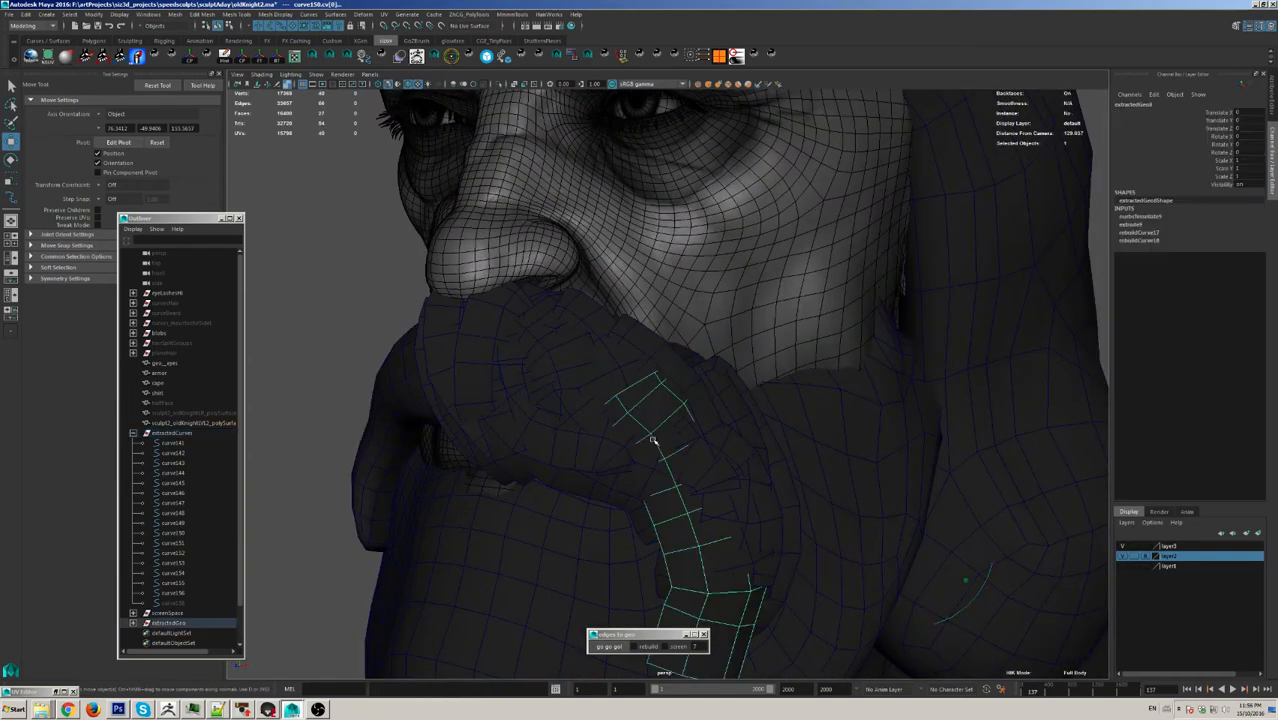
{"action": "left_click", "coordinate": [605, 647]}
{"action": "right_click_drag", "start_coordinate": [402, 251], "coordinate": [300, 245]}
{"action": "left_click_drag", "start_coordinate": [571, 336], "coordinate": [640, 410]}
{"action": "key", "text": "ctrl+z"}
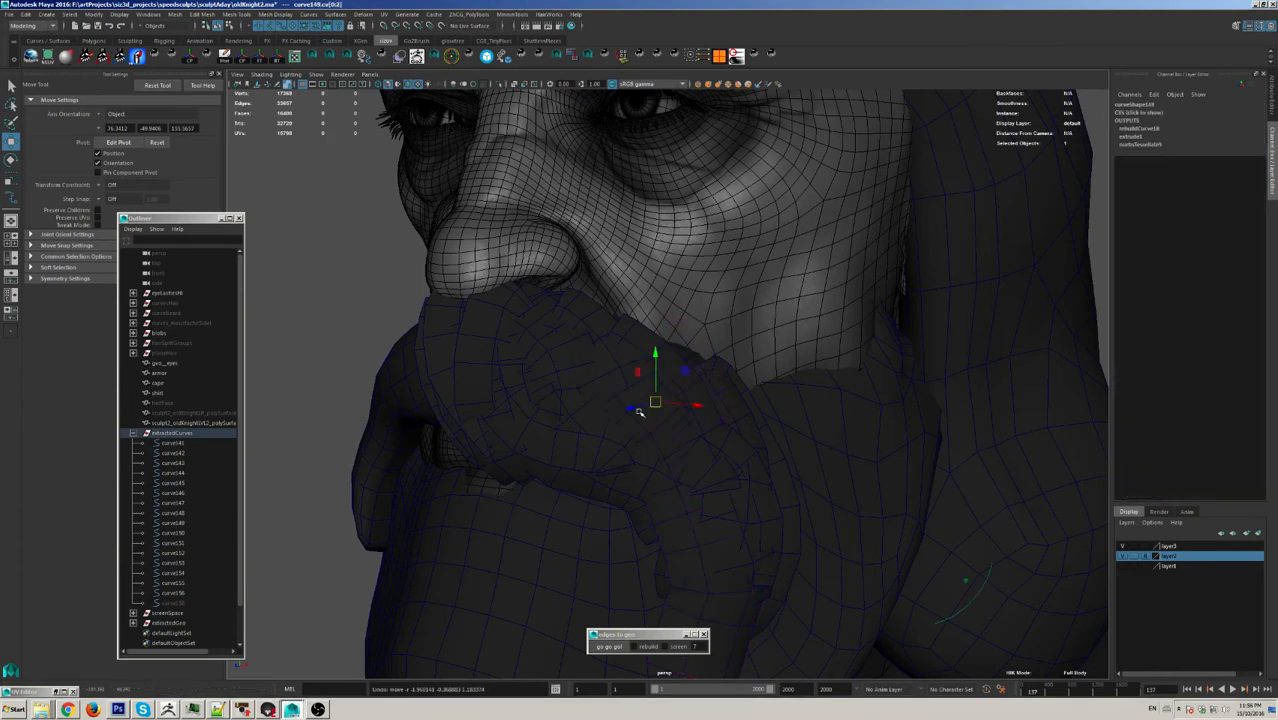
Step: Try nudging the second control vertex from the curve's upper end, and undo the move
{"action": "key", "text": "4"}
{"action": "key", "text": "5"}
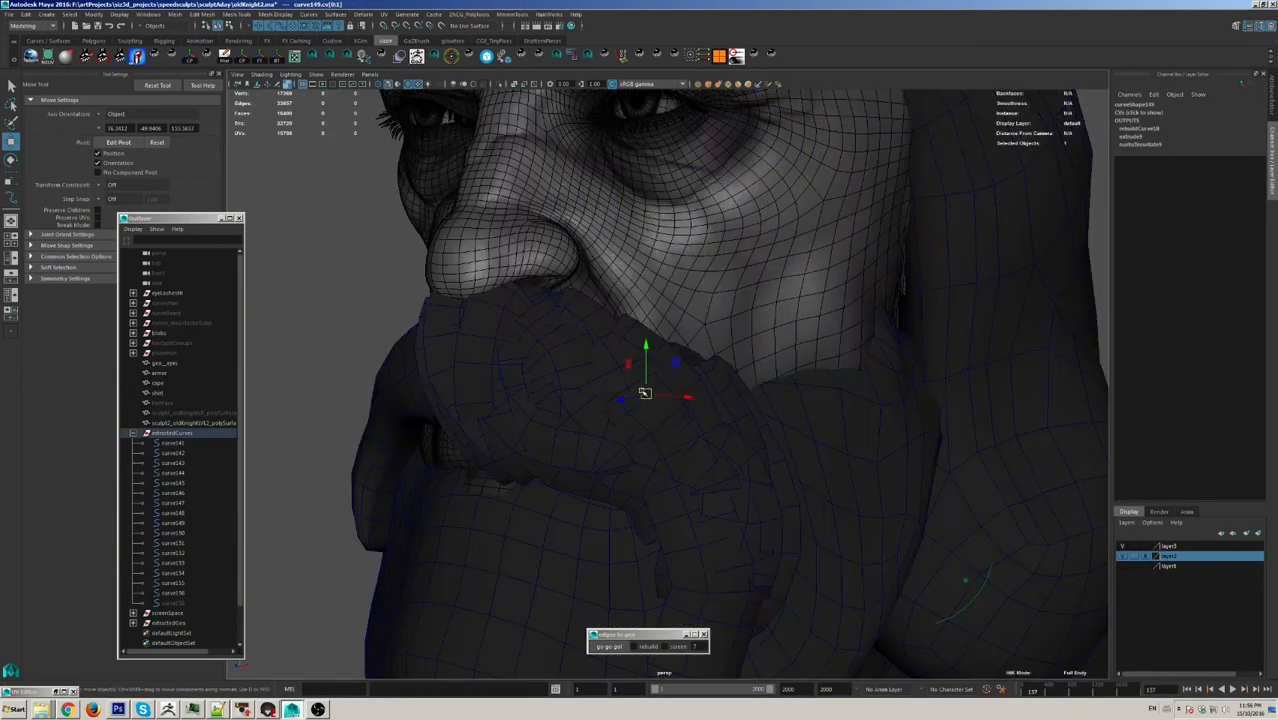
{"action": "left_click_drag", "start_coordinate": [657, 396], "coordinate": [671, 391]}
{"action": "key", "text": "4"}
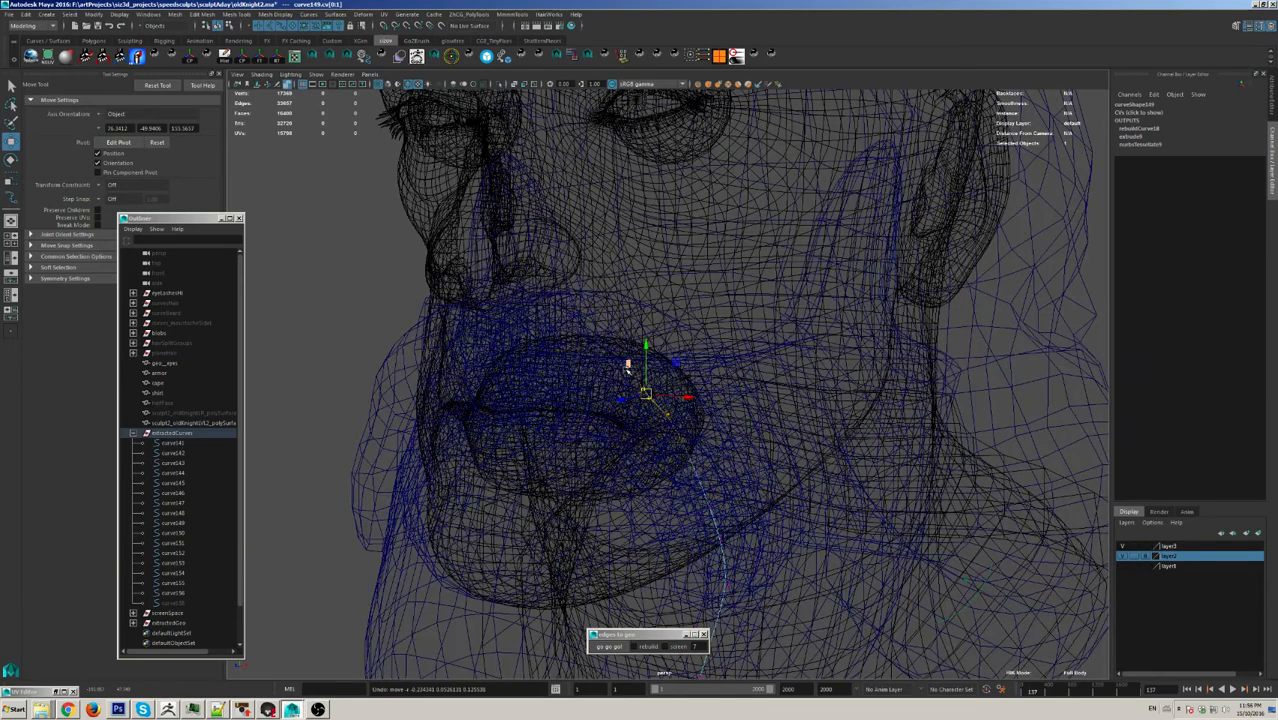
{"action": "key", "text": "ctrl+z"}
Step: Select the curve's top end vertex in wireframe, and reposition the upper control vertices to reshape the strip
{"action": "key", "text": "q"}
{"action": "left_click_drag", "start_coordinate": [630, 369], "coordinate": [656, 394]}
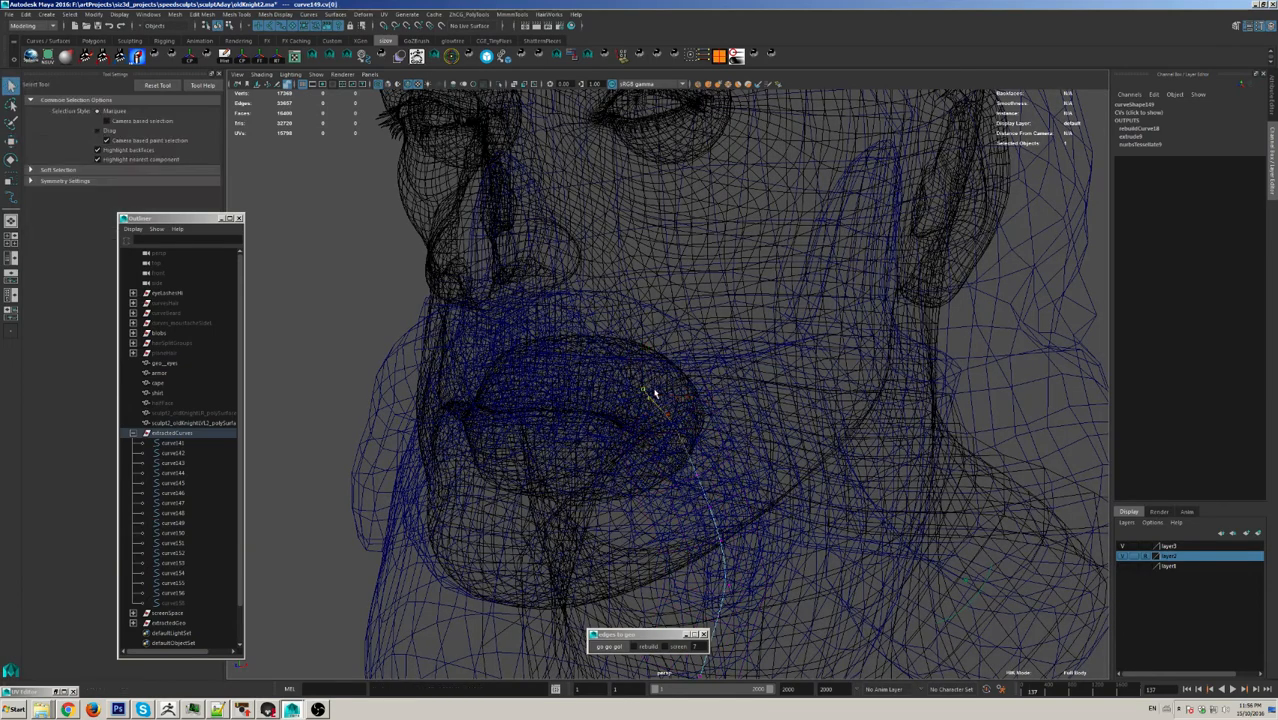
{"action": "key", "text": "w"}
{"action": "key", "text": "5"}
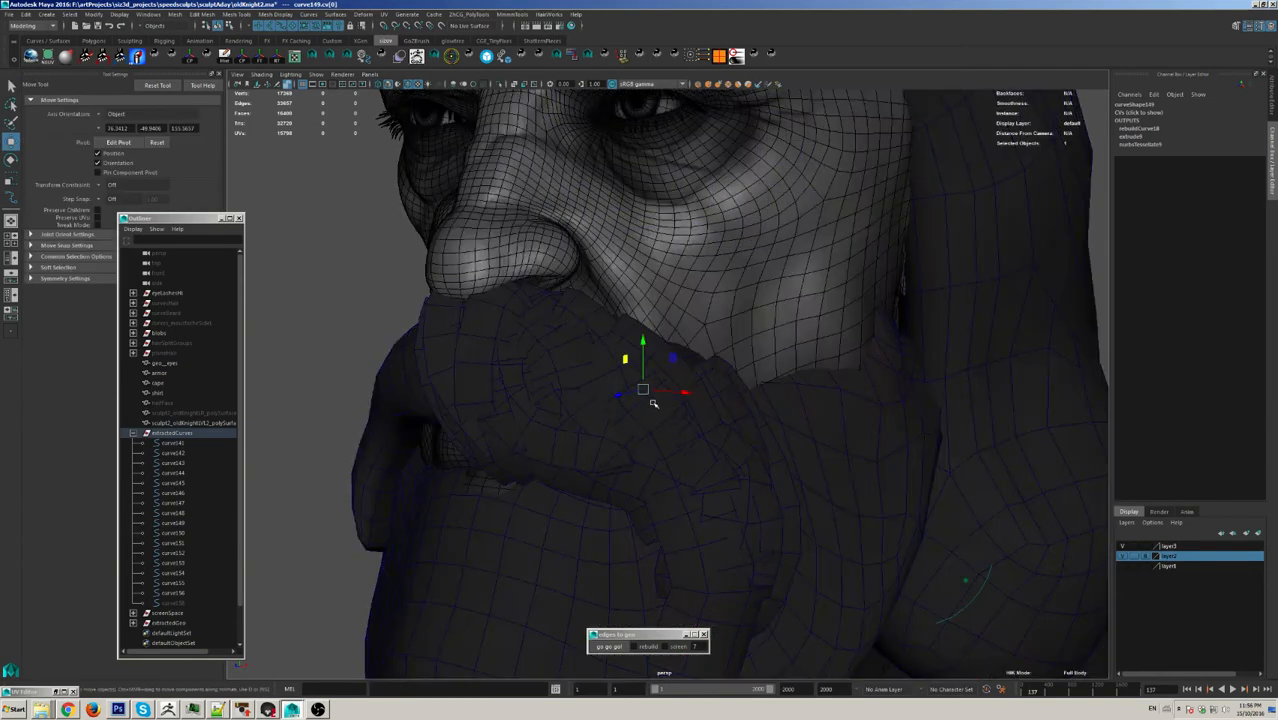
{"action": "left_click_drag", "start_coordinate": [641, 390], "coordinate": [690, 482]}
{"action": "left_click_drag", "start_coordinate": [627, 423], "coordinate": [585, 437]}
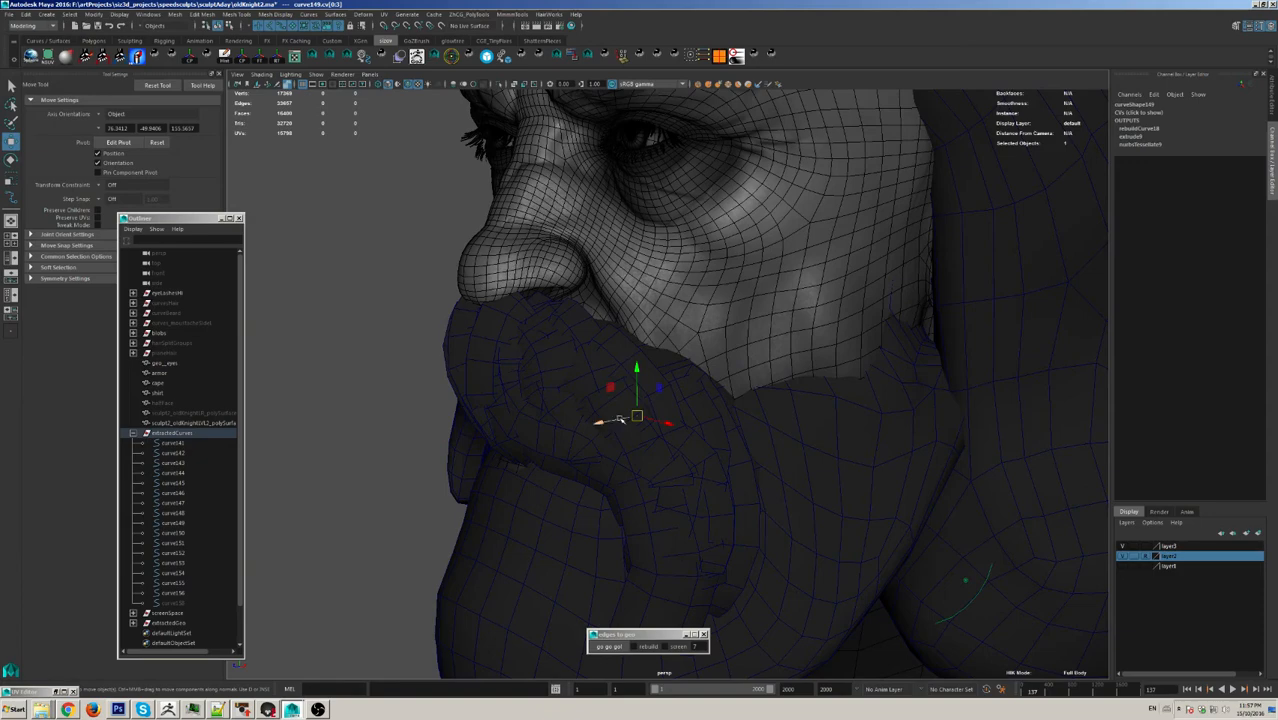
Step: Retrieve the guide curve of the strip on the moustache's cheek side and adjust its top end control vertex
{"action": "left_click_drag", "start_coordinate": [620, 419], "coordinate": [670, 465], "text": "alt"}
{"action": "left_click", "coordinate": [678, 461]}
{"action": "left_click", "coordinate": [609, 646]}
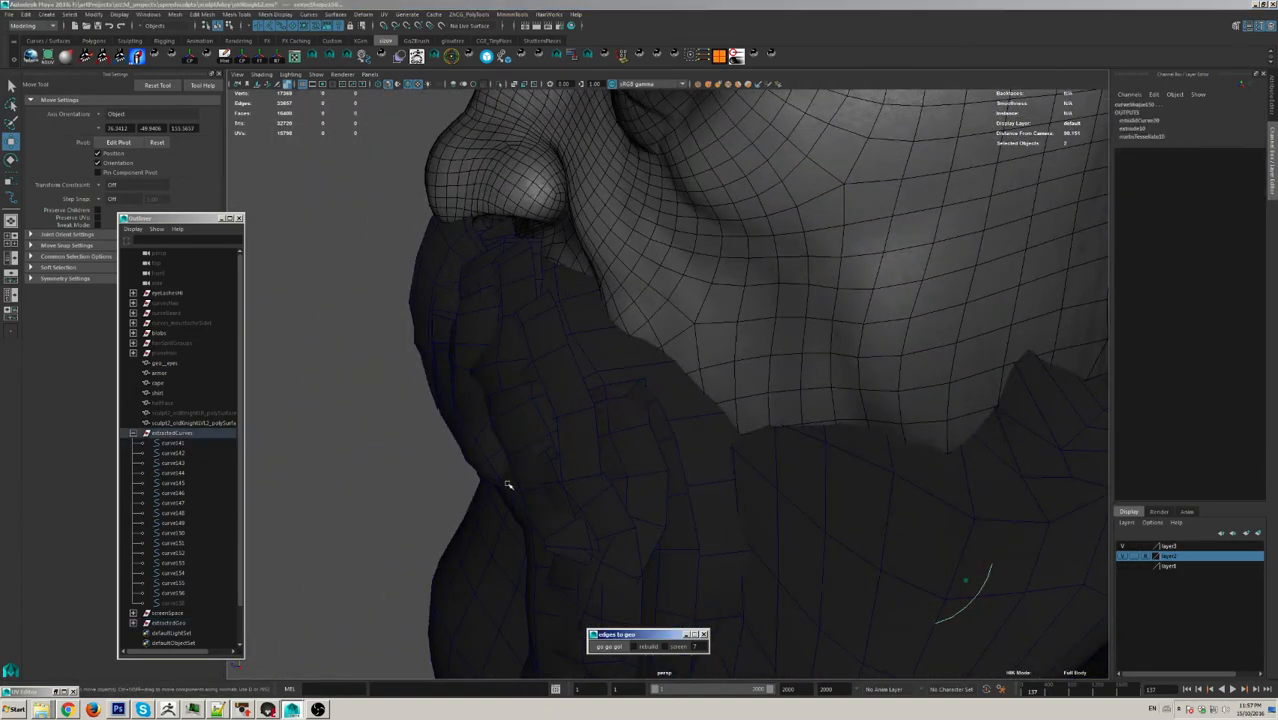
{"action": "left_click", "coordinate": [305, 488]}
{"action": "key", "text": "4"}
{"action": "left_click_drag", "start_coordinate": [597, 357], "coordinate": [656, 394]}
{"action": "key", "text": "5"}
{"action": "key", "text": "ctrl+z"}
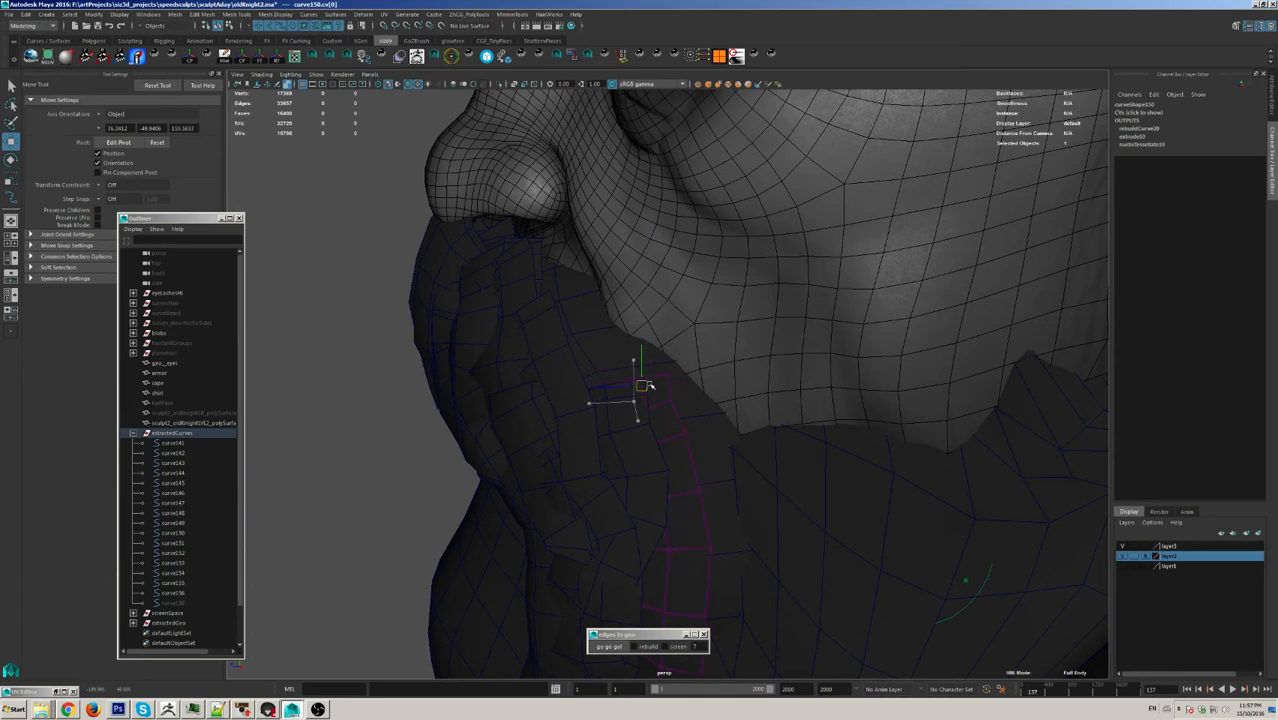
Step: Deselect the curve and examine the moustache strips from the front and the side
{"action": "left_click_drag", "start_coordinate": [648, 385], "coordinate": [694, 414], "text": "alt"}
{"action": "right_click_drag", "start_coordinate": [694, 414], "coordinate": [613, 428], "text": "alt"}
{"action": "left_click_drag", "start_coordinate": [613, 428], "coordinate": [680, 432], "text": "alt"}
{"action": "left_click", "coordinate": [456, 473]}
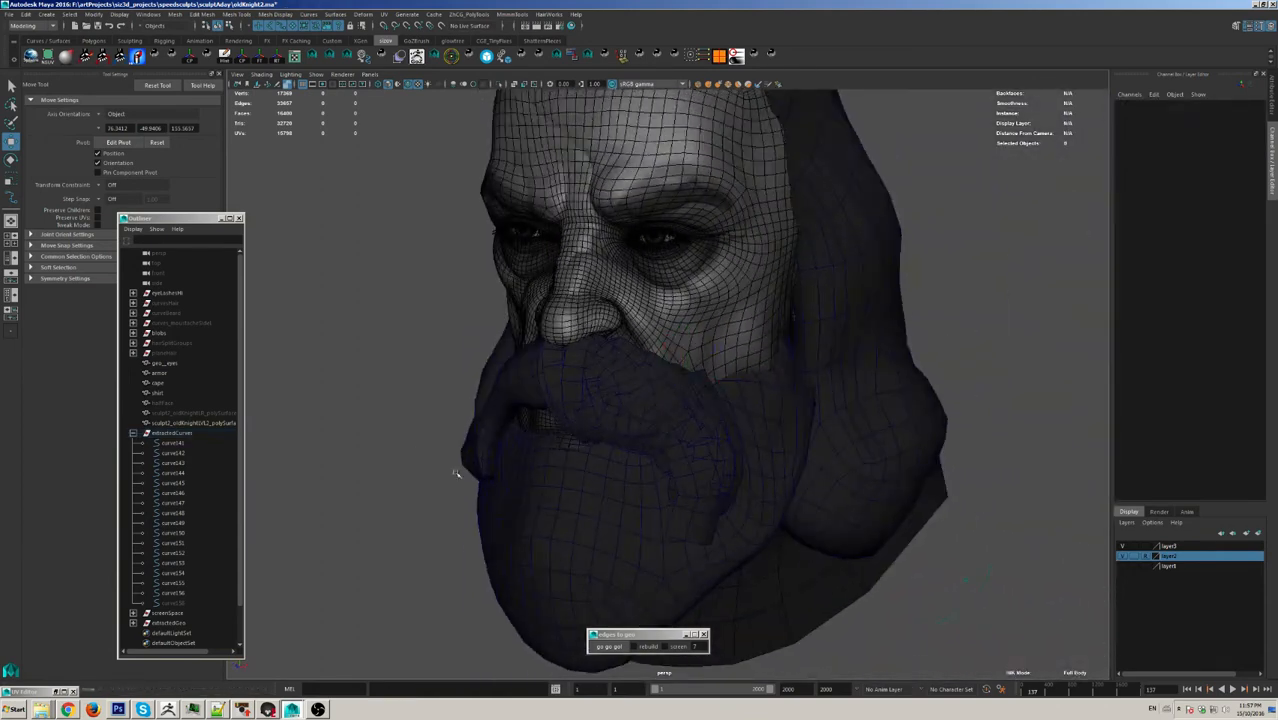
{"action": "right_click_drag", "start_coordinate": [834, 572], "coordinate": [704, 508], "text": "alt"}
{"action": "left_click_drag", "start_coordinate": [704, 508], "coordinate": [842, 516], "text": "alt"}
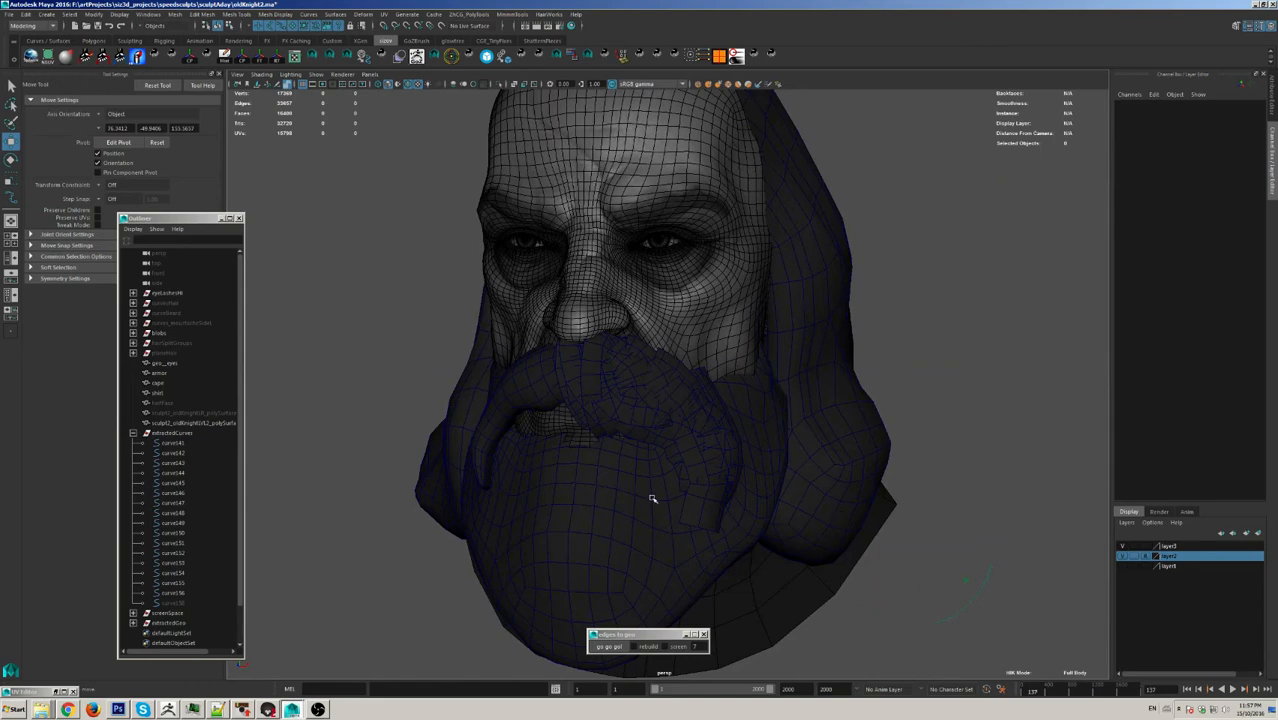
{"action": "left_click_drag", "start_coordinate": [797, 460], "coordinate": [645, 476], "text": "alt"}
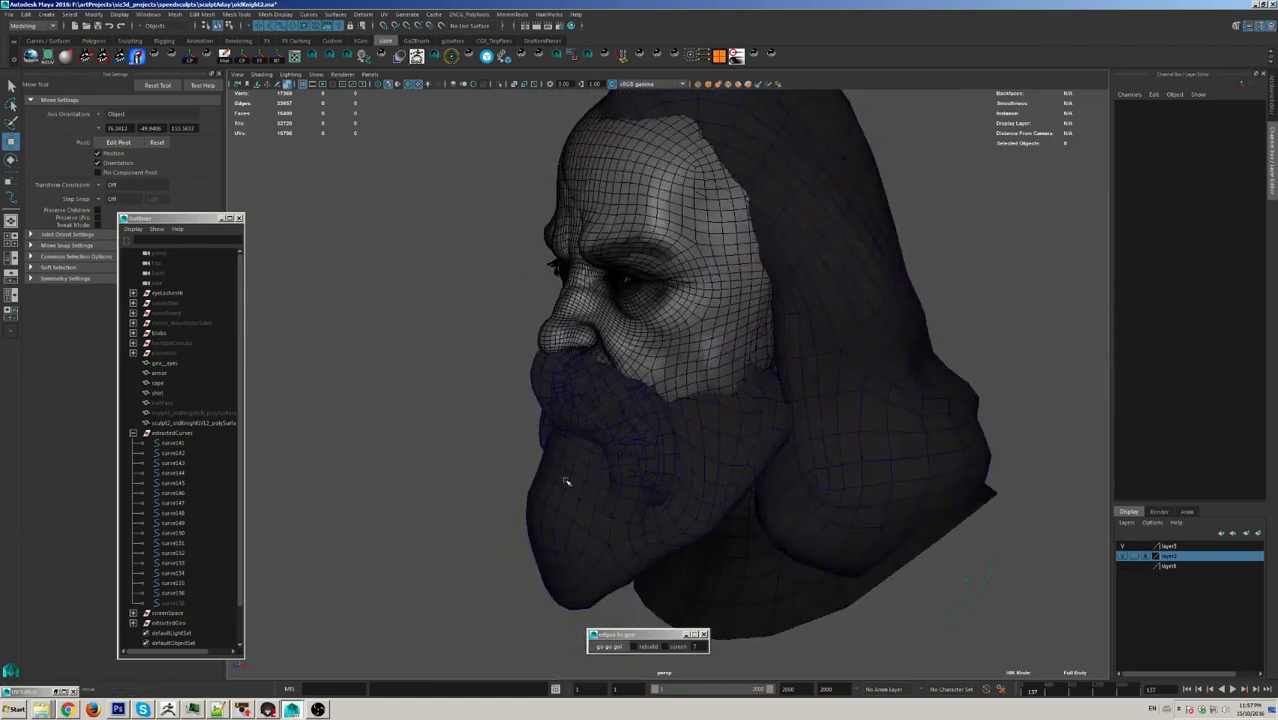
{"action": "left_click_drag", "start_coordinate": [566, 482], "coordinate": [610, 466], "text": "alt"}
{"action": "right_click_drag", "start_coordinate": [610, 466], "coordinate": [692, 514], "text": "alt"}
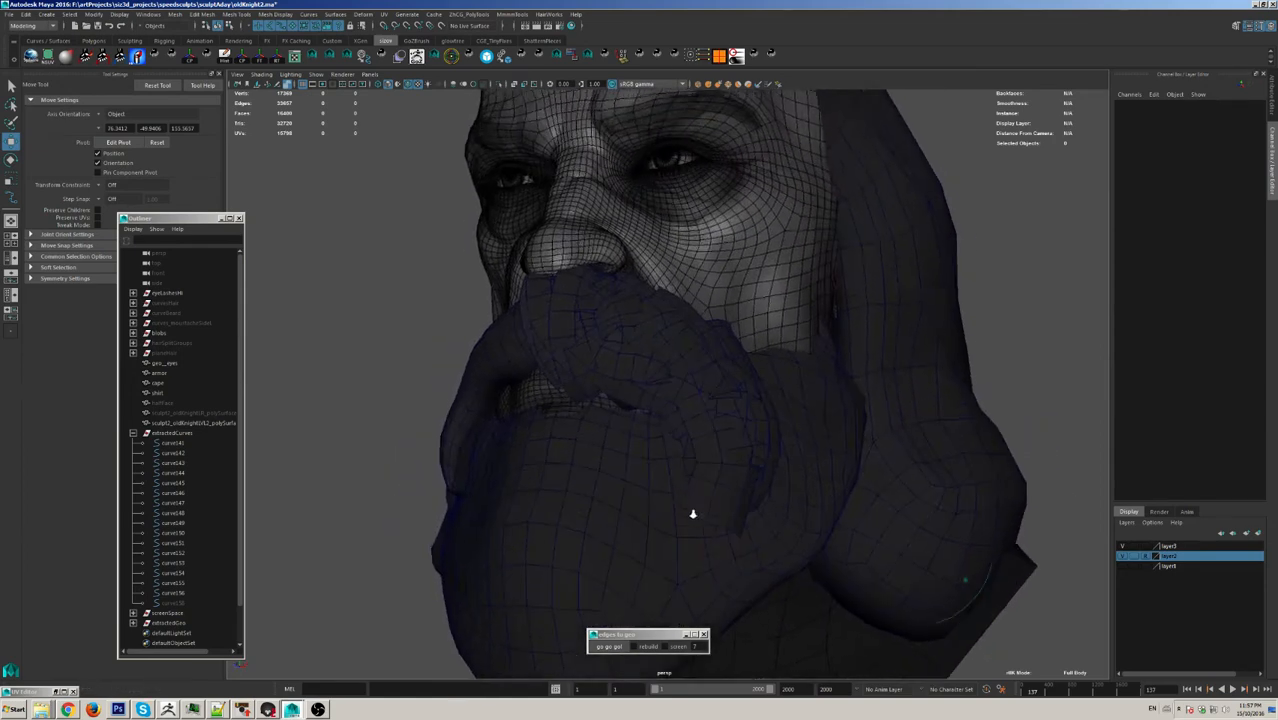
{"action": "left_click_drag", "start_coordinate": [693, 514], "coordinate": [679, 514], "text": "alt"}
{"action": "right_click_drag", "start_coordinate": [679, 514], "coordinate": [635, 520], "text": "alt"}
Step: Select the beard mesh and start GF Curve on Mesh for drawing on its surface
{"action": "left_click", "coordinate": [598, 514]}
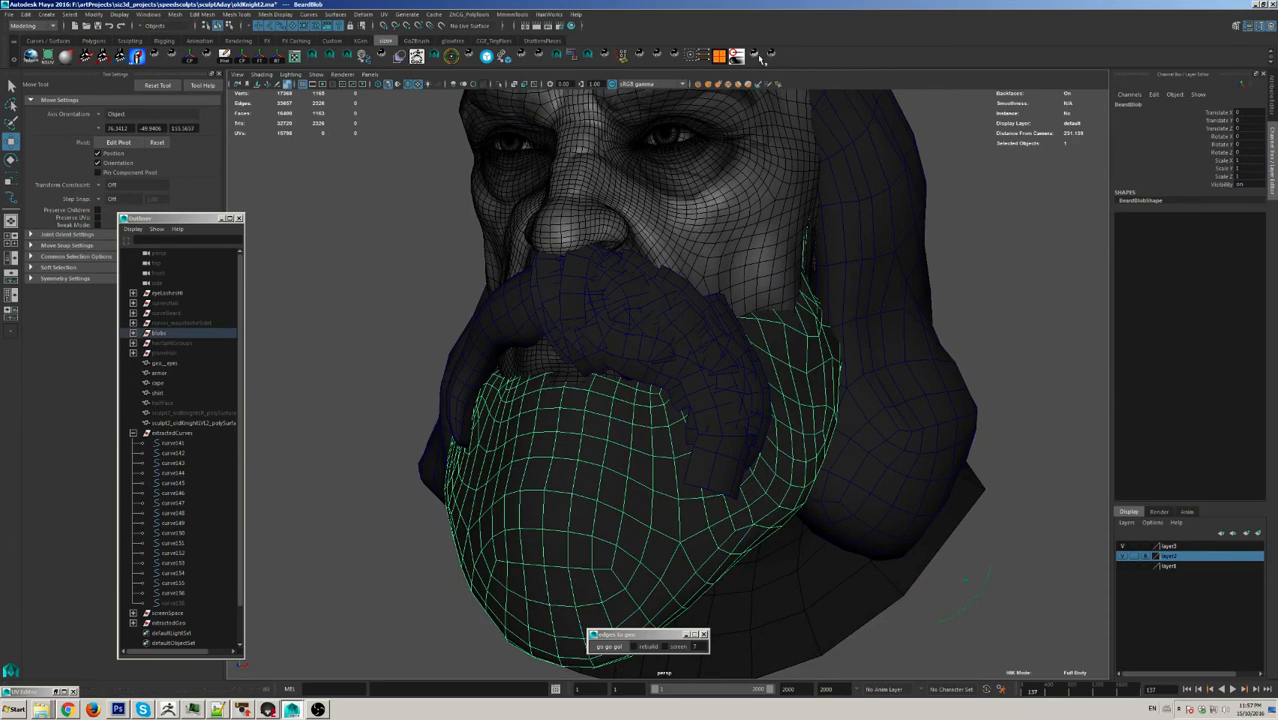
{"action": "left_click", "coordinate": [756, 56]}
{"action": "left_click_drag", "start_coordinate": [594, 542], "coordinate": [591, 511], "text": "alt"}
{"action": "left_click", "coordinate": [1069, 382]}
{"action": "right_click_drag", "start_coordinate": [576, 482], "coordinate": [620, 482], "text": "alt"}
{"action": "left_click_drag", "start_coordinate": [620, 482], "coordinate": [642, 490], "text": "alt"}
{"action": "left_click", "coordinate": [1069, 382]}
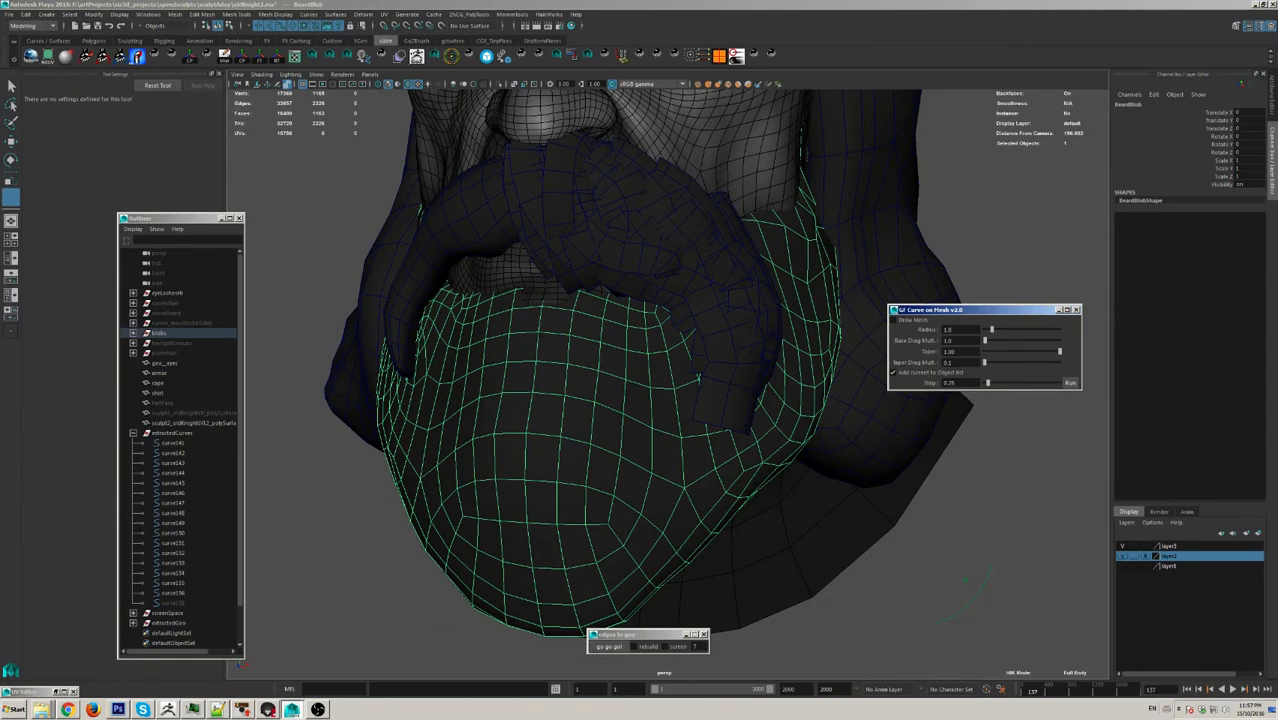
Step: Draw a set of long flowing guide curves down the front of the beard, from beneath the moustache towards the chin
{"action": "mouse_move", "coordinate": [554, 314]}
{"action": "left_mouse_down"}
{"action": "mouse_move", "coordinate": [582, 525]}
{"action": "mouse_move", "coordinate": [611, 615]}
{"action": "left_mouse_up"}
{"action": "middle_click_drag", "start_coordinate": [611, 615], "coordinate": [598, 584], "text": "alt"}
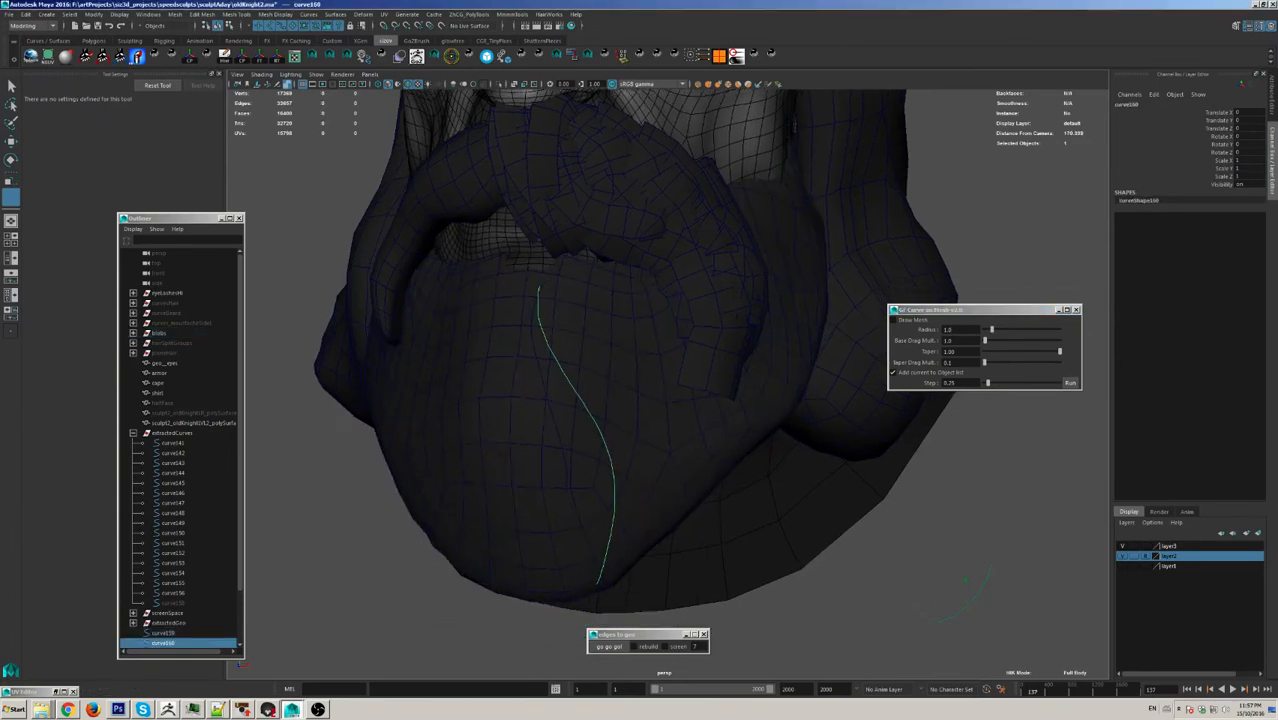
{"action": "mouse_move", "coordinate": [562, 298]}
{"action": "left_mouse_down"}
{"action": "mouse_move", "coordinate": [654, 548]}
{"action": "mouse_move", "coordinate": [606, 334]}
{"action": "mouse_move", "coordinate": [630, 526]}
{"action": "mouse_move", "coordinate": [589, 592]}
{"action": "left_mouse_up"}
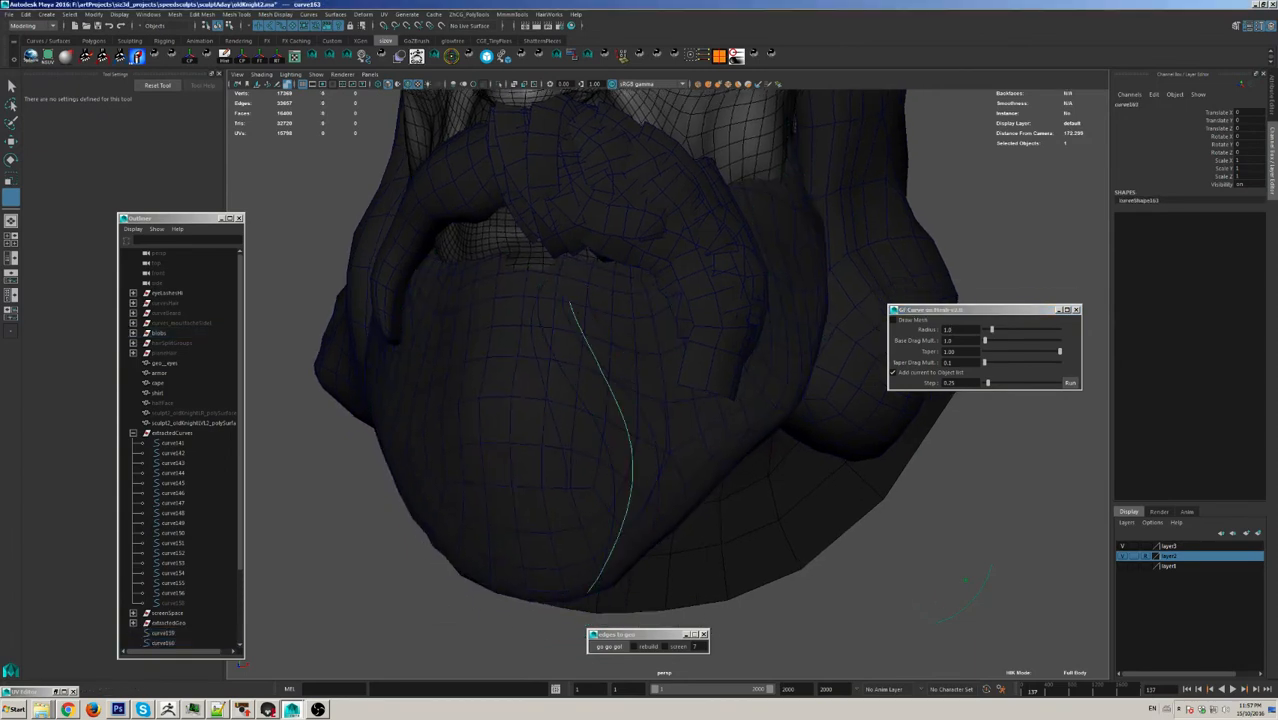
{"action": "left_click_drag", "start_coordinate": [505, 283], "coordinate": [532, 590]}
{"action": "left_click_drag", "start_coordinate": [546, 280], "coordinate": [522, 538]}
{"action": "mouse_move", "coordinate": [566, 330]}
{"action": "left_mouse_down"}
{"action": "mouse_move", "coordinate": [575, 432]}
{"action": "mouse_move", "coordinate": [554, 566]}
{"action": "left_mouse_up"}
{"action": "left_click_drag", "start_coordinate": [519, 368], "coordinate": [525, 585]}
{"action": "left_click_drag", "start_coordinate": [622, 534], "coordinate": [502, 518], "text": "alt"}
{"action": "mouse_move", "coordinate": [616, 290]}
{"action": "left_mouse_down"}
{"action": "mouse_move", "coordinate": [656, 497]}
{"action": "mouse_move", "coordinate": [633, 383]}
{"action": "mouse_move", "coordinate": [640, 536]}
{"action": "left_mouse_up"}
{"action": "mouse_move", "coordinate": [640, 536]}
{"action": "left_mouse_down", "text": "alt"}
{"action": "mouse_move", "coordinate": [713, 485]}
{"action": "mouse_move", "coordinate": [580, 485]}
{"action": "left_mouse_up", "text": "alt"}
Step: Select all newly drawn beard curves plus the profile curve, and generate strips from them with edges to geo
{"action": "key", "text": "q"}
{"action": "scroll", "coordinate": [165, 515], "scroll_direction": "down", "scroll_amount": 5}
{"action": "left_click", "coordinate": [165, 483]}
{"action": "left_click", "coordinate": [183, 583], "text": "shift"}
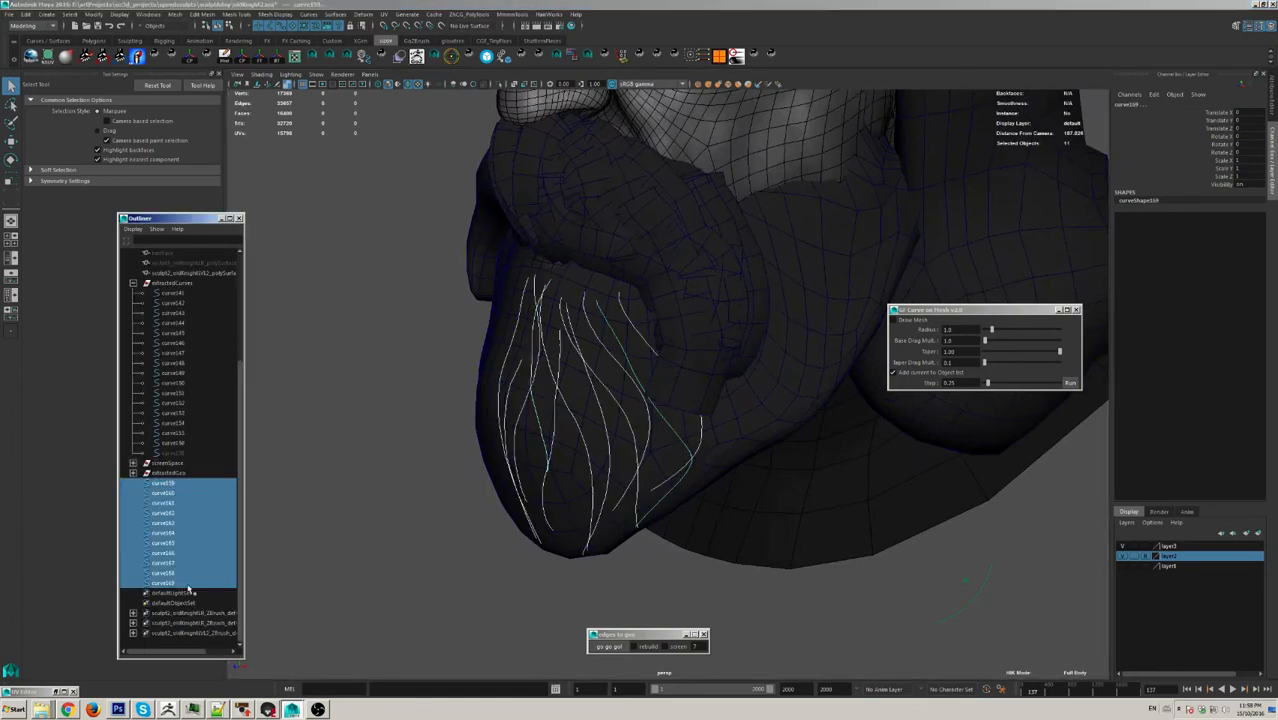
{"action": "left_click", "coordinate": [953, 612], "text": "shift"}
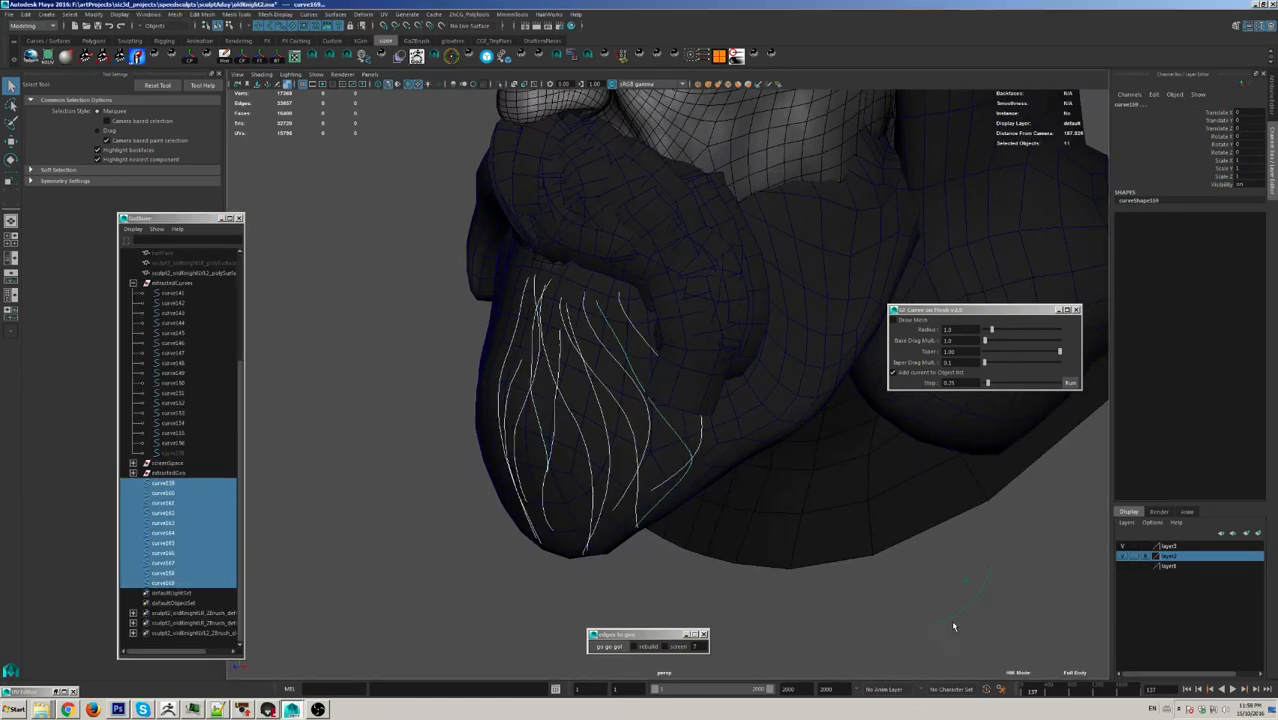
{"action": "left_click", "coordinate": [608, 646]}
{"action": "mouse_move", "coordinate": [656, 551]}
{"action": "left_mouse_down", "text": "alt"}
{"action": "mouse_move", "coordinate": [682, 539]}
{"action": "mouse_move", "coordinate": [673, 547]}
{"action": "left_mouse_up", "text": "alt"}
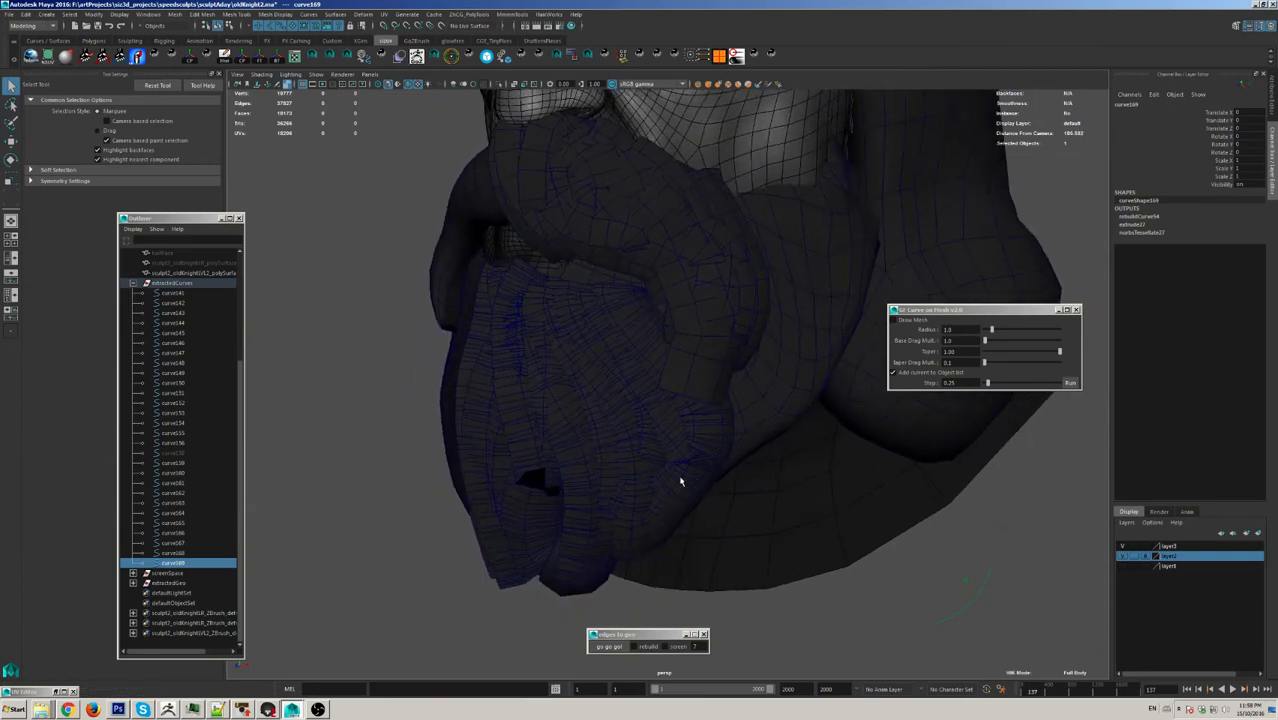
{"action": "mouse_move", "coordinate": [680, 482]}
{"action": "left_mouse_down", "text": "alt"}
{"action": "mouse_move", "coordinate": [630, 428]}
{"action": "mouse_move", "coordinate": [675, 472]}
{"action": "left_mouse_up", "text": "alt"}
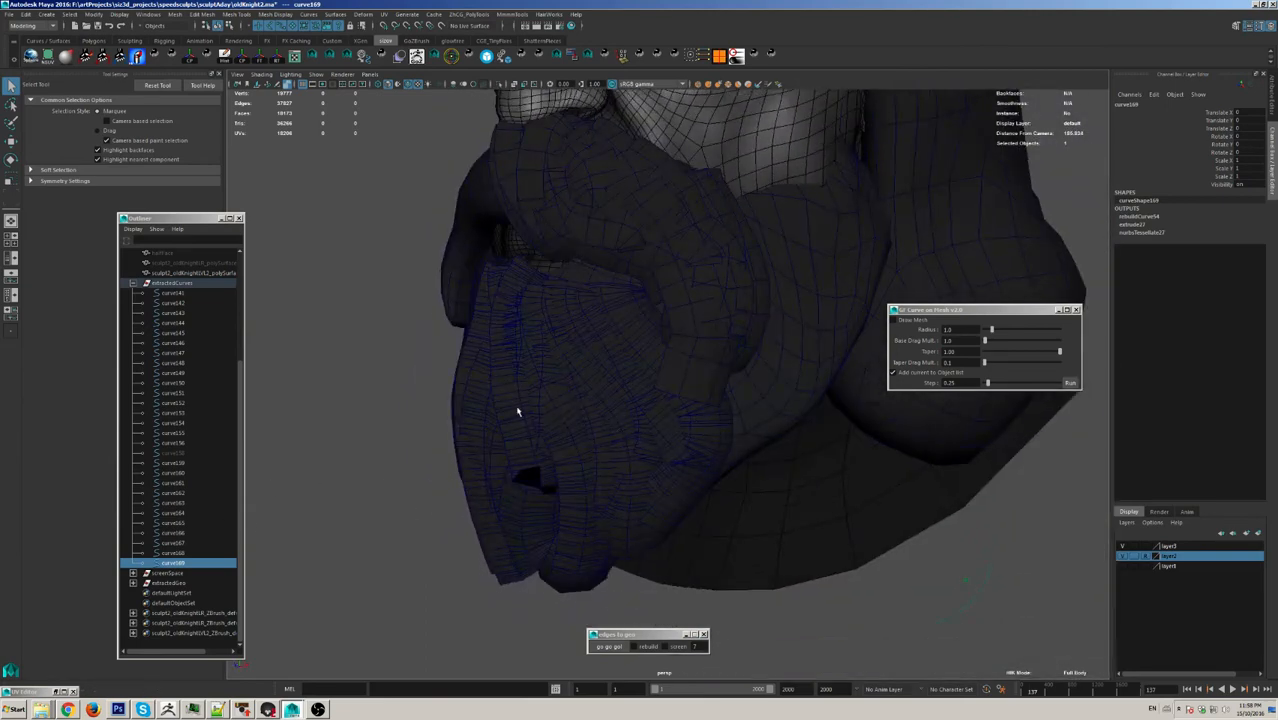
Step: Try selecting the new beard strips in the viewport, excluding the beard mesh and the guide curves from the selection
{"action": "left_click_drag", "start_coordinate": [598, 508], "coordinate": [557, 525], "text": "alt"}
{"action": "left_click_drag", "start_coordinate": [585, 536], "coordinate": [760, 545]}
{"action": "left_click", "coordinate": [612, 521]}
{"action": "right_click_drag", "start_coordinate": [760, 545], "coordinate": [628, 559], "text": "alt"}
{"action": "left_click_drag", "start_coordinate": [456, 424], "coordinate": [680, 578]}
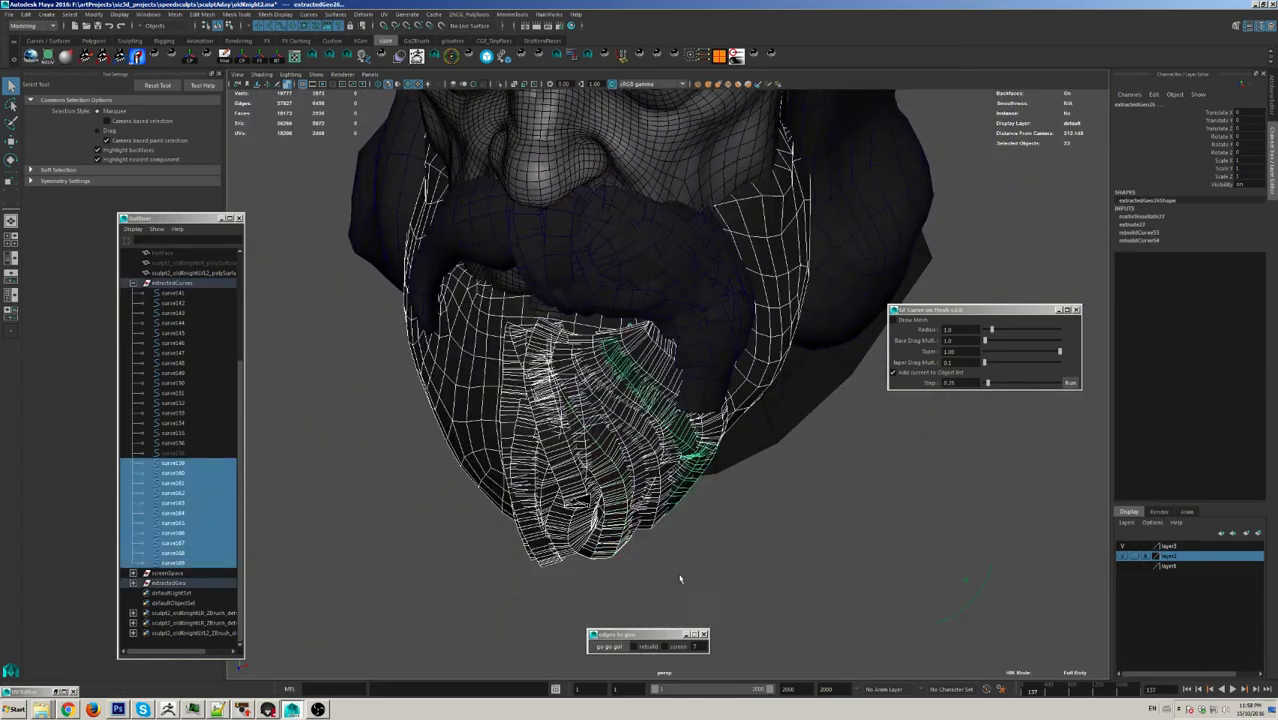
{"action": "left_click", "coordinate": [468, 453], "text": "ctrl"}
{"action": "middle_click_drag", "start_coordinate": [195, 518], "coordinate": [201, 555]}
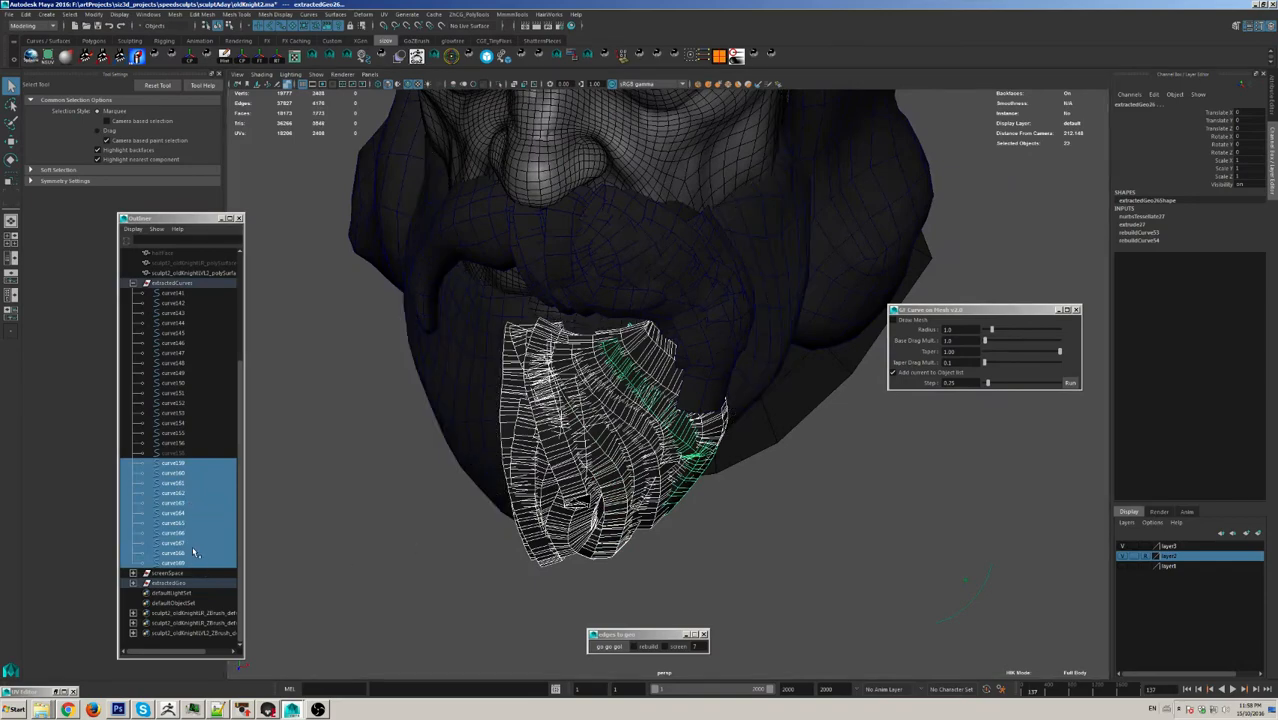
{"action": "left_click", "coordinate": [194, 560], "text": "ctrl"}
{"action": "left_click", "coordinate": [189, 544], "text": "ctrl"}
{"action": "left_click", "coordinate": [186, 516], "text": "ctrl"}
{"action": "left_click", "coordinate": [192, 550], "text": "ctrl"}
{"action": "left_click_drag", "start_coordinate": [680, 485], "coordinate": [587, 482], "text": "alt"}
{"action": "left_click_drag", "start_coordinate": [670, 502], "coordinate": [607, 429], "text": "alt"}
Step: Select the beard strips extractedGeo16 through extractedGeo26 and run edges to geo on them with rebuild enabled
{"action": "left_click", "coordinate": [134, 583]}
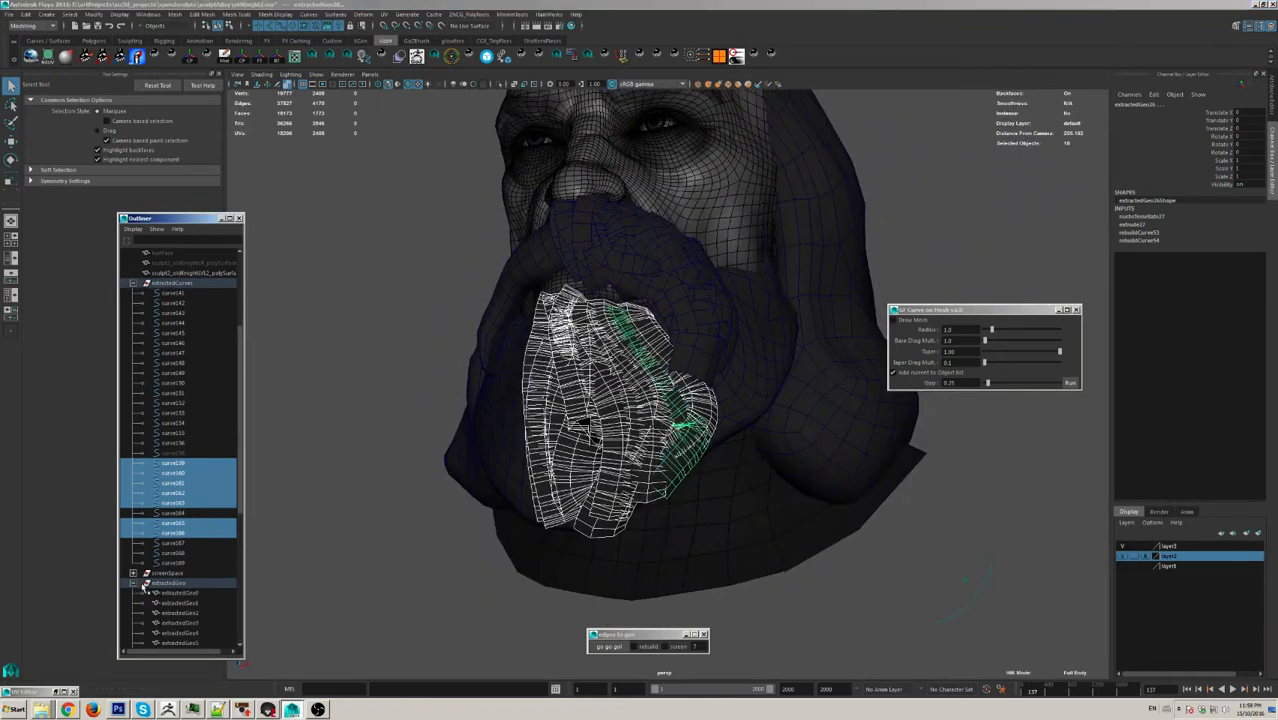
{"action": "scroll", "coordinate": [190, 581], "scroll_direction": "down", "scroll_amount": 9}
{"action": "left_click", "coordinate": [210, 484]}
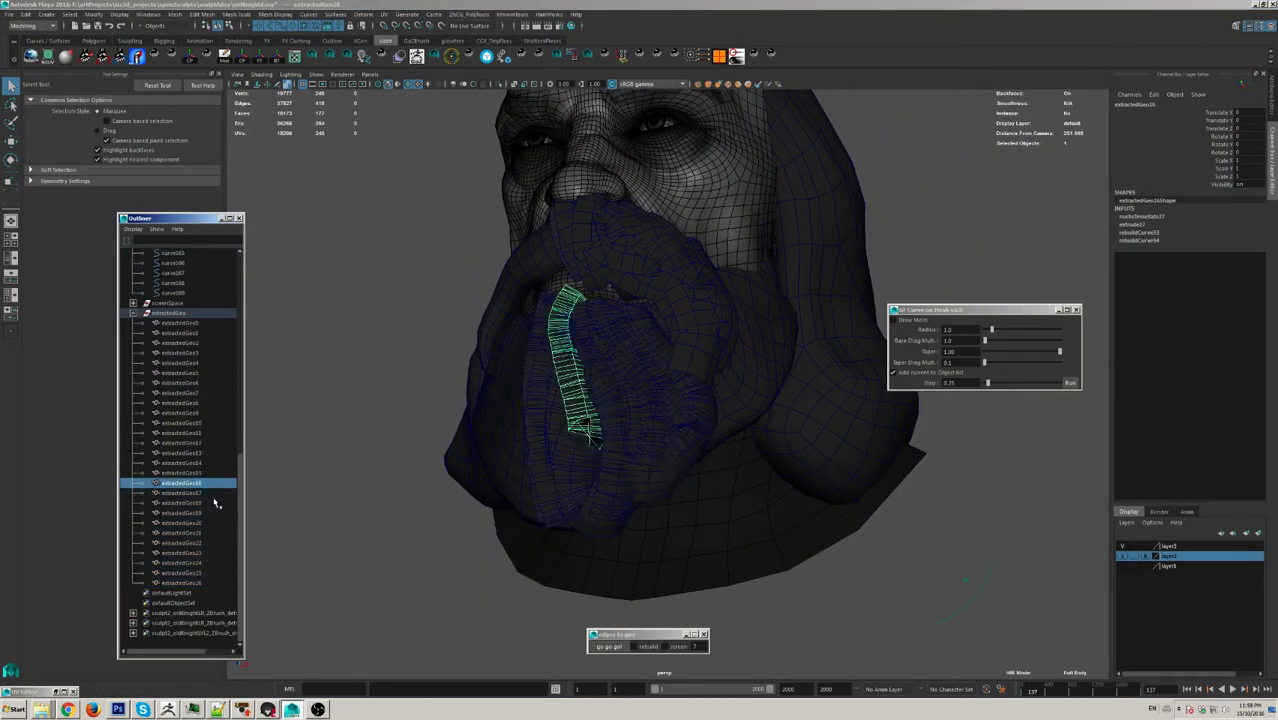
{"action": "left_click", "coordinate": [180, 583], "text": "shift"}
{"action": "left_click_drag", "start_coordinate": [650, 480], "coordinate": [644, 587], "text": "alt"}
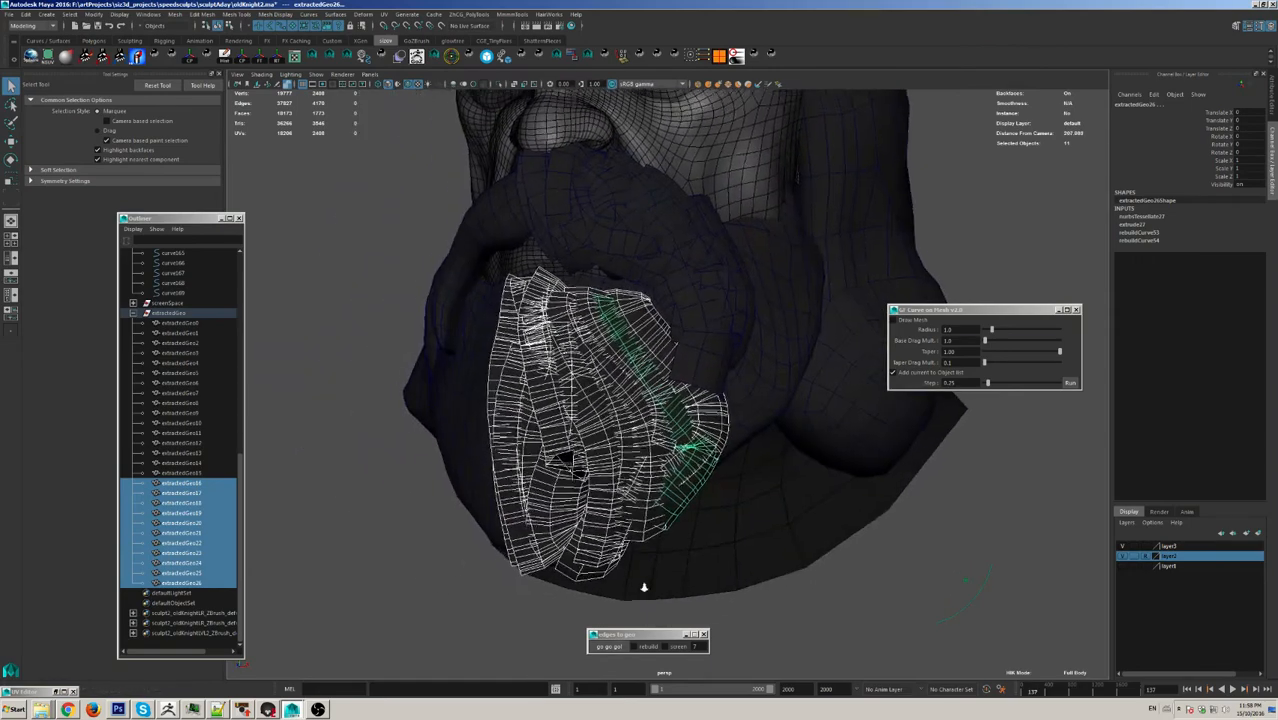
{"action": "right_click_drag", "start_coordinate": [644, 587], "coordinate": [636, 590], "text": "alt"}
{"action": "left_click", "coordinate": [635, 646]}
{"action": "left_click", "coordinate": [609, 646]}
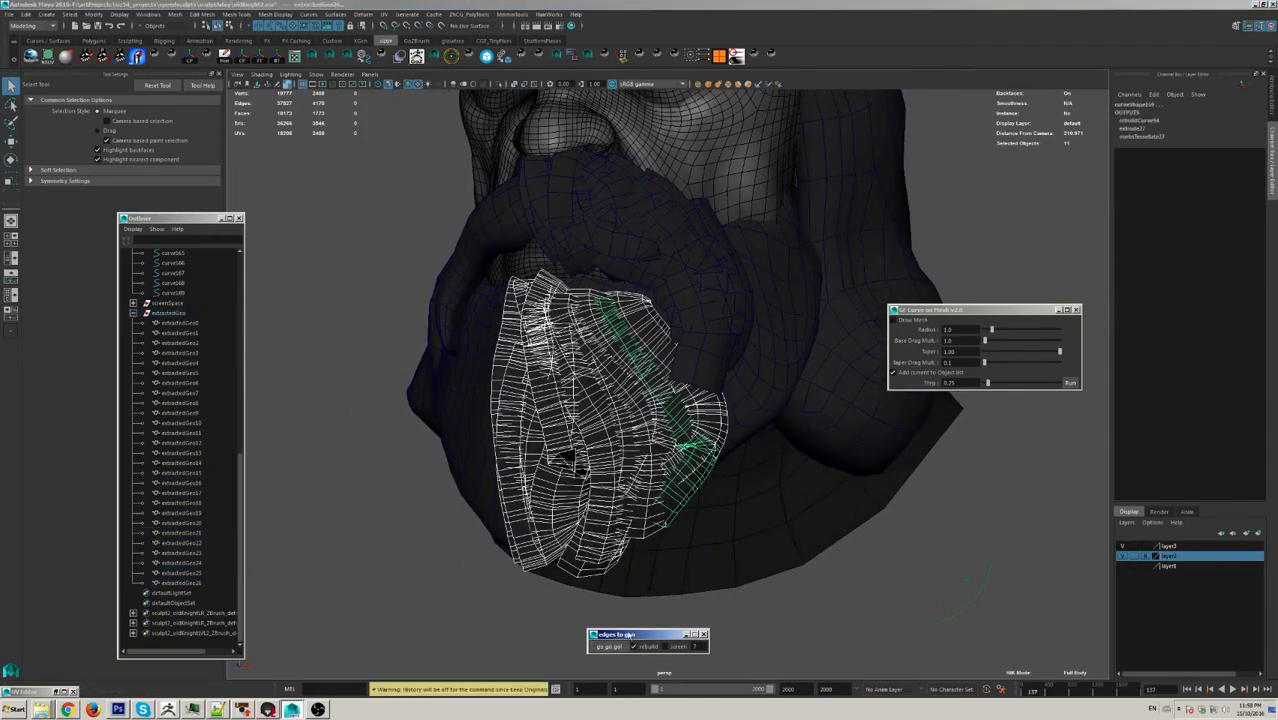
Step: Select the beard mesh BeardBlob and make it the live surface
{"action": "left_click_drag", "start_coordinate": [633, 557], "coordinate": [633, 514], "text": "alt"}
{"action": "left_click", "coordinate": [633, 514]}
{"action": "left_click", "coordinate": [603, 647]}
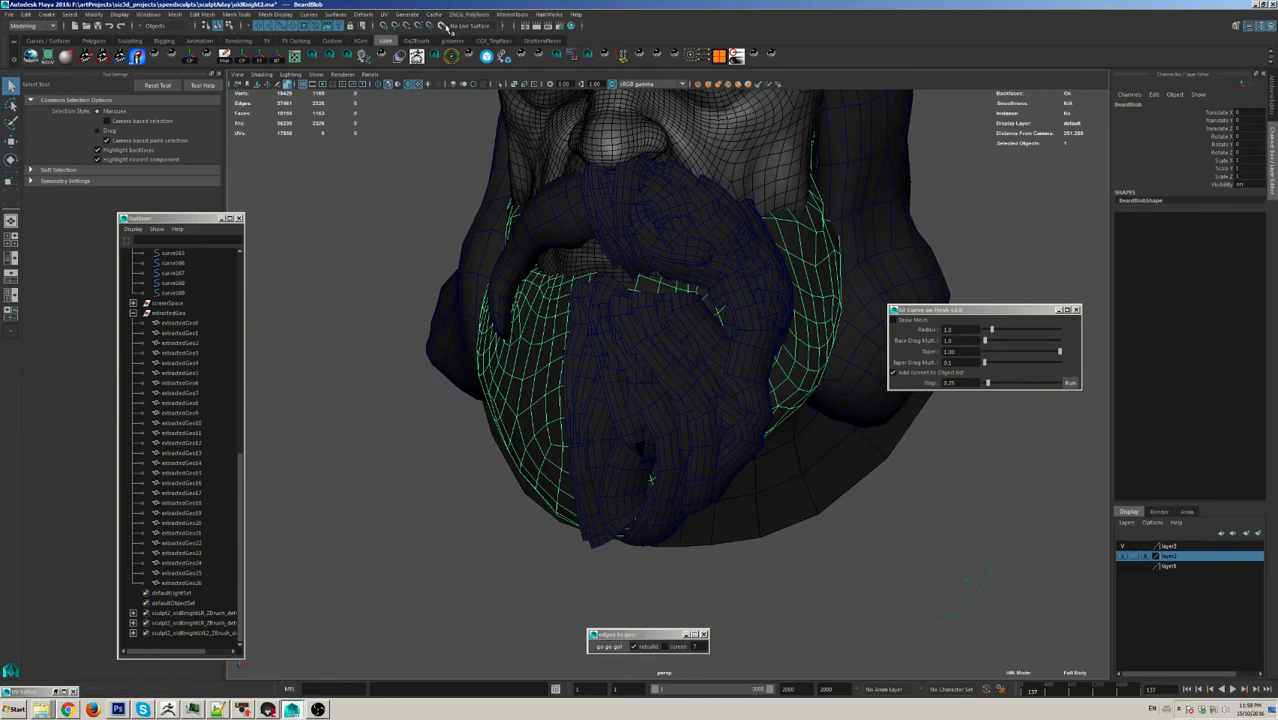
{"action": "left_click", "coordinate": [598, 588]}
Step: Retrieve the guide curve of strip extractedGeo17 and reposition its top end control vertex on the beard surface
{"action": "left_click", "coordinate": [672, 448]}
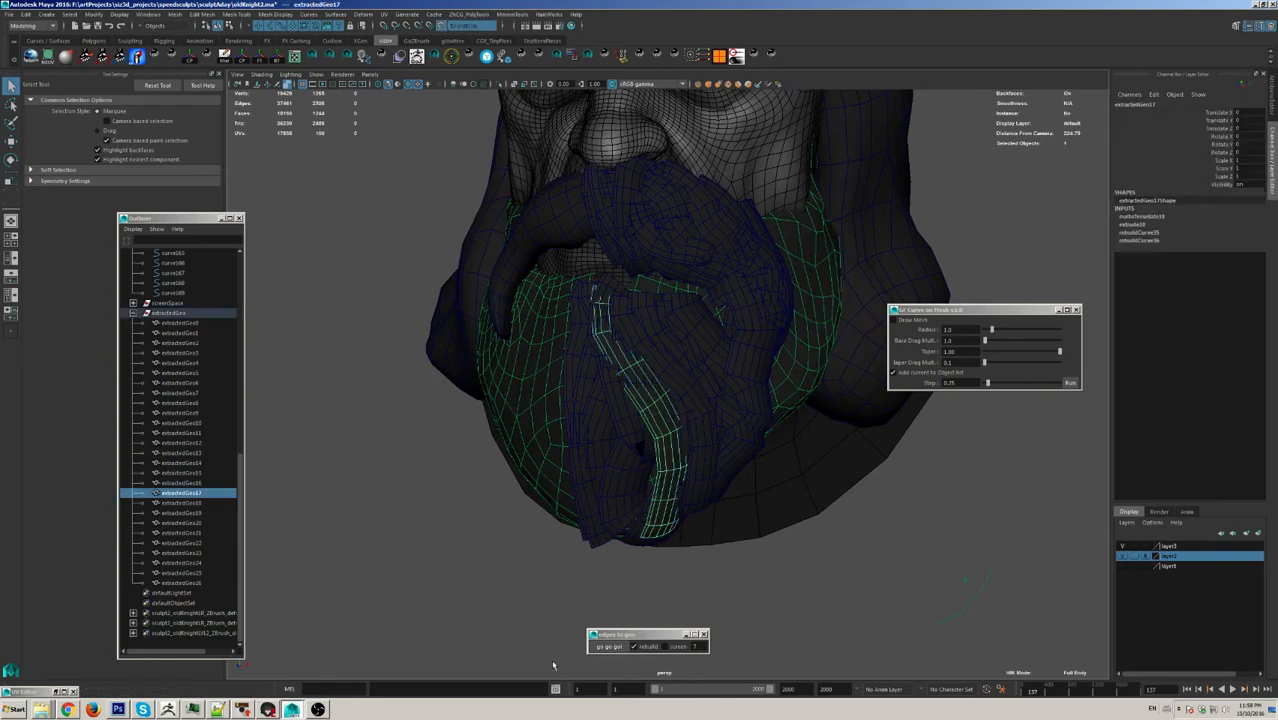
{"action": "left_click", "coordinate": [617, 648]}
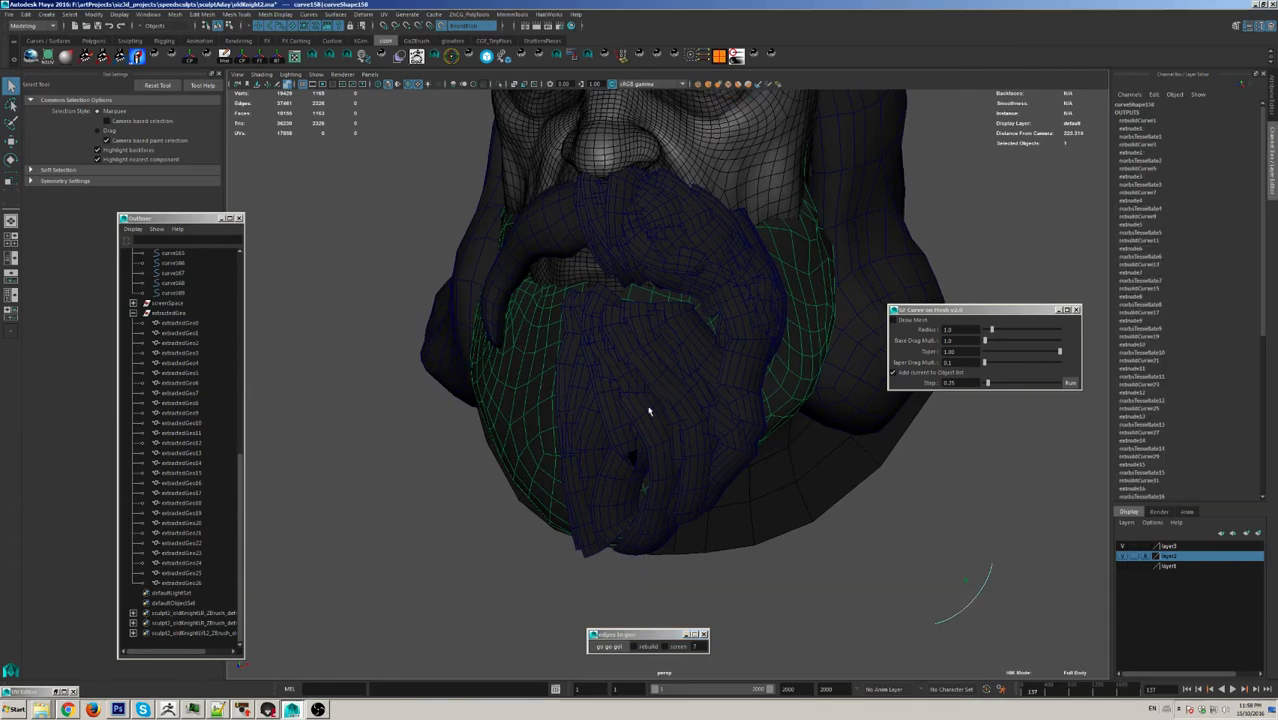
{"action": "key", "text": "4"}
{"action": "left_click_drag", "start_coordinate": [627, 311], "coordinate": [634, 316]}
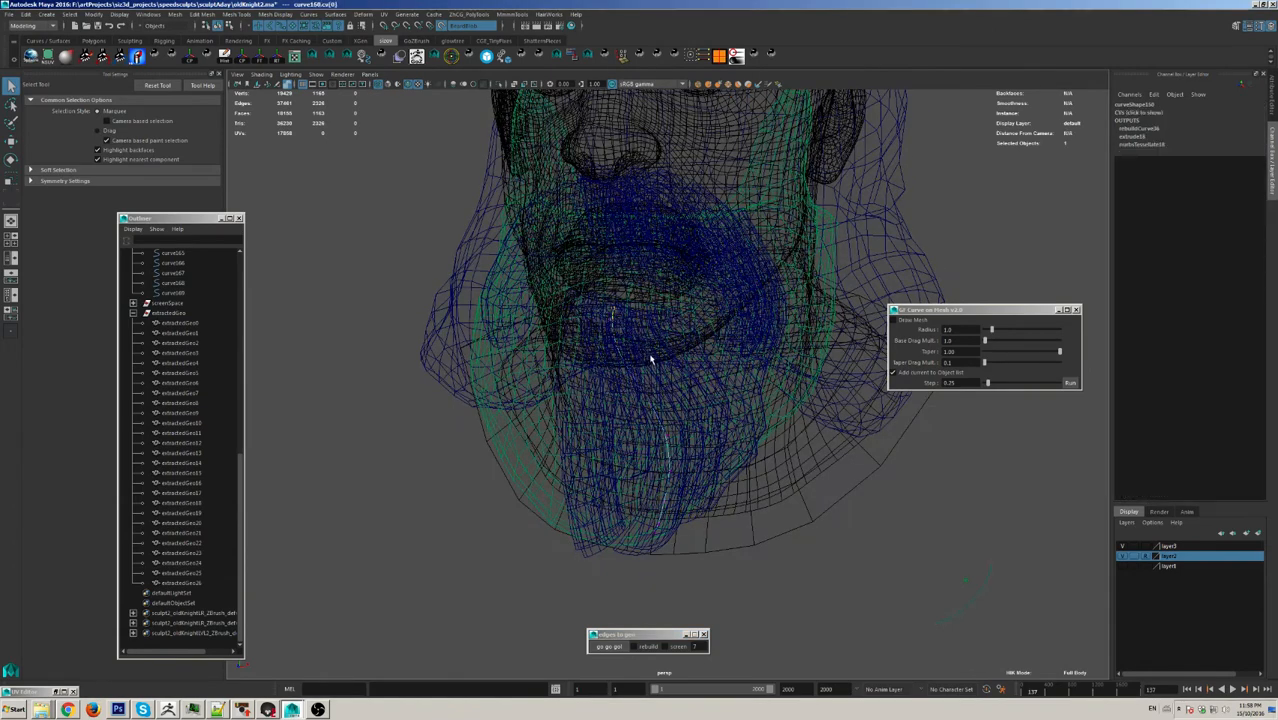
{"action": "key", "text": "w"}
{"action": "key", "text": "5"}
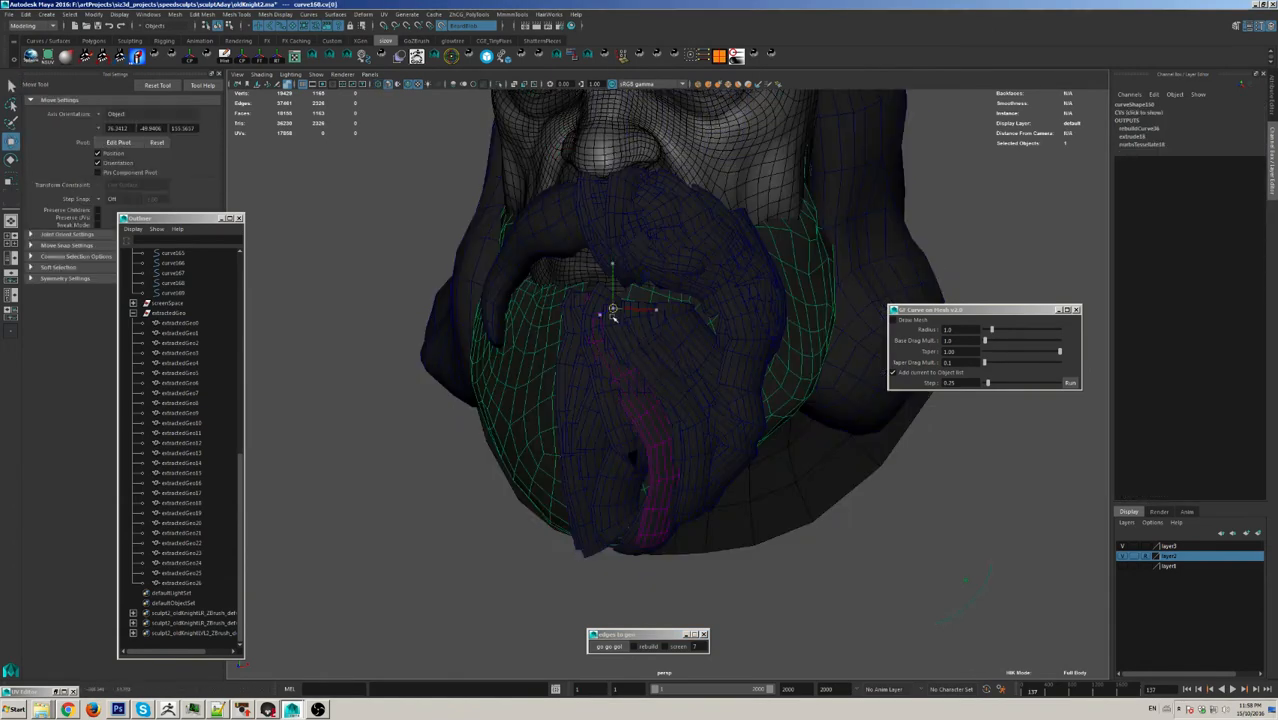
{"action": "mouse_move", "coordinate": [612, 308]}
{"action": "left_mouse_down"}
{"action": "mouse_move", "coordinate": [655, 300]}
{"action": "mouse_move", "coordinate": [613, 306]}
{"action": "left_mouse_up"}
{"action": "left_click_drag", "start_coordinate": [707, 381], "coordinate": [633, 422], "text": "alt"}
Step: Retrieve the guide curve of strip extractedGeo16 and reposition its control vertices along the beard surface
{"action": "left_click", "coordinate": [622, 435]}
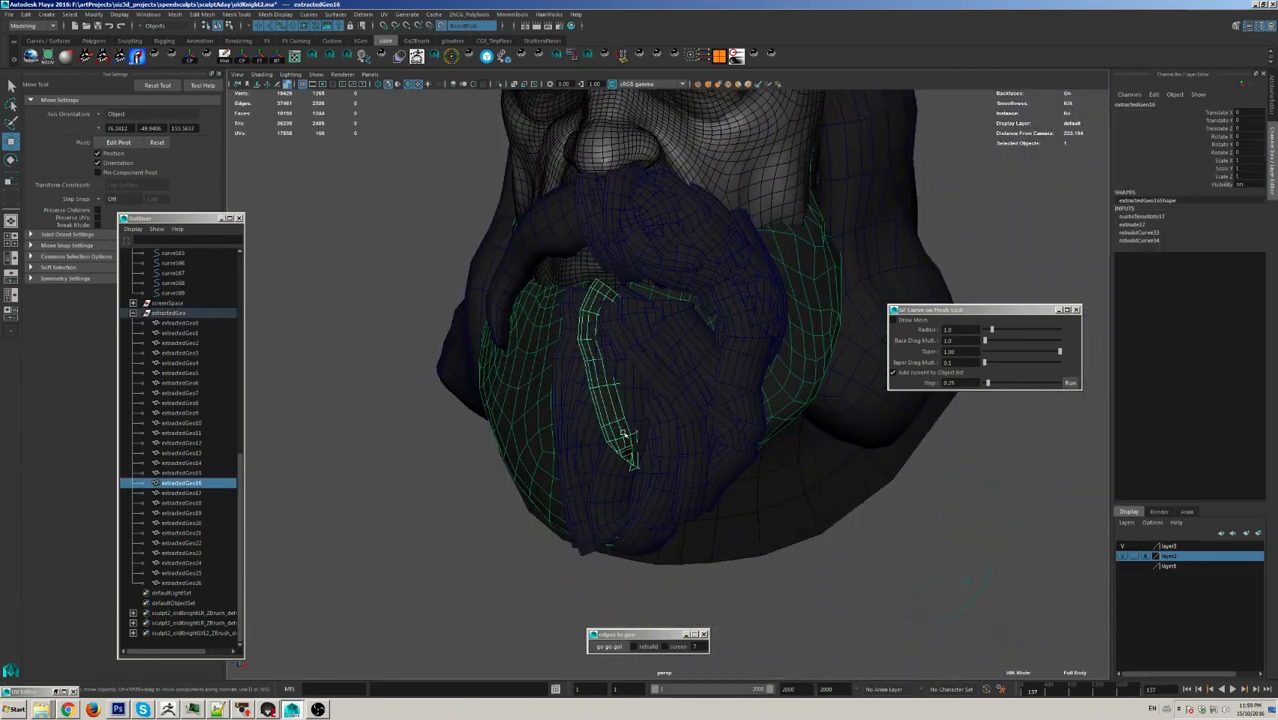
{"action": "left_click", "coordinate": [609, 646]}
{"action": "left_click_drag", "start_coordinate": [590, 254], "coordinate": [612, 295]}
{"action": "left_click_drag", "start_coordinate": [596, 458], "coordinate": [622, 478]}
{"action": "left_click_drag", "start_coordinate": [564, 426], "coordinate": [668, 558]}
{"action": "left_click", "coordinate": [614, 647]}
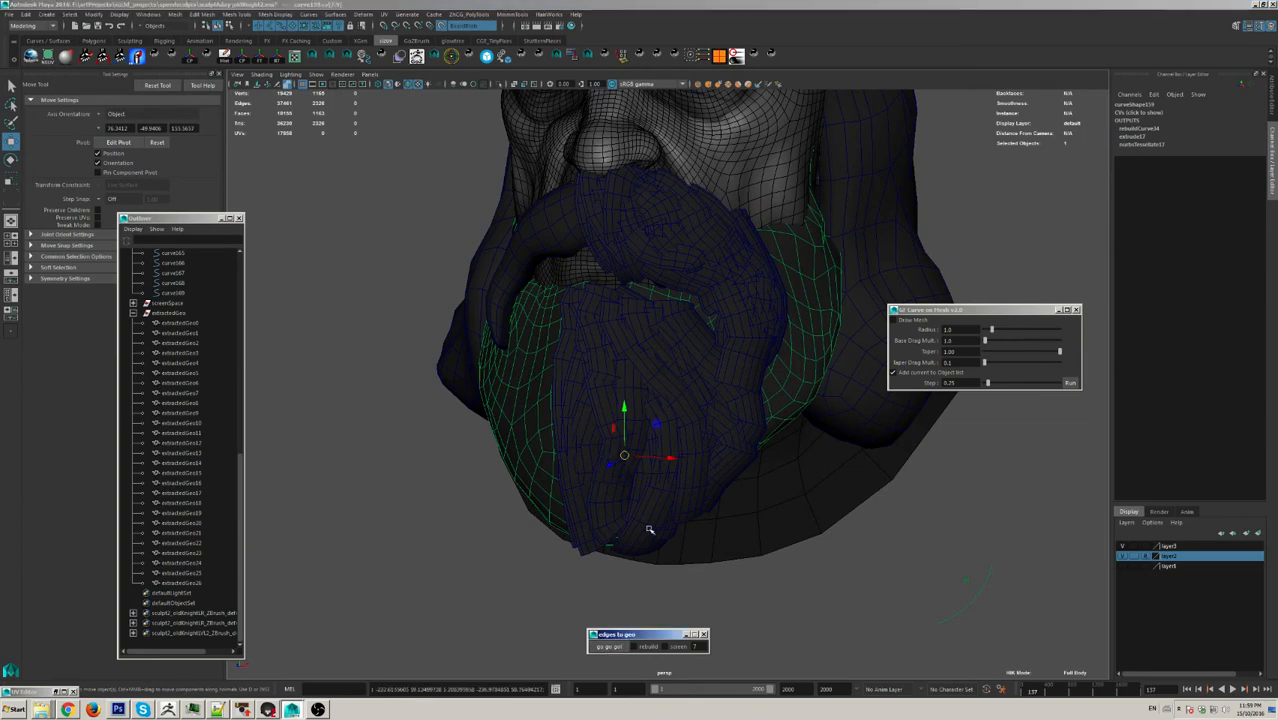
{"action": "left_click_drag", "start_coordinate": [558, 350], "coordinate": [656, 496]}
{"action": "left_click", "coordinate": [612, 647]}
Step: Retrieve the guide curve of the strip along the beard's centre, extractedGeo21, and adjust its lower control vertices
{"action": "left_click_drag", "start_coordinate": [621, 566], "coordinate": [625, 617], "text": "alt"}
{"action": "left_click_drag", "start_coordinate": [640, 510], "coordinate": [745, 446], "text": "alt"}
{"action": "left_click", "coordinate": [672, 484]}
{"action": "left_click_drag", "start_coordinate": [572, 457], "coordinate": [600, 570], "text": "alt"}
{"action": "left_click", "coordinate": [551, 561]}
{"action": "scroll", "coordinate": [636, 622], "scroll_direction": "down", "scroll_amount": 1}
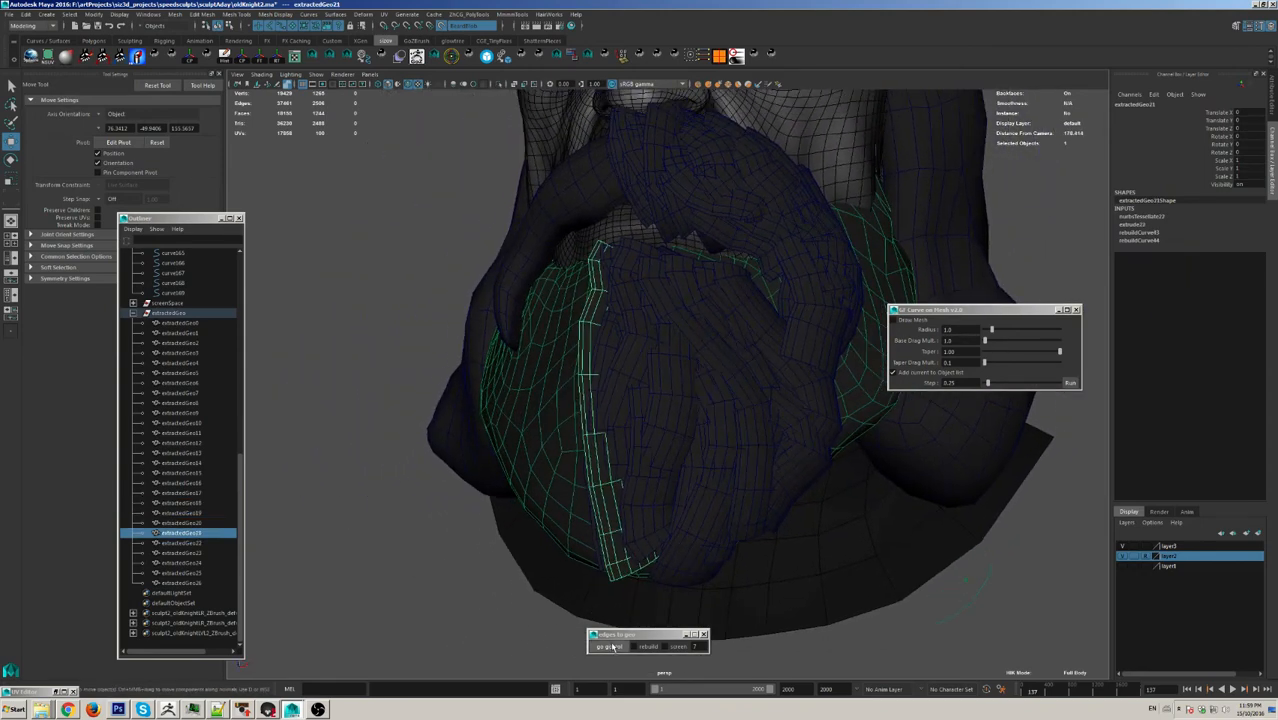
{"action": "left_click", "coordinate": [611, 646]}
{"action": "right_click_drag", "start_coordinate": [839, 597], "coordinate": [222, 565]}
{"action": "mouse_move", "coordinate": [510, 322]}
{"action": "left_mouse_down"}
{"action": "mouse_move", "coordinate": [586, 397]}
{"action": "mouse_move", "coordinate": [681, 579]}
{"action": "left_mouse_up"}
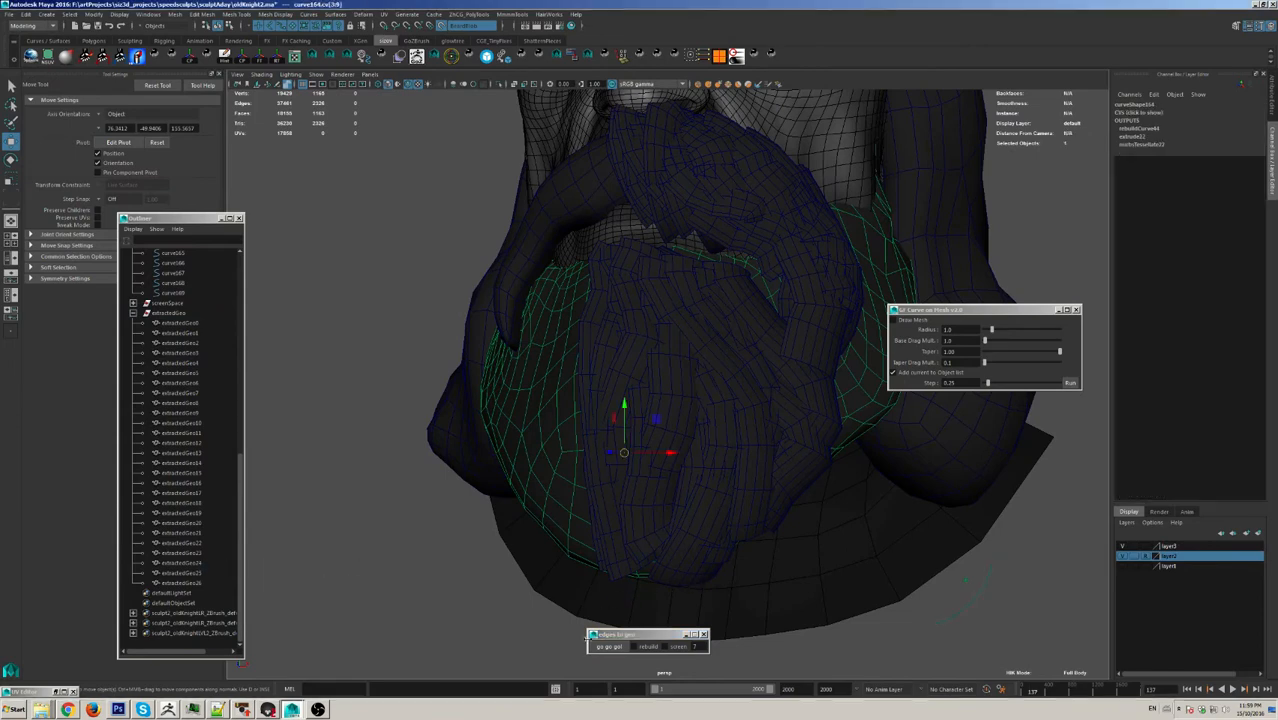
{"action": "left_click", "coordinate": [609, 646]}
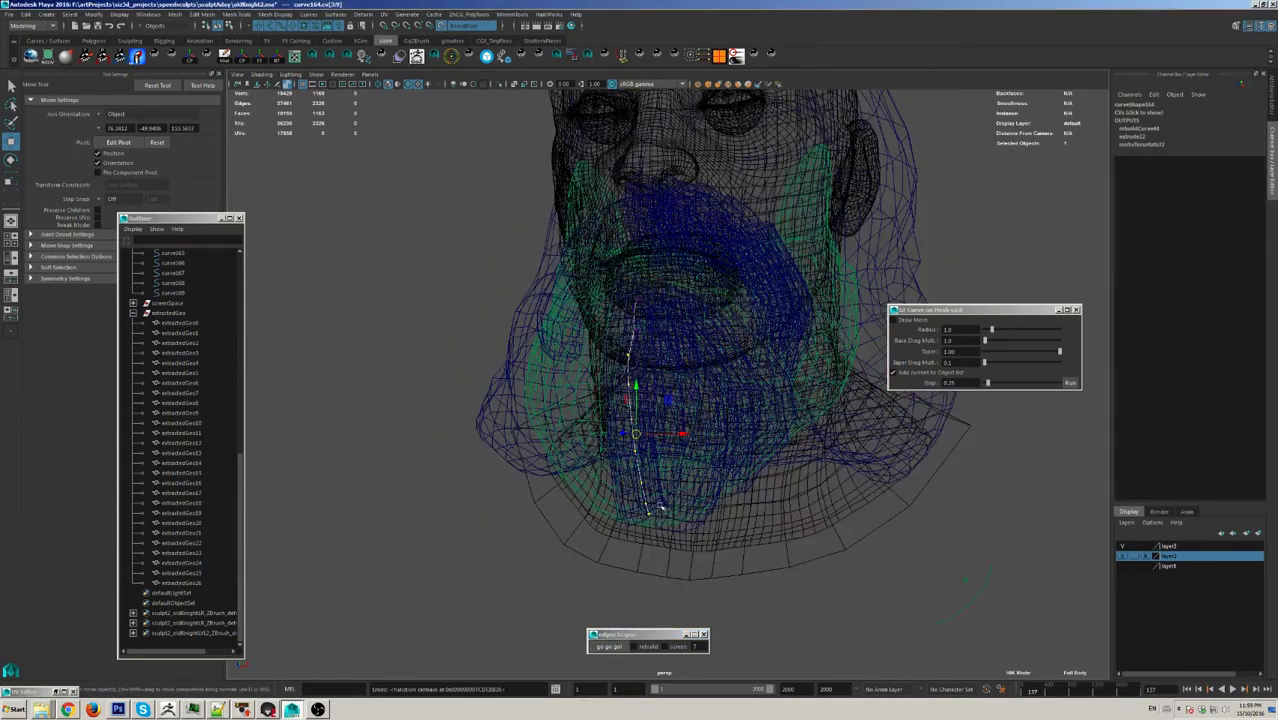
{"action": "left_click", "coordinate": [602, 648]}
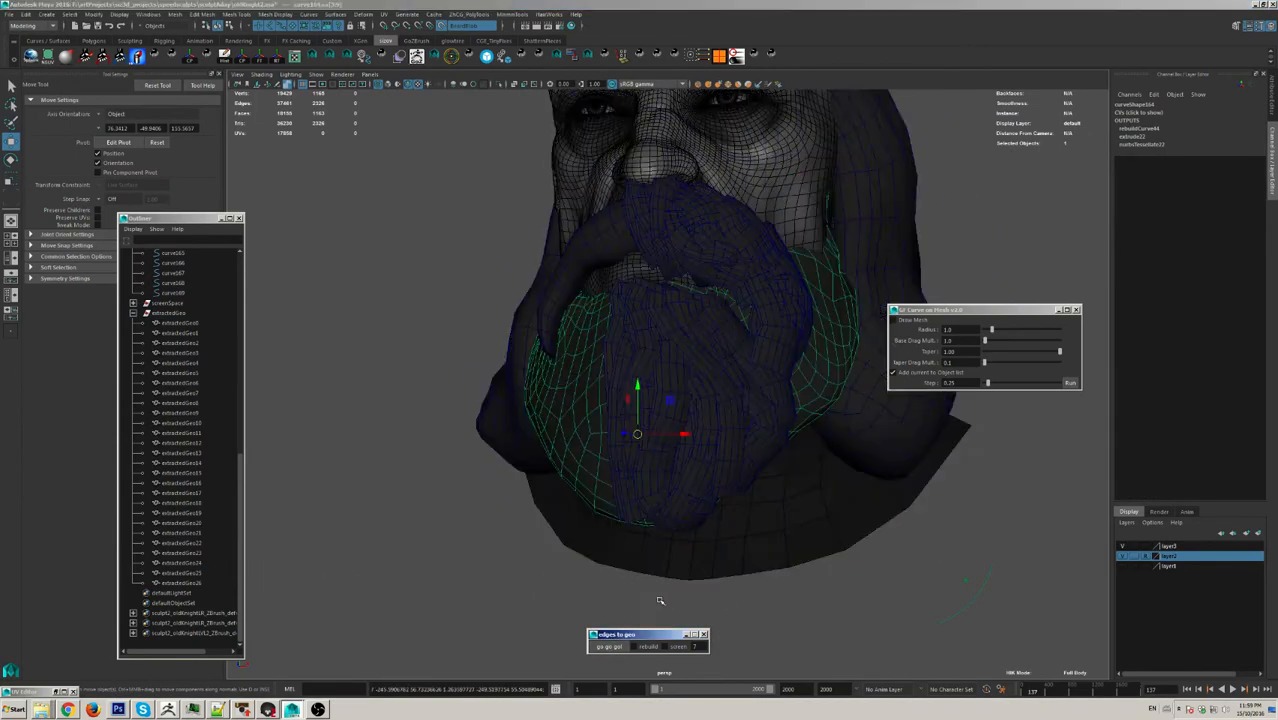
Step: Try to move the end control vertex of the shared profile curve curve158_displayInstance, and undo each move
{"action": "left_click_drag", "start_coordinate": [751, 509], "coordinate": [782, 514], "text": "alt"}
{"action": "right_click_drag", "start_coordinate": [782, 514], "coordinate": [676, 504], "text": "alt"}
{"action": "middle_click_drag", "start_coordinate": [676, 504], "coordinate": [663, 559], "text": "alt"}
{"action": "mouse_move", "coordinate": [686, 505]}
{"action": "left_mouse_down", "text": "alt"}
{"action": "mouse_move", "coordinate": [658, 498]}
{"action": "mouse_move", "coordinate": [703, 503]}
{"action": "left_mouse_up", "text": "alt"}
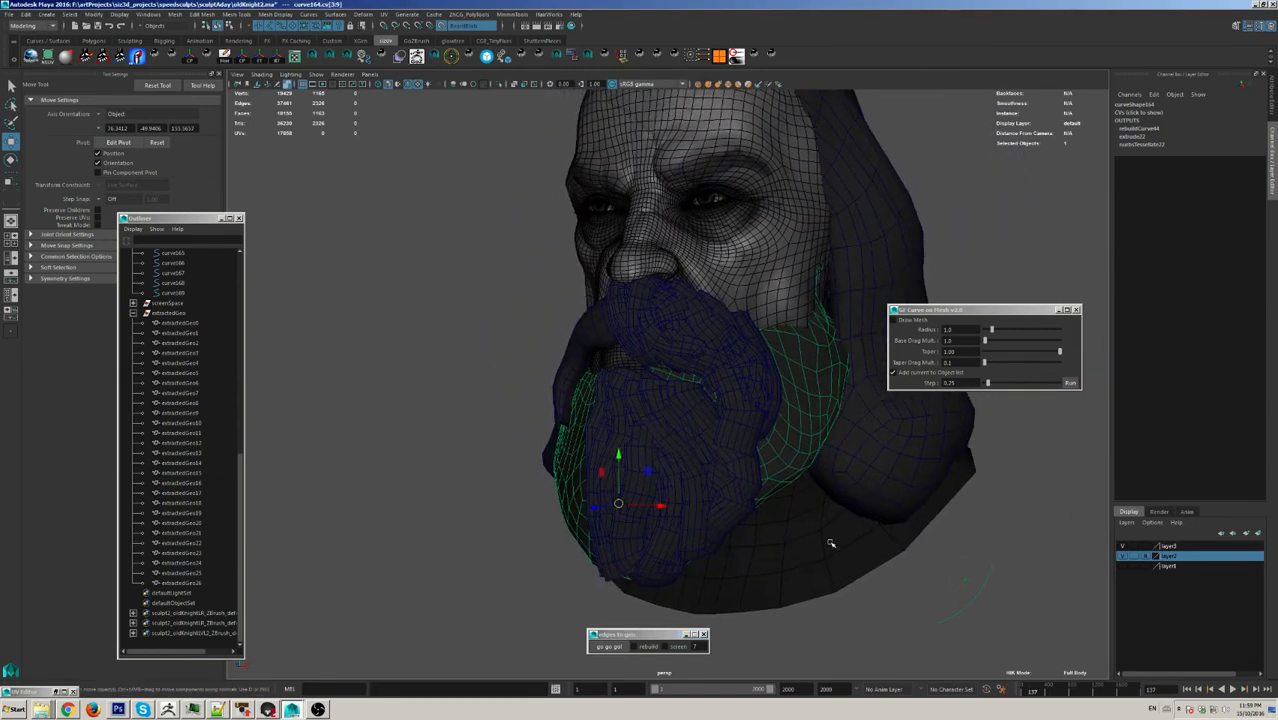
{"action": "left_click_drag", "start_coordinate": [830, 543], "coordinate": [920, 645], "text": "alt"}
{"action": "left_click", "coordinate": [972, 622]}
{"action": "key", "text": "F8"}
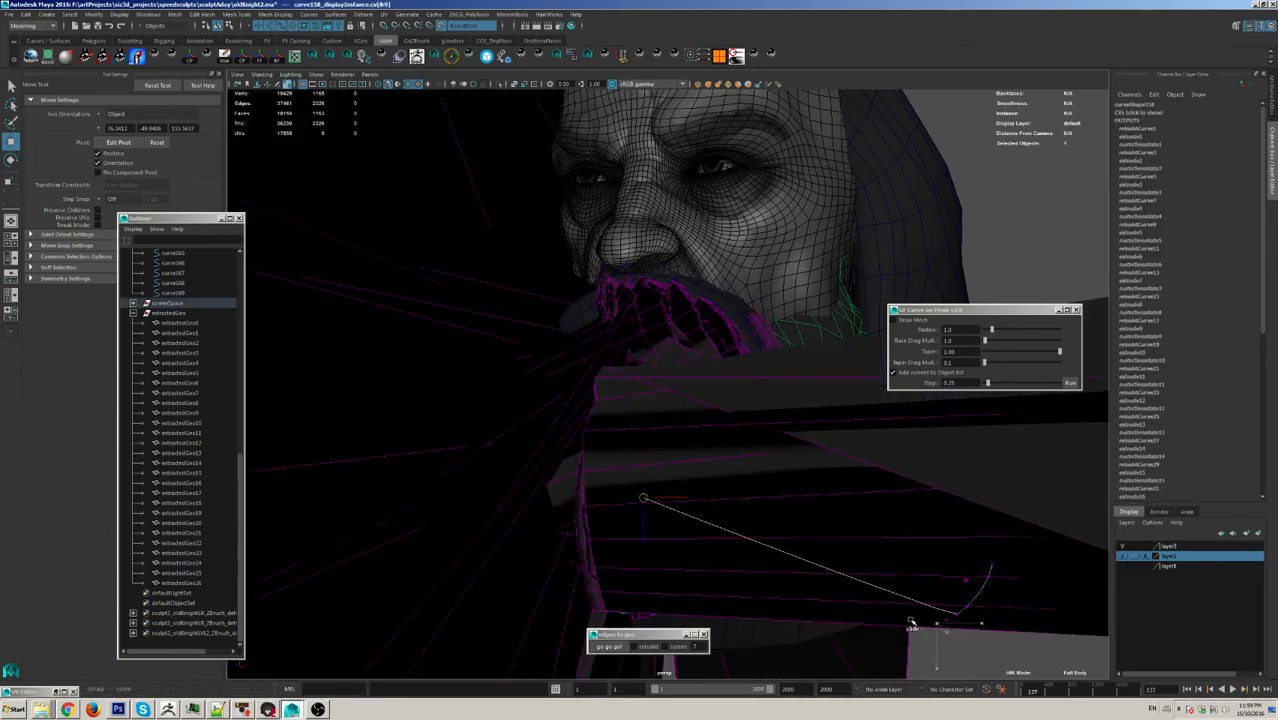
{"action": "key", "text": "ctrl+z"}
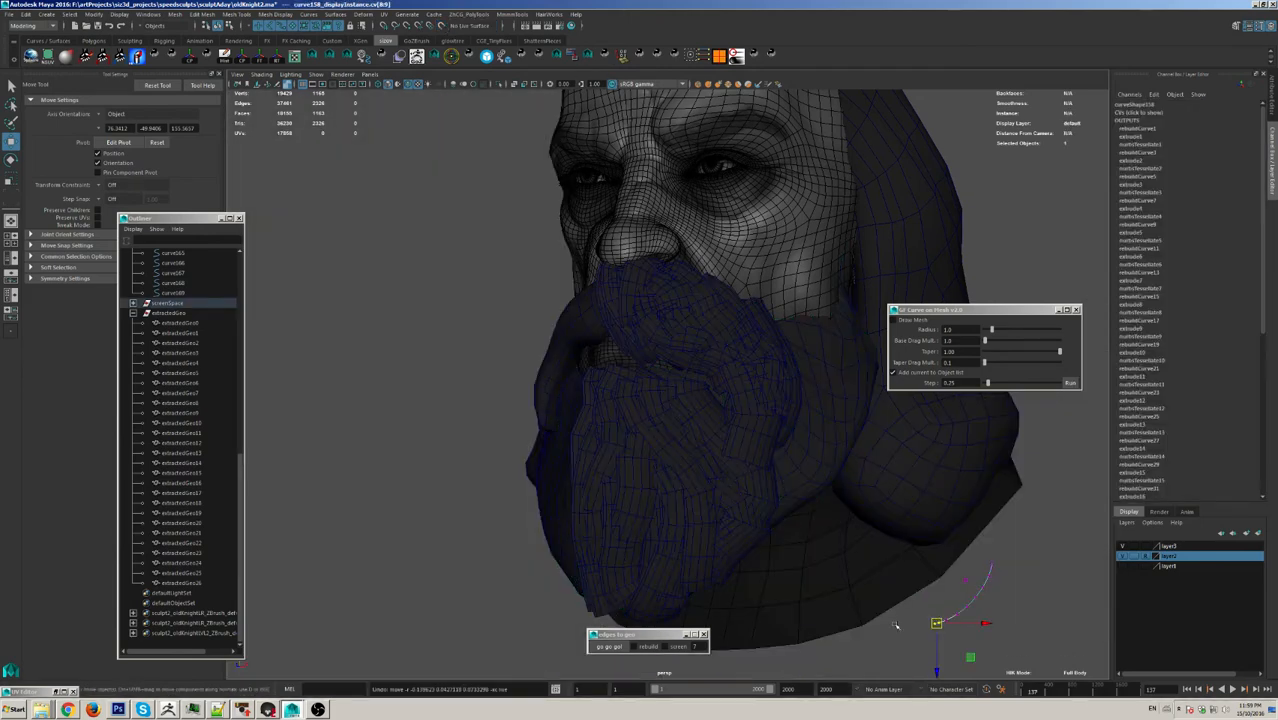
{"action": "mouse_move", "coordinate": [937, 623]}
{"action": "left_mouse_down"}
{"action": "mouse_move", "coordinate": [898, 623]}
{"action": "mouse_move", "coordinate": [956, 632]}
{"action": "left_mouse_up"}
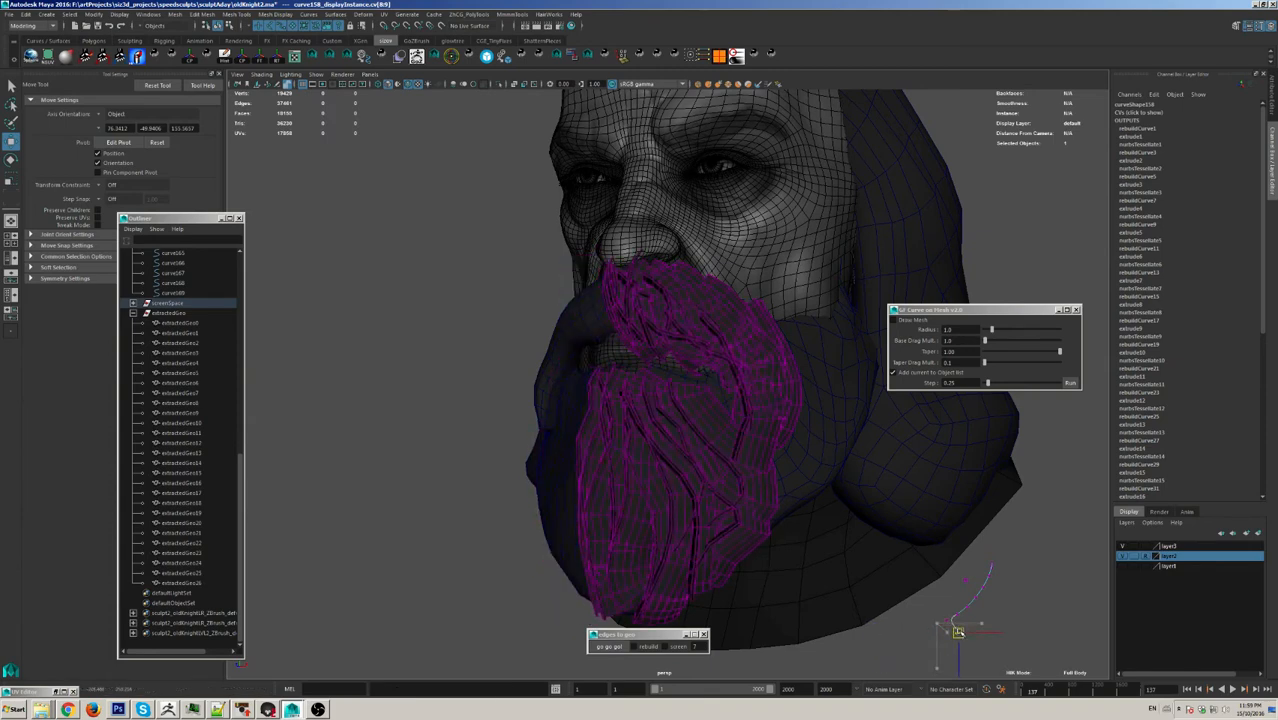
{"action": "key", "text": "ctrl+z"}
Step: Select the shared profile curve as an object and locate curve158_displayInstance within the screenSpace group
{"action": "scroll", "coordinate": [878, 628], "scroll_direction": "up", "scroll_amount": 1}
{"action": "left_click_drag", "start_coordinate": [878, 628], "coordinate": [750, 530], "text": "alt"}
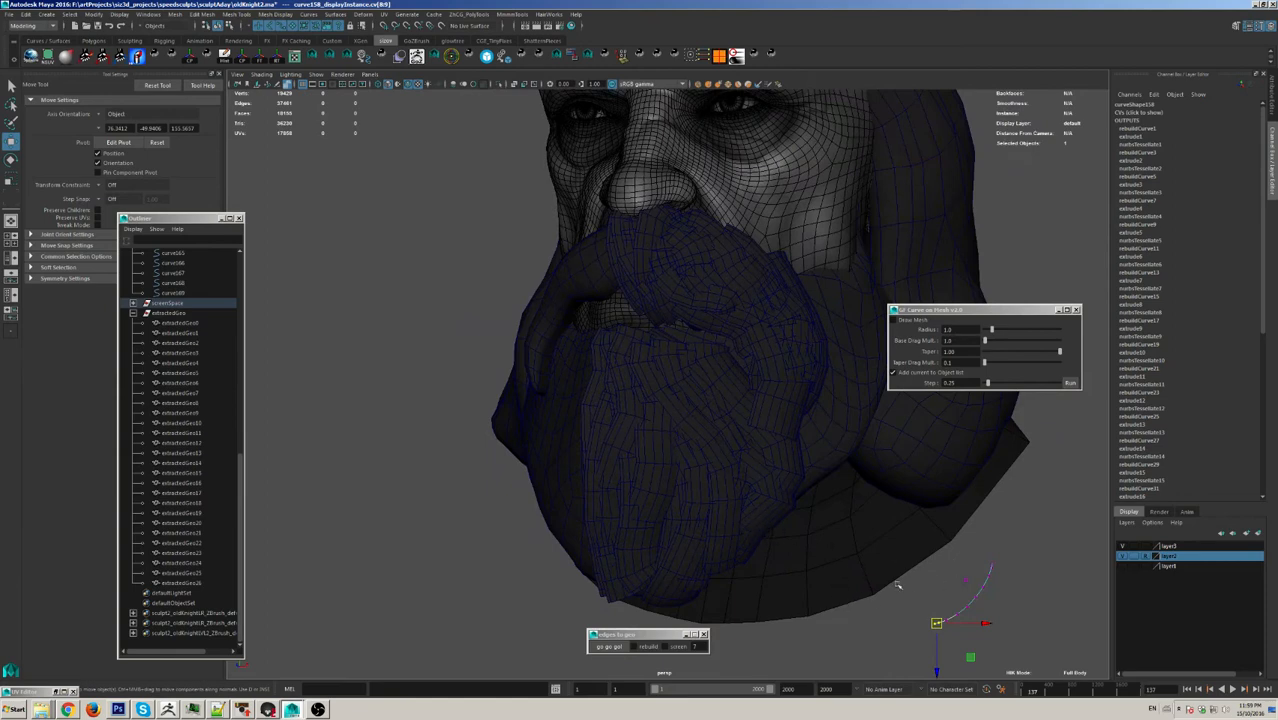
{"action": "left_click", "coordinate": [982, 608]}
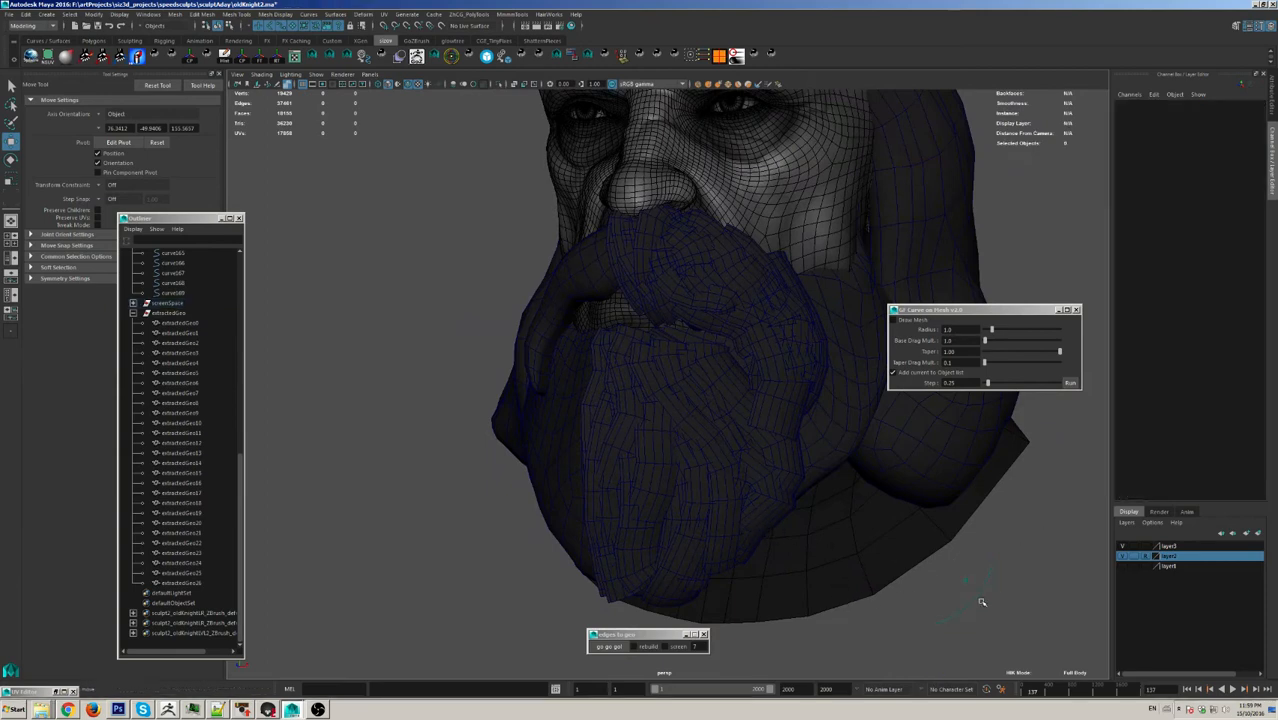
{"action": "left_click", "coordinate": [969, 605]}
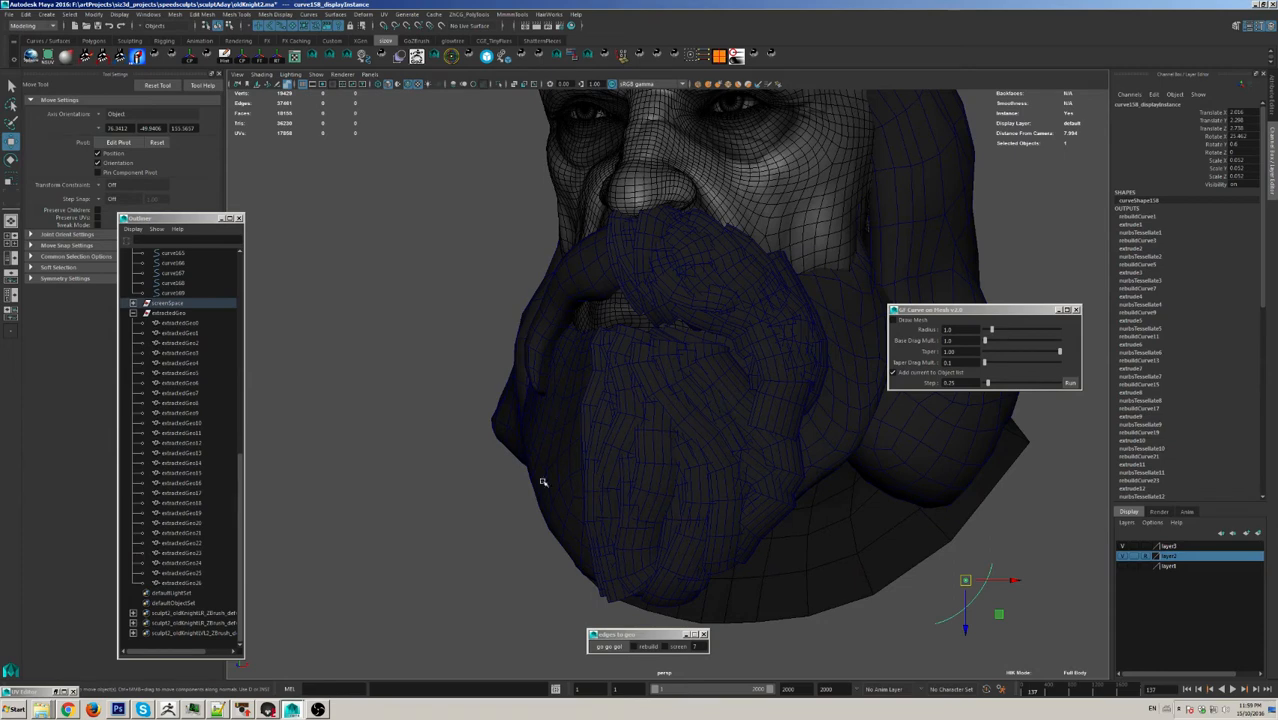
{"action": "left_click", "coordinate": [133, 304]}
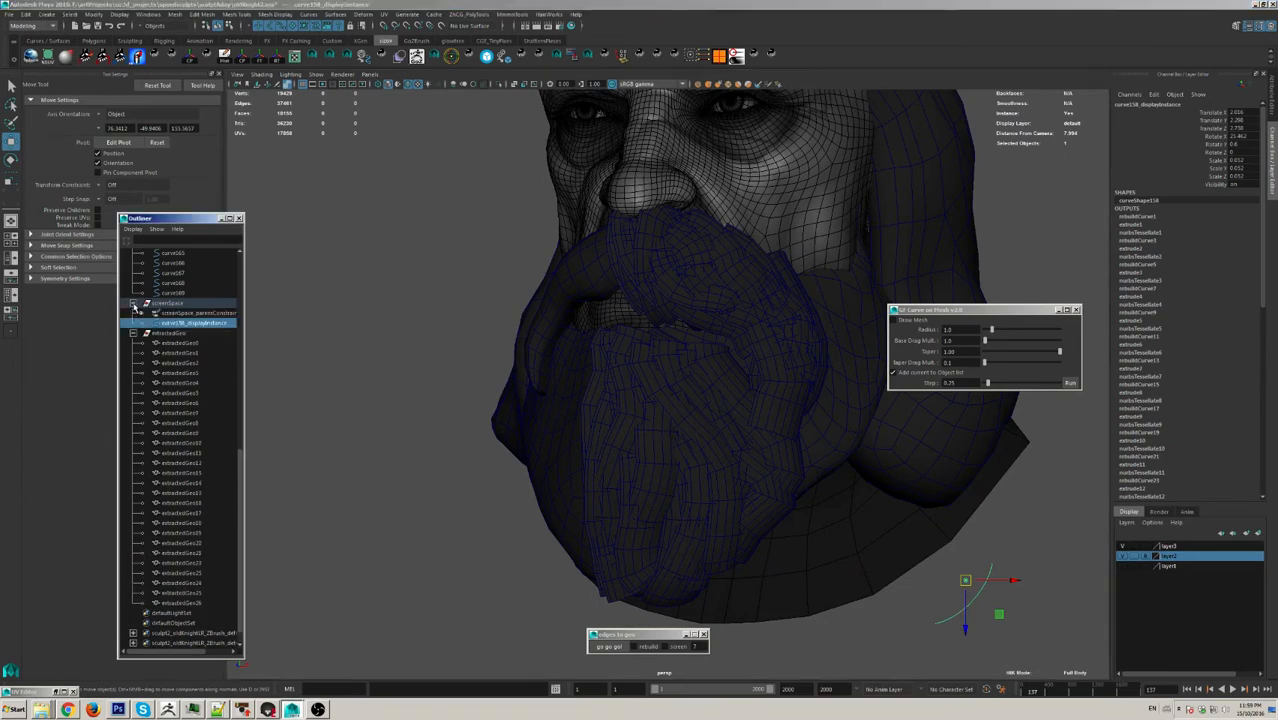
{"action": "left_click", "coordinate": [133, 304]}
{"action": "left_click", "coordinate": [133, 305]}
{"action": "left_click", "coordinate": [133, 305]}
{"action": "middle_click", "coordinate": [957, 652]}
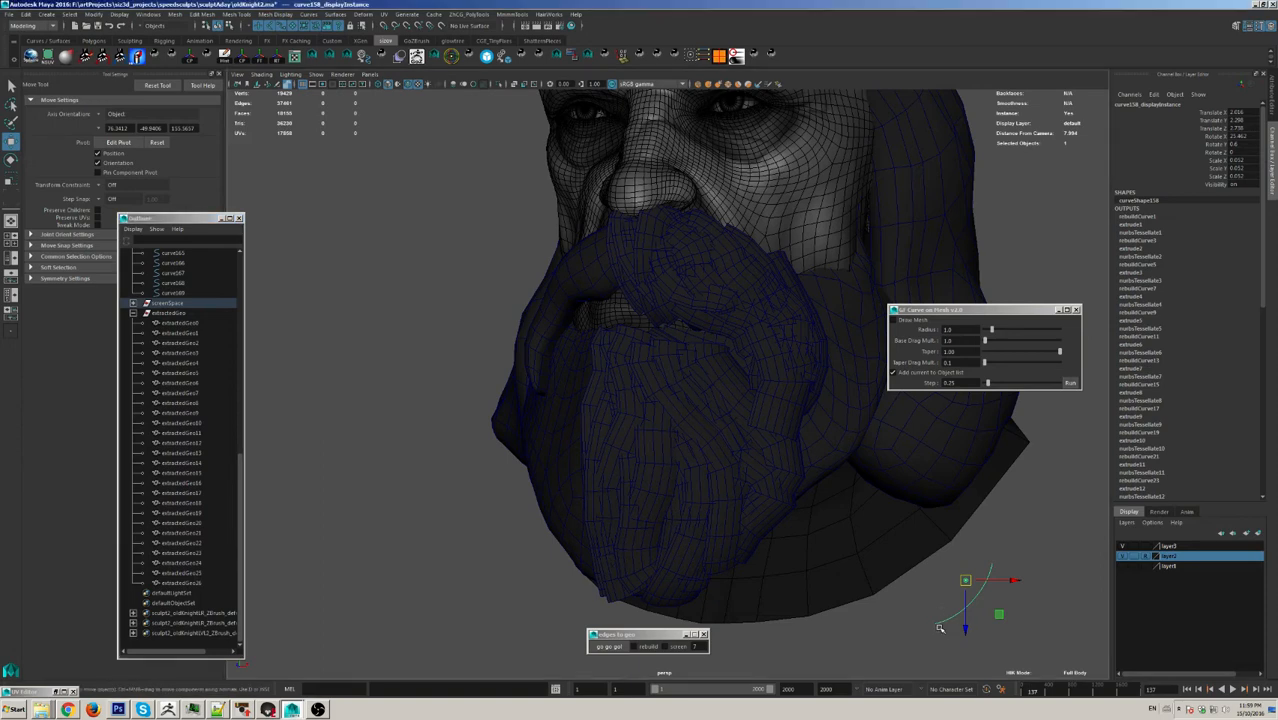
Step: Rename the profile curve curve158_displayInstance as Profile1
{"action": "left_click_drag", "start_coordinate": [790, 440], "coordinate": [648, 479], "text": "alt"}
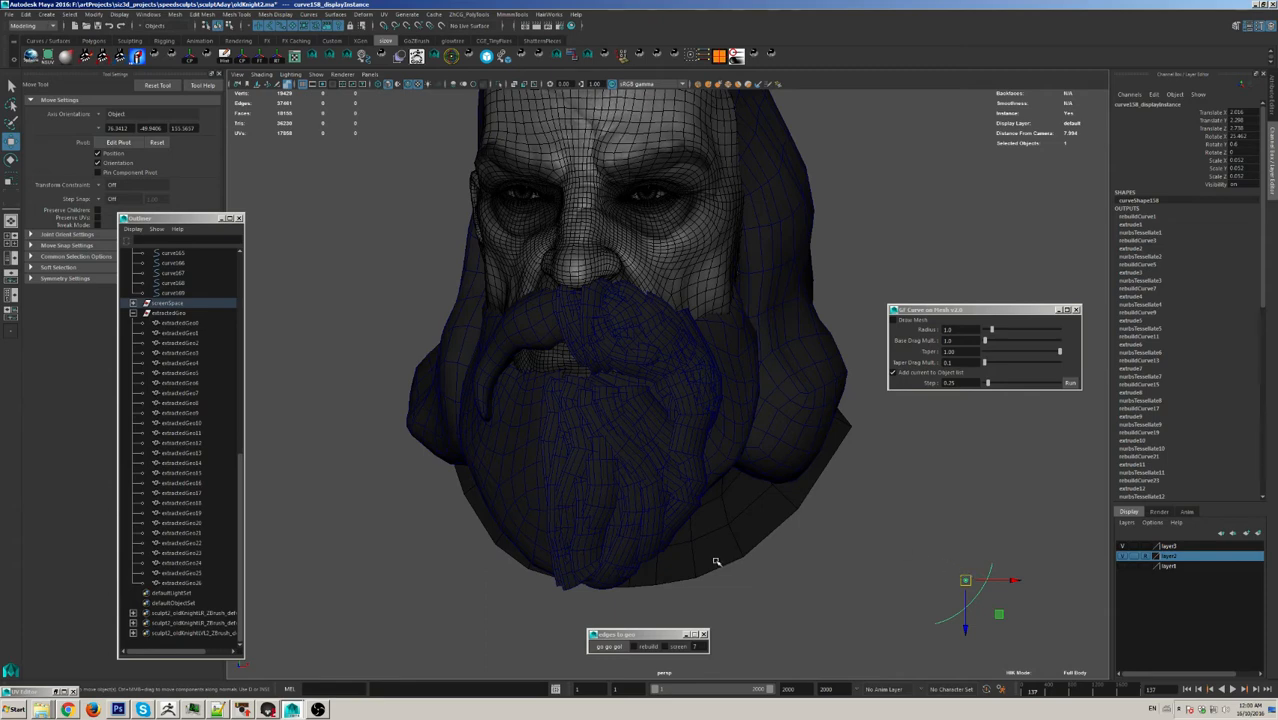
{"action": "left_click", "coordinate": [134, 303]}
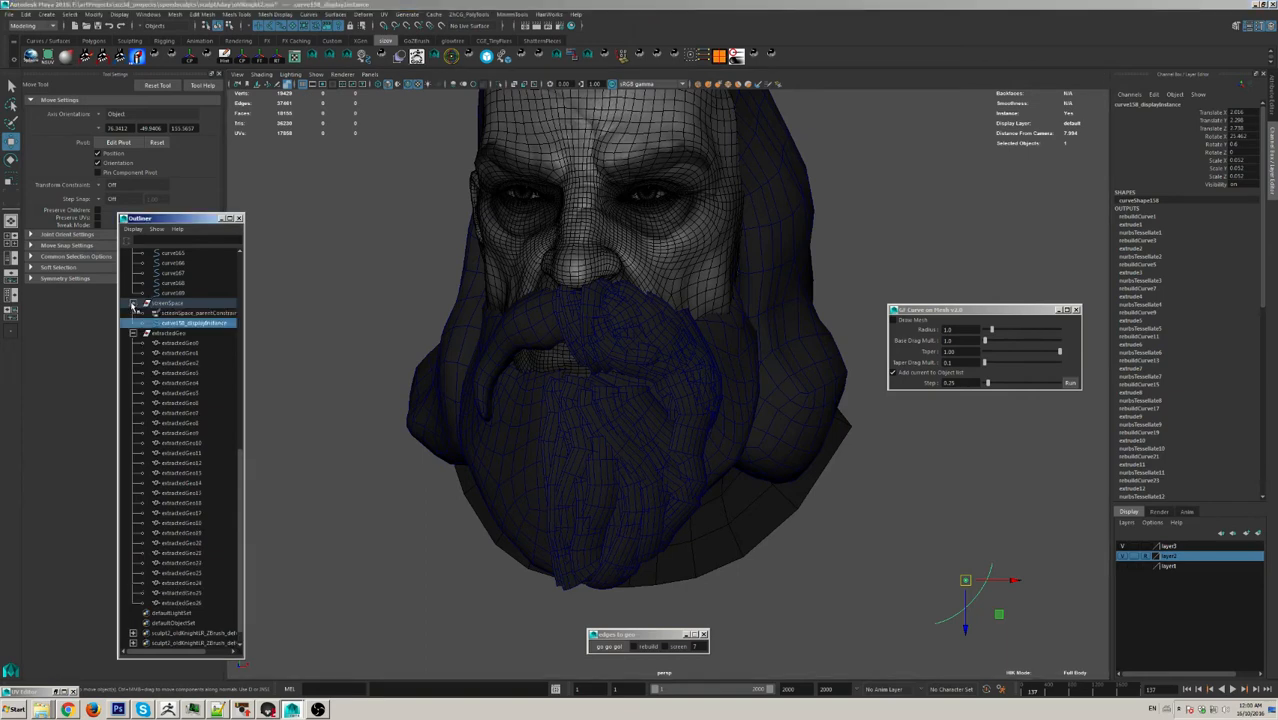
{"action": "double_click", "coordinate": [198, 323]}
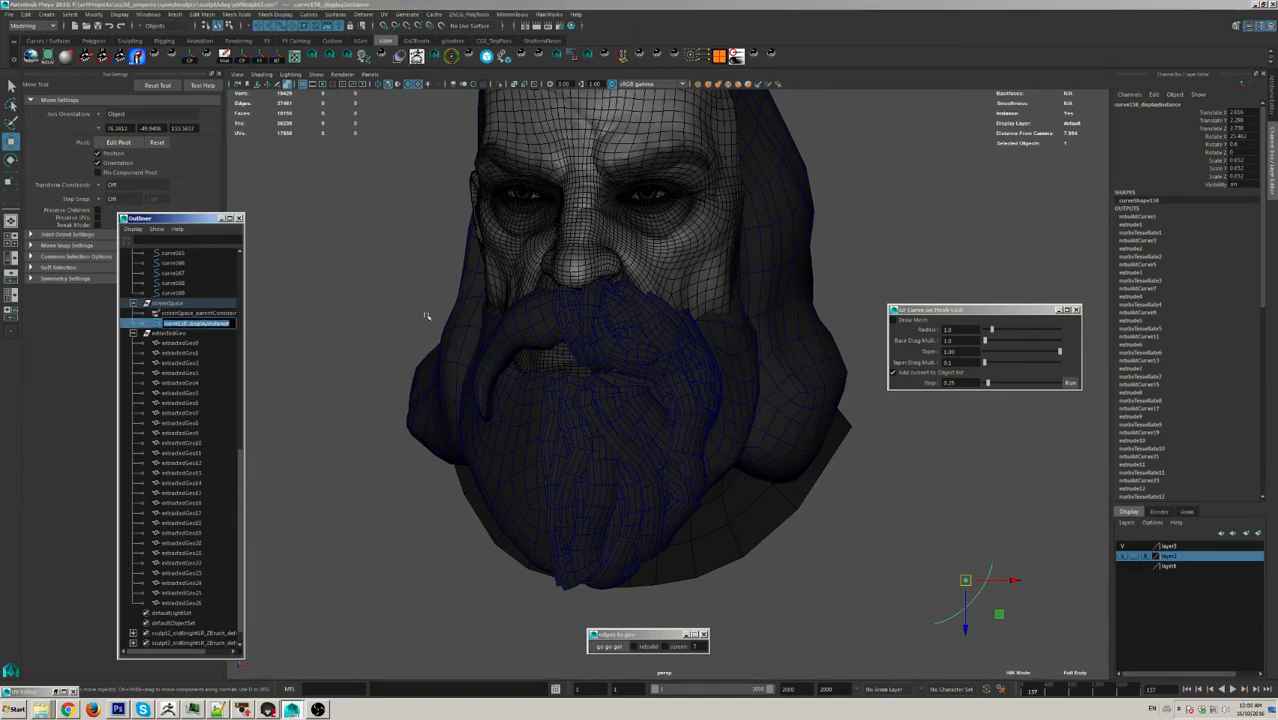
{"action": "type", "text": "d"}
{"action": "key", "text": "Return"}
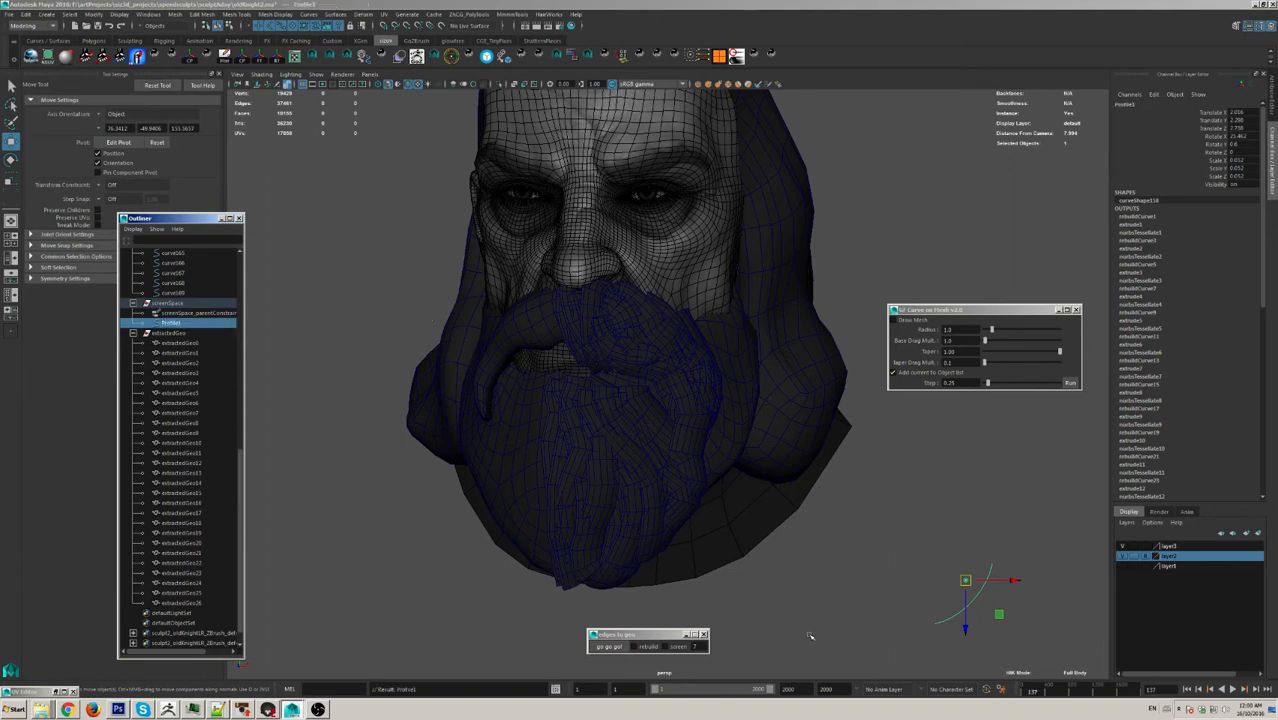
Step: Rename the hidden original profile curve in the extracted curves group as Profile1Source
{"action": "left_click", "coordinate": [134, 334]}
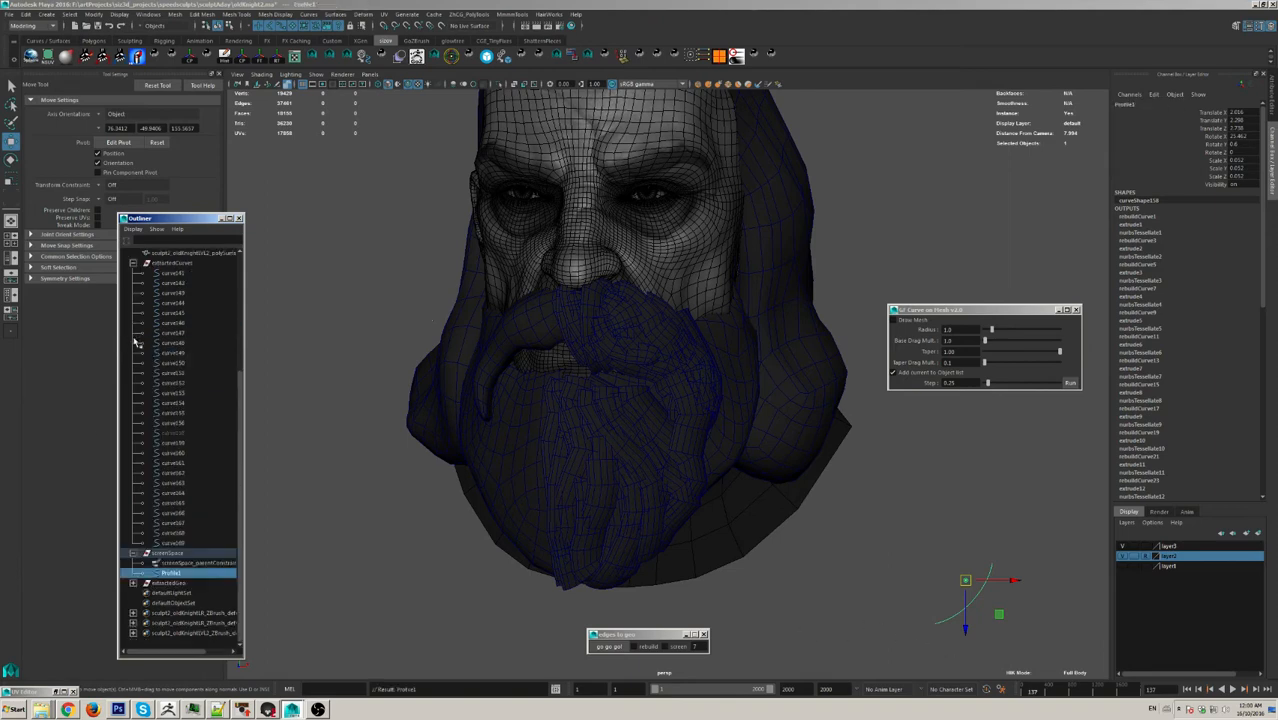
{"action": "left_click", "coordinate": [175, 433]}
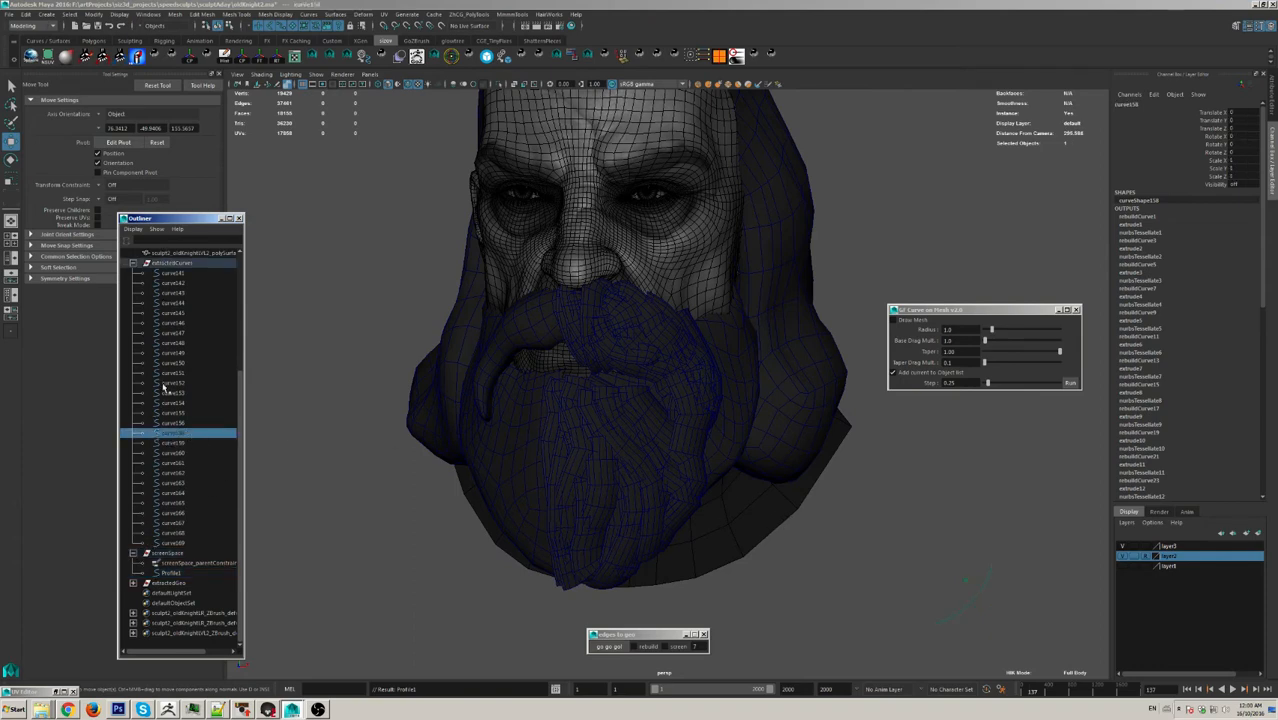
{"action": "double_click", "coordinate": [178, 434]}
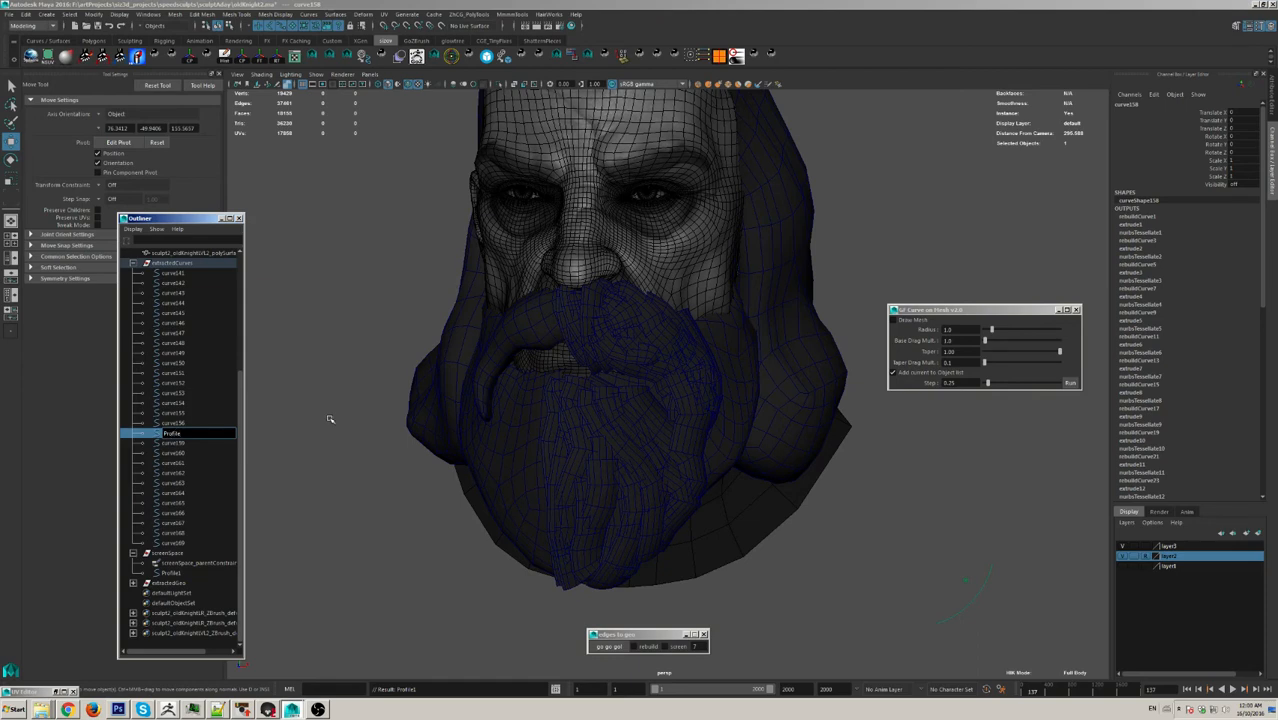
{"action": "type", "text": "Profile1Source"}
{"action": "key", "text": "Return"}
Step: Simplify the Profile1 curve to fewer control vertices and adjust the remaining ones
{"action": "left_click_drag", "start_coordinate": [466, 474], "coordinate": [709, 510], "text": "alt"}
{"action": "left_click", "coordinate": [953, 610]}
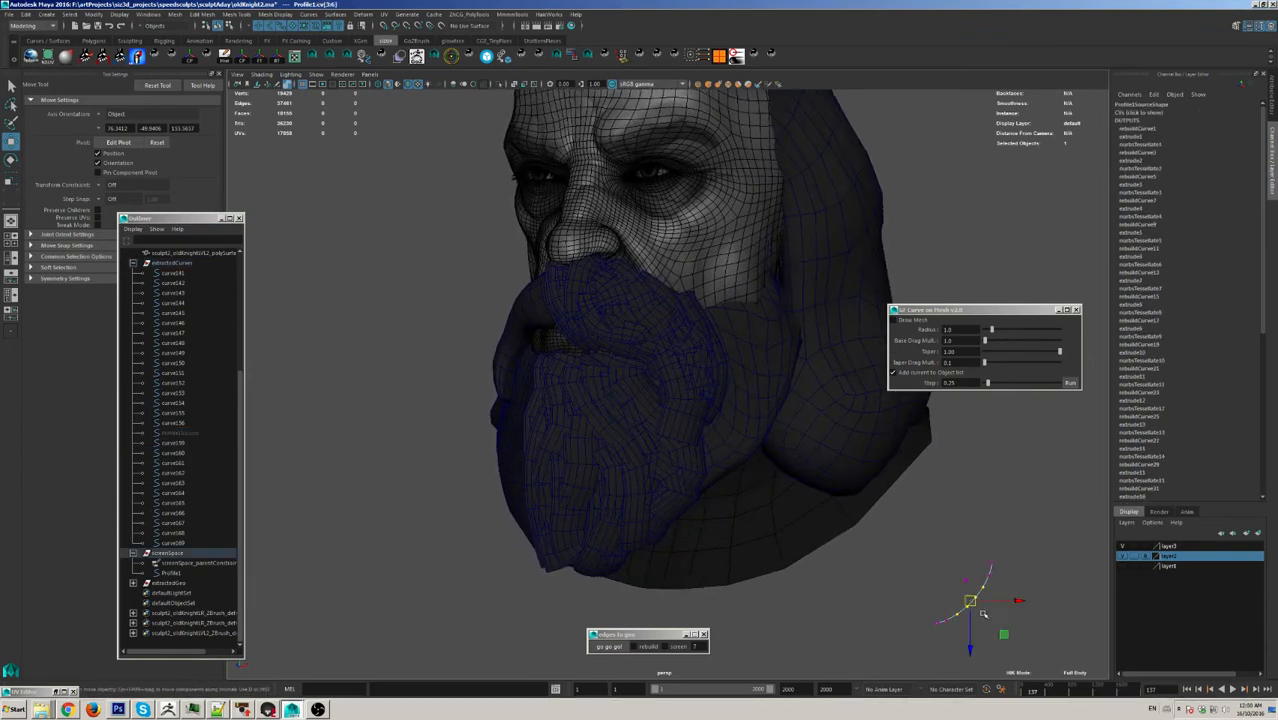
{"action": "left_click", "coordinate": [951, 621]}
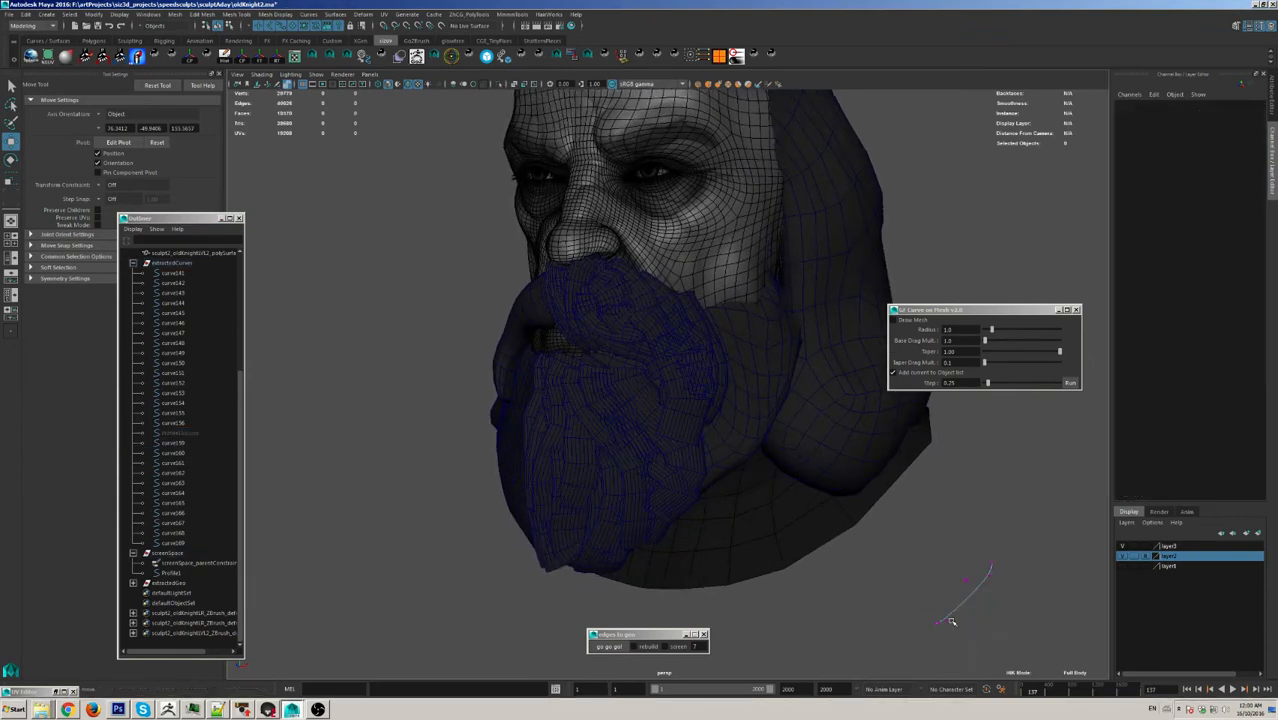
{"action": "left_click", "coordinate": [990, 569]}
{"action": "key", "text": "ctrl+z"}
{"action": "key", "text": "ctrl+z"}
{"action": "key", "text": "ctrl+z"}
{"action": "key", "text": "ctrl+z"}
{"action": "left_click", "coordinate": [946, 619]}
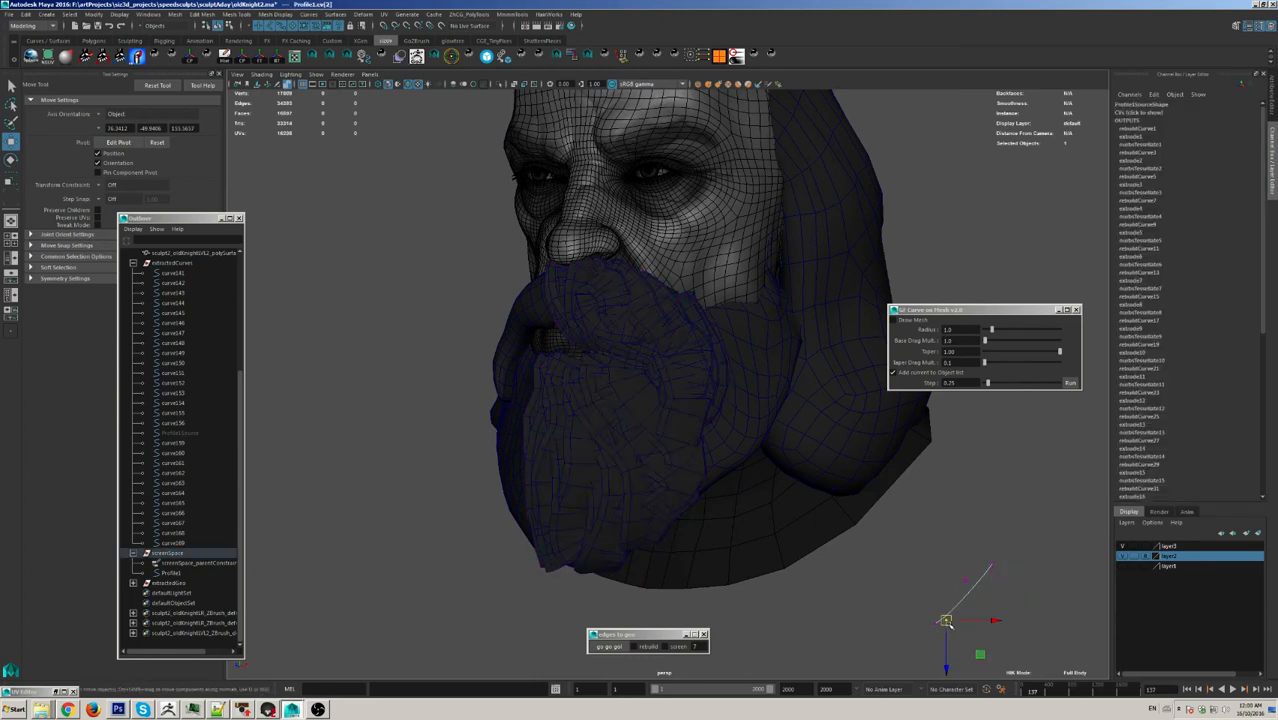
{"action": "left_click_drag", "start_coordinate": [947, 619], "coordinate": [989, 598]}
{"action": "left_click", "coordinate": [990, 568]}
Step: Enable rebuild in the edges to geo tool and rebuild beard strip extractedGeo23 with a value of 22
{"action": "scroll", "coordinate": [530, 525], "scroll_direction": "up", "scroll_amount": 3}
{"action": "left_click", "coordinate": [572, 478]}
{"action": "middle_click_drag", "start_coordinate": [530, 525], "coordinate": [557, 455], "text": "alt"}
{"action": "scroll", "coordinate": [528, 502], "scroll_direction": "up", "scroll_amount": 1}
{"action": "left_click", "coordinate": [695, 646]}
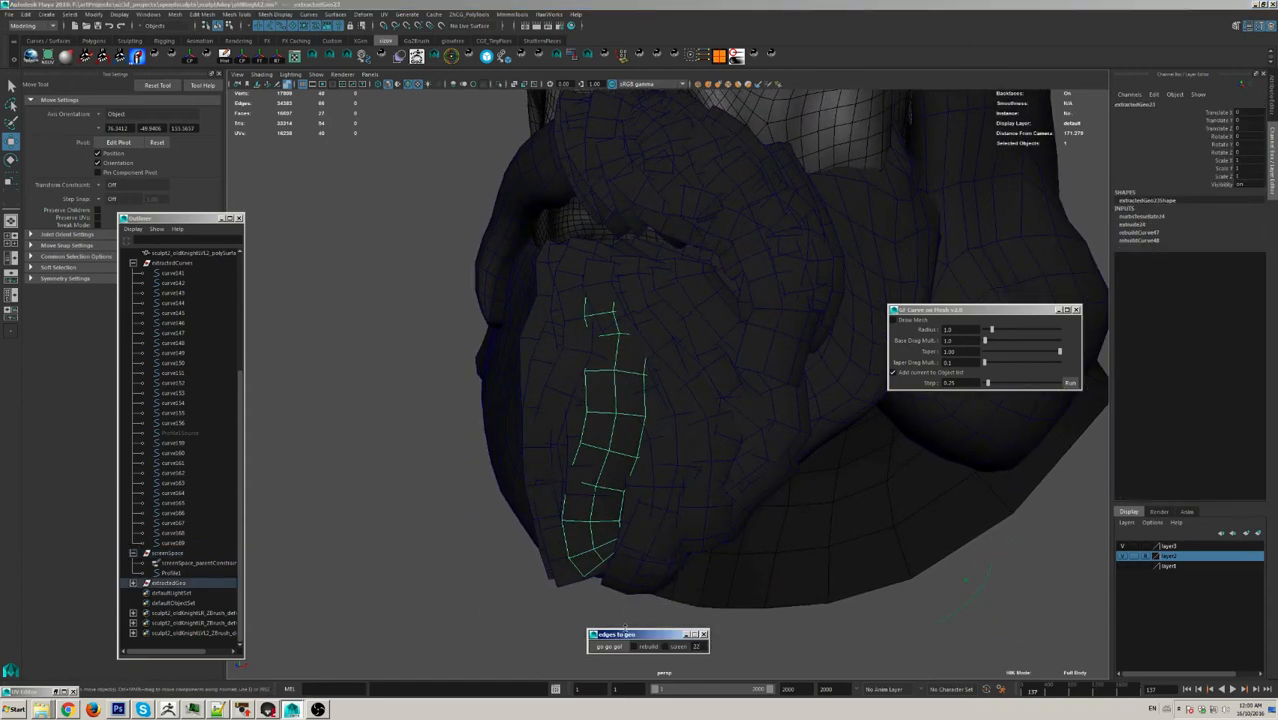
{"action": "left_click", "coordinate": [641, 647]}
{"action": "left_click", "coordinate": [612, 647]}
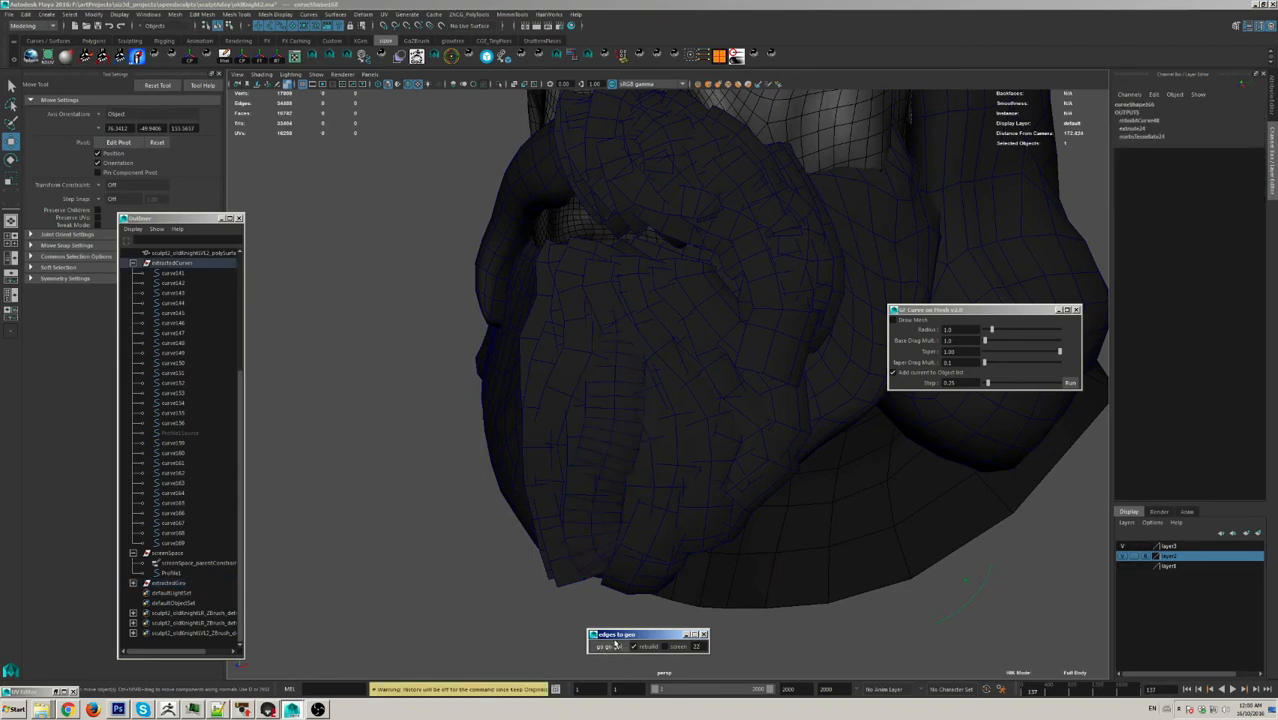
Step: Display the control vertices of the Profile1 curve and select its middle ones
{"action": "left_click_drag", "start_coordinate": [897, 579], "coordinate": [967, 602], "text": "alt"}
{"action": "right_click_drag", "start_coordinate": [967, 602], "coordinate": [951, 621]}
{"action": "left_click_drag", "start_coordinate": [958, 585], "coordinate": [996, 618]}
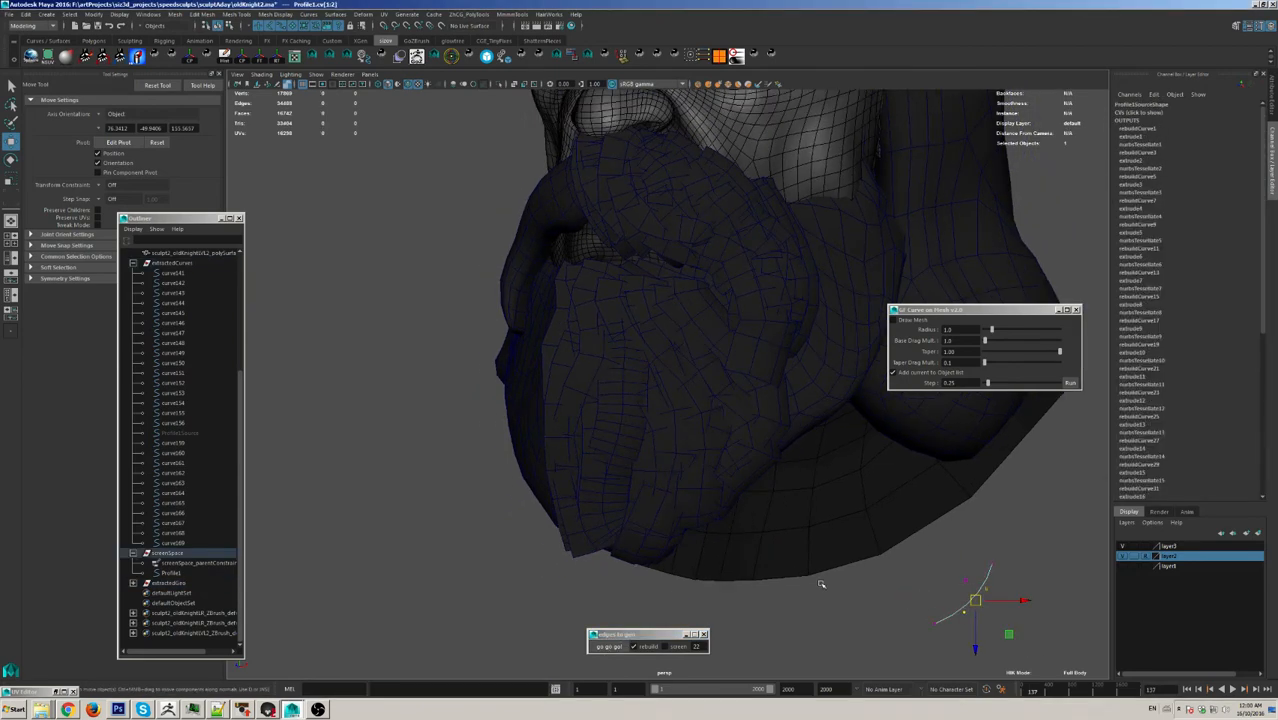
Step: Rebuild beard strip extractedGeo23 with a value of 6 in the edges to geo tool
{"action": "left_click", "coordinate": [571, 463]}
{"action": "left_click_drag", "start_coordinate": [571, 463], "coordinate": [652, 542], "text": "alt"}
{"action": "left_click", "coordinate": [605, 491]}
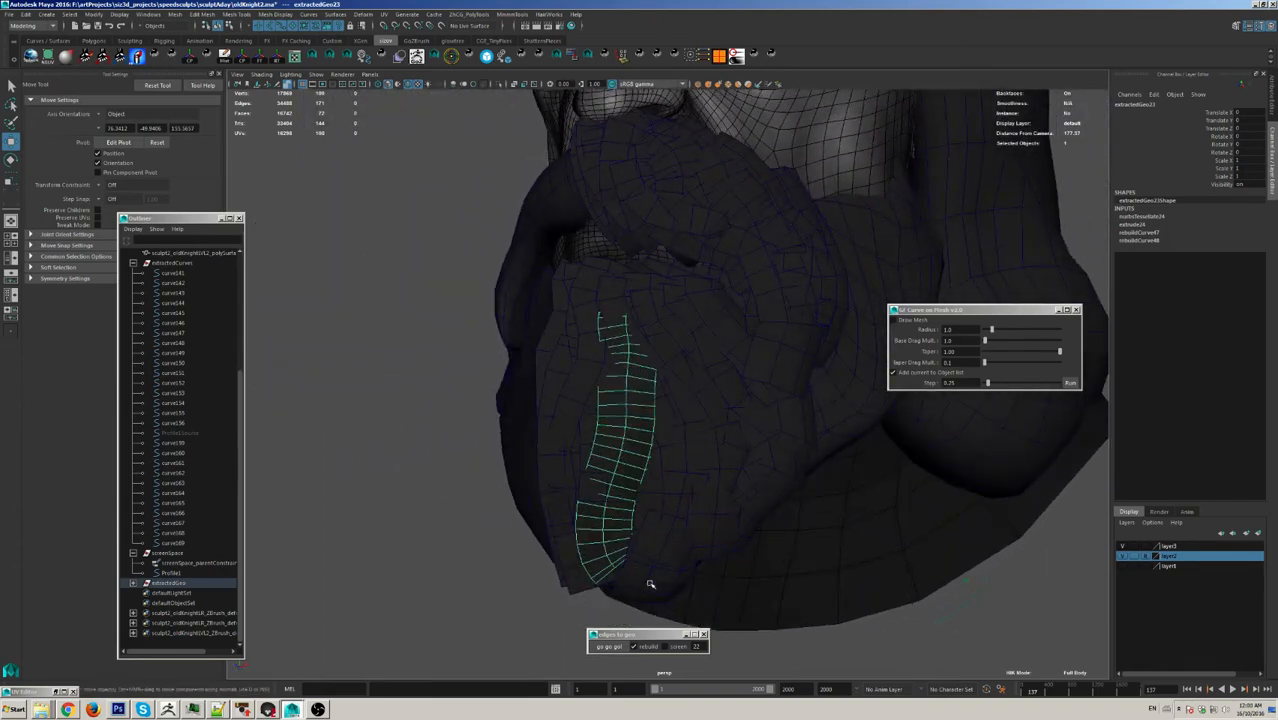
{"action": "left_click_drag", "start_coordinate": [704, 646], "coordinate": [676, 647]}
{"action": "type", "text": "6"}
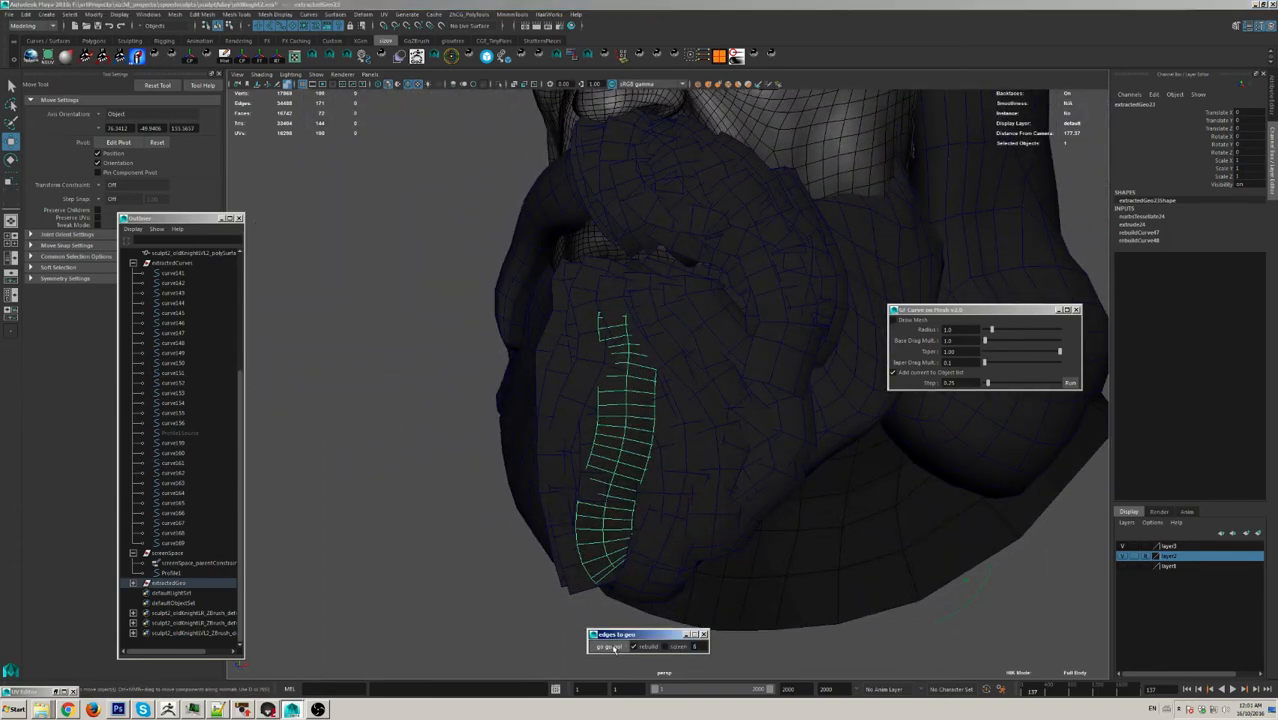
{"action": "left_click", "coordinate": [612, 647]}
Step: Try to rebuild beard strip extractedGeo20 with a value of 22 in the edges to geo tool
{"action": "left_click_drag", "start_coordinate": [608, 580], "coordinate": [662, 523], "text": "alt"}
{"action": "left_click_drag", "start_coordinate": [702, 646], "coordinate": [681, 650]}
{"action": "type", "text": "7"}
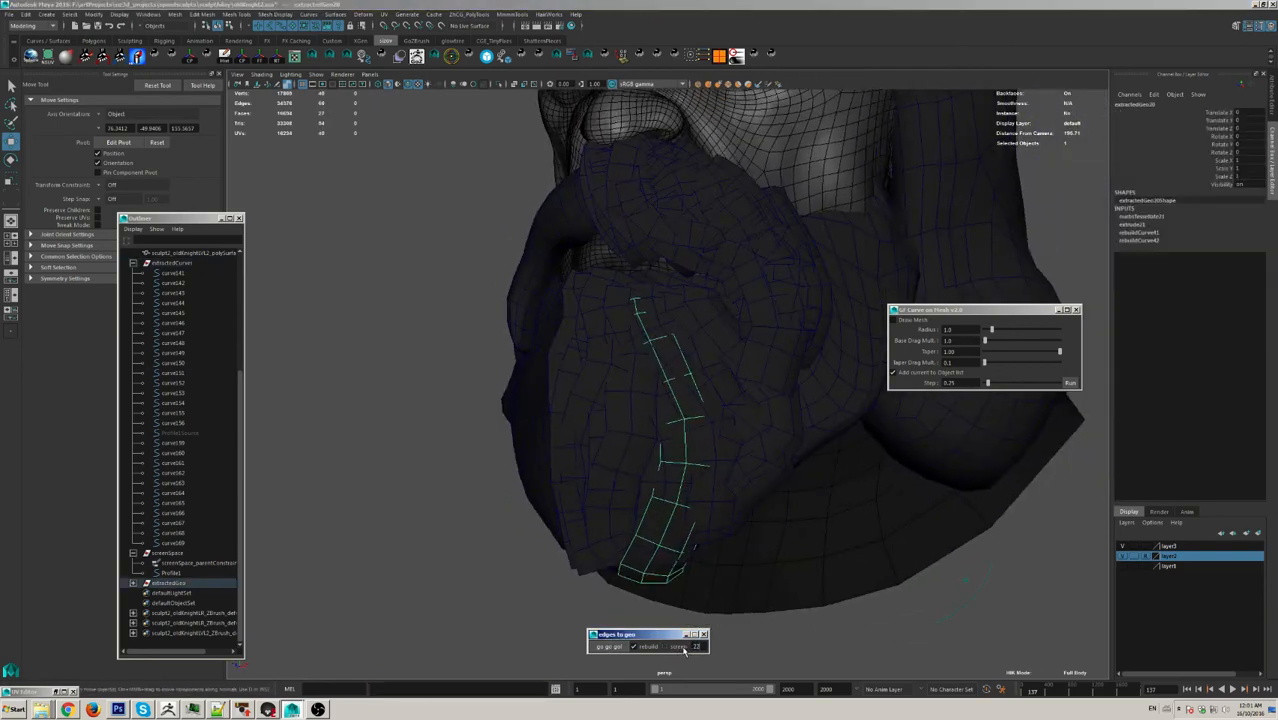
{"action": "left_click", "coordinate": [612, 647]}
Step: Rebuild moustache strip extractedGeo8 with a value of 12, keeping only the rebuild option enabled
{"action": "mouse_move", "coordinate": [713, 570]}
{"action": "left_mouse_down", "text": "alt"}
{"action": "mouse_move", "coordinate": [699, 582]}
{"action": "mouse_move", "coordinate": [797, 531]}
{"action": "mouse_move", "coordinate": [656, 408]}
{"action": "mouse_move", "coordinate": [716, 571]}
{"action": "left_mouse_up", "text": "alt"}
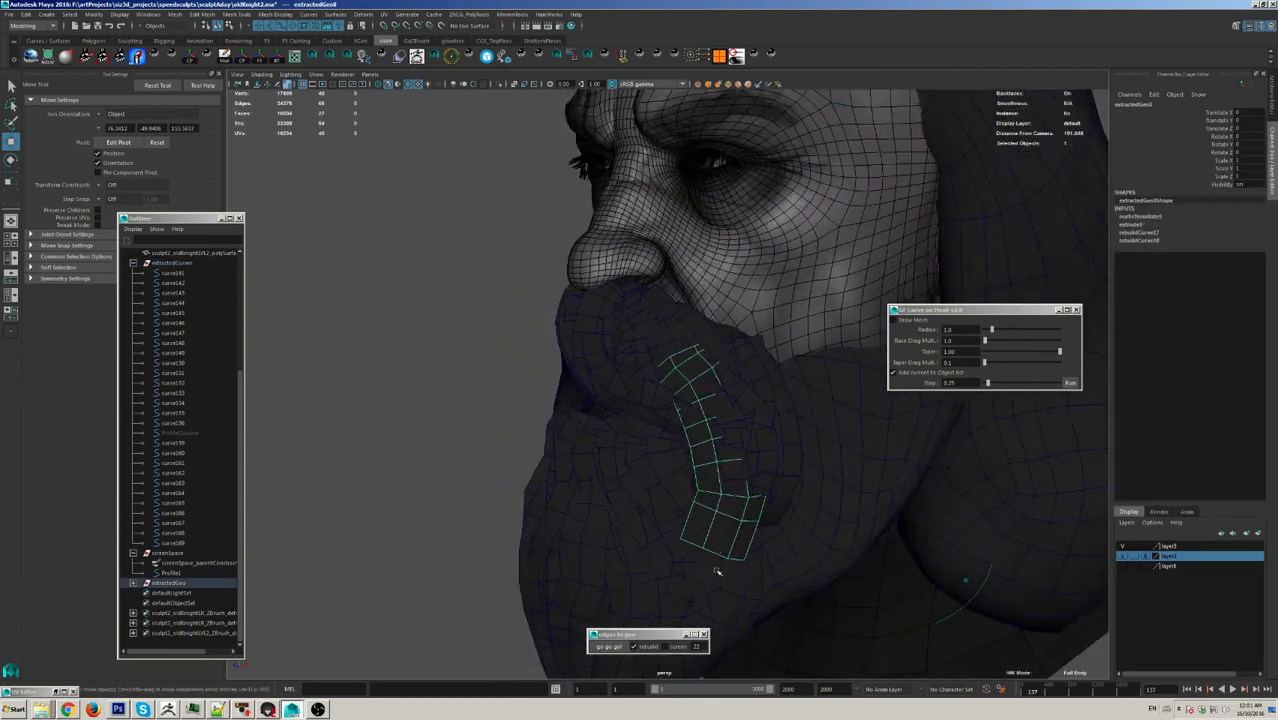
{"action": "left_click_drag", "start_coordinate": [699, 648], "coordinate": [665, 652]}
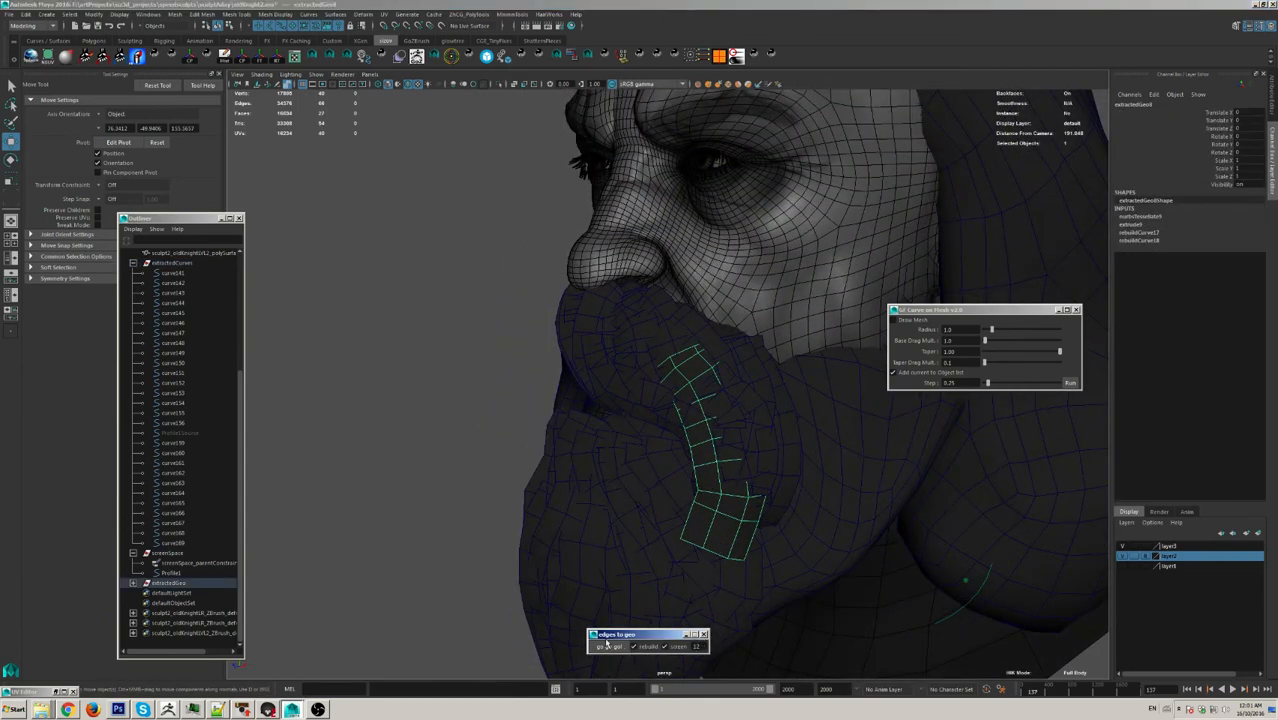
{"action": "left_click", "coordinate": [677, 646]}
{"action": "left_click", "coordinate": [614, 645]}
Step: Select the beard's centre strip extractedGeo22, inspect it from several angles, and close the Curve on Mesh window
{"action": "left_click_drag", "start_coordinate": [688, 608], "coordinate": [665, 462], "text": "alt"}
{"action": "left_click", "coordinate": [776, 468]}
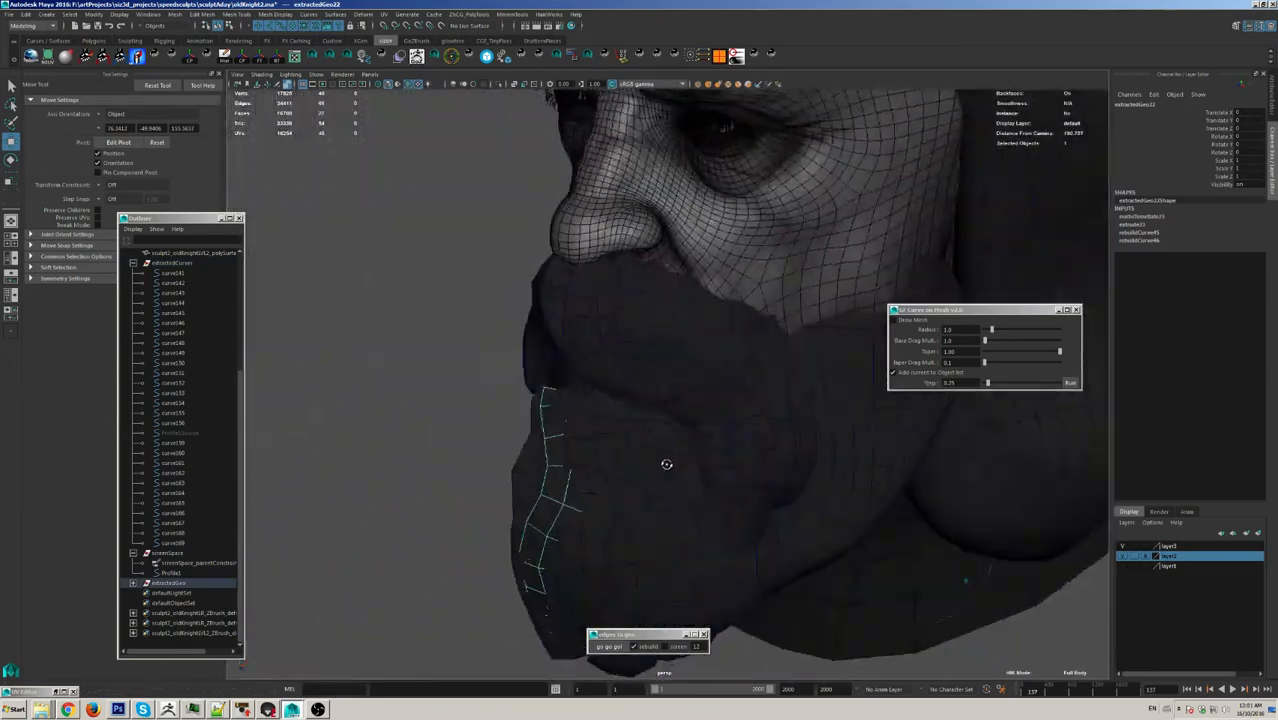
{"action": "left_click_drag", "start_coordinate": [810, 337], "coordinate": [596, 417], "text": "alt"}
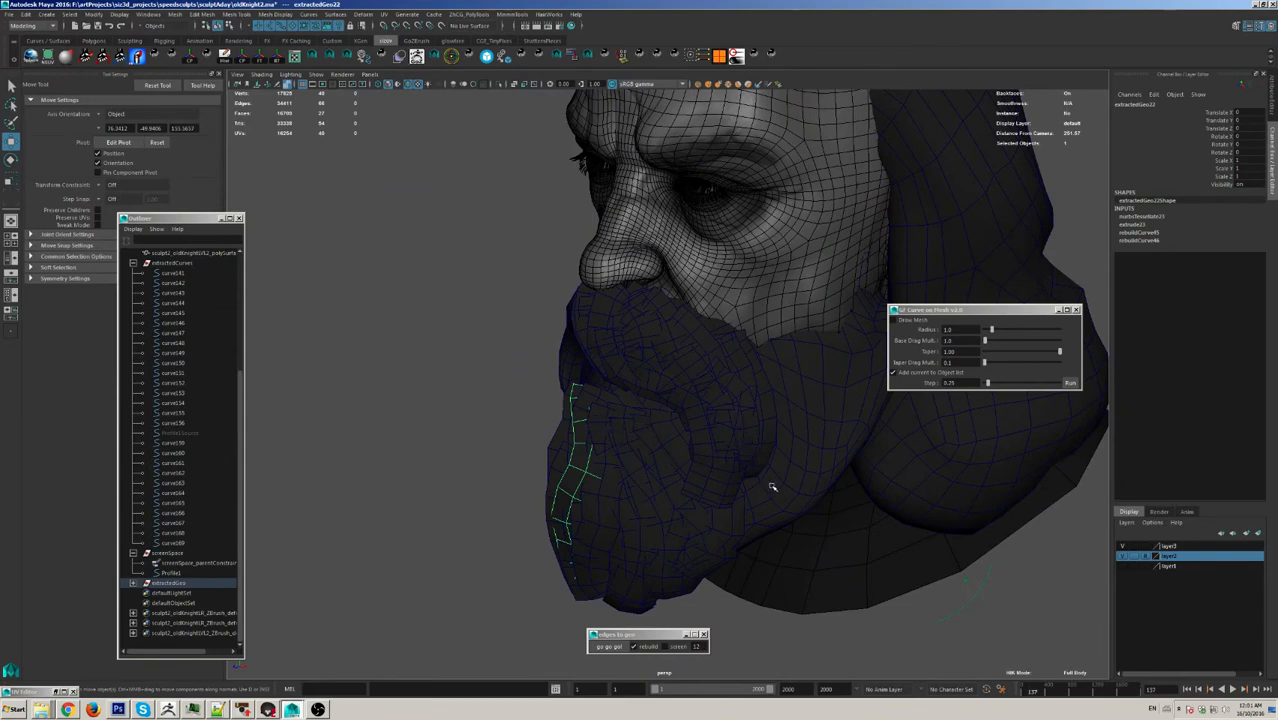
{"action": "mouse_move", "coordinate": [772, 487]}
{"action": "left_mouse_down", "text": "alt"}
{"action": "mouse_move", "coordinate": [650, 471]}
{"action": "mouse_move", "coordinate": [853, 462]}
{"action": "mouse_move", "coordinate": [789, 480]}
{"action": "left_mouse_up", "text": "alt"}
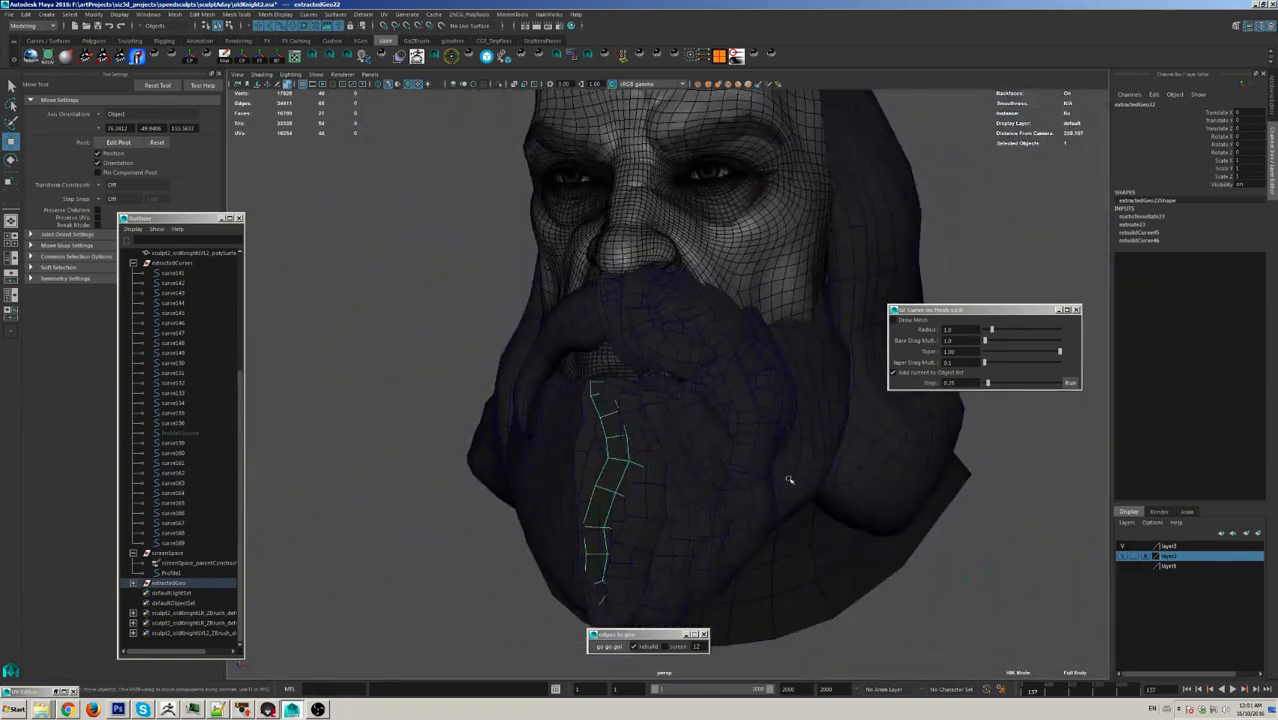
{"action": "left_click_drag", "start_coordinate": [716, 598], "coordinate": [682, 537], "text": "alt"}
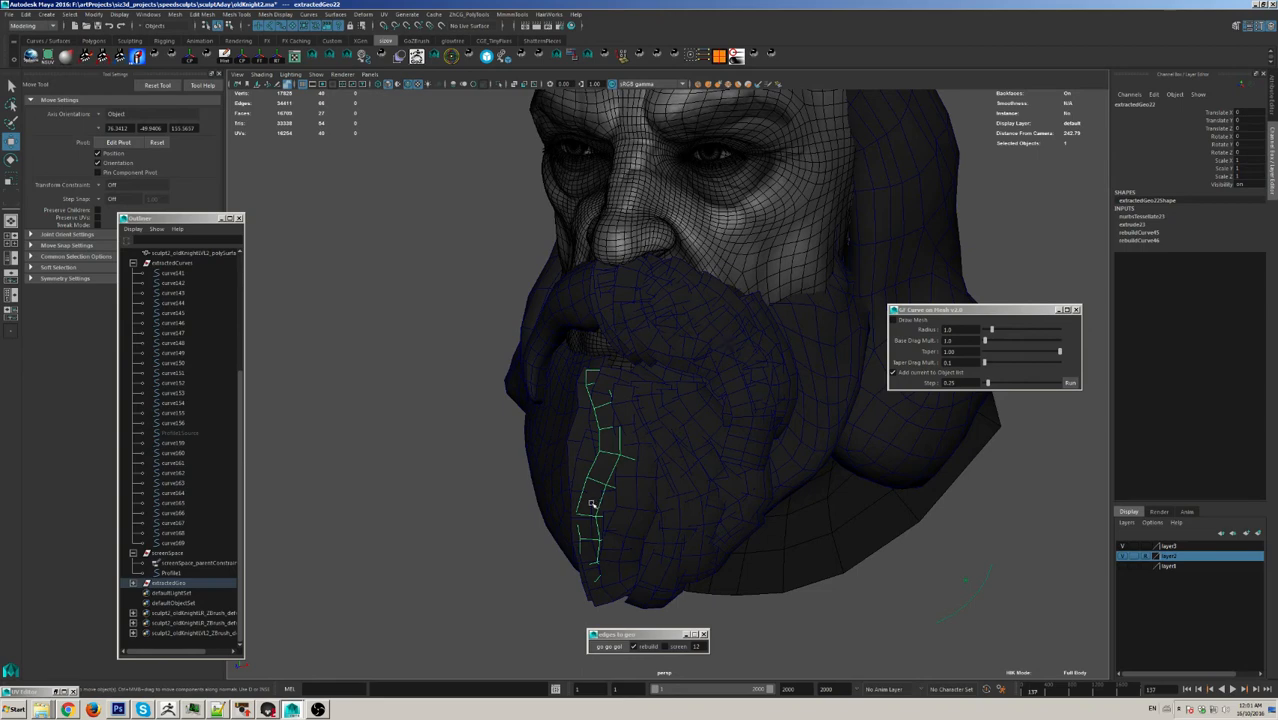
{"action": "left_click_drag", "start_coordinate": [591, 505], "coordinate": [640, 490], "text": "alt"}
{"action": "left_click", "coordinate": [1076, 310]}
{"action": "left_click_drag", "start_coordinate": [900, 430], "coordinate": [736, 605], "text": "alt"}
Step: Turn off the rebuild option of the edges to geo tool and enable the option beside it, with no strip selected
{"action": "left_click", "coordinate": [635, 646]}
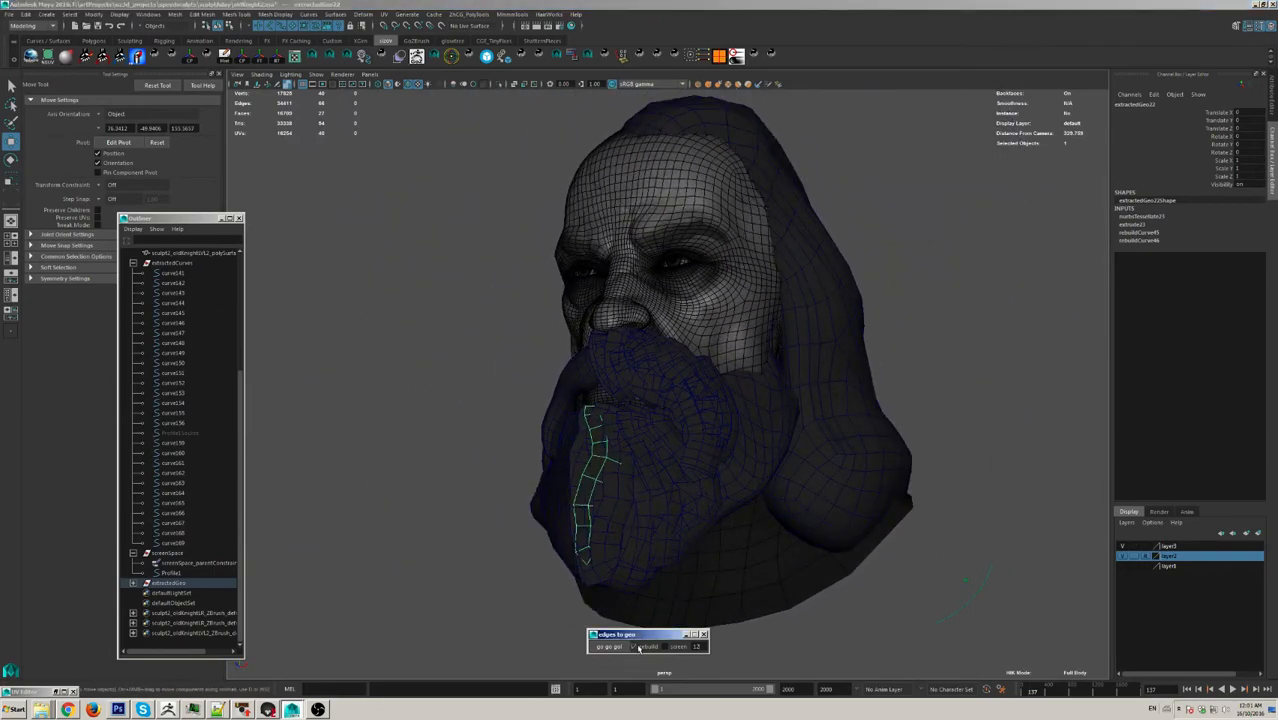
{"action": "left_click_drag", "start_coordinate": [672, 455], "coordinate": [776, 560], "text": "alt"}
{"action": "left_click", "coordinate": [739, 589]}
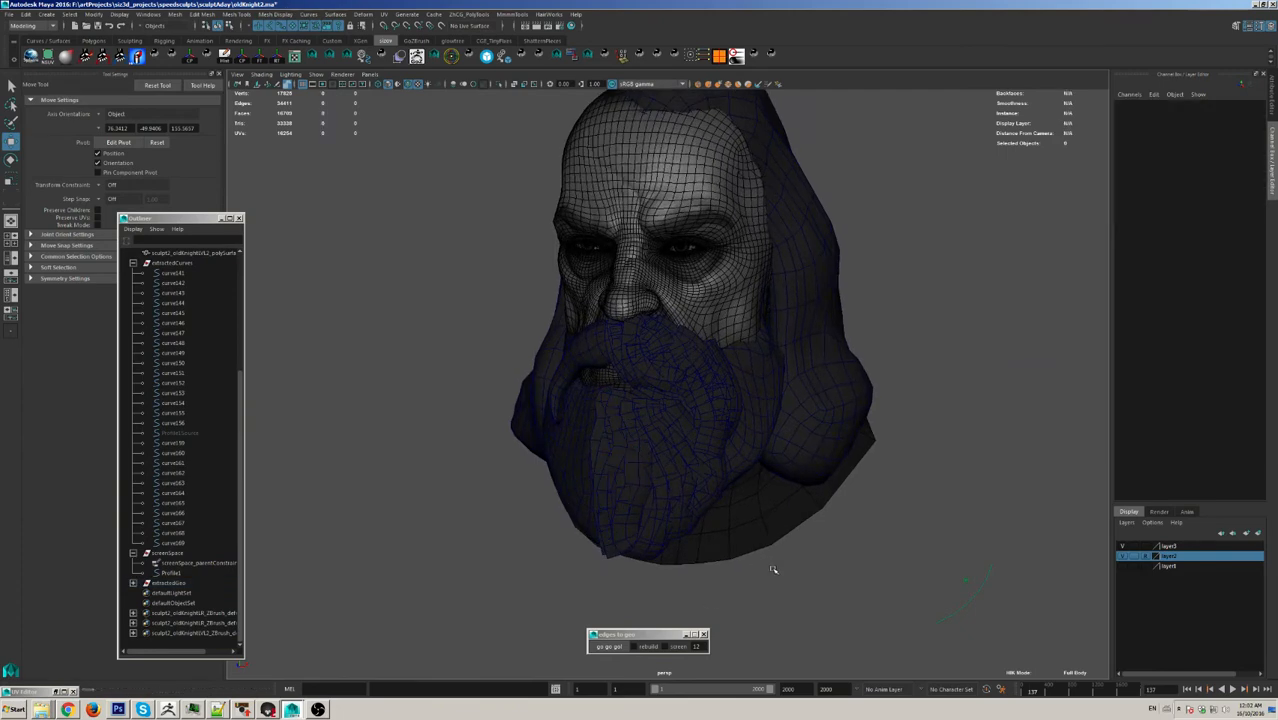
{"action": "left_click", "coordinate": [665, 647]}
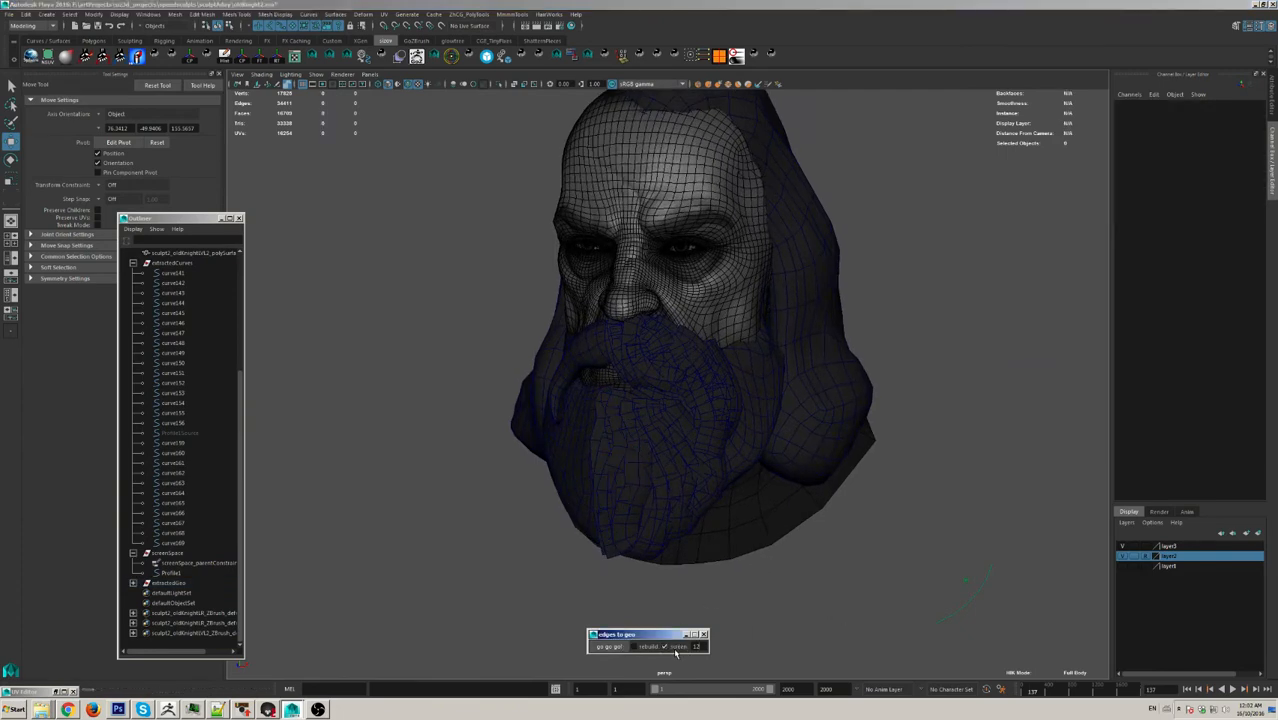
{"action": "left_click", "coordinate": [663, 646]}
{"action": "left_click", "coordinate": [608, 647]}
Step: Select the edge loop across the lower side hair of hairBlob and try to generate geometry from it with edges to geo
{"action": "left_click_drag", "start_coordinate": [710, 548], "coordinate": [540, 494], "text": "alt"}
{"action": "right_click_drag", "start_coordinate": [590, 494], "coordinate": [730, 494], "text": "alt"}
{"action": "left_click_drag", "start_coordinate": [730, 494], "coordinate": [650, 500], "text": "alt"}
{"action": "right_click_drag", "start_coordinate": [700, 505], "coordinate": [901, 514], "text": "alt"}
{"action": "right_click_drag", "start_coordinate": [792, 468], "coordinate": [794, 439]}
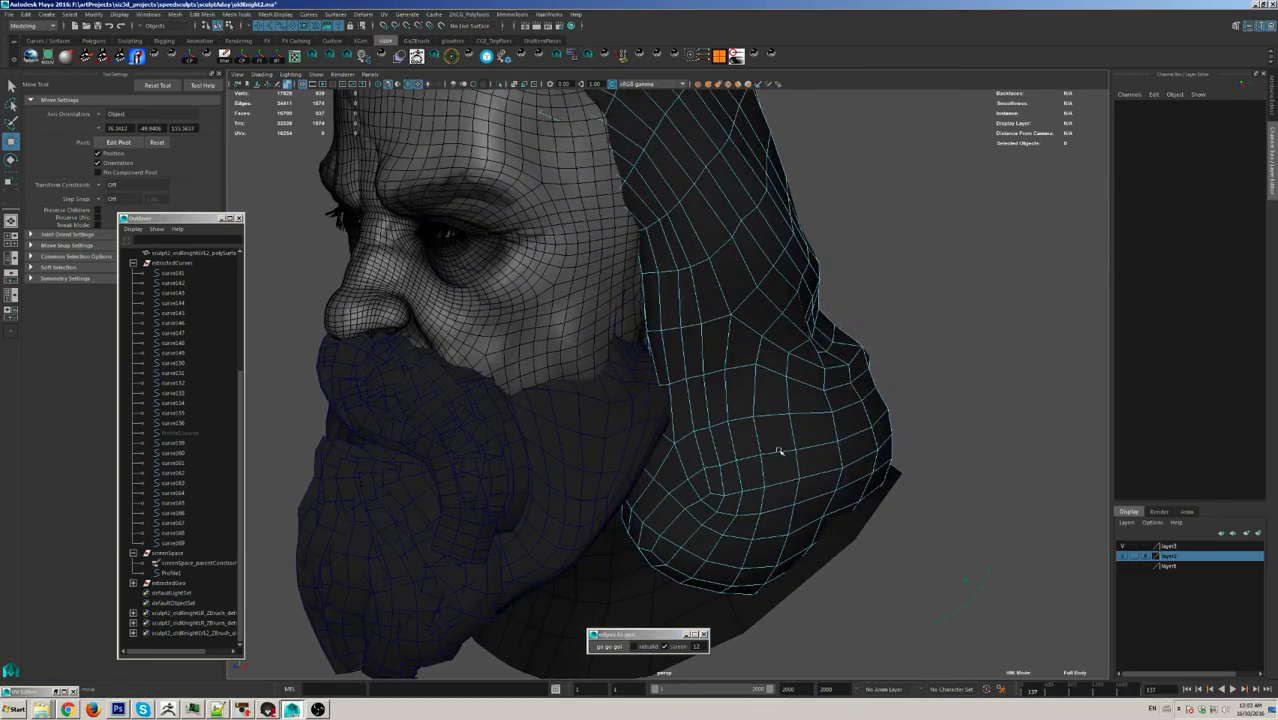
{"action": "left_click", "coordinate": [780, 450]}
{"action": "double_click", "coordinate": [772, 454]}
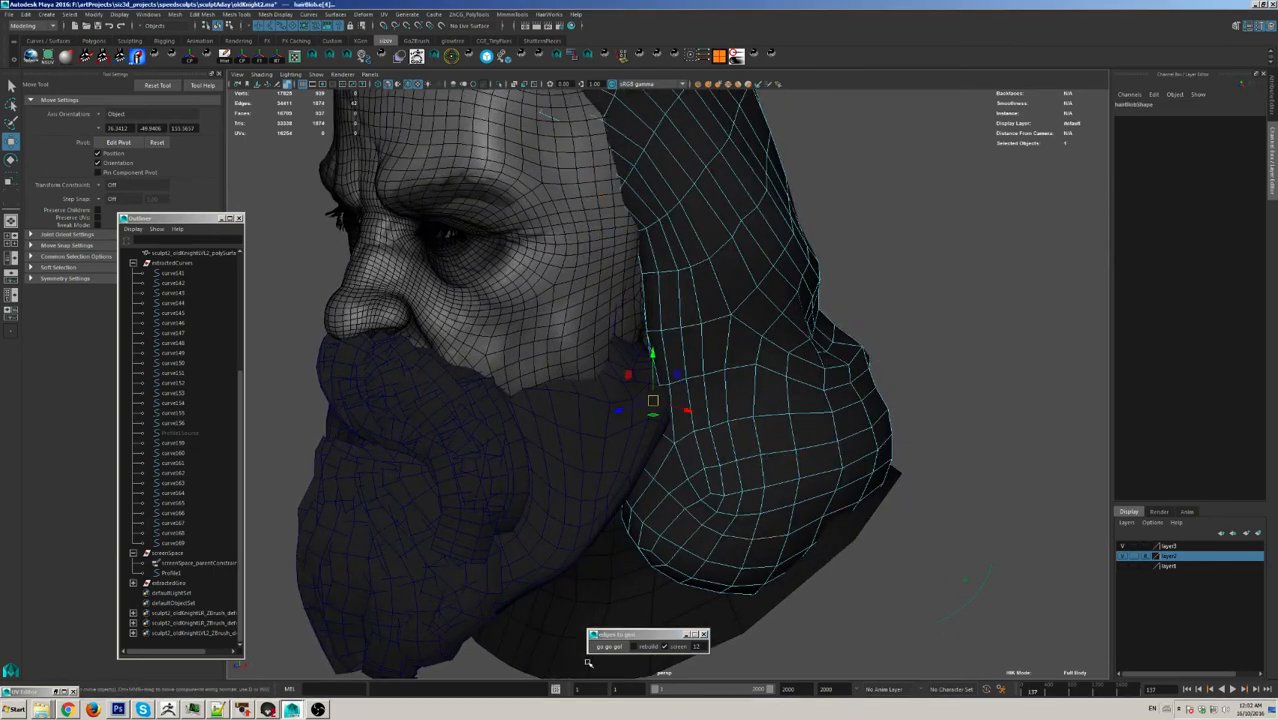
{"action": "left_click", "coordinate": [614, 647]}
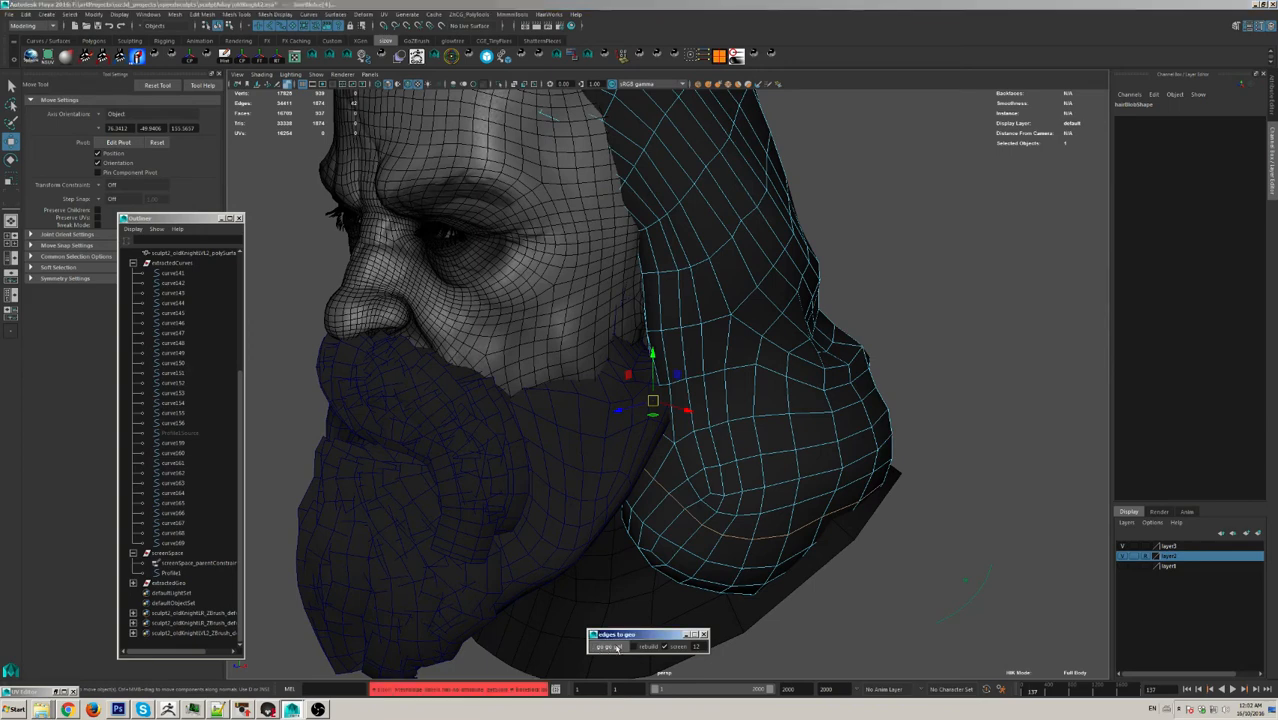
Step: Disable the option beside rebuild and generate geometry from the selected hair edge loop with edges to geo
{"action": "right_click_drag", "start_coordinate": [803, 553], "coordinate": [604, 548], "text": "alt"}
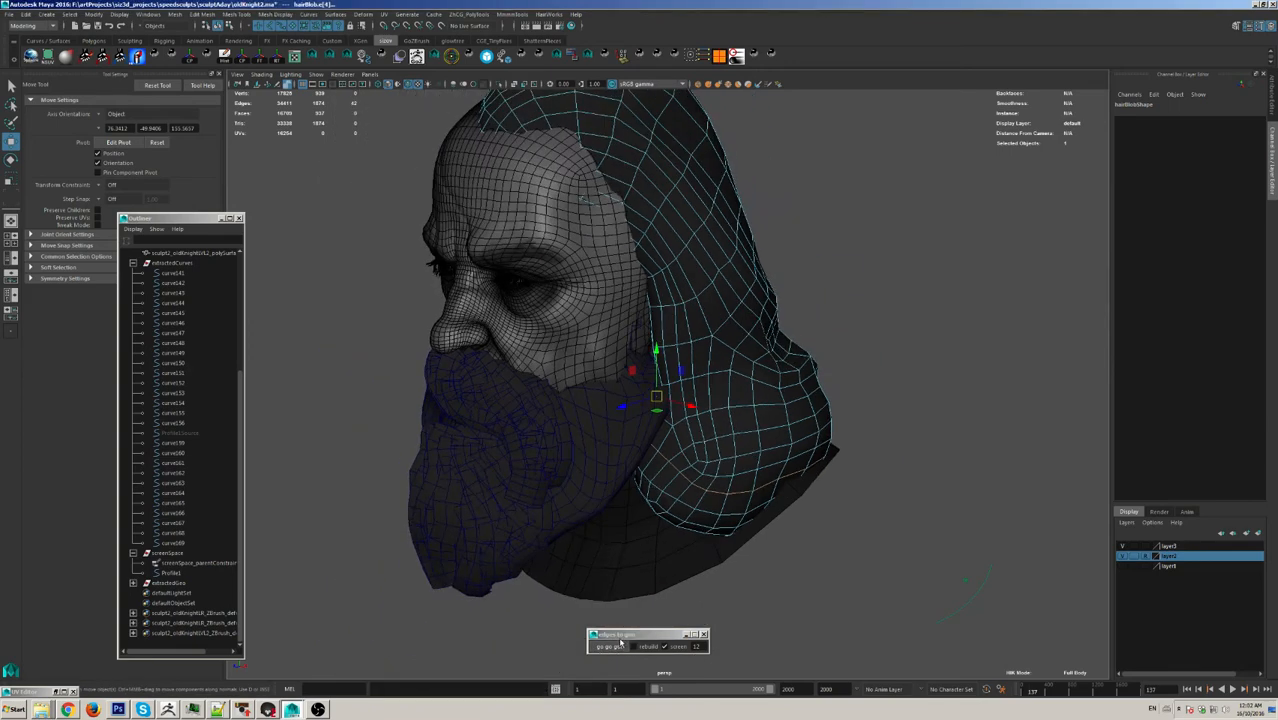
{"action": "mouse_move", "coordinate": [848, 552]}
{"action": "left_mouse_down", "text": "alt"}
{"action": "mouse_move", "coordinate": [805, 547]}
{"action": "mouse_move", "coordinate": [841, 545]}
{"action": "left_mouse_up", "text": "alt"}
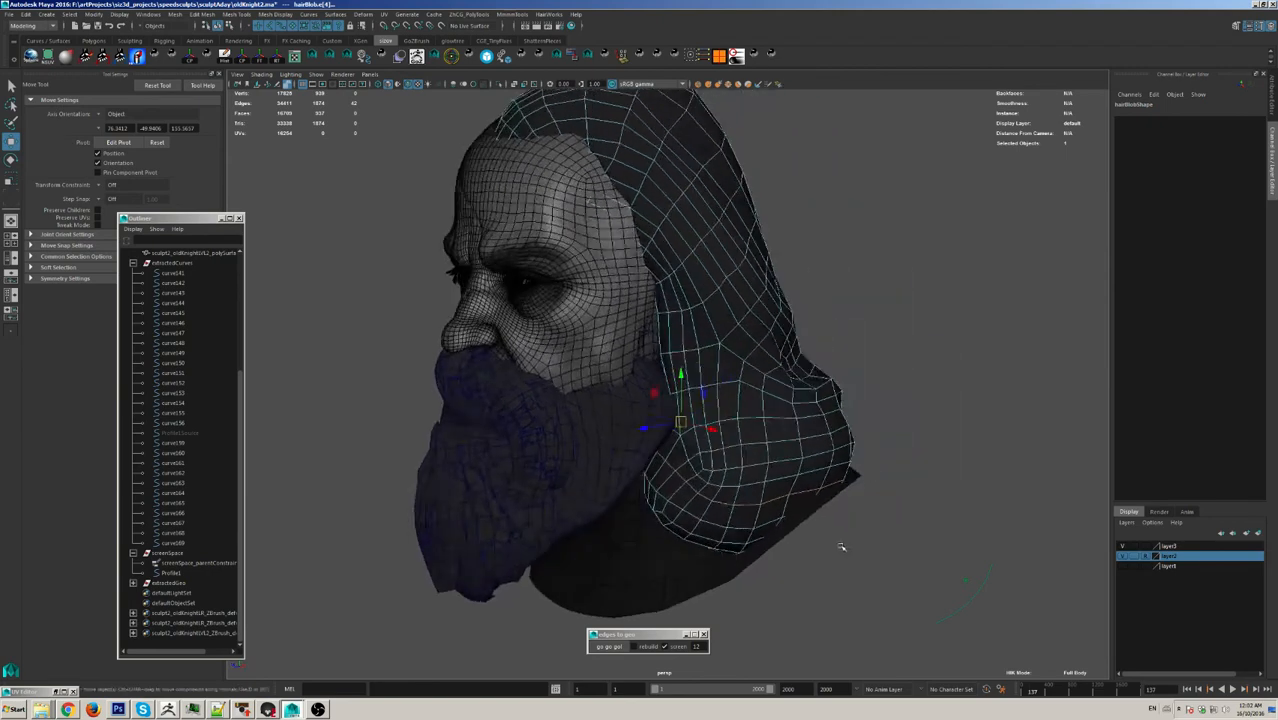
{"action": "right_click_drag", "start_coordinate": [841, 545], "coordinate": [705, 535], "text": "alt"}
{"action": "left_click_drag", "start_coordinate": [665, 528], "coordinate": [708, 659], "text": "alt"}
{"action": "left_click", "coordinate": [663, 647]}
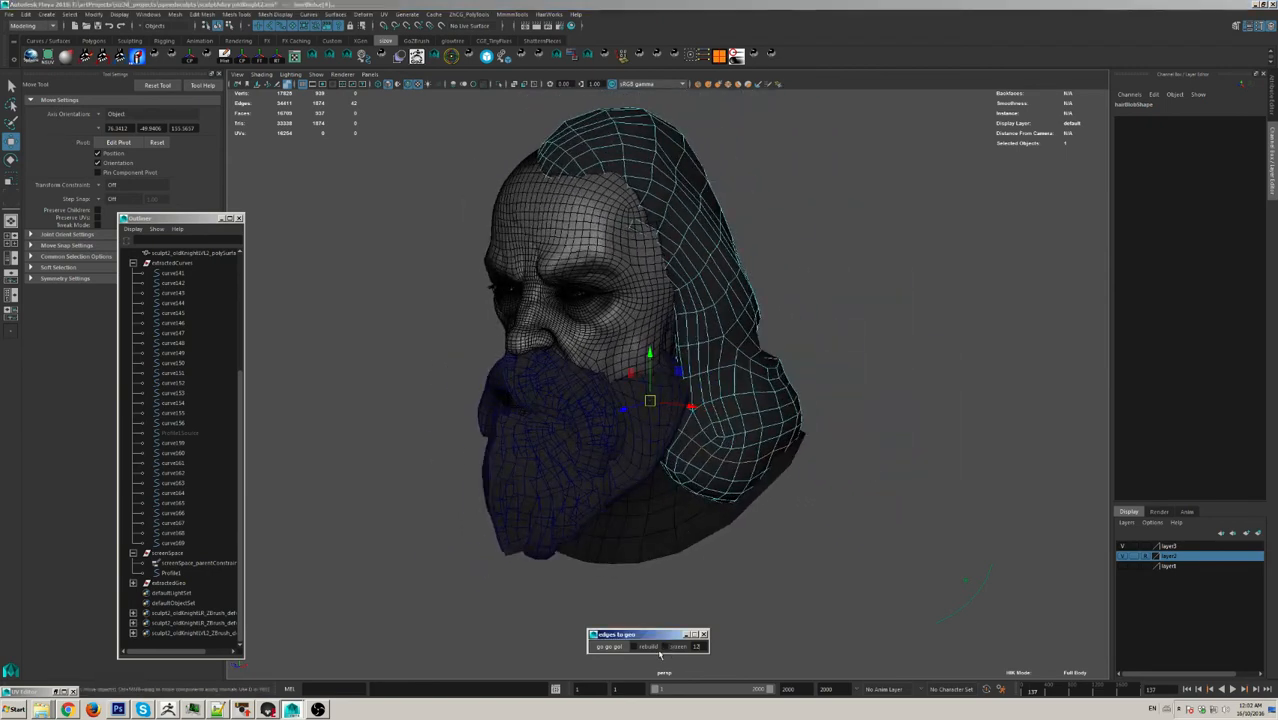
{"action": "left_click", "coordinate": [607, 647]}
Step: Scale the new circular profile of the hair band down to about half its original size
{"action": "left_click_drag", "start_coordinate": [696, 561], "coordinate": [718, 546], "text": "alt"}
{"action": "key", "text": "r"}
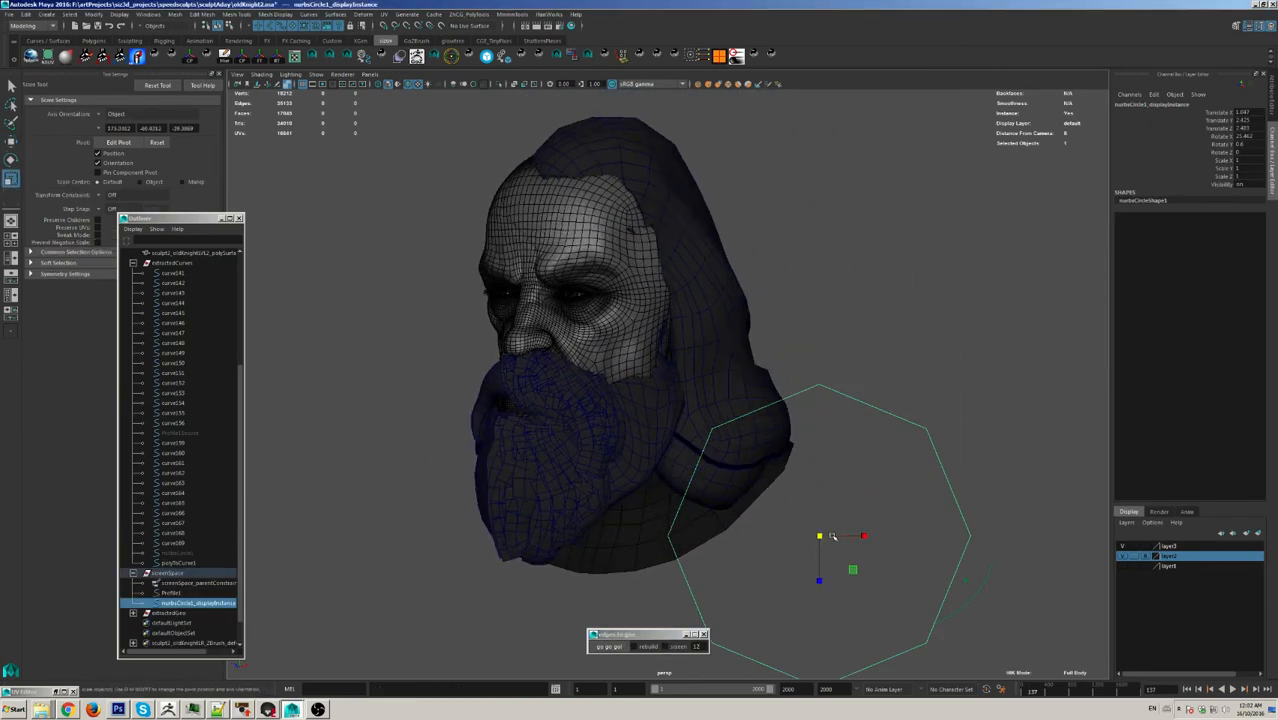
{"action": "left_click_drag", "start_coordinate": [820, 538], "coordinate": [612, 627]}
{"action": "right_click_drag", "start_coordinate": [851, 543], "coordinate": [795, 515]}
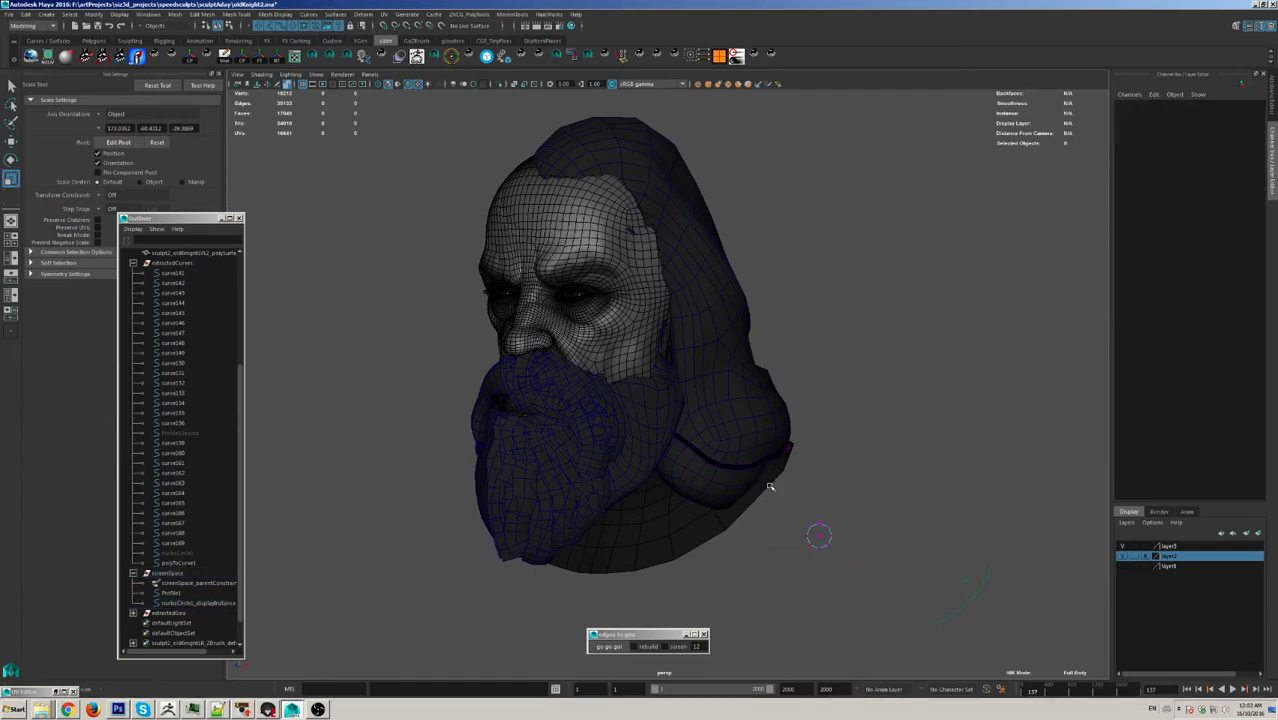
{"action": "left_click_drag", "start_coordinate": [770, 486], "coordinate": [836, 580]}
{"action": "left_click_drag", "start_coordinate": [820, 536], "coordinate": [906, 544]}
Step: Move the hair band's circular profile into the empty space beside the head
{"action": "key", "text": "w"}
{"action": "left_click_drag", "start_coordinate": [822, 539], "coordinate": [1006, 444]}
{"action": "key", "text": "z"}
{"action": "key", "text": "q"}
{"action": "left_click", "coordinate": [838, 445]}
{"action": "left_click_drag", "start_coordinate": [838, 445], "coordinate": [877, 476]}
{"action": "key", "text": "w"}
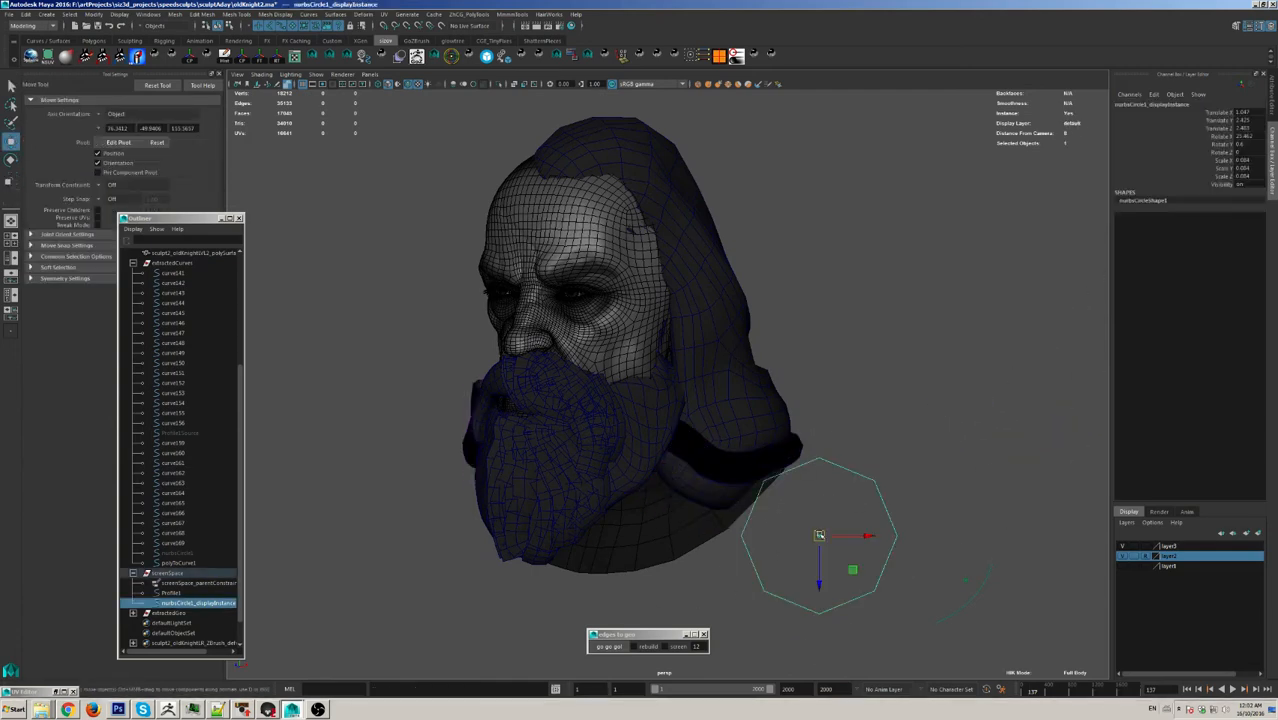
{"action": "left_click_drag", "start_coordinate": [819, 536], "coordinate": [1007, 466]}
Step: Select the edge loops running around both eyes on the face mesh and generate geometry from them with edges to geo
{"action": "left_click", "coordinate": [924, 365]}
{"action": "left_click_drag", "start_coordinate": [924, 365], "coordinate": [707, 369], "text": "alt"}
{"action": "right_click_drag", "start_coordinate": [707, 369], "coordinate": [830, 313], "text": "alt"}
{"action": "middle_click_drag", "start_coordinate": [715, 290], "coordinate": [740, 393], "text": "alt"}
{"action": "left_click_drag", "start_coordinate": [688, 405], "coordinate": [654, 360]}
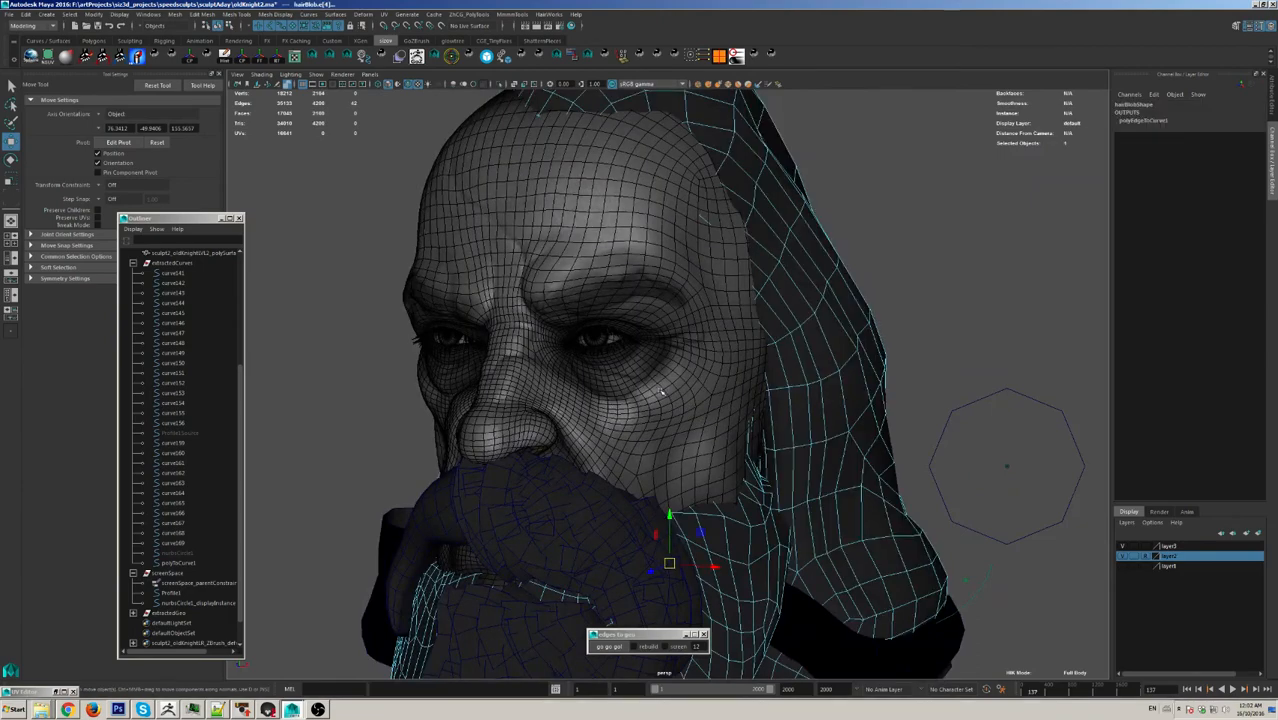
{"action": "right_click_drag", "start_coordinate": [745, 406], "coordinate": [660, 440], "text": "alt"}
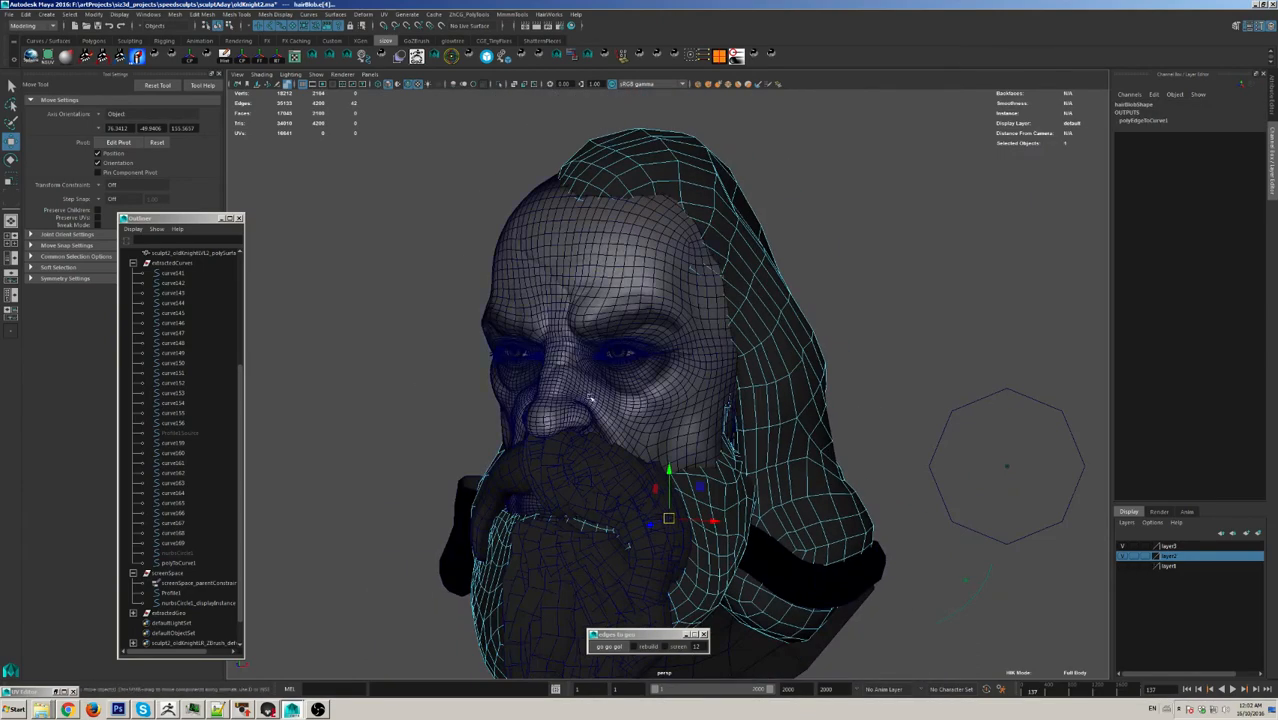
{"action": "left_click", "coordinate": [641, 399]}
{"action": "scroll", "coordinate": [643, 400], "scroll_direction": "up", "scroll_amount": 4}
{"action": "left_click_drag", "start_coordinate": [645, 400], "coordinate": [500, 397], "text": "alt"}
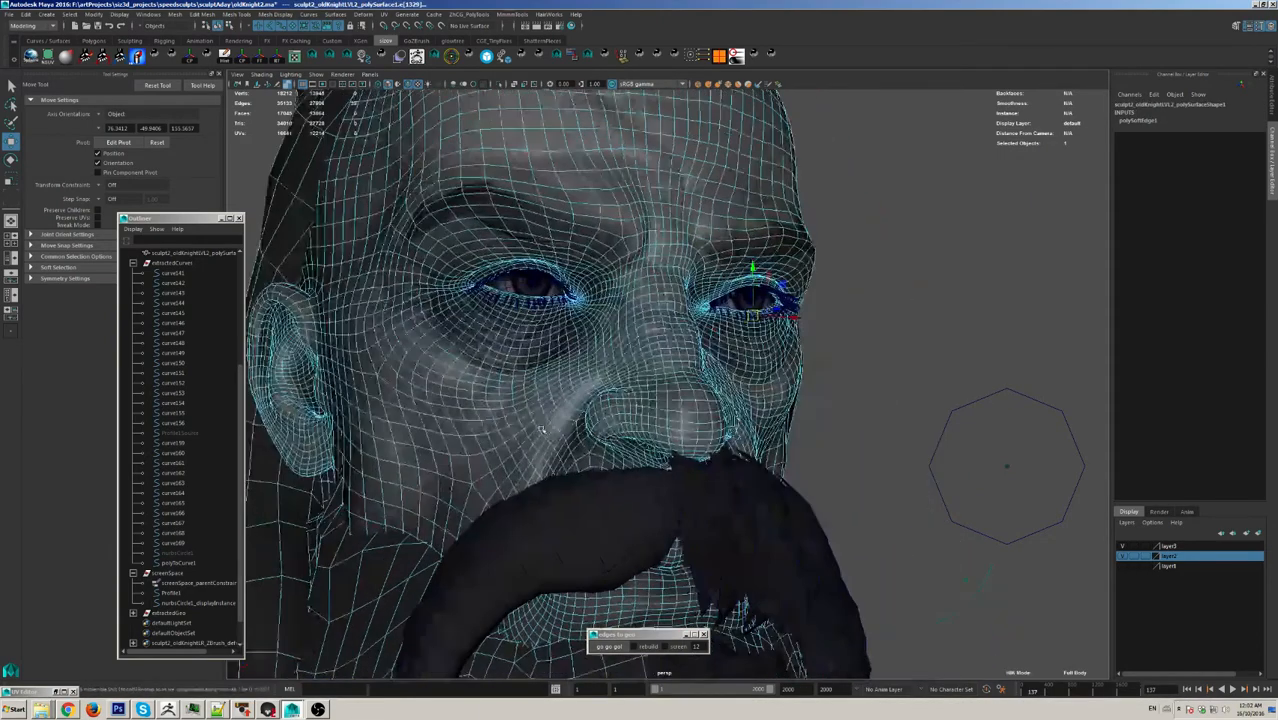
{"action": "double_click", "coordinate": [473, 375], "text": "shift"}
{"action": "scroll", "coordinate": [799, 416], "scroll_direction": "down", "scroll_amount": 2}
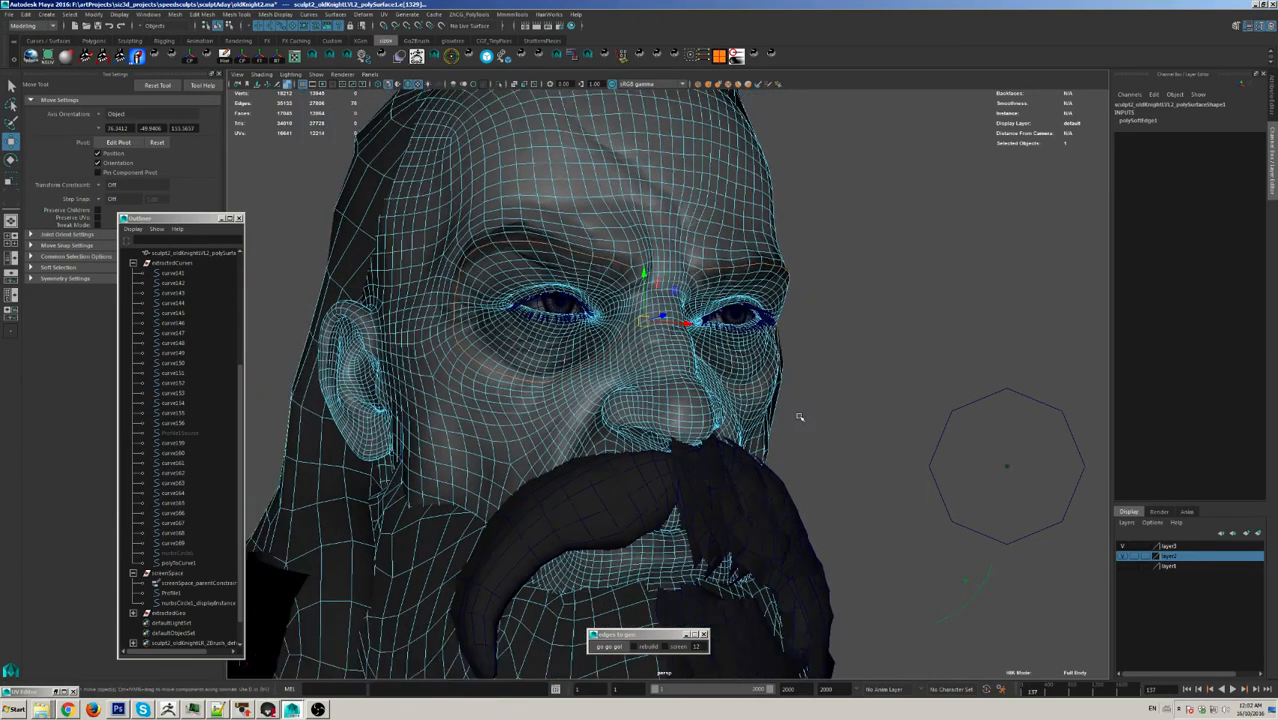
{"action": "left_click_drag", "start_coordinate": [799, 416], "coordinate": [556, 412], "text": "alt"}
{"action": "left_click", "coordinate": [609, 646]}
Step: Place the eye bands' circular profile directly above the hair band's profile and scale it smaller
{"action": "left_click_drag", "start_coordinate": [667, 489], "coordinate": [641, 436], "text": "alt"}
{"action": "key", "text": "r"}
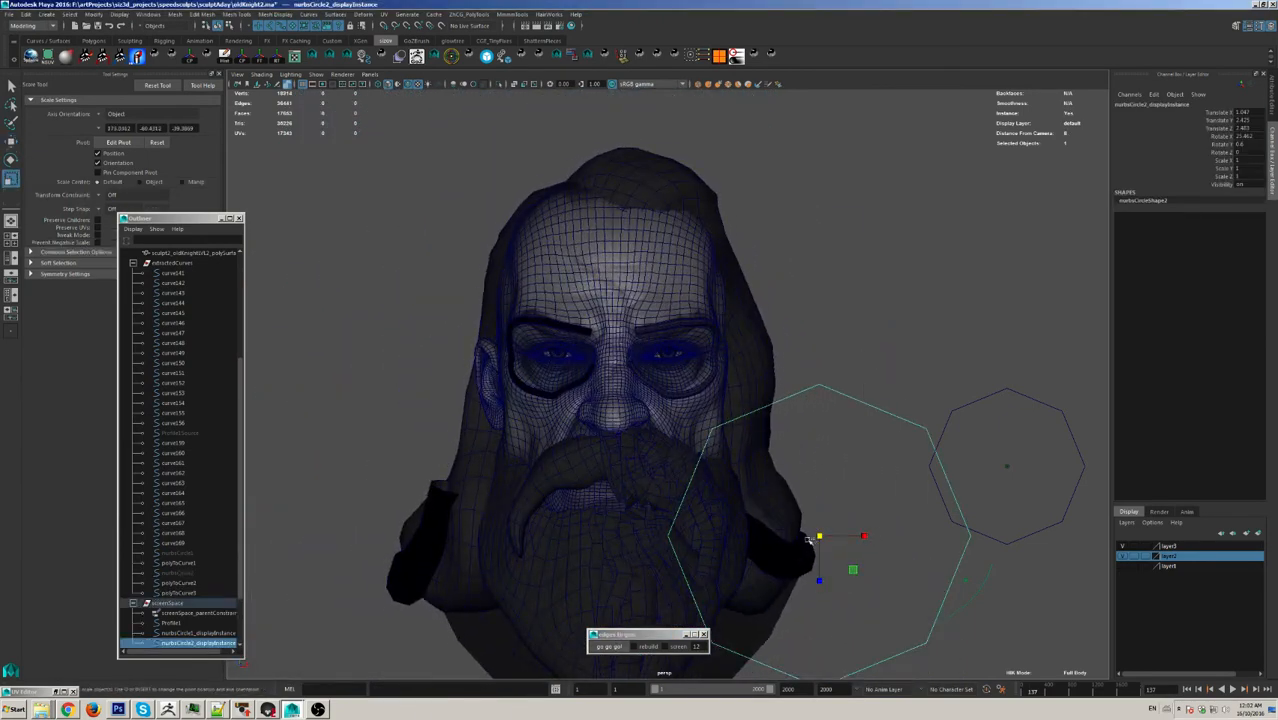
{"action": "left_click_drag", "start_coordinate": [809, 540], "coordinate": [1027, 333]}
{"action": "key", "text": "ctrl+z"}
{"action": "key", "text": "w"}
{"action": "right_click_drag", "start_coordinate": [1038, 333], "coordinate": [922, 308]}
{"action": "left_click_drag", "start_coordinate": [944, 262], "coordinate": [1116, 412]}
{"action": "key", "text": "r"}
{"action": "left_click_drag", "start_coordinate": [1031, 333], "coordinate": [1073, 342]}
{"action": "key", "text": "q"}
{"action": "left_click", "coordinate": [974, 272]}
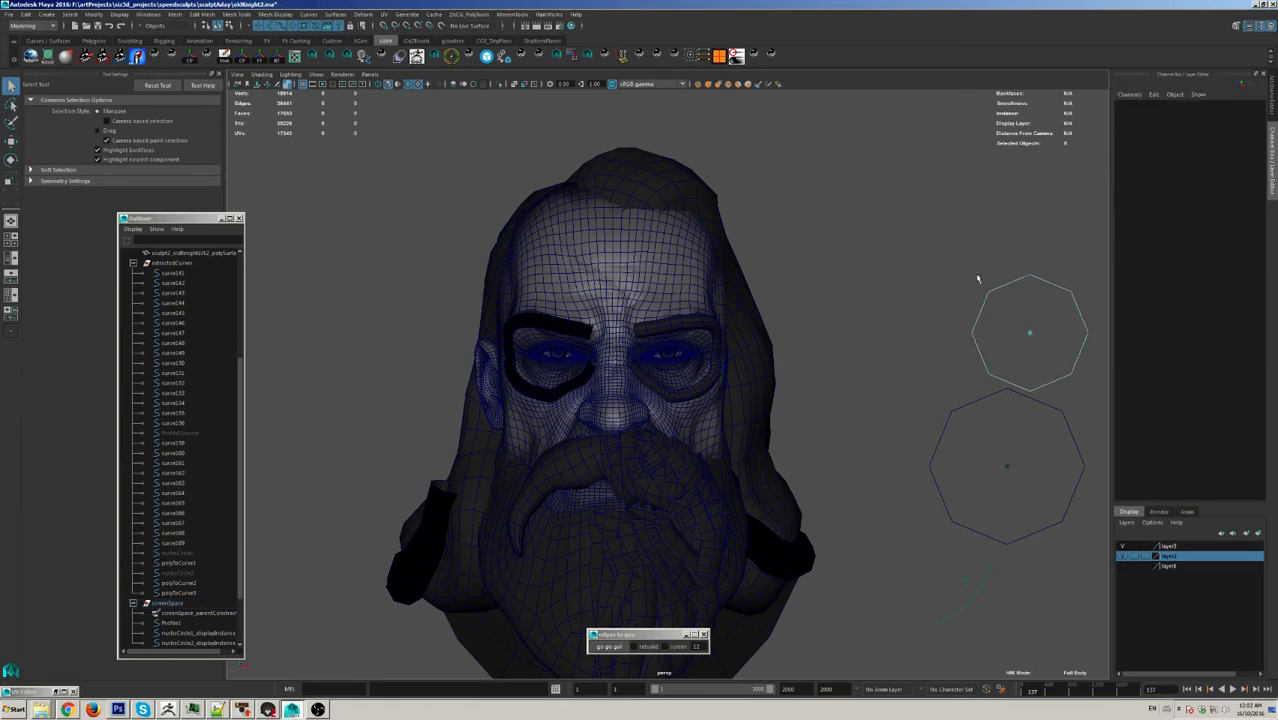
Step: Edit the control points of the eye bands' profile, pulling its four diagonal points outward into square corners
{"action": "left_click_drag", "start_coordinate": [976, 275], "coordinate": [893, 293], "text": "alt"}
{"action": "key", "text": "F8"}
{"action": "key", "text": "F8"}
{"action": "left_click_drag", "start_coordinate": [959, 257], "coordinate": [963, 287]}
{"action": "key", "text": "w"}
{"action": "key", "text": "q"}
{"action": "key", "text": "w"}
{"action": "left_click_drag", "start_coordinate": [1053, 276], "coordinate": [1093, 283]}
{"action": "left_click_drag", "start_coordinate": [972, 369], "coordinate": [1000, 390]}
{"action": "left_click_drag", "start_coordinate": [988, 374], "coordinate": [966, 389]}
{"action": "key", "text": "q"}
{"action": "left_click_drag", "start_coordinate": [1056, 360], "coordinate": [1089, 392]}
{"action": "key", "text": "w"}
Step: Straighten the square profile by adjusting its two side points and upper-left corner, and leave component editing
{"action": "left_click_drag", "start_coordinate": [586, 408], "coordinate": [621, 404], "text": "alt"}
{"action": "right_click_drag", "start_coordinate": [621, 404], "coordinate": [850, 451], "text": "alt"}
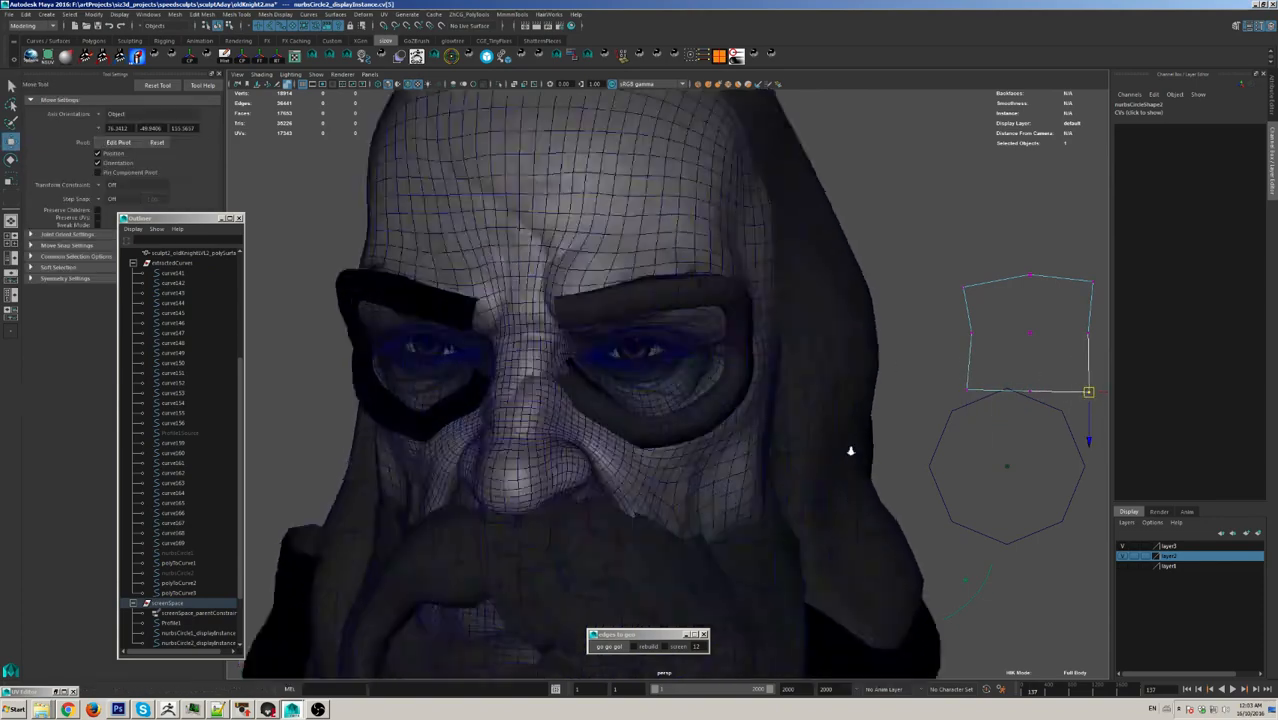
{"action": "left_click_drag", "start_coordinate": [850, 451], "coordinate": [1092, 318], "text": "alt"}
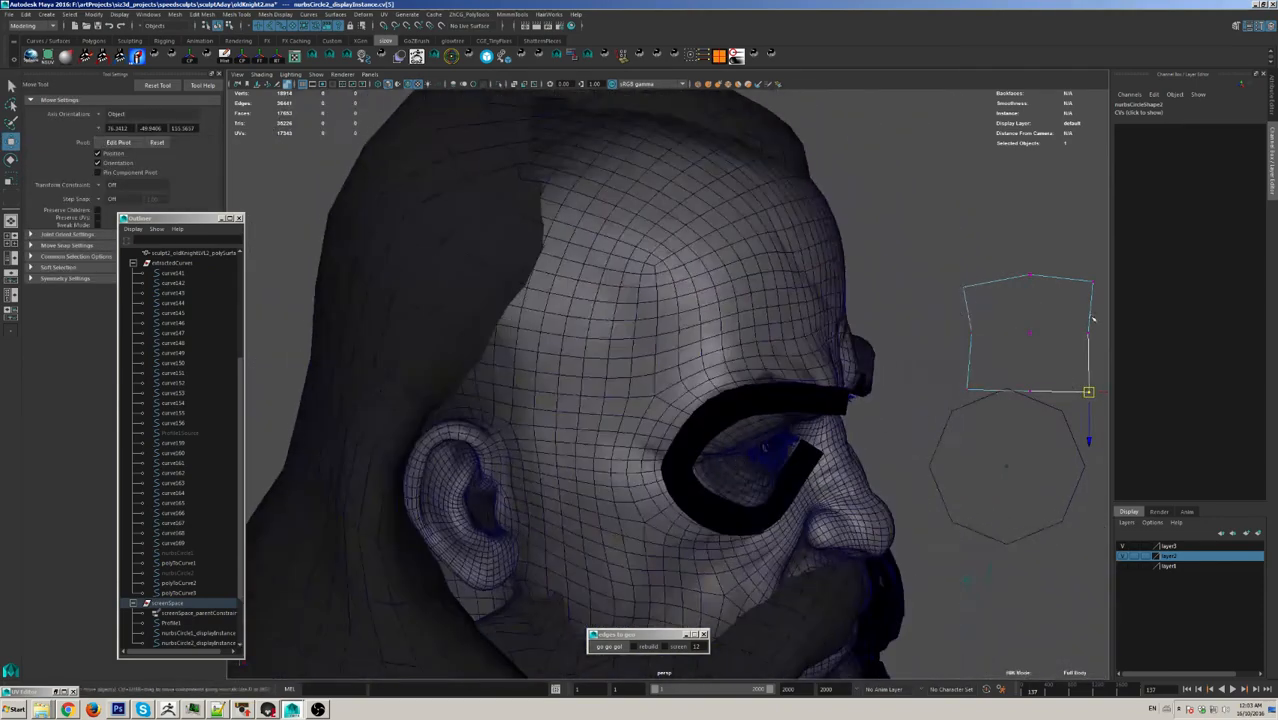
{"action": "left_click", "coordinate": [970, 332]}
{"action": "left_click_drag", "start_coordinate": [971, 332], "coordinate": [965, 333]}
{"action": "key", "text": "q"}
{"action": "left_click", "coordinate": [1088, 334]}
{"action": "key", "text": "w"}
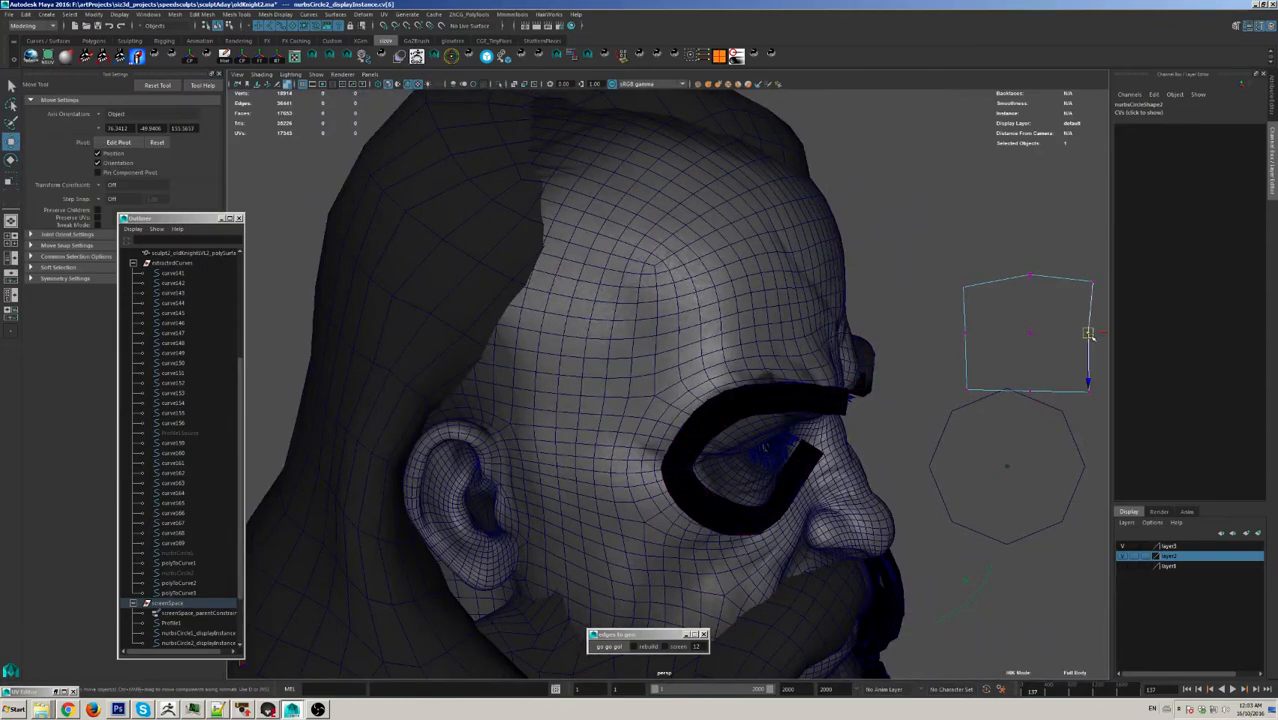
{"action": "left_click_drag", "start_coordinate": [1088, 334], "coordinate": [1093, 335]}
{"action": "key", "text": "q"}
{"action": "left_click", "coordinate": [970, 284]}
{"action": "key", "text": "w"}
{"action": "left_click_drag", "start_coordinate": [970, 284], "coordinate": [965, 272]}
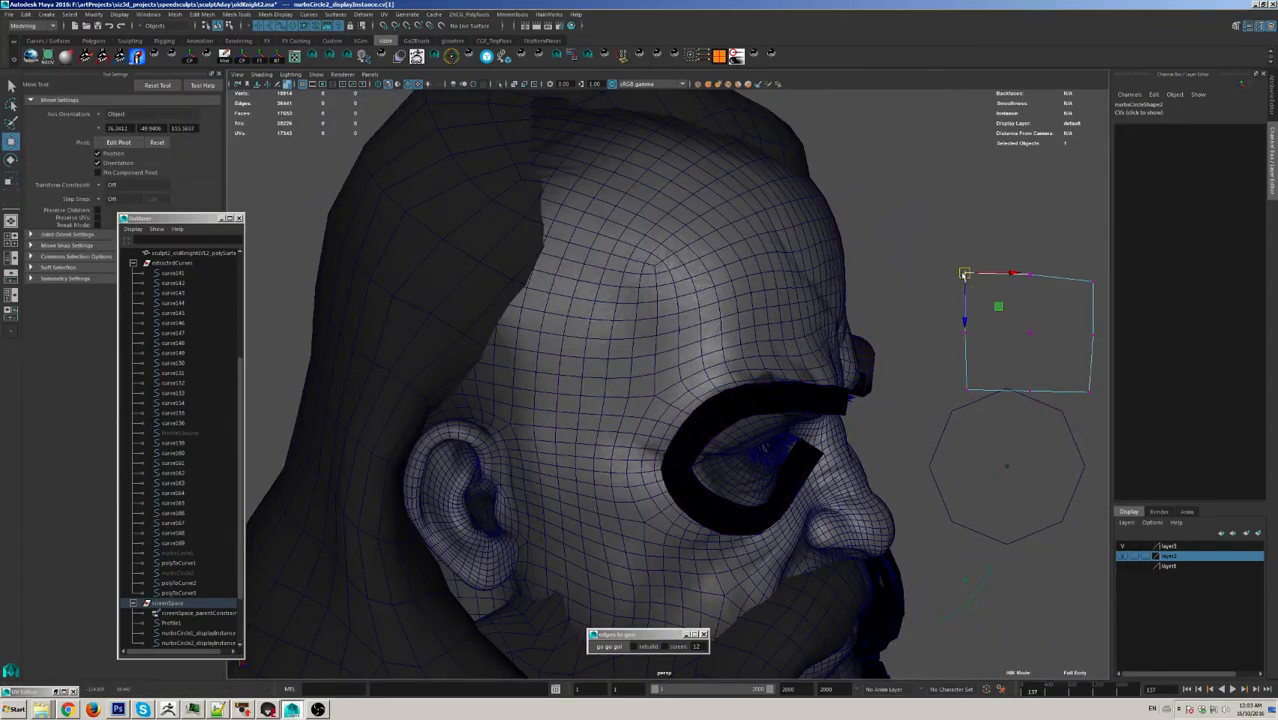
{"action": "key", "text": "q"}
{"action": "left_click_drag", "start_coordinate": [874, 400], "coordinate": [823, 385], "text": "alt"}
{"action": "left_click", "coordinate": [1090, 180]}
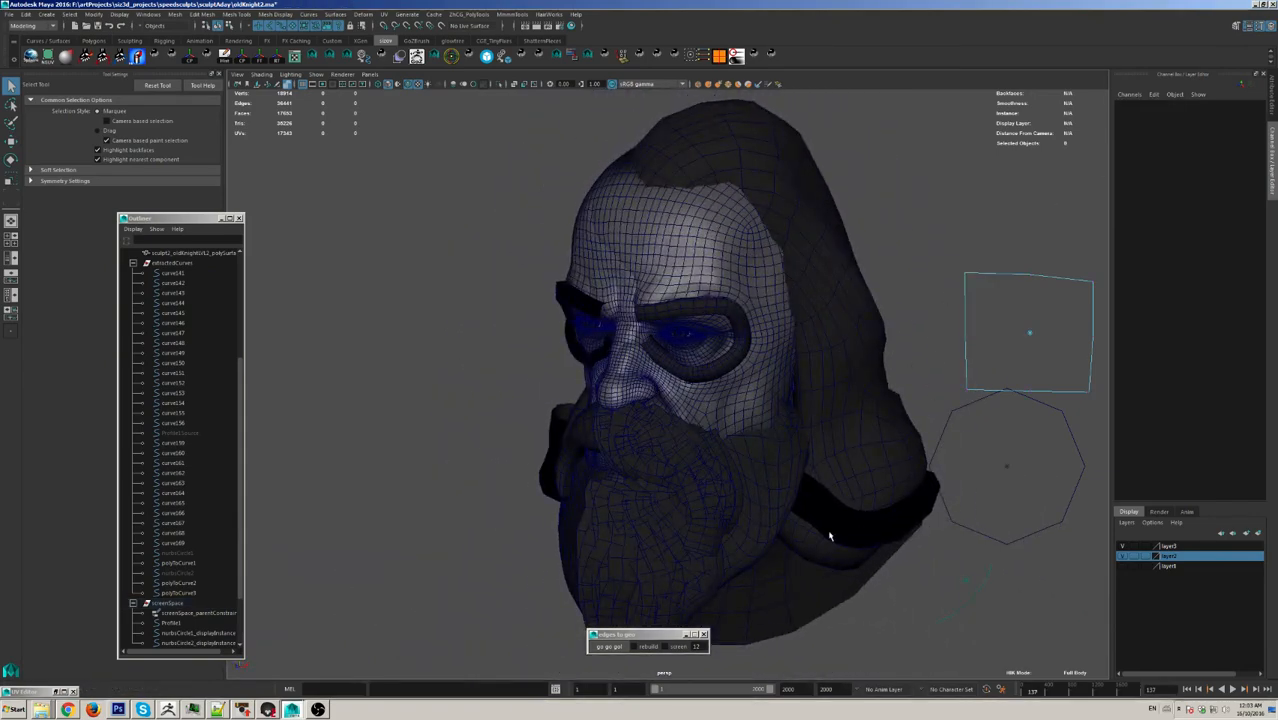
Step: Move the shared beard profile Profile1 farther out below the octagonal profile
{"action": "left_click", "coordinate": [955, 437]}
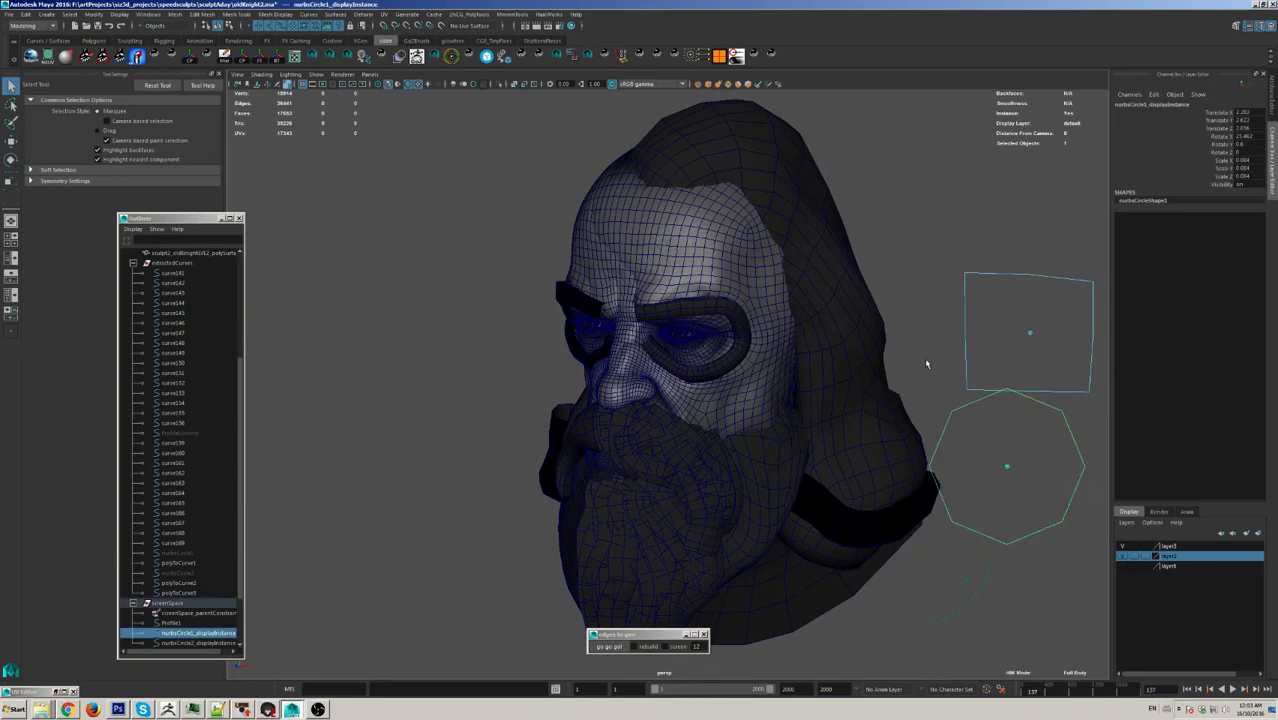
{"action": "left_click_drag", "start_coordinate": [926, 365], "coordinate": [960, 410], "text": "alt"}
{"action": "left_click", "coordinate": [926, 387]}
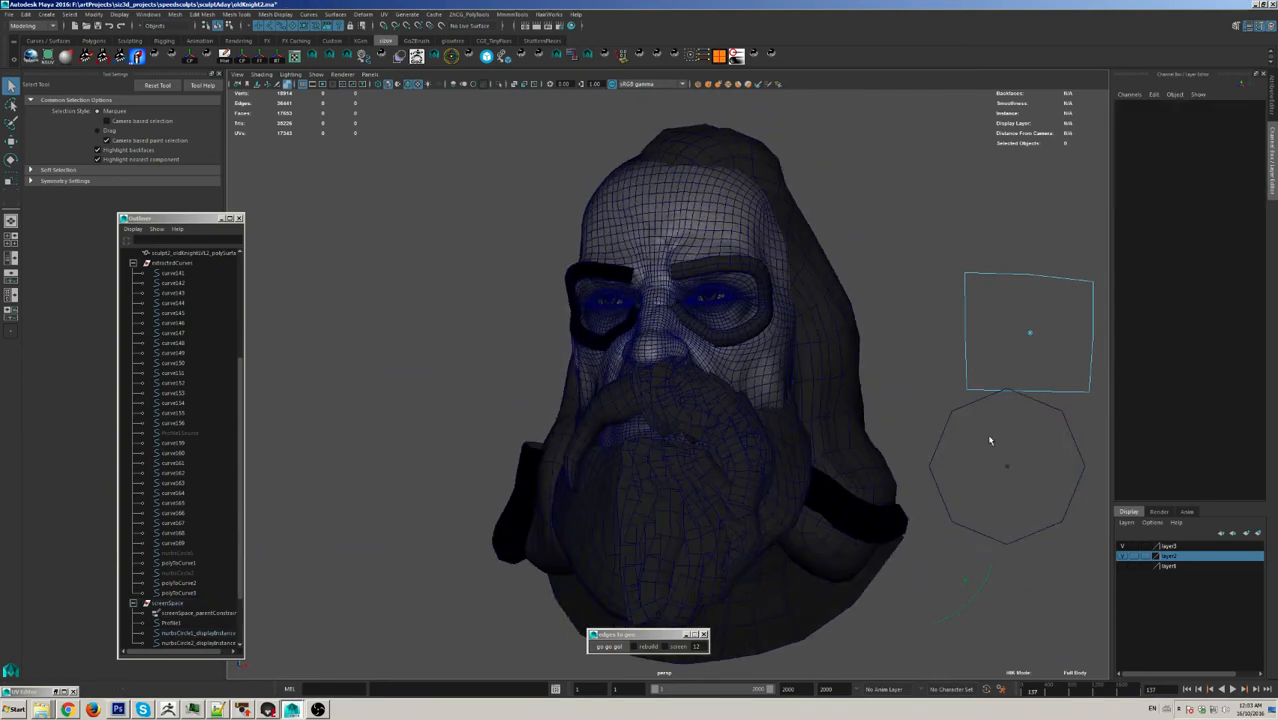
{"action": "left_click", "coordinate": [985, 592]}
{"action": "key", "text": "w"}
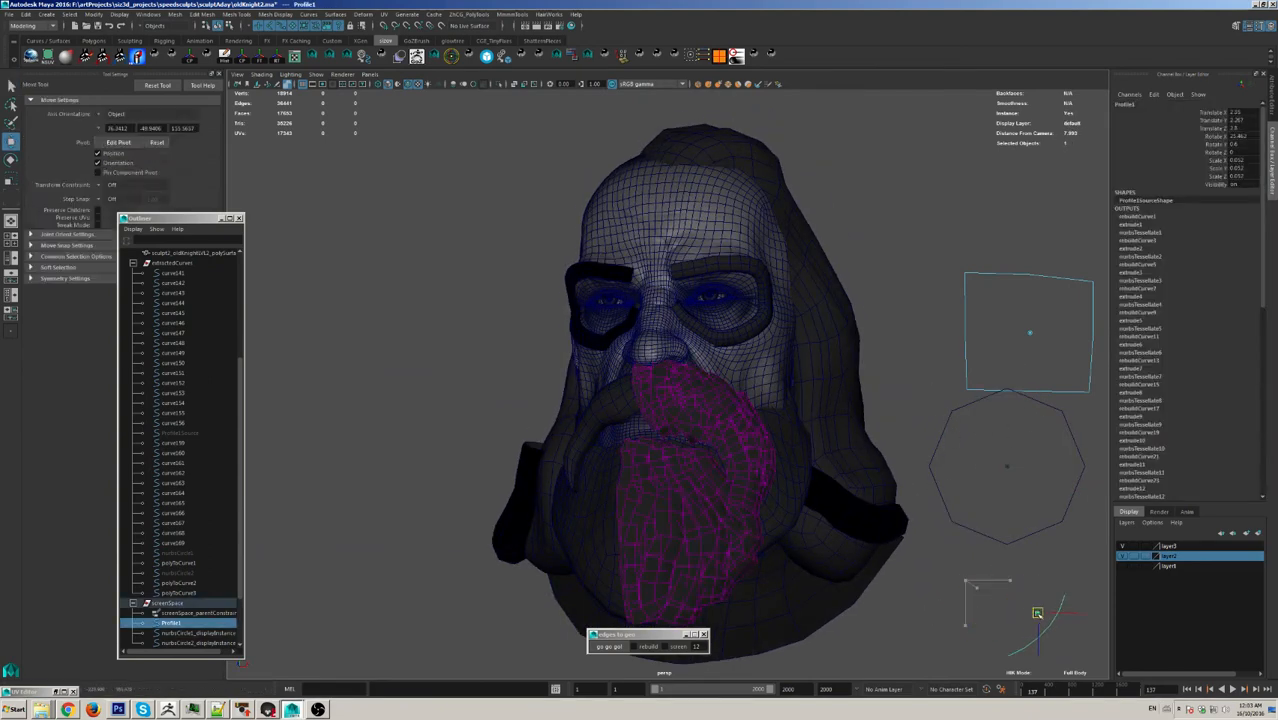
Step: Adjust the positions of the square and octagonal profiles so they sit clear of each other beside the head
{"action": "left_click", "coordinate": [985, 320]}
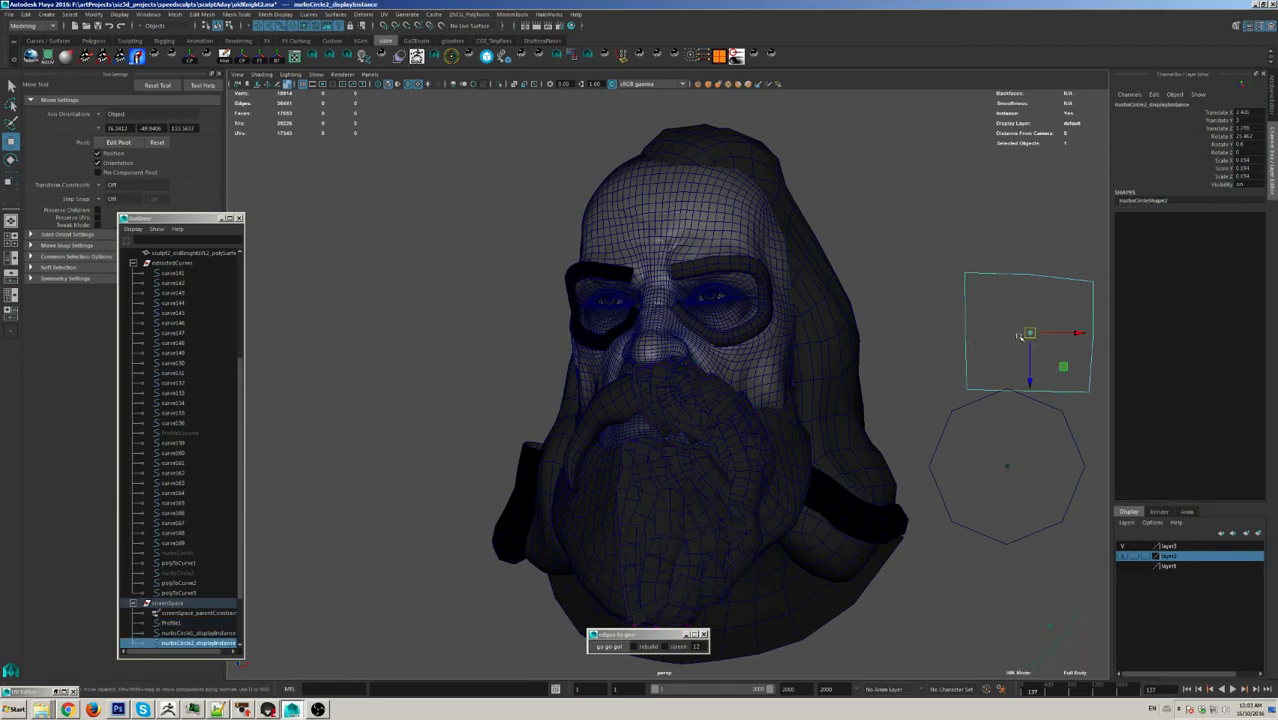
{"action": "mouse_move", "coordinate": [1029, 333]}
{"action": "left_mouse_down"}
{"action": "mouse_move", "coordinate": [1027, 354]}
{"action": "mouse_move", "coordinate": [1026, 330]}
{"action": "left_mouse_up"}
{"action": "left_click", "coordinate": [986, 464]}
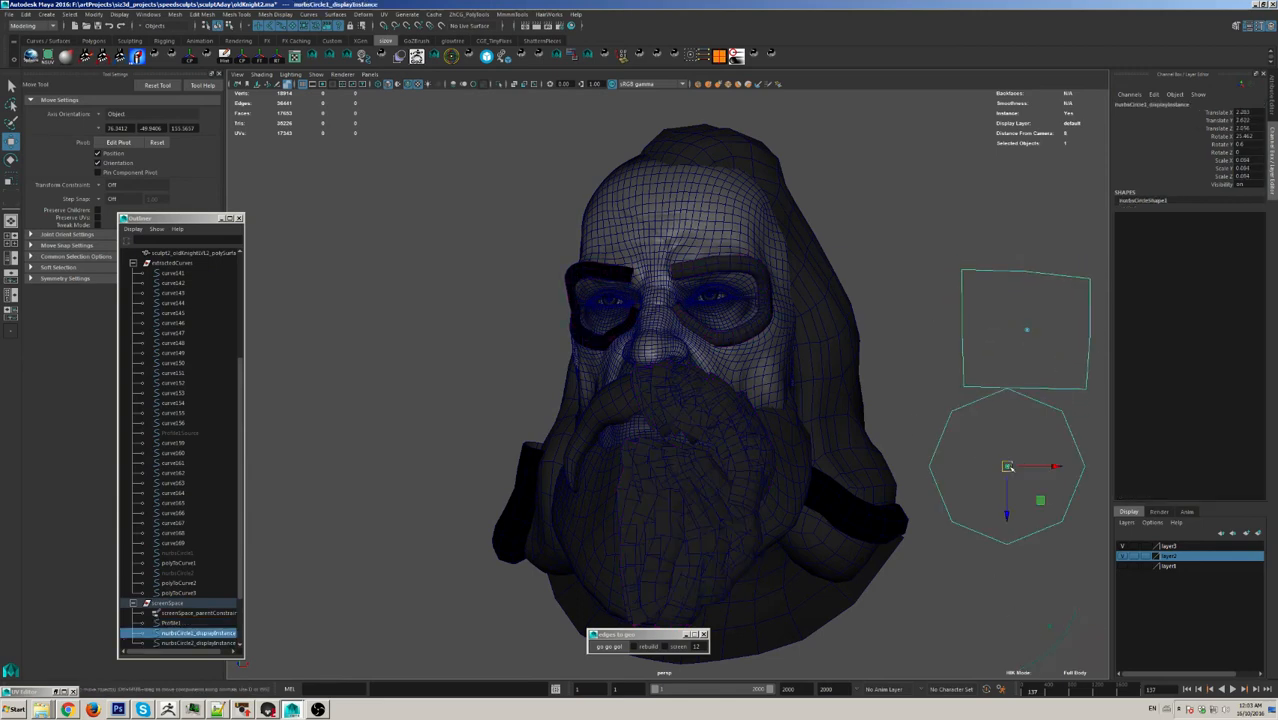
{"action": "left_click_drag", "start_coordinate": [1009, 467], "coordinate": [1021, 461]}
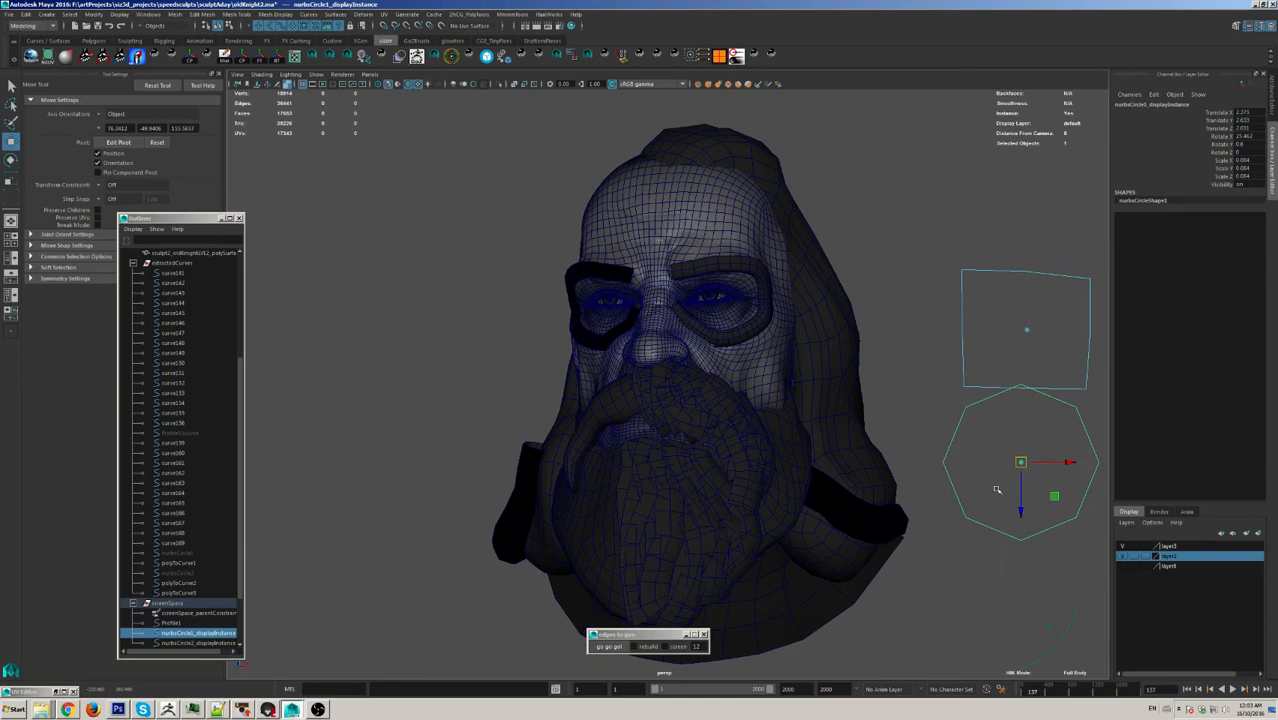
{"action": "middle_click_drag", "start_coordinate": [983, 453], "coordinate": [987, 470]}
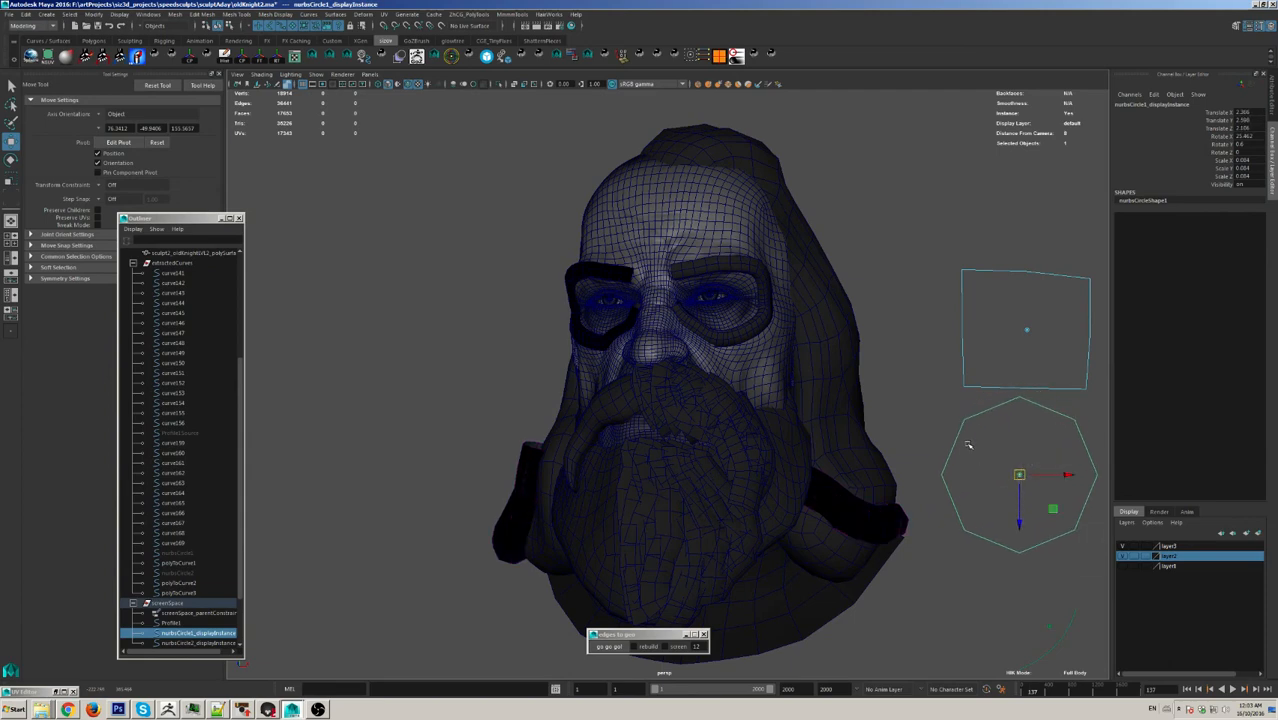
{"action": "left_click", "coordinate": [1025, 487]}
{"action": "left_click", "coordinate": [1016, 494]}
{"action": "middle_click_drag", "start_coordinate": [1016, 494], "coordinate": [1000, 490]}
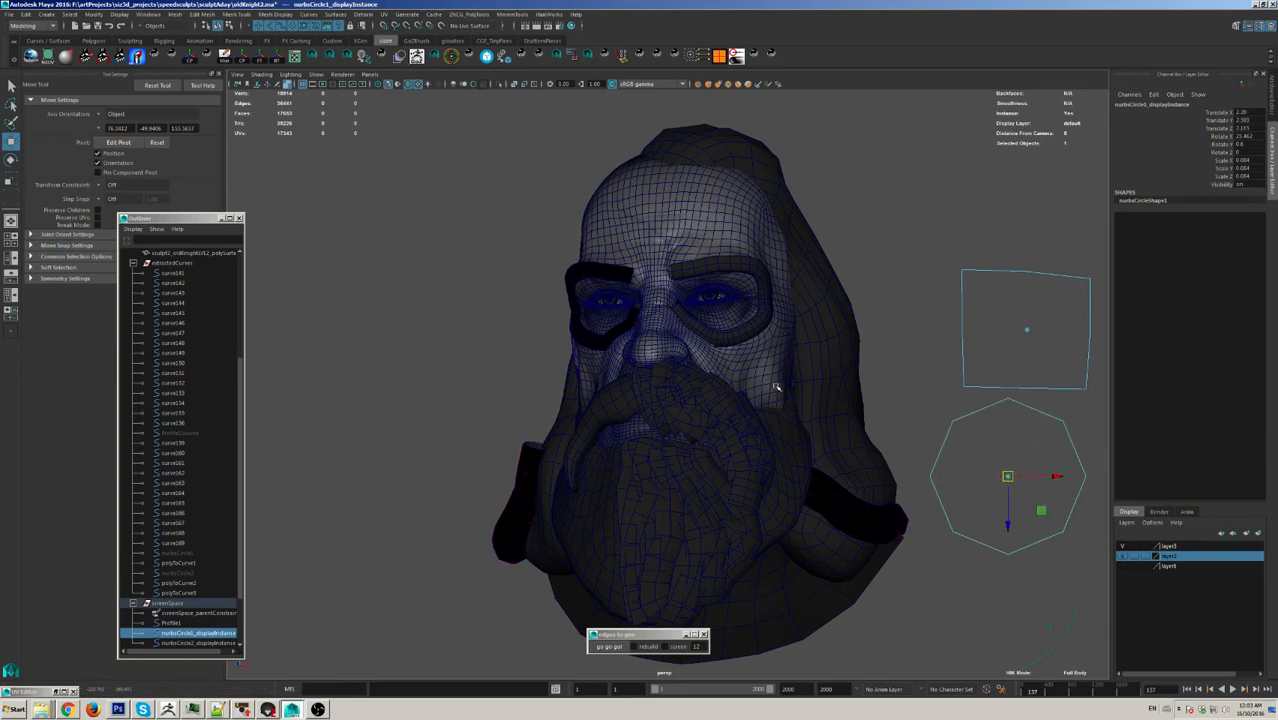
Step: Clear the selection and create the toolBoxCurves set of ready-made profile curves with edges to geo
{"action": "left_click", "coordinate": [770, 621]}
{"action": "left_click", "coordinate": [678, 646]}
{"action": "left_click", "coordinate": [613, 648]}
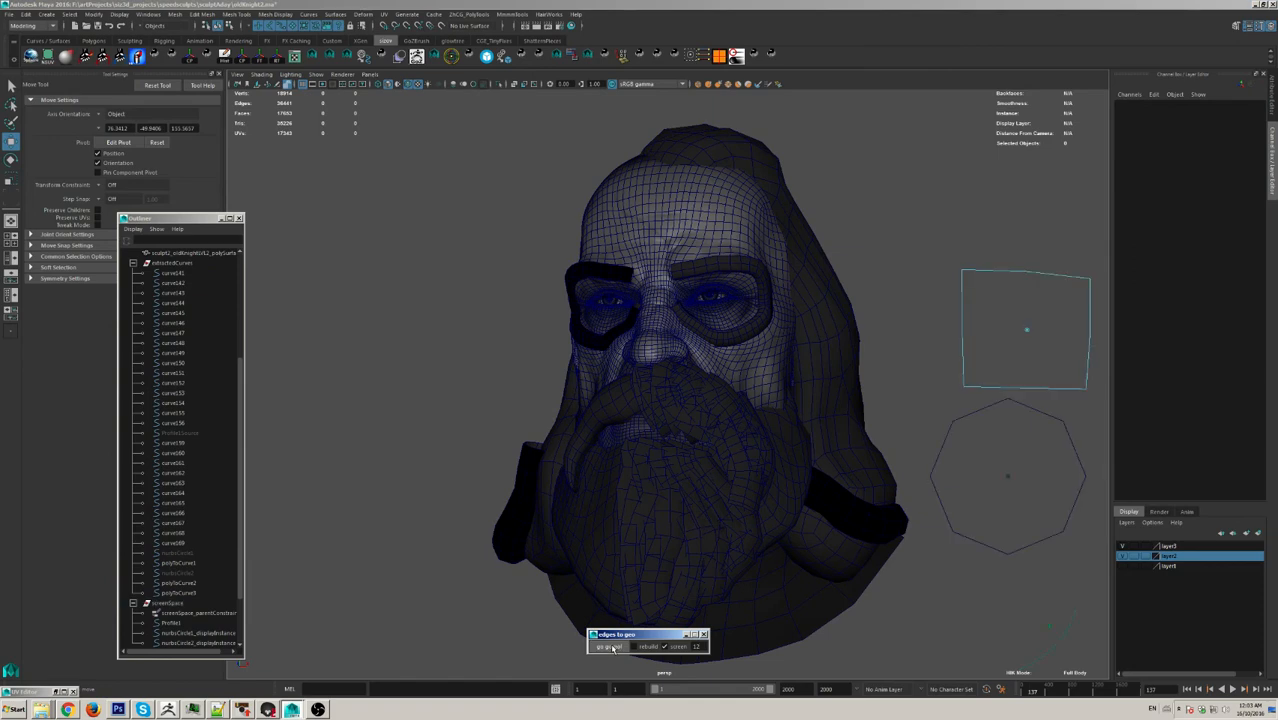
{"action": "left_click", "coordinate": [467, 593]}
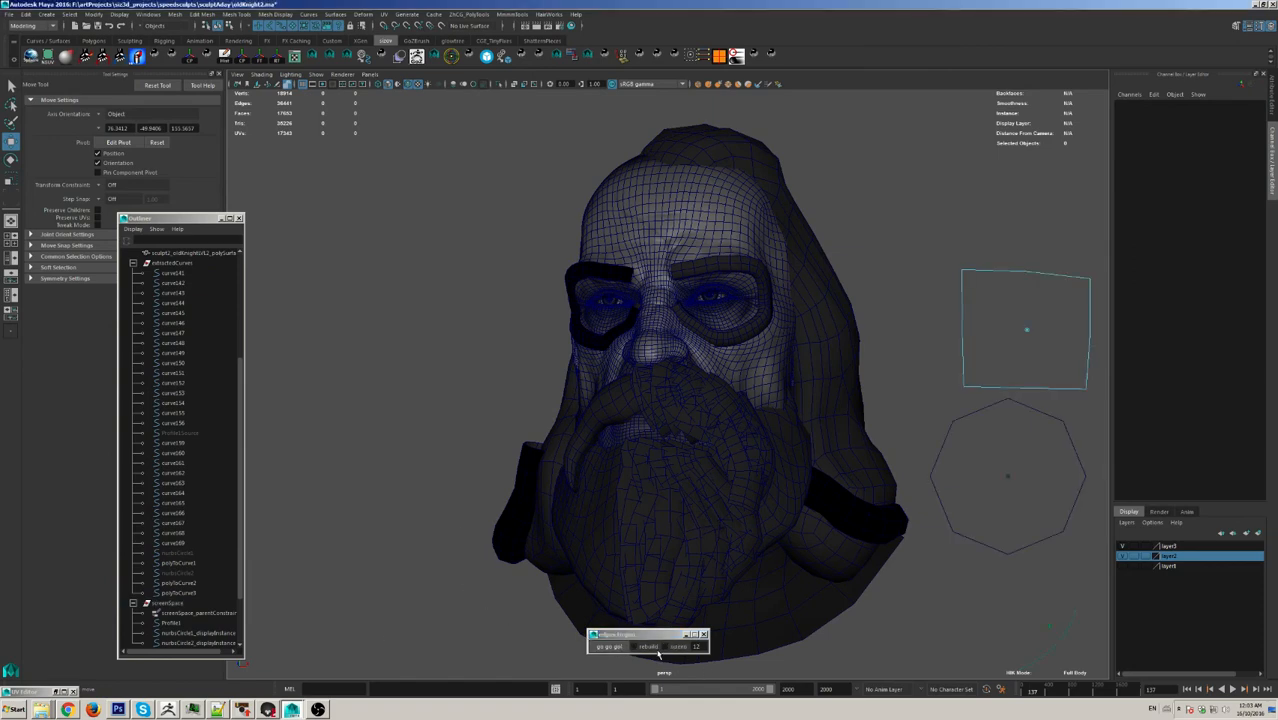
{"action": "left_click", "coordinate": [607, 647]}
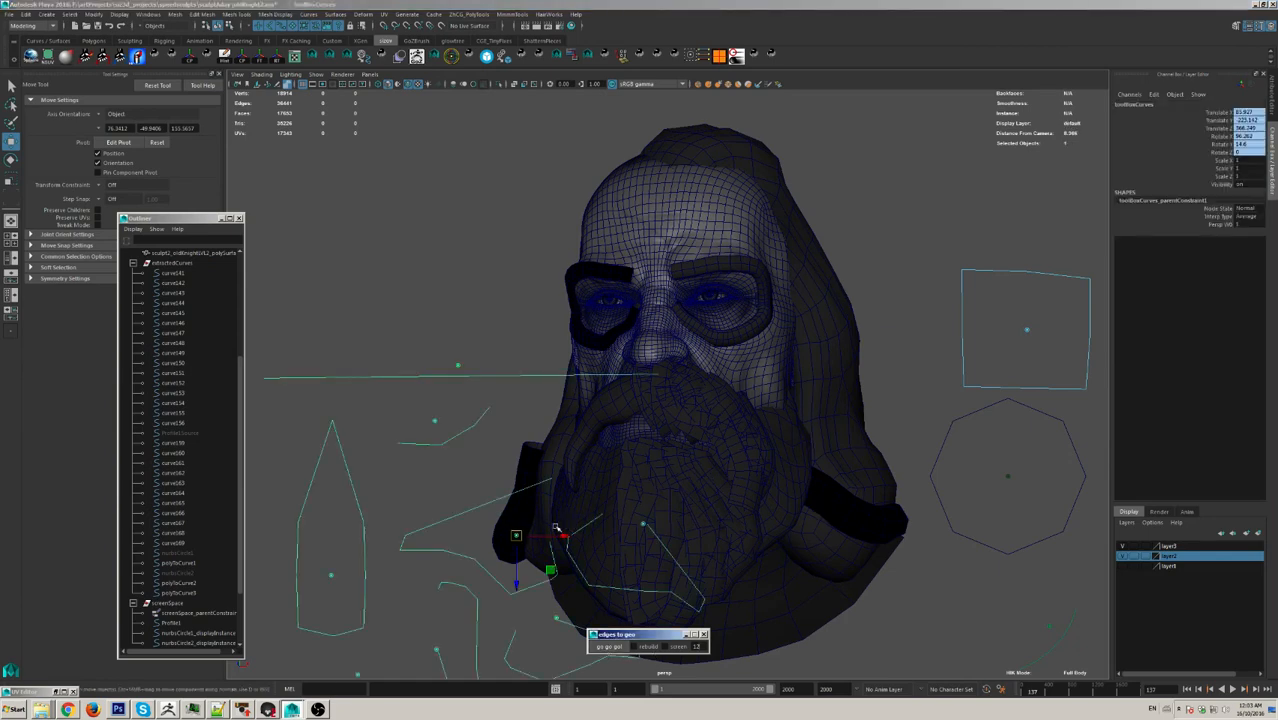
Step: Scale the toolBoxCurves group to about half size and move it into the empty area beside the beard
{"action": "left_click_drag", "start_coordinate": [518, 536], "coordinate": [500, 488]}
{"action": "key", "text": "ctrl+z"}
{"action": "key", "text": "r"}
{"action": "right_click_drag", "start_coordinate": [533, 541], "coordinate": [507, 539], "text": "alt"}
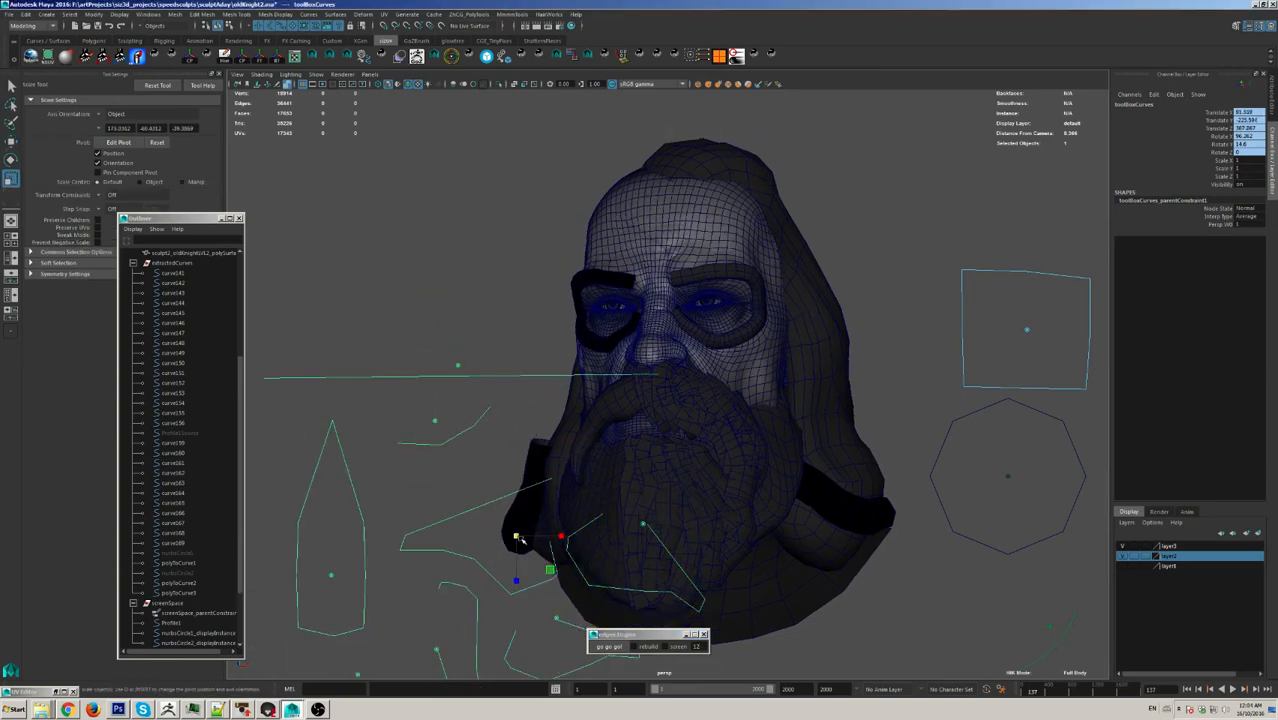
{"action": "scroll", "coordinate": [237, 558], "scroll_direction": "down", "scroll_amount": 3}
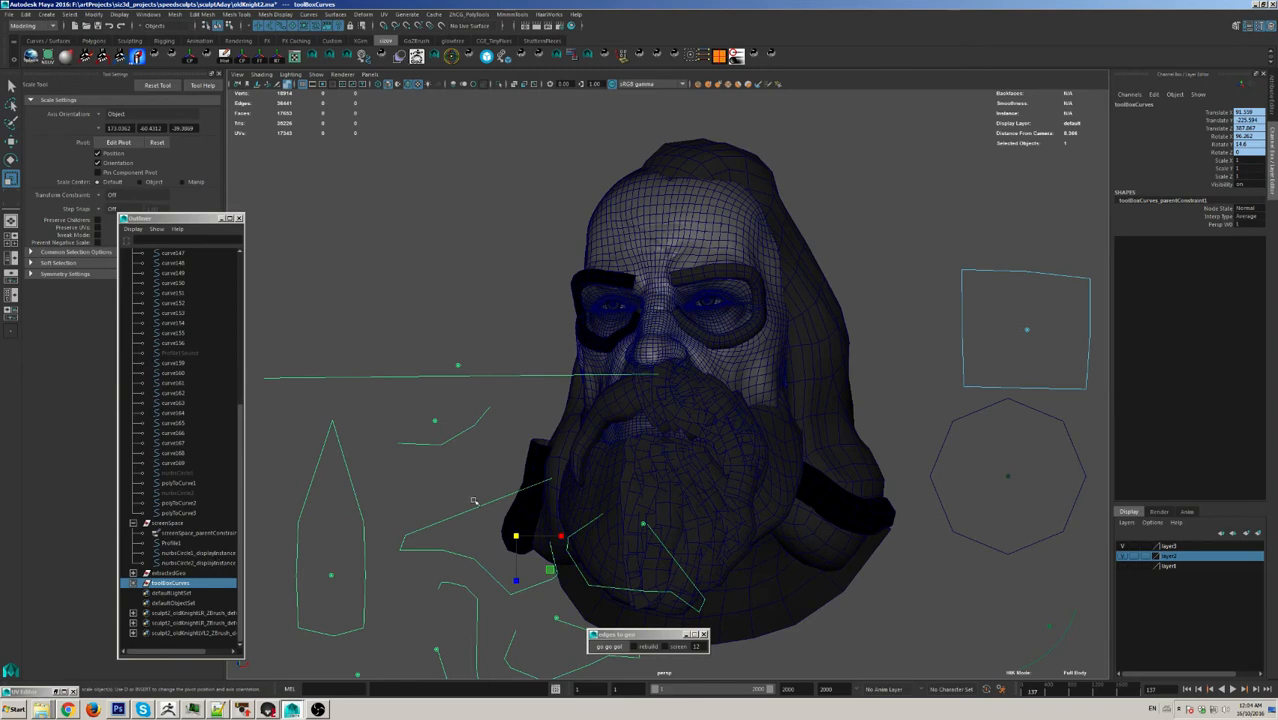
{"action": "left_click_drag", "start_coordinate": [515, 540], "coordinate": [316, 597]}
{"action": "key", "text": "w"}
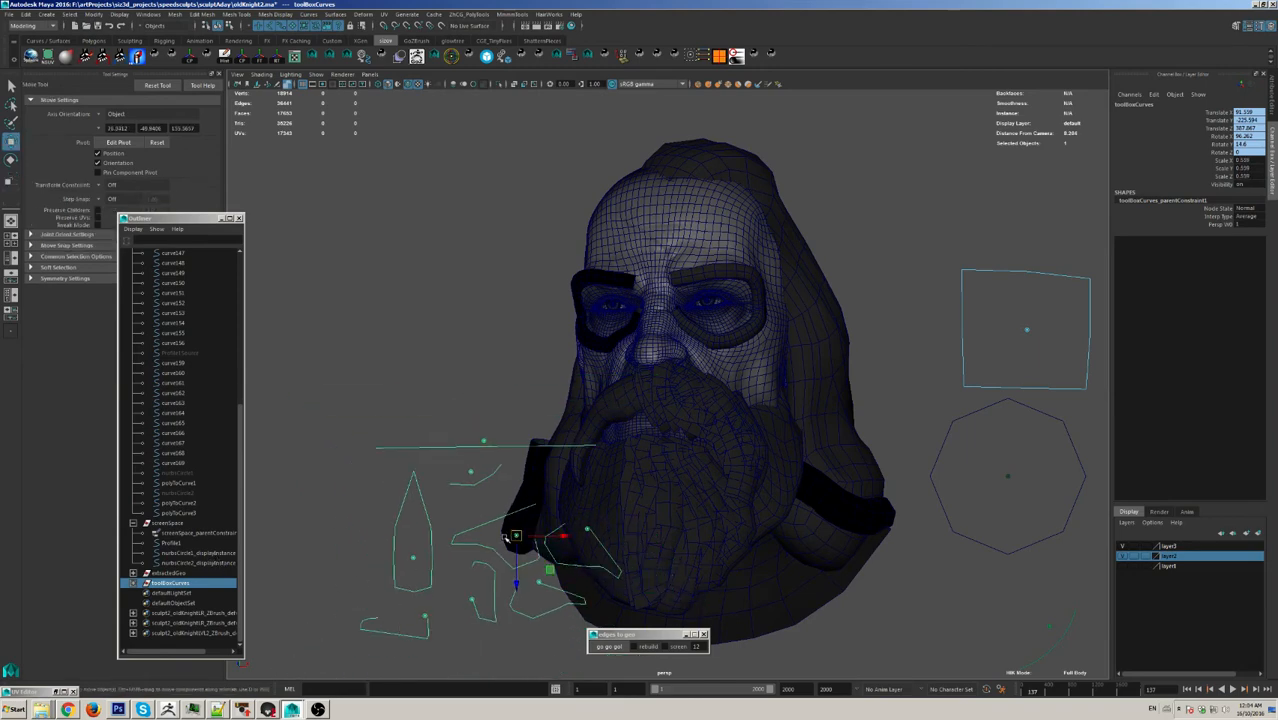
{"action": "left_click_drag", "start_coordinate": [516, 536], "coordinate": [407, 562]}
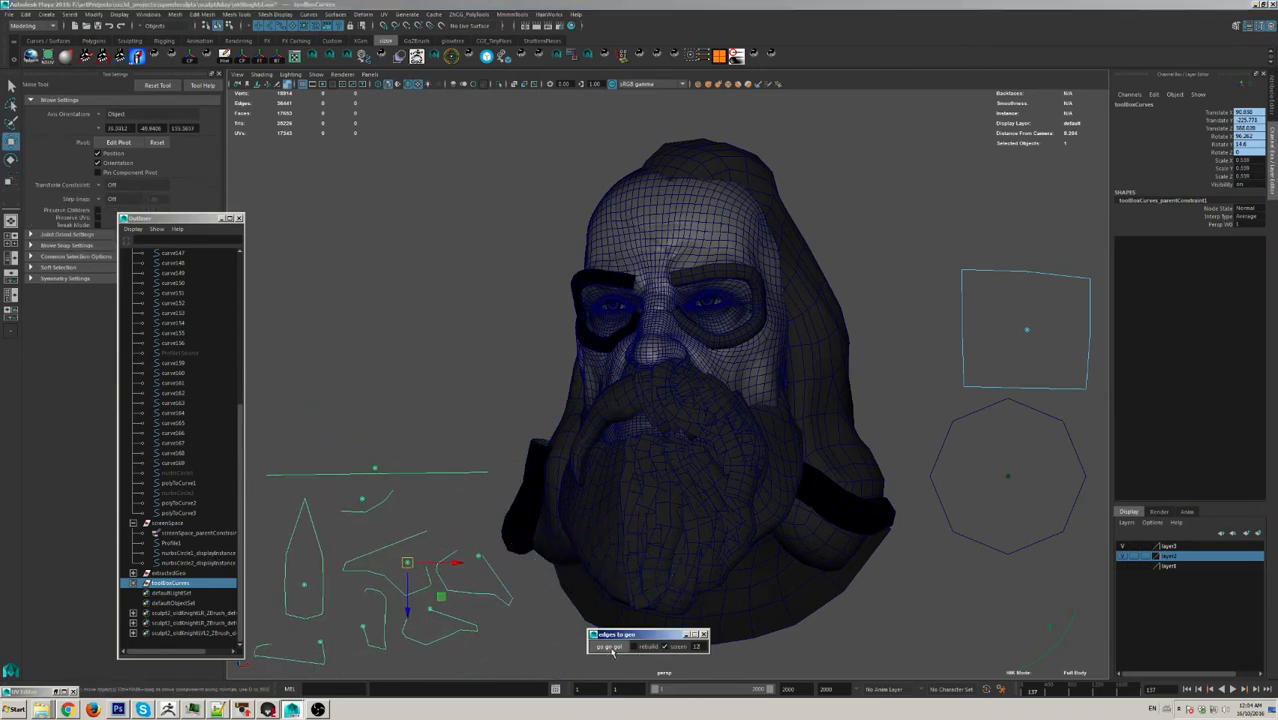
Step: Select the hook-shaped toolbox curve nearest the beard and move it slightly away from its neighbouring curves
{"action": "left_click_drag", "start_coordinate": [590, 622], "coordinate": [494, 491], "text": "alt"}
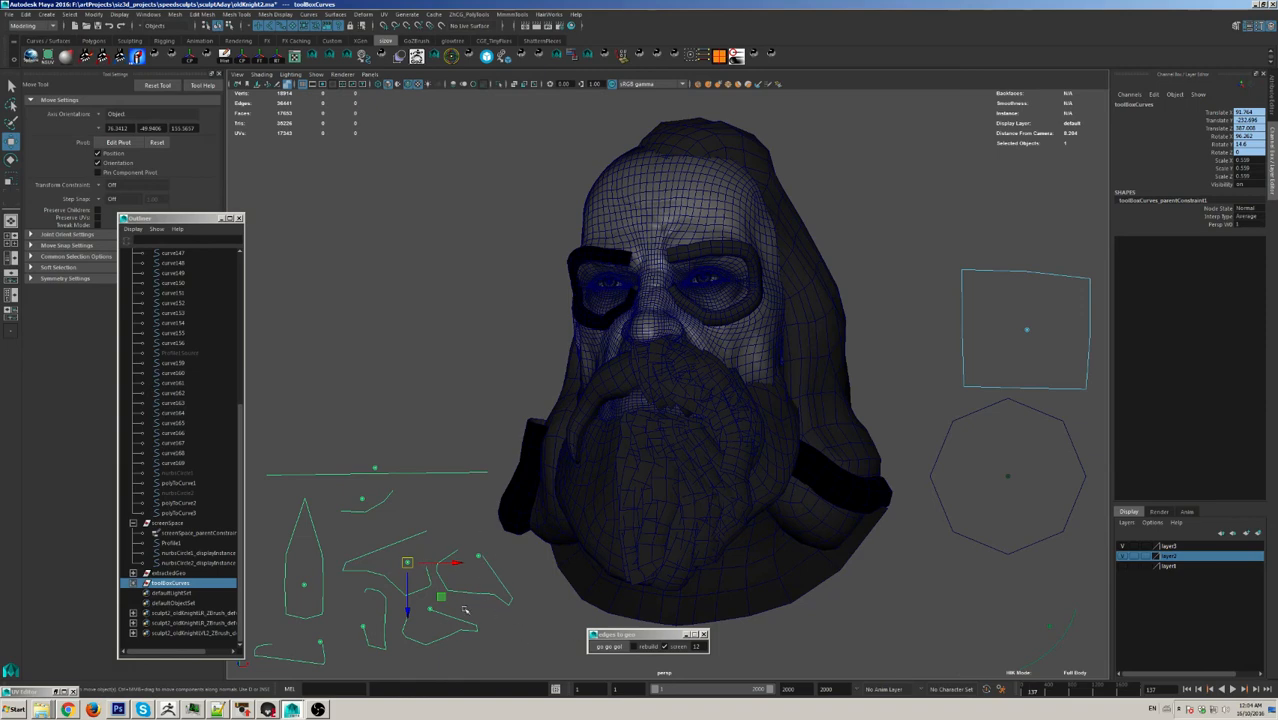
{"action": "left_click", "coordinate": [560, 602]}
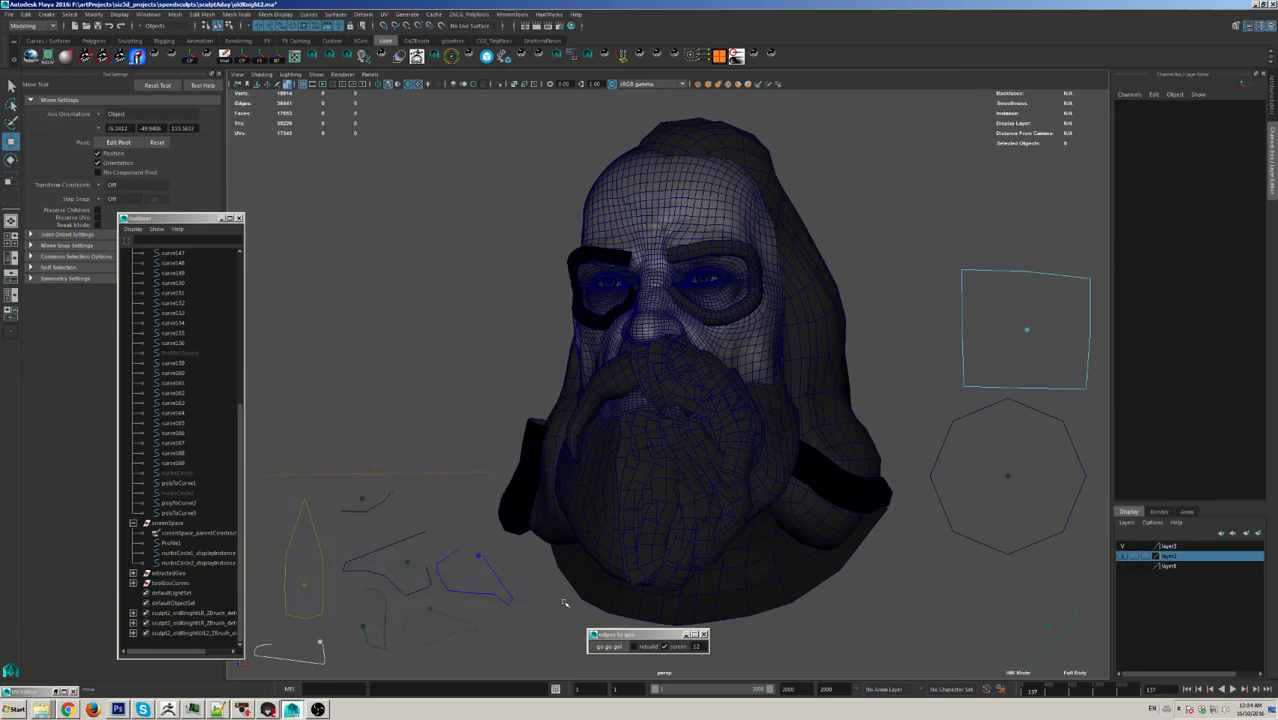
{"action": "left_click", "coordinate": [660, 647]}
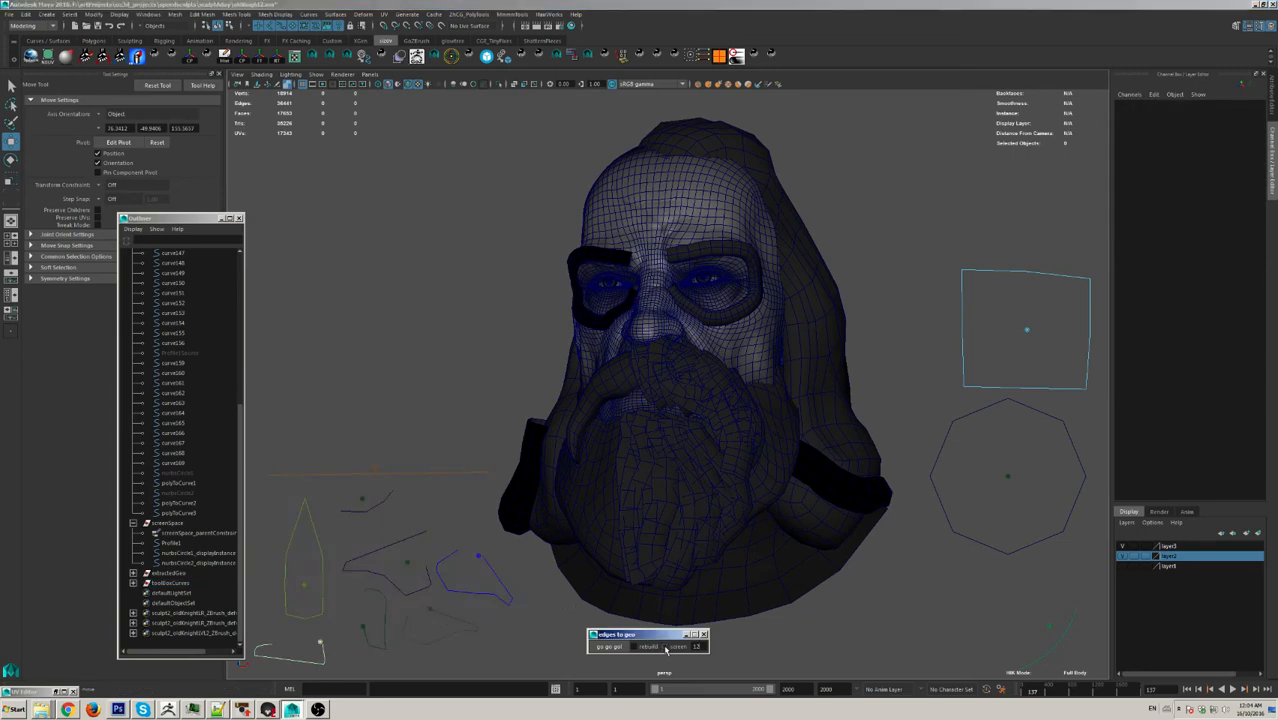
{"action": "left_click", "coordinate": [482, 596]}
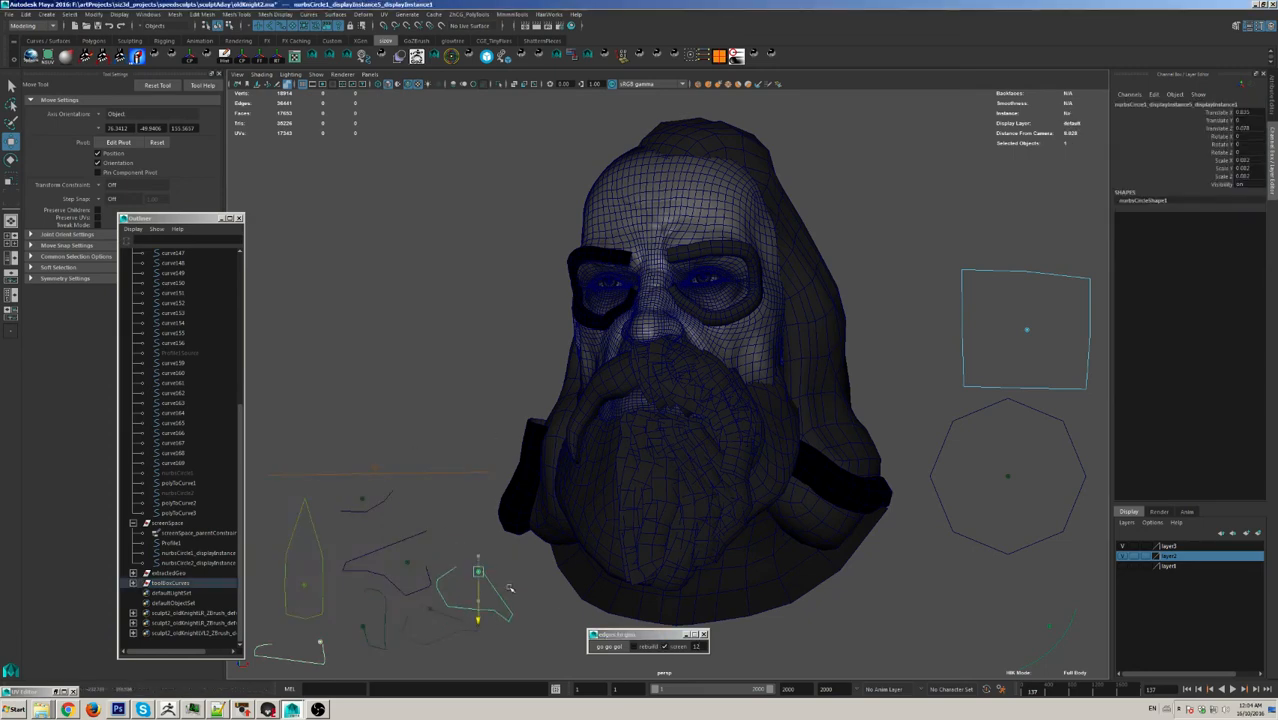
{"action": "left_click_drag", "start_coordinate": [483, 556], "coordinate": [512, 555]}
{"action": "right_click_drag", "start_coordinate": [718, 541], "coordinate": [690, 540], "text": "alt"}
{"action": "left_click_drag", "start_coordinate": [517, 556], "coordinate": [495, 567]}
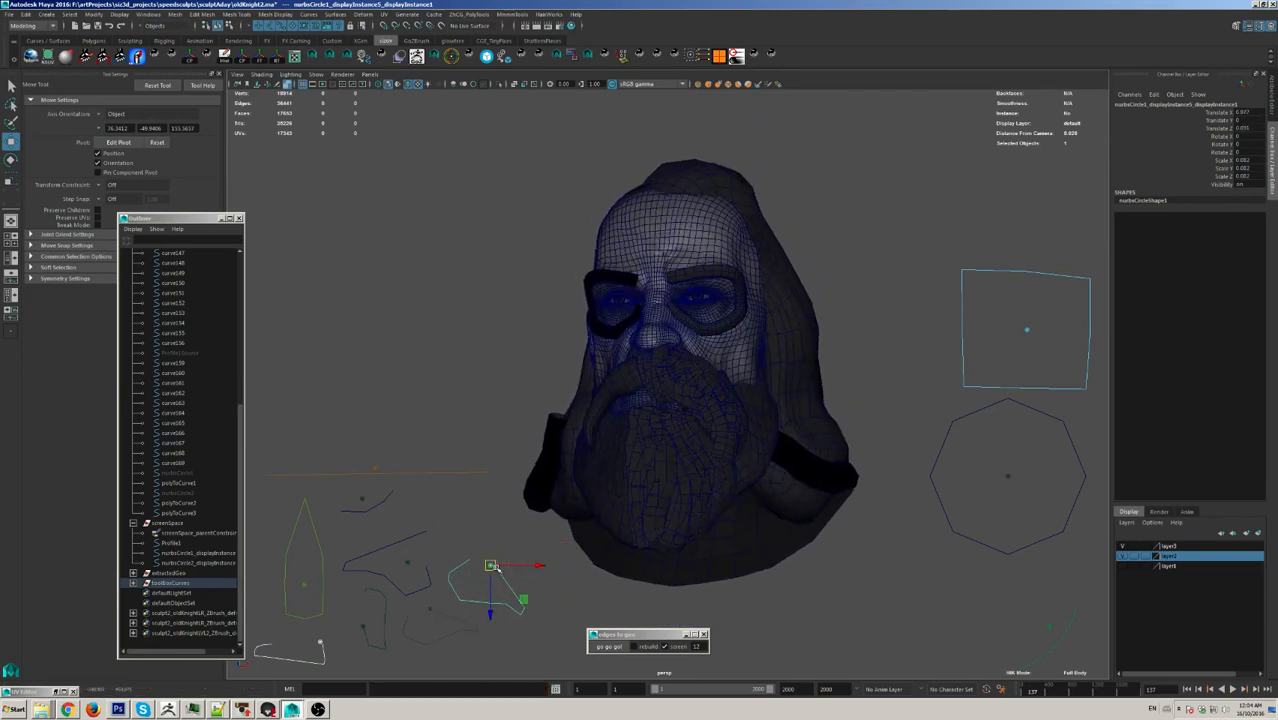
Step: Select the whole toolBoxCurves group and move it up into the empty area beside the forehead
{"action": "left_click_drag", "start_coordinate": [350, 452], "coordinate": [425, 514]}
{"action": "key", "text": "Up"}
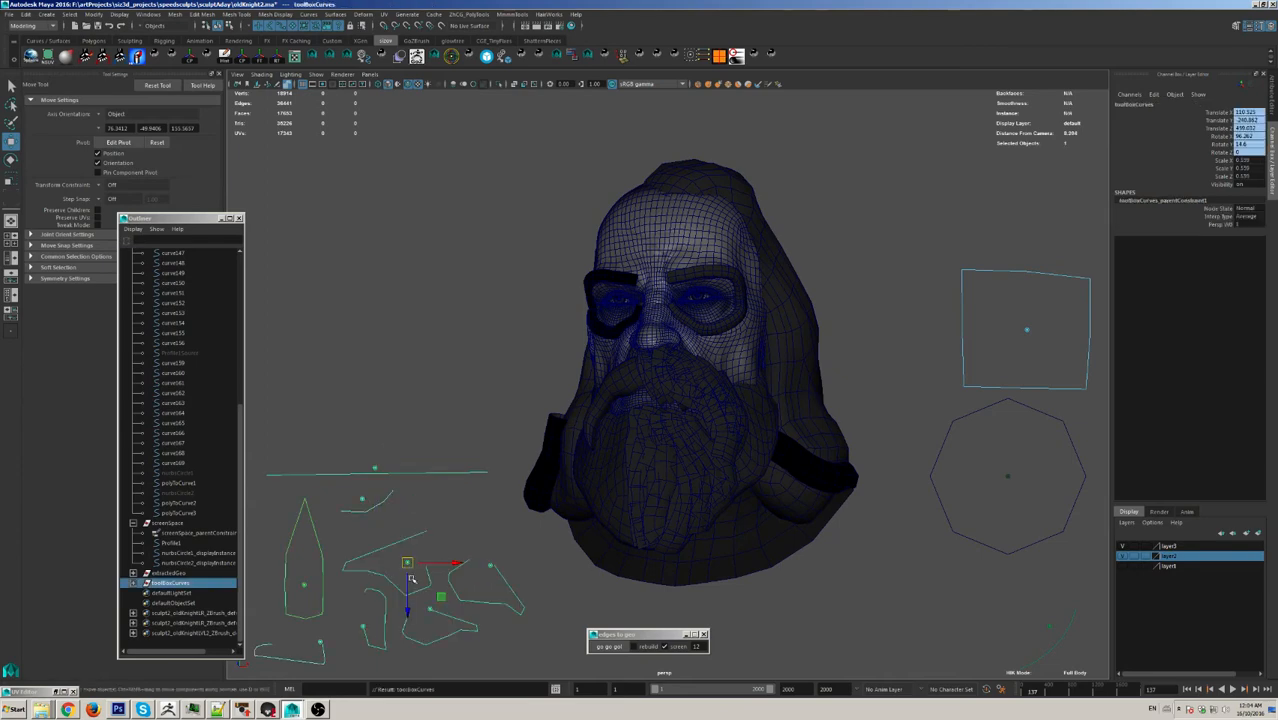
{"action": "left_click_drag", "start_coordinate": [409, 594], "coordinate": [408, 312]}
{"action": "key", "text": "z"}
{"action": "mouse_move", "coordinate": [560, 382]}
{"action": "middle_mouse_down", "text": "alt"}
{"action": "mouse_move", "coordinate": [718, 438]}
{"action": "mouse_move", "coordinate": [532, 399]}
{"action": "mouse_move", "coordinate": [549, 383]}
{"action": "middle_mouse_up", "text": "alt"}
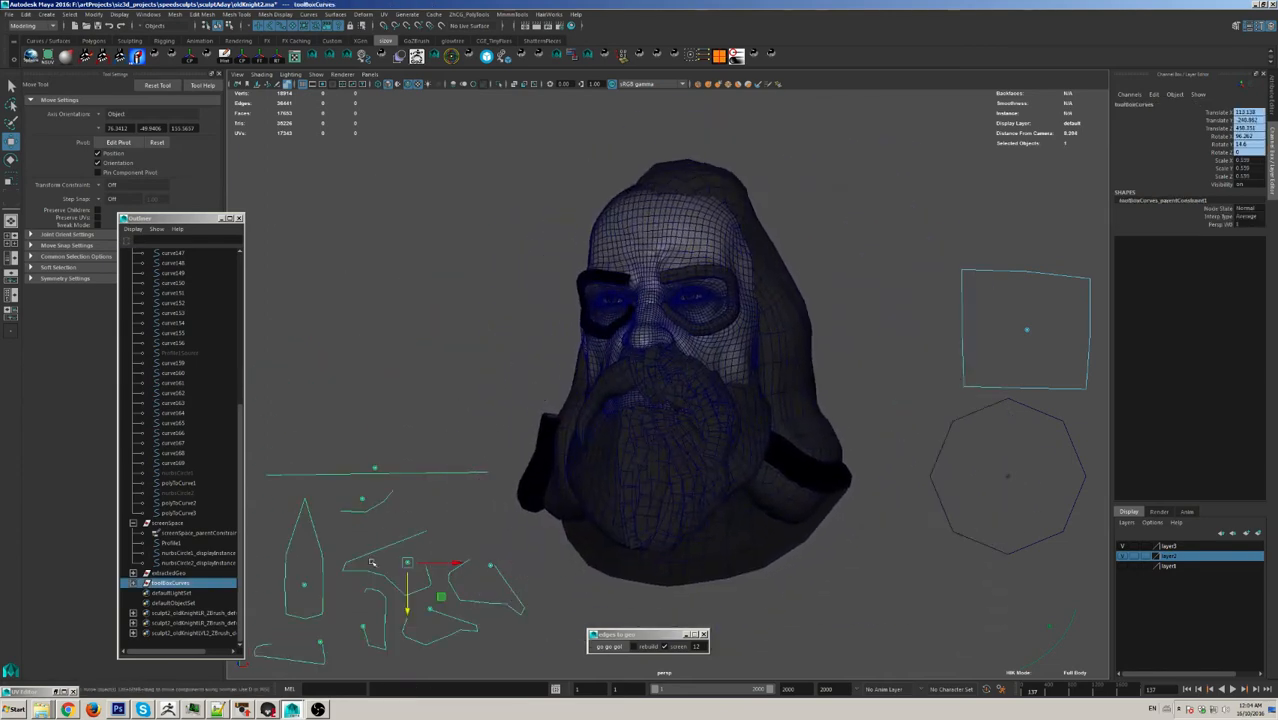
{"action": "left_click_drag", "start_coordinate": [400, 571], "coordinate": [437, 302]}
{"action": "key", "text": "Up"}
{"action": "left_click_drag", "start_coordinate": [408, 564], "coordinate": [454, 247]}
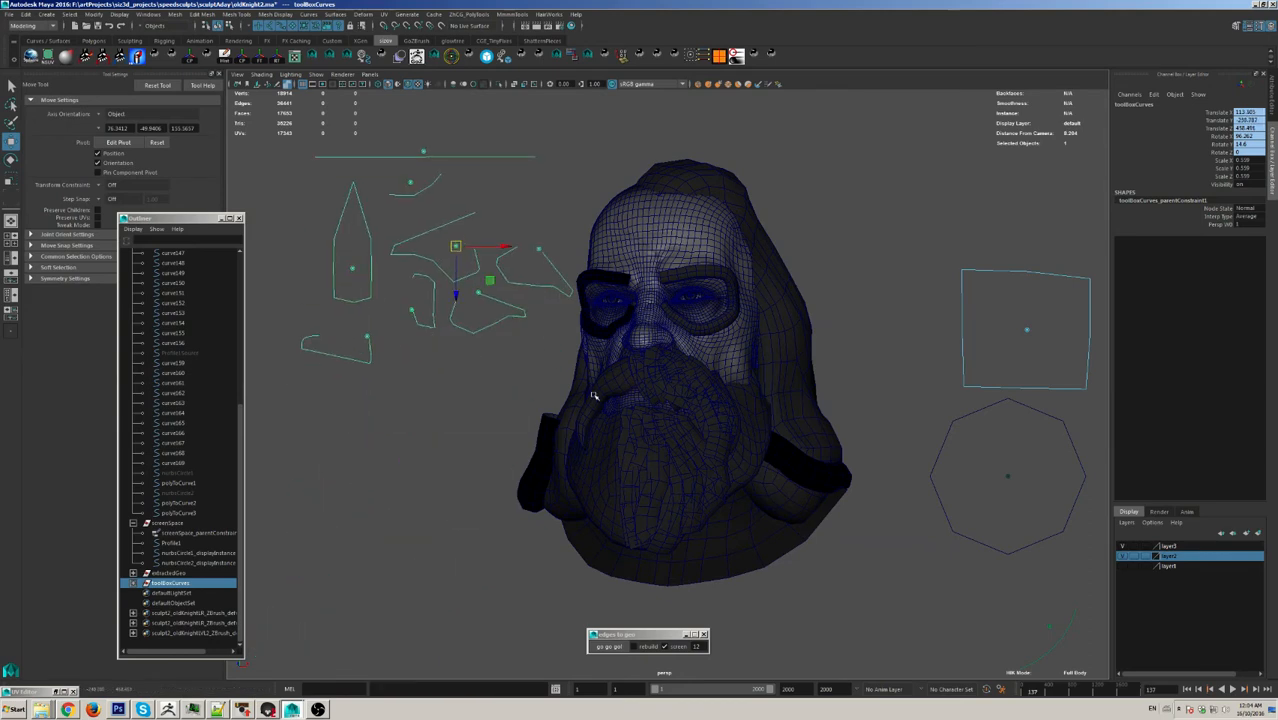
{"action": "scroll", "coordinate": [653, 536], "scroll_direction": "up", "scroll_amount": 4}
{"action": "scroll", "coordinate": [628, 507], "scroll_direction": "down", "scroll_amount": 5}
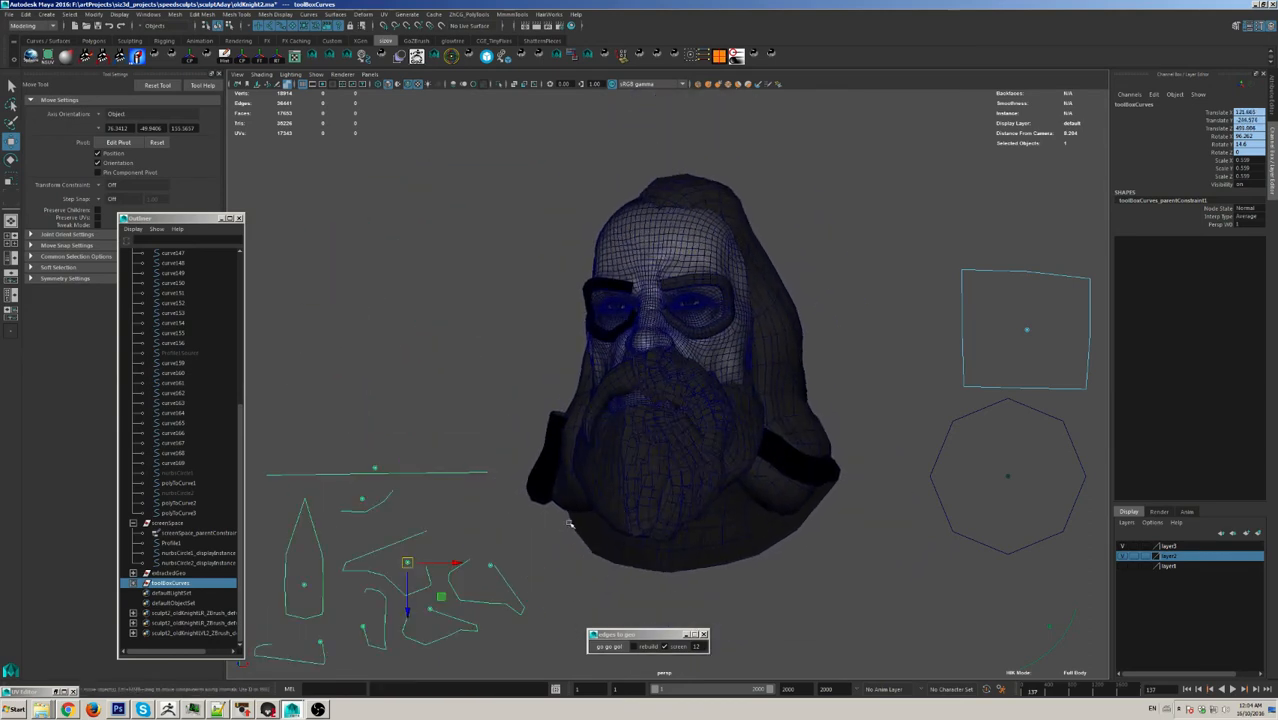
{"action": "left_click_drag", "start_coordinate": [568, 523], "coordinate": [648, 608], "text": "alt"}
{"action": "left_click_drag", "start_coordinate": [401, 571], "coordinate": [407, 209]}
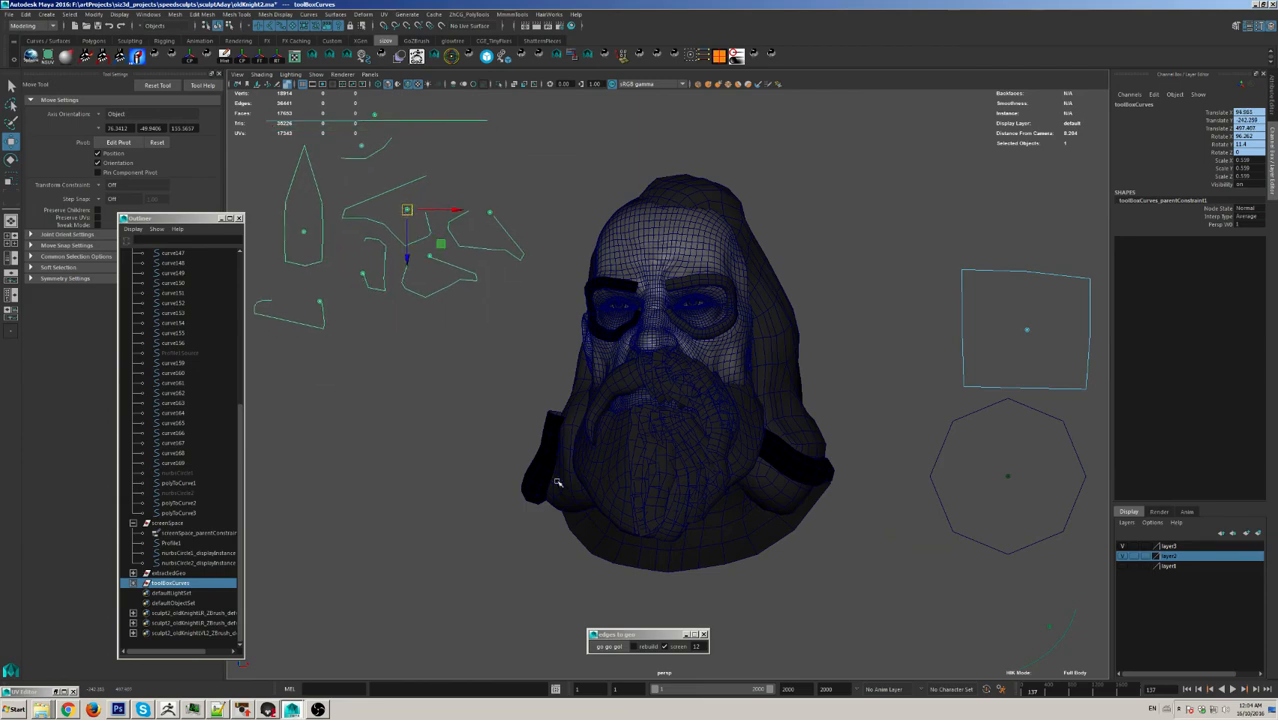
Step: Turn the screen option off, clear the selection and toggle the toolBoxCurves set hidden and shown with edges to geo
{"action": "left_click", "coordinate": [665, 647]}
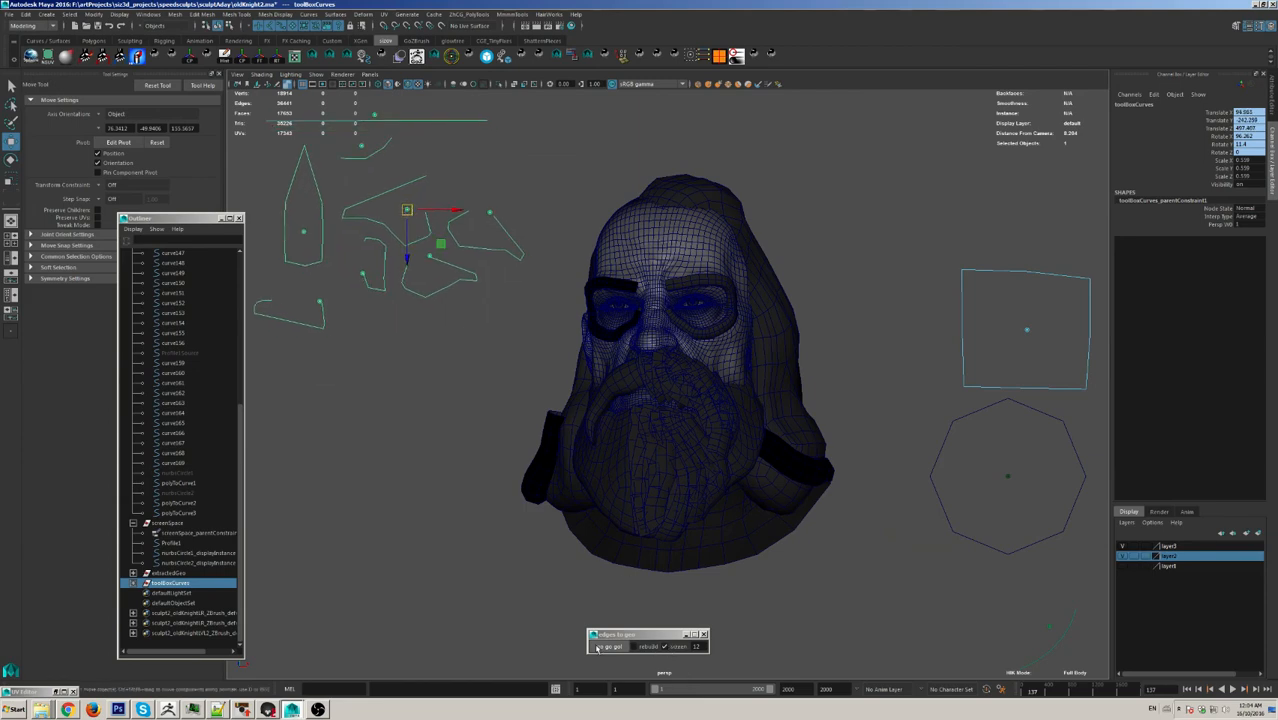
{"action": "left_click", "coordinate": [608, 648]}
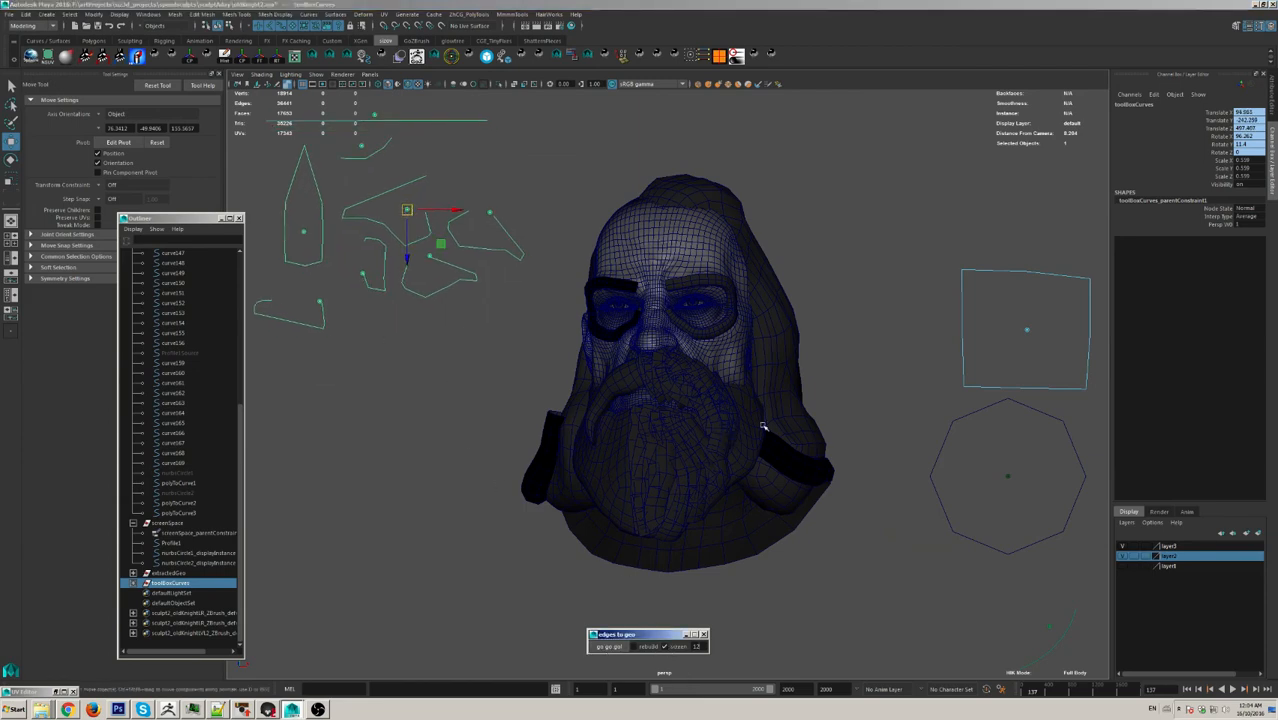
{"action": "left_click_drag", "start_coordinate": [762, 427], "coordinate": [571, 452], "text": "alt"}
{"action": "left_click", "coordinate": [668, 647]}
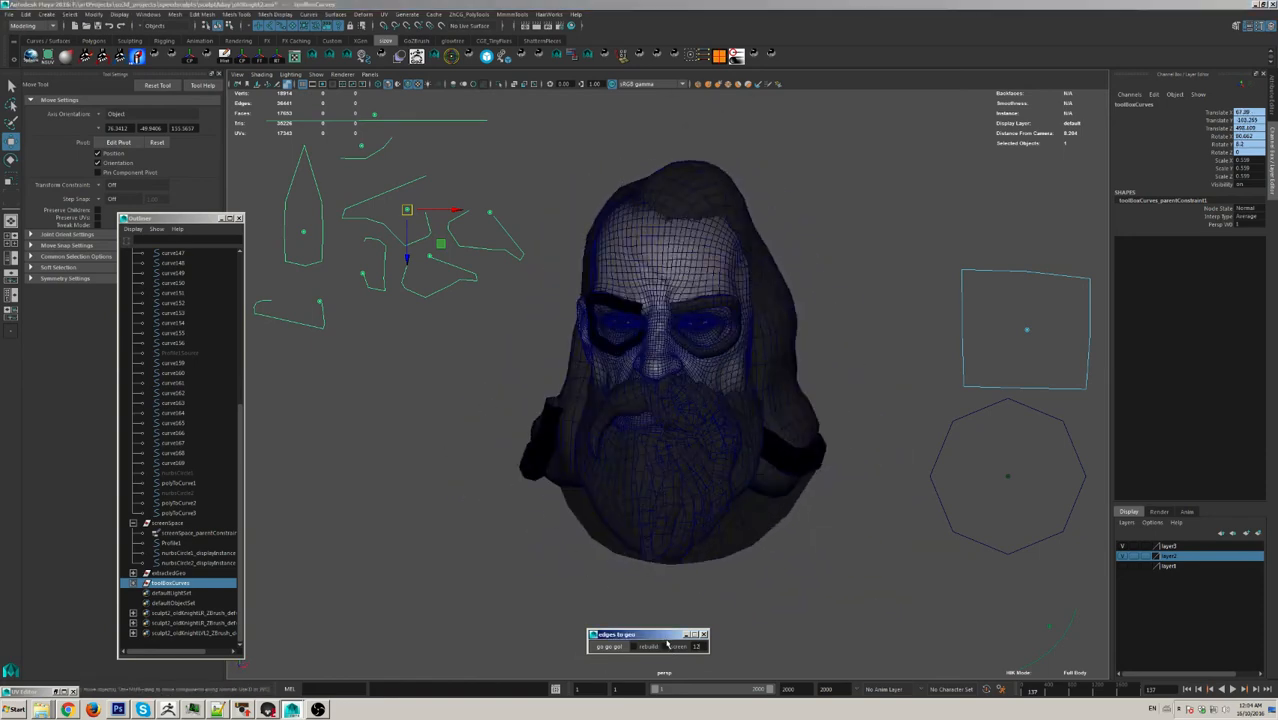
{"action": "left_click", "coordinate": [613, 589]}
{"action": "left_click", "coordinate": [606, 646]}
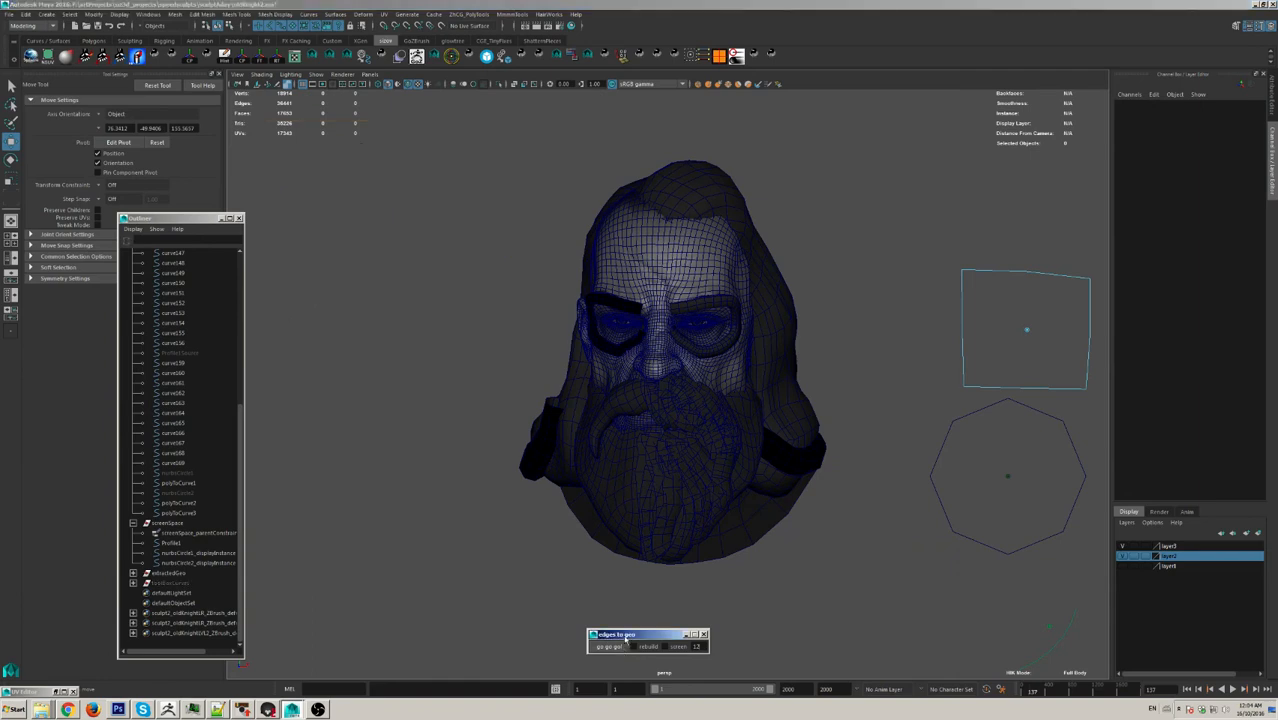
{"action": "left_click", "coordinate": [607, 647]}
{"action": "left_click", "coordinate": [385, 243]}
{"action": "key", "text": "Up"}
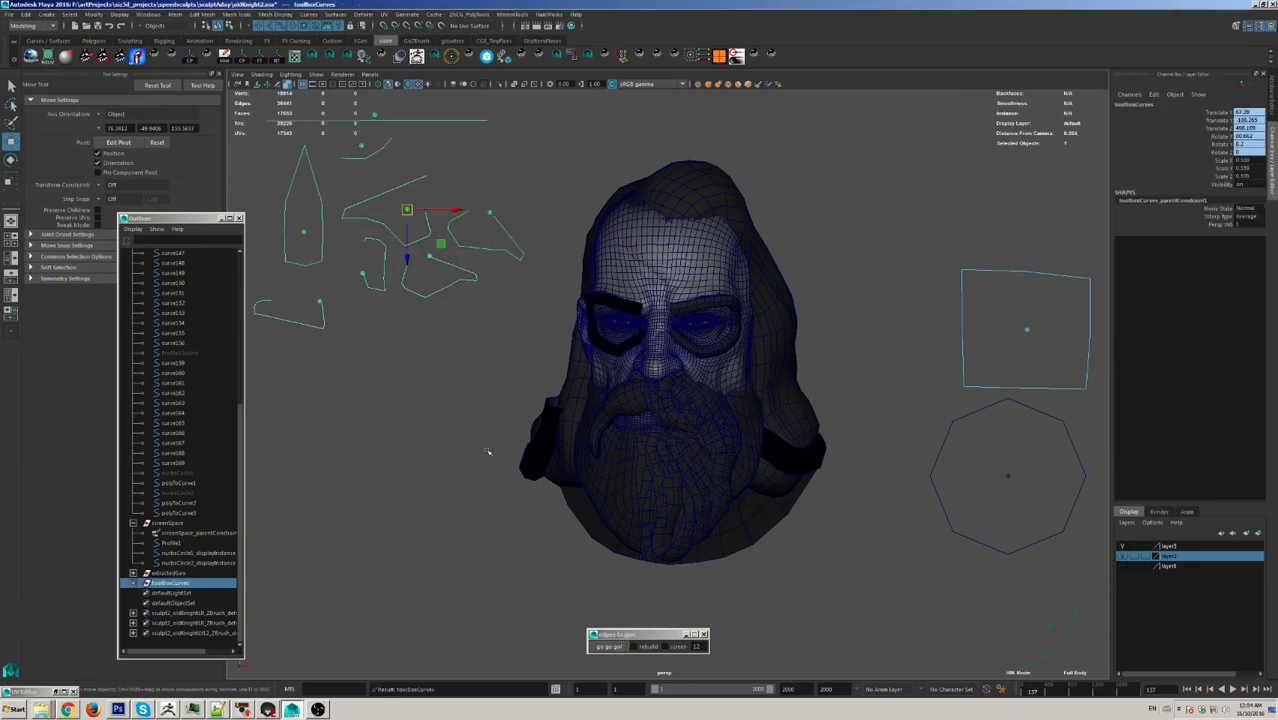
{"action": "left_click", "coordinate": [610, 647]}
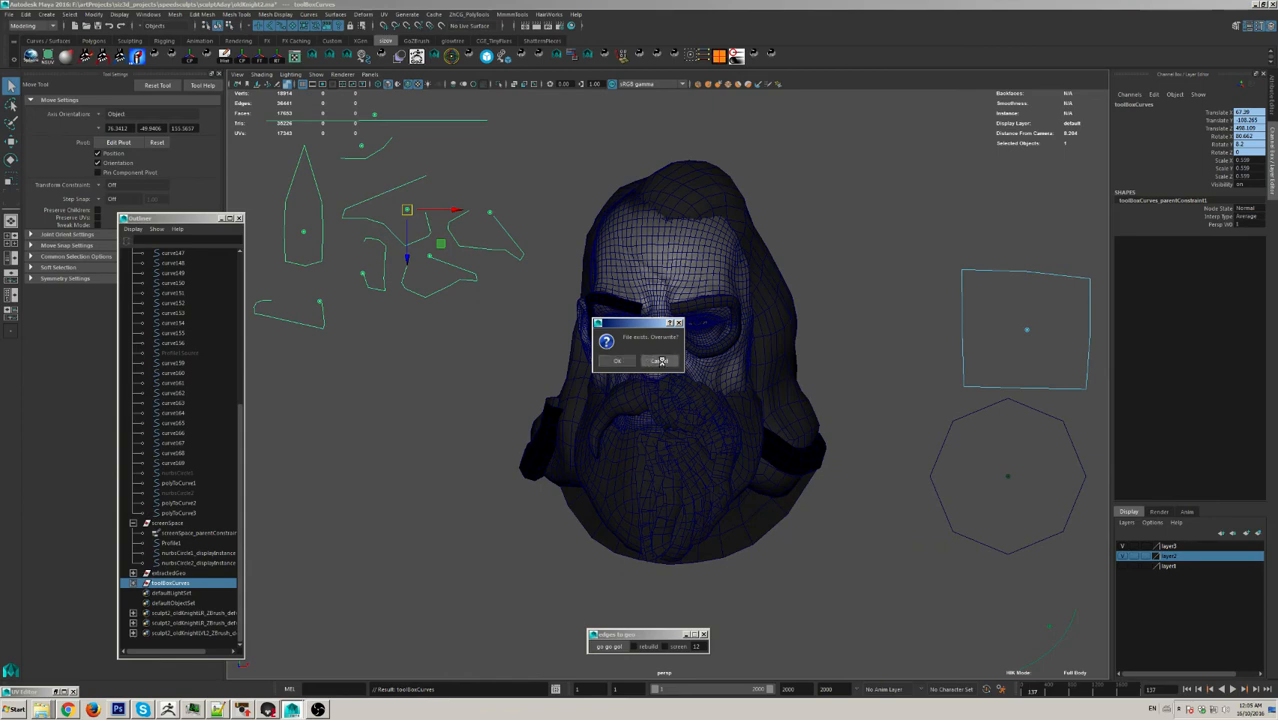
{"action": "left_click", "coordinate": [662, 360]}
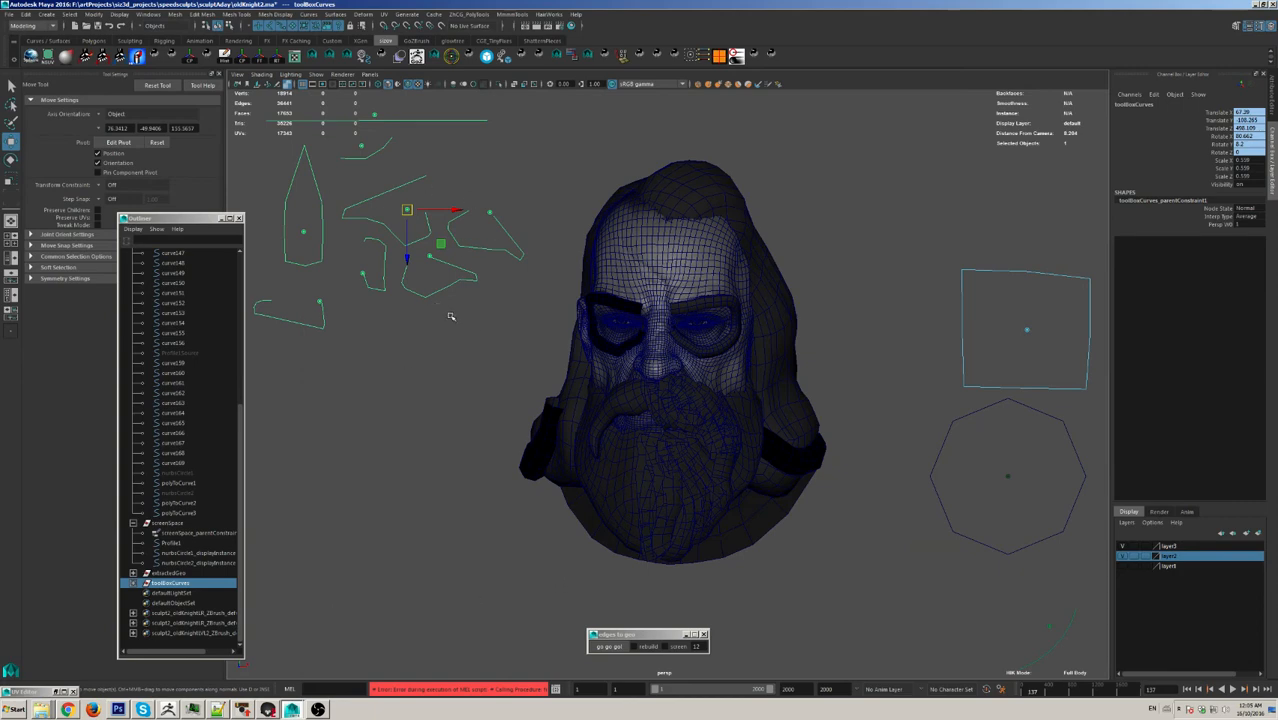
Step: Duplicate the square profile and move the copy beside the upper part of the head
{"action": "left_click", "coordinate": [958, 330]}
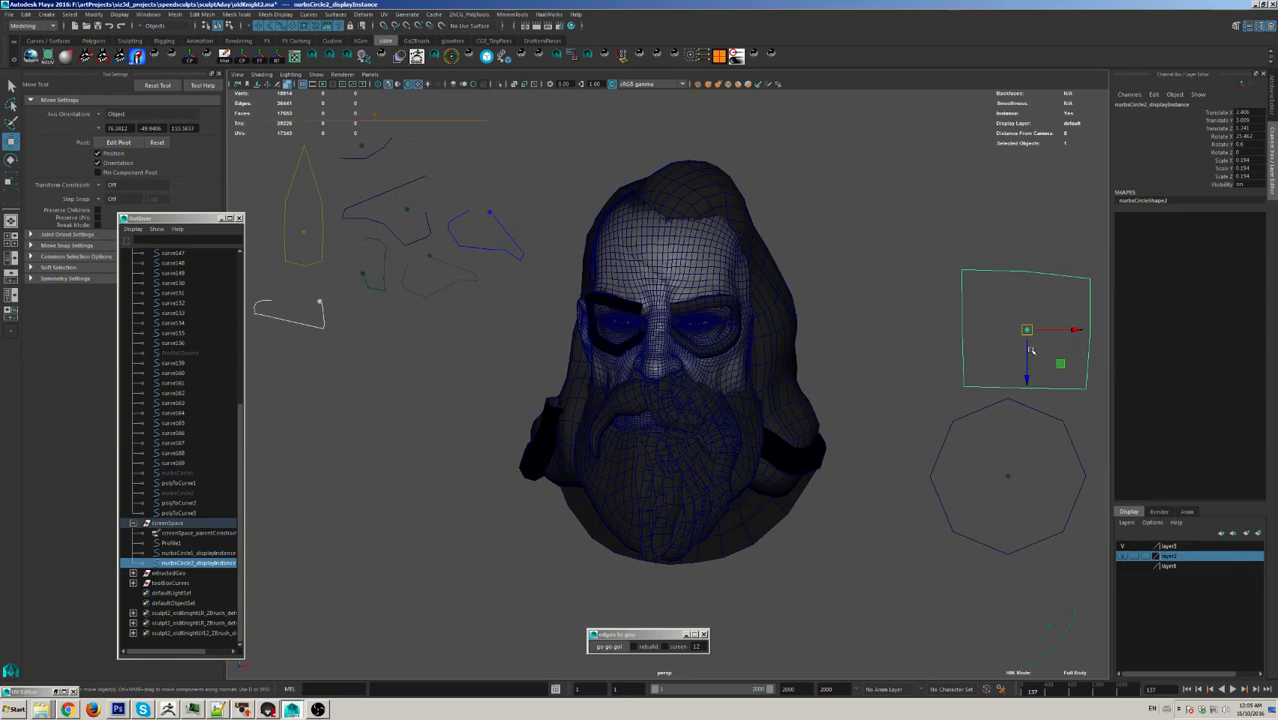
{"action": "key", "text": "ctrl+d"}
{"action": "left_click_drag", "start_coordinate": [1027, 330], "coordinate": [856, 211]}
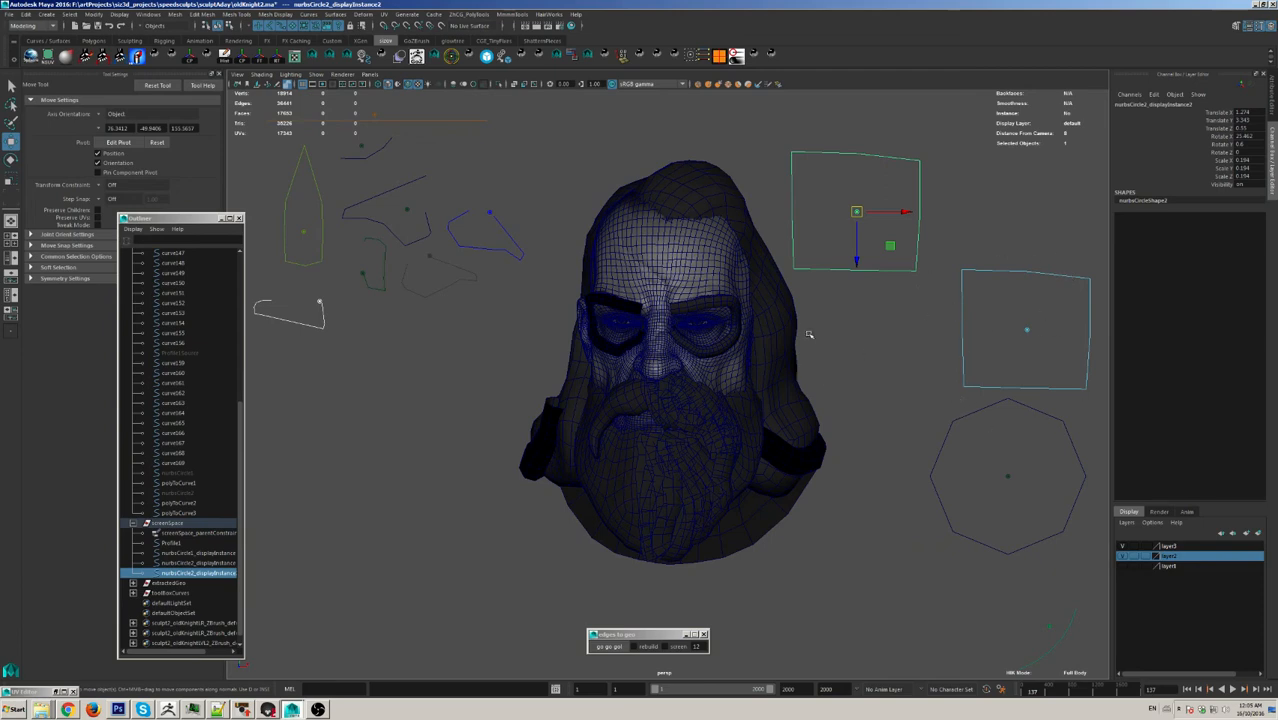
Step: Add the square copy to toolBoxCurves with edges to geo, rebuild and screen on, and place it smaller below the other toolbox curves
{"action": "left_click", "coordinate": [662, 650]}
{"action": "left_click", "coordinate": [676, 647]}
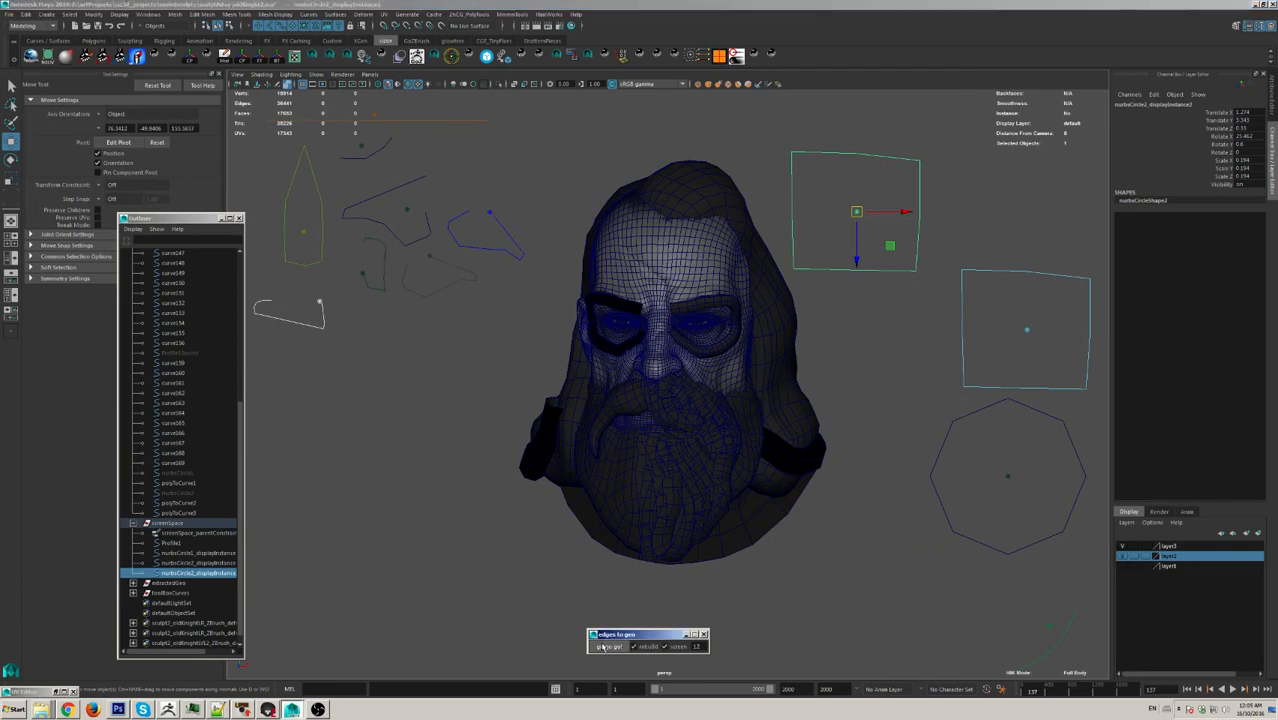
{"action": "left_click", "coordinate": [617, 647]}
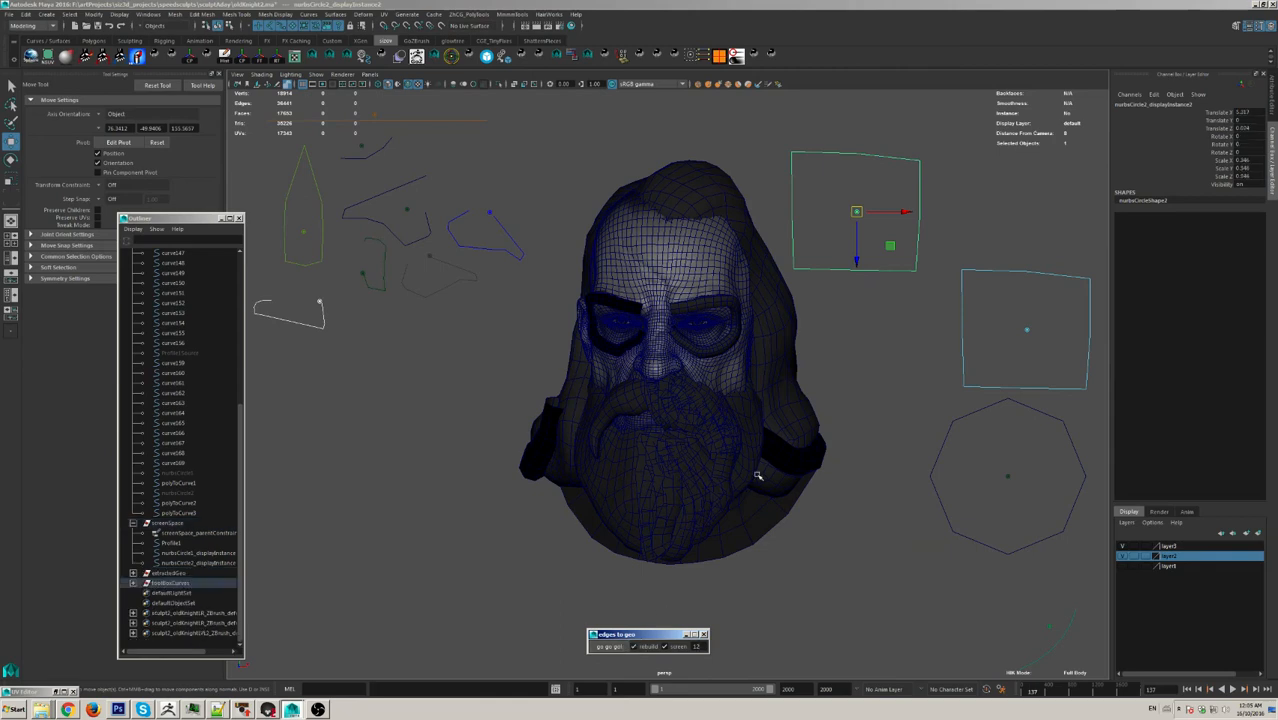
{"action": "left_click_drag", "start_coordinate": [857, 210], "coordinate": [402, 341]}
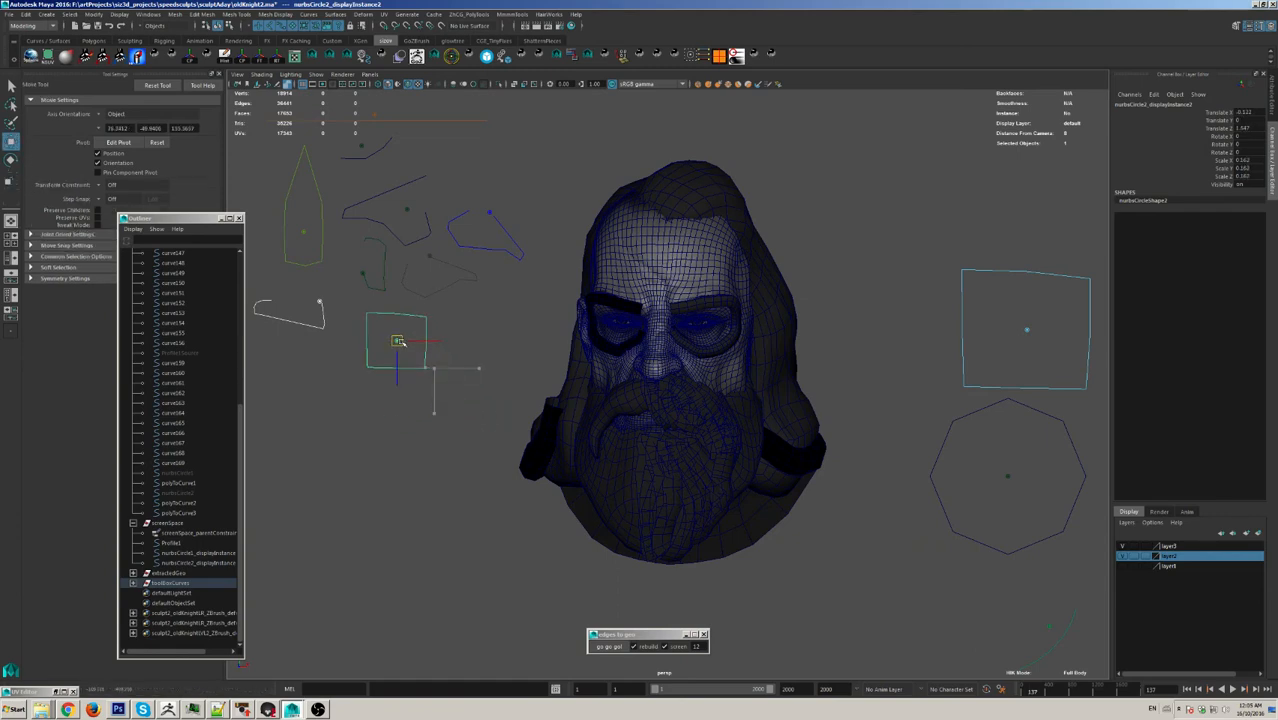
Step: Save the toolBoxCurves group with edges to geo, rebuild and screen off, overwriting the existing file
{"action": "key", "text": "Up"}
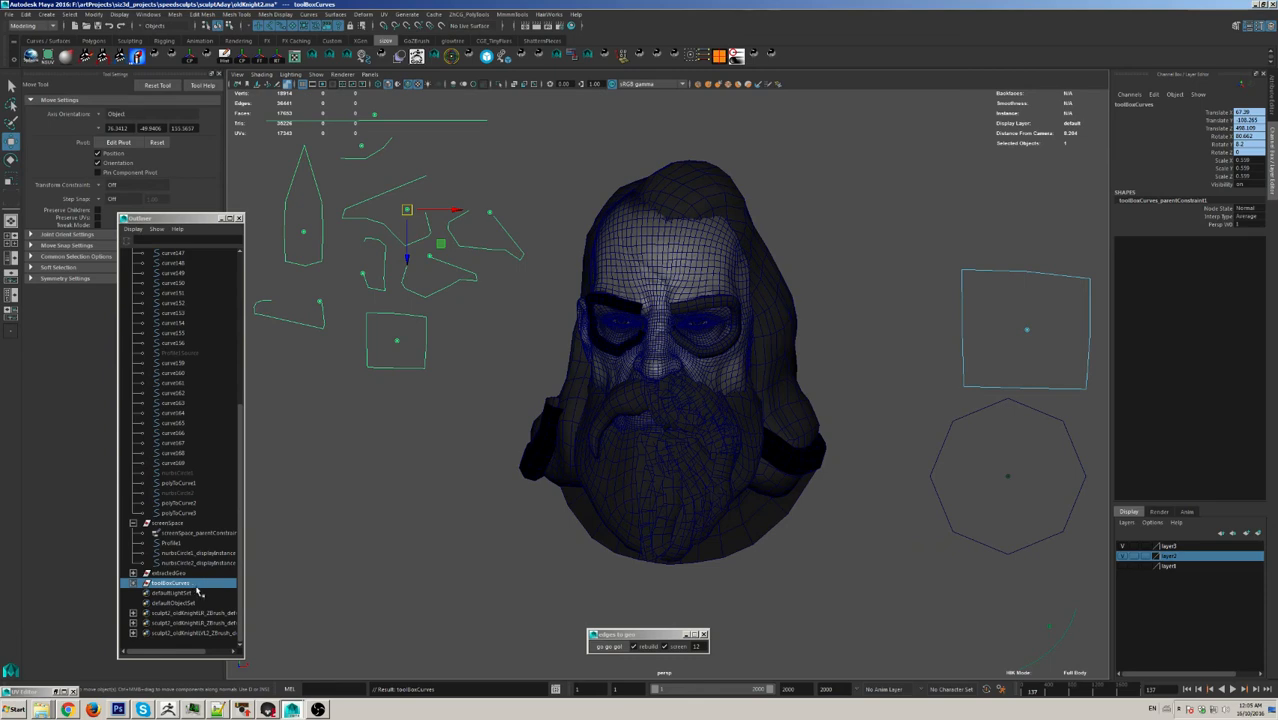
{"action": "left_click", "coordinate": [682, 645]}
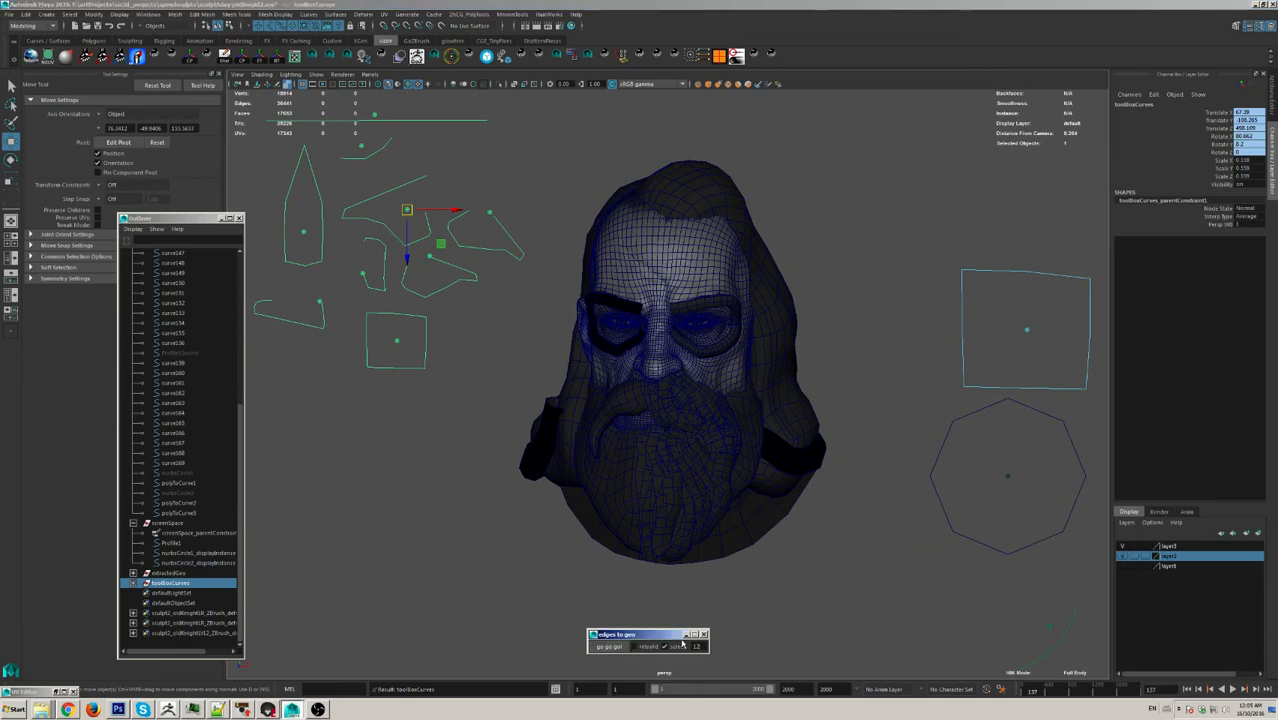
{"action": "left_click", "coordinate": [630, 648]}
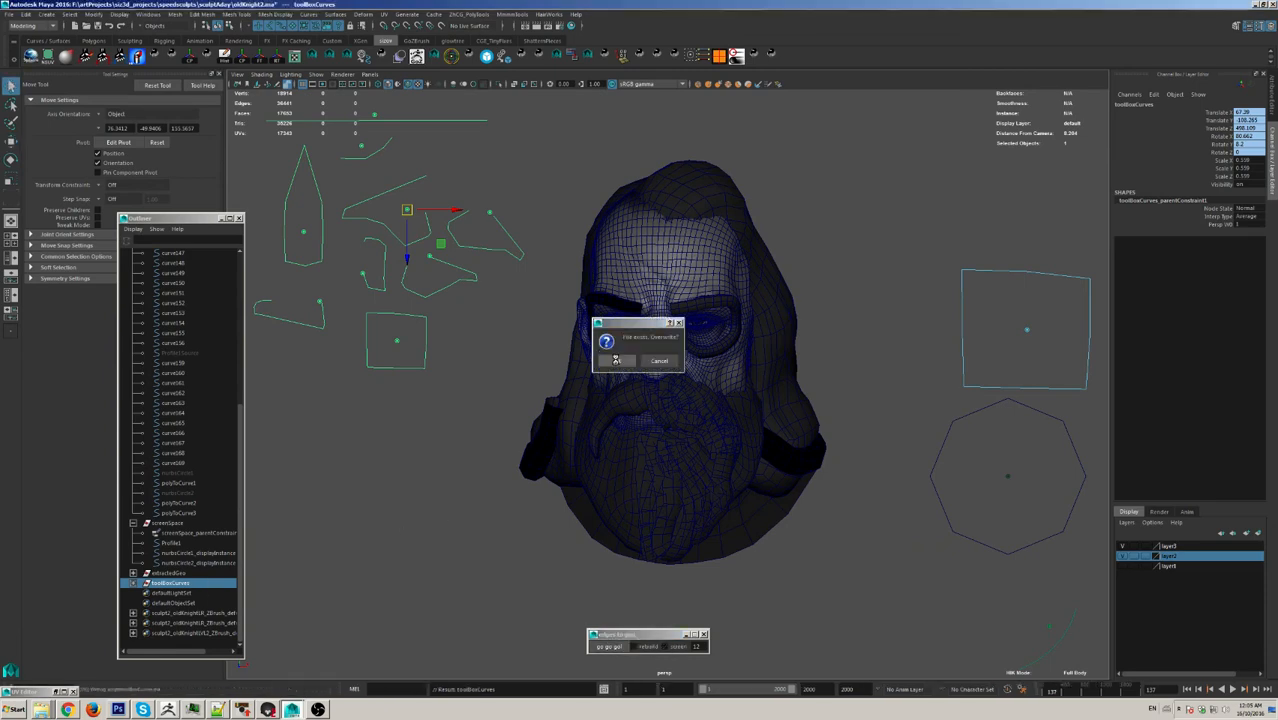
{"action": "left_click", "coordinate": [616, 360]}
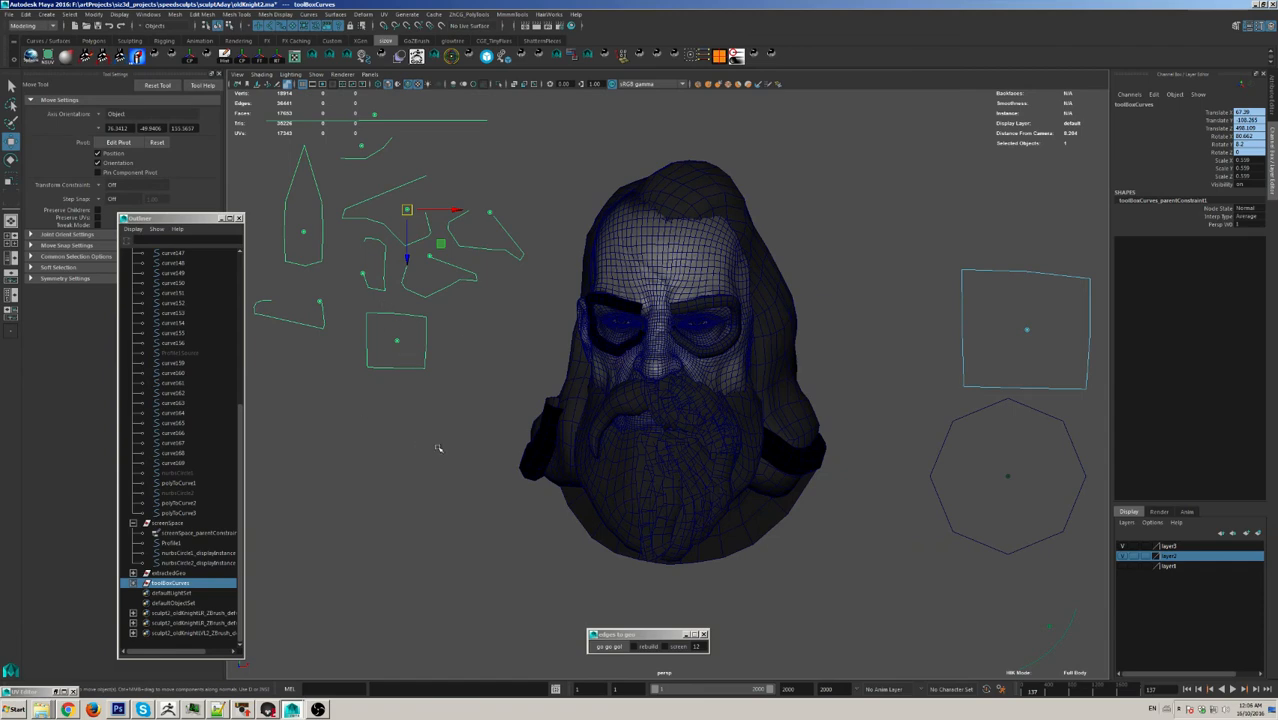
Step: Delete the toolBoxCurves group and load the saved set back in with edges to geo
{"action": "left_click", "coordinate": [315, 514]}
{"action": "left_click", "coordinate": [172, 583]}
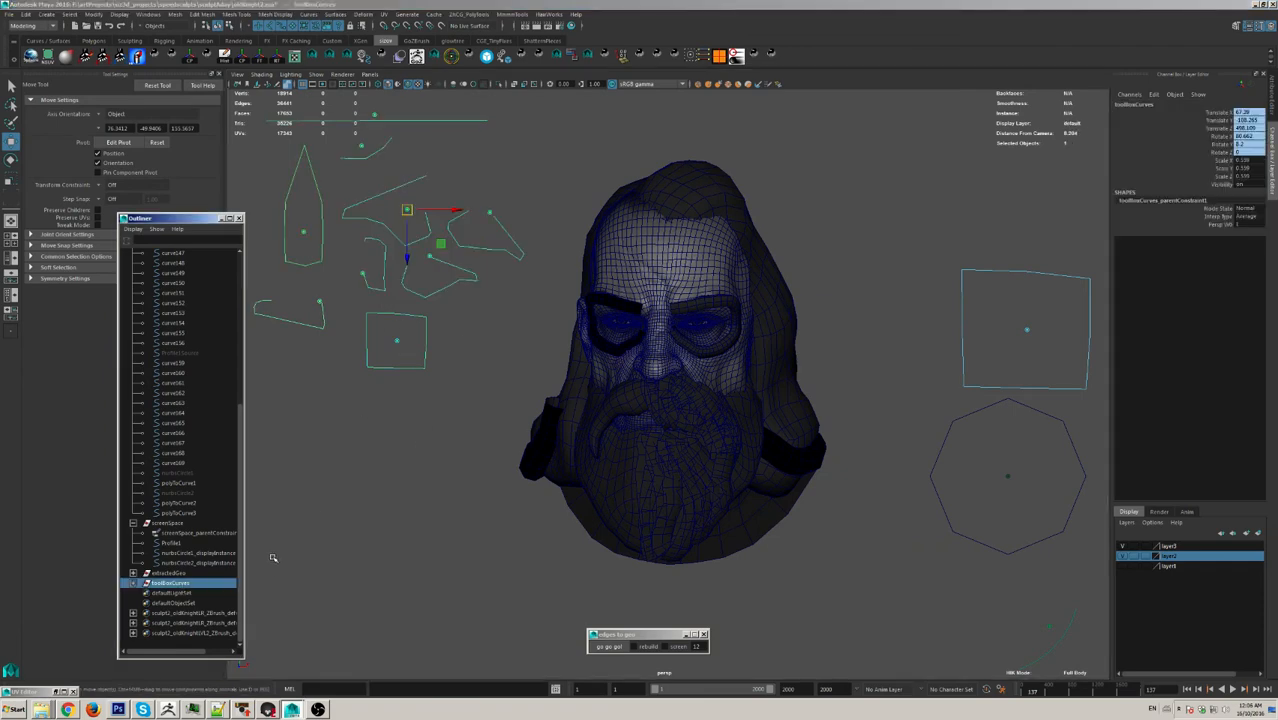
{"action": "left_click", "coordinate": [609, 647]}
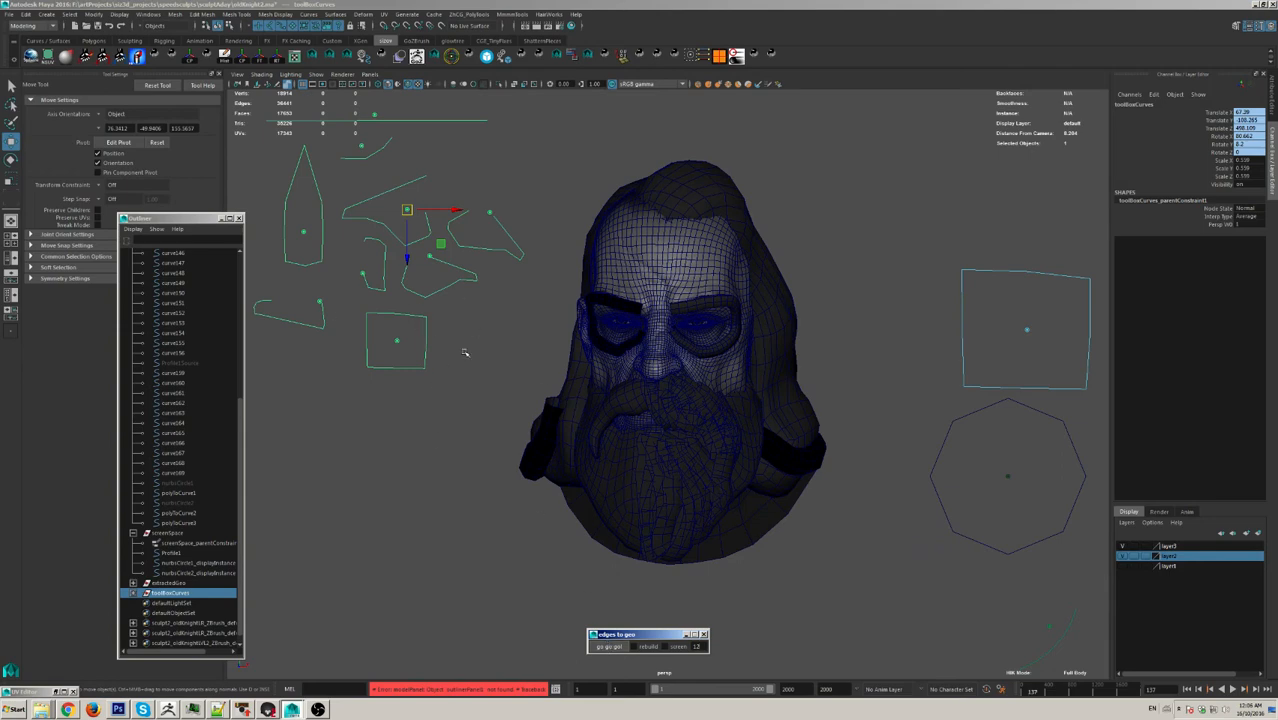
{"action": "left_click_drag", "start_coordinate": [606, 391], "coordinate": [680, 578], "text": "alt"}
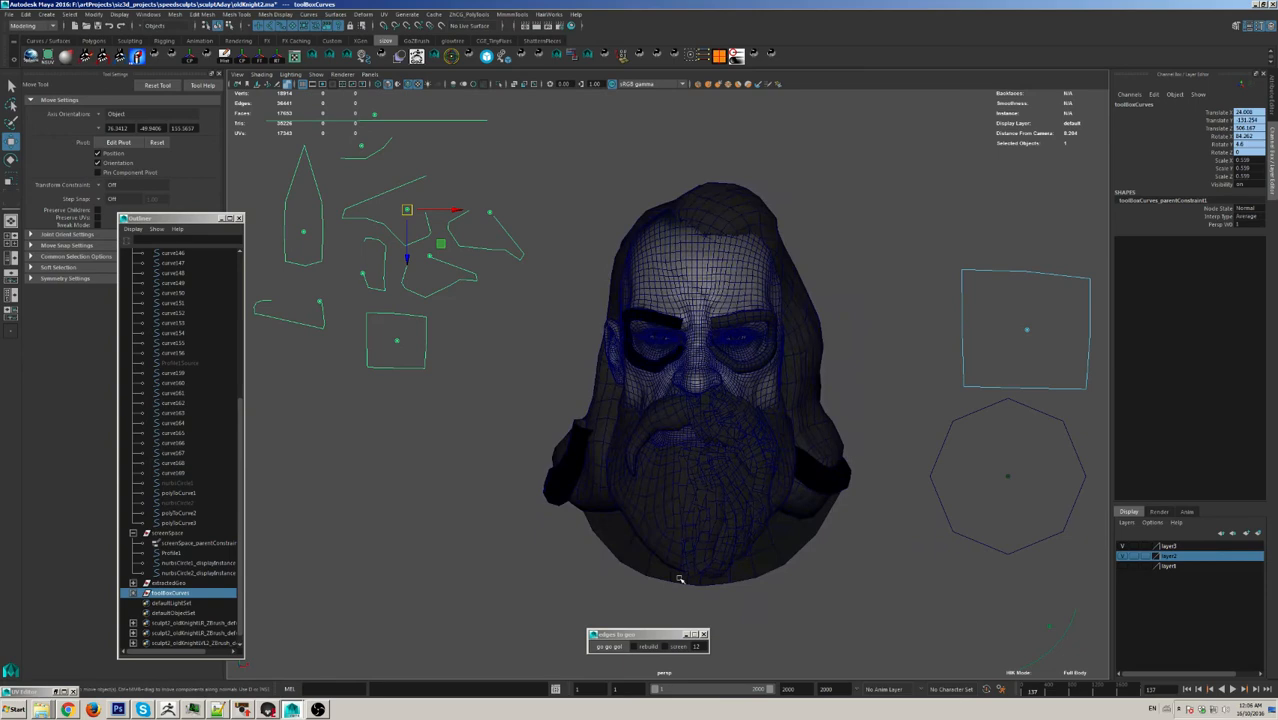
Step: Cancel another overwrite of the saved toolbox file and hide the toolBoxCurves set
{"action": "left_click", "coordinate": [612, 647]}
{"action": "left_click", "coordinate": [659, 361]}
{"action": "left_click_drag", "start_coordinate": [380, 560], "coordinate": [690, 420], "text": "alt"}
Step: Select a face on the upper forehead, grow it into a small patch and generate geometry from it with edges to geo
{"action": "left_click", "coordinate": [686, 357]}
{"action": "scroll", "coordinate": [686, 357], "scroll_direction": "up", "scroll_amount": 3}
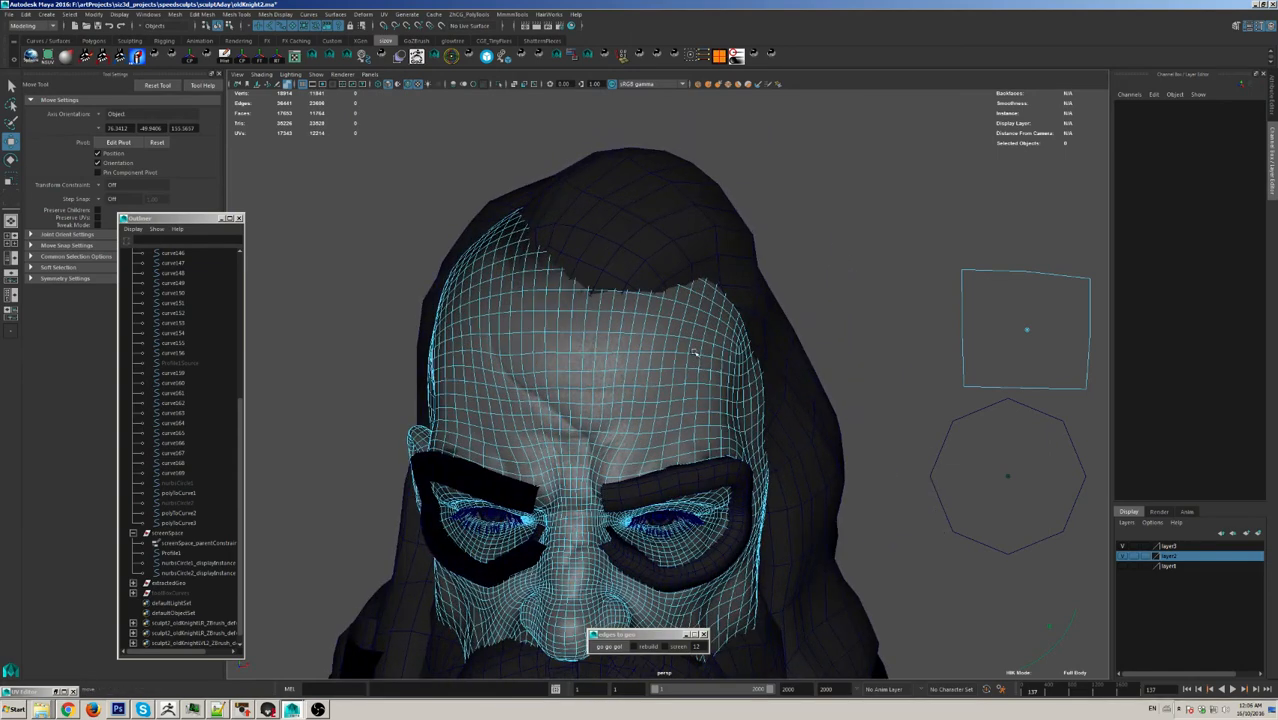
{"action": "left_click", "coordinate": [684, 347]}
{"action": "key", "text": "shift+period"}
{"action": "left_click_drag", "start_coordinate": [688, 470], "coordinate": [604, 448], "text": "alt"}
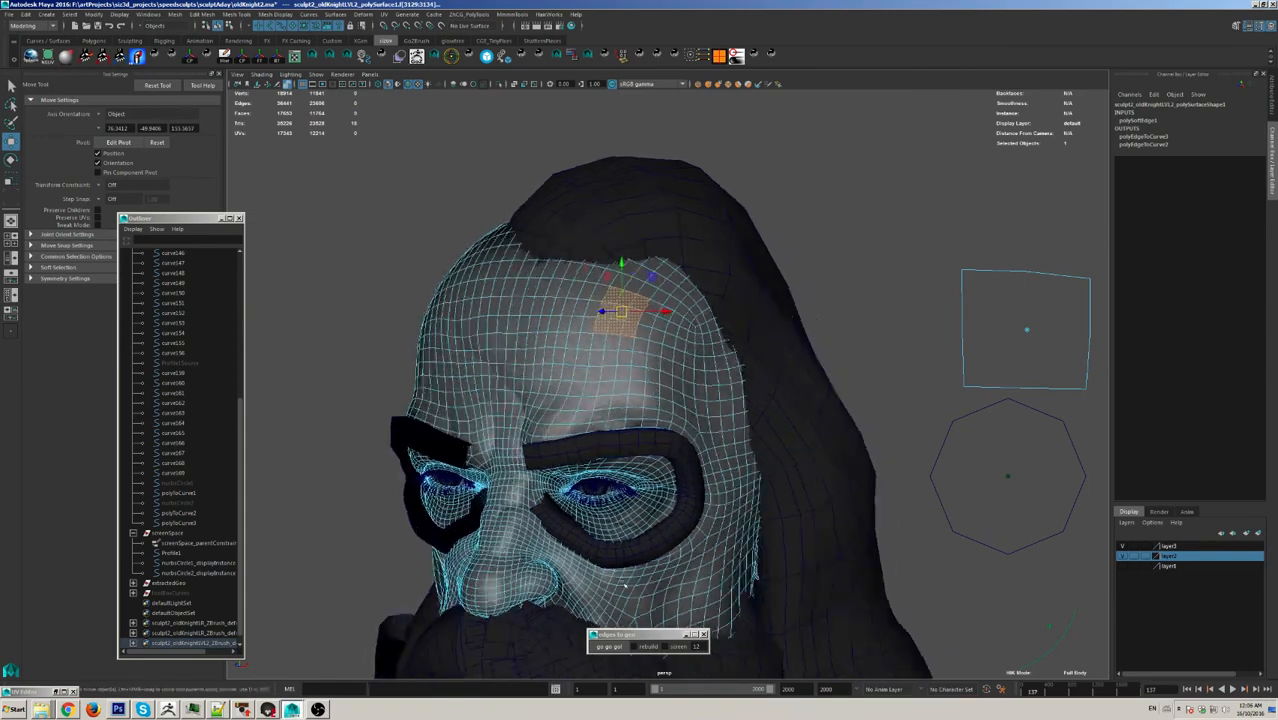
{"action": "left_click", "coordinate": [611, 647]}
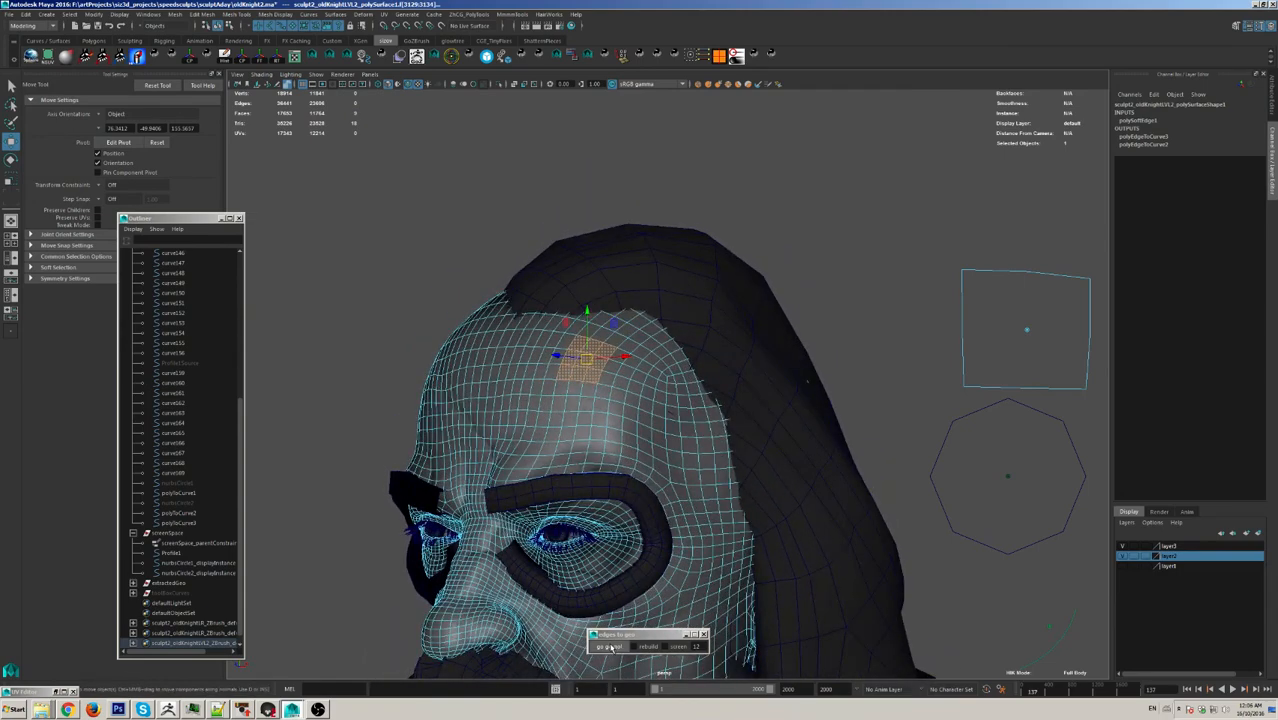
{"action": "left_click", "coordinate": [611, 647]}
Step: Move the forehead patch's new profile to the empty area below the octagonal profile
{"action": "left_click_drag", "start_coordinate": [704, 513], "coordinate": [790, 513], "text": "alt"}
{"action": "middle_click_drag", "start_coordinate": [790, 513], "coordinate": [651, 480], "text": "alt"}
{"action": "scroll", "coordinate": [651, 480], "scroll_direction": "up", "scroll_amount": 2}
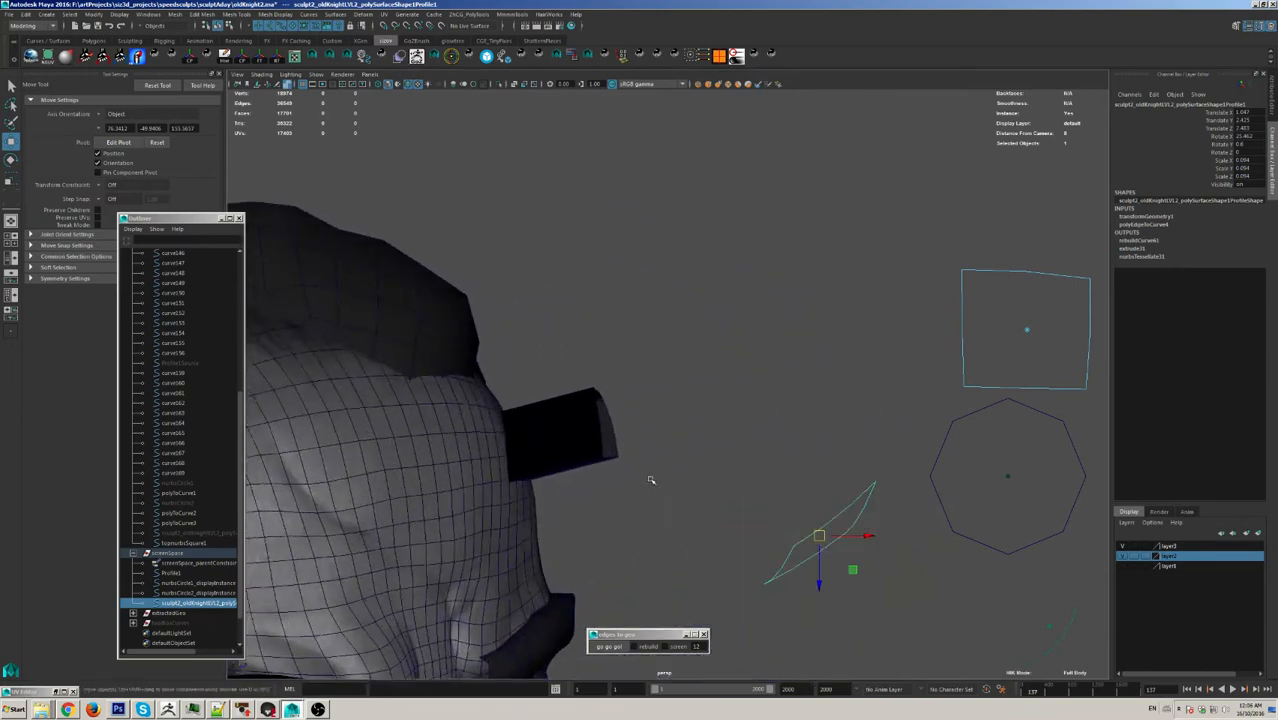
{"action": "left_click_drag", "start_coordinate": [651, 480], "coordinate": [963, 612], "text": "alt"}
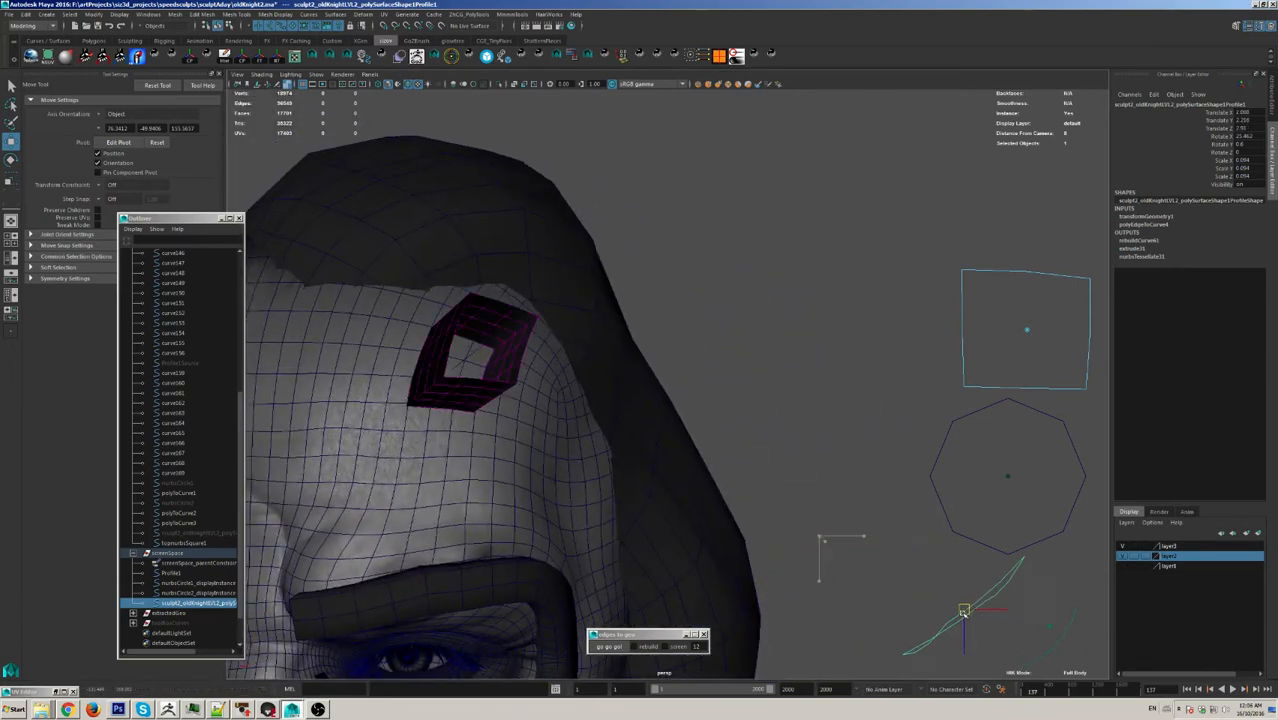
Step: Pull the end control point of the forehead tube's path curve outward to stretch the tube into a long shape
{"action": "left_click_drag", "start_coordinate": [530, 365], "coordinate": [650, 348], "text": "alt"}
{"action": "left_click", "coordinate": [556, 365]}
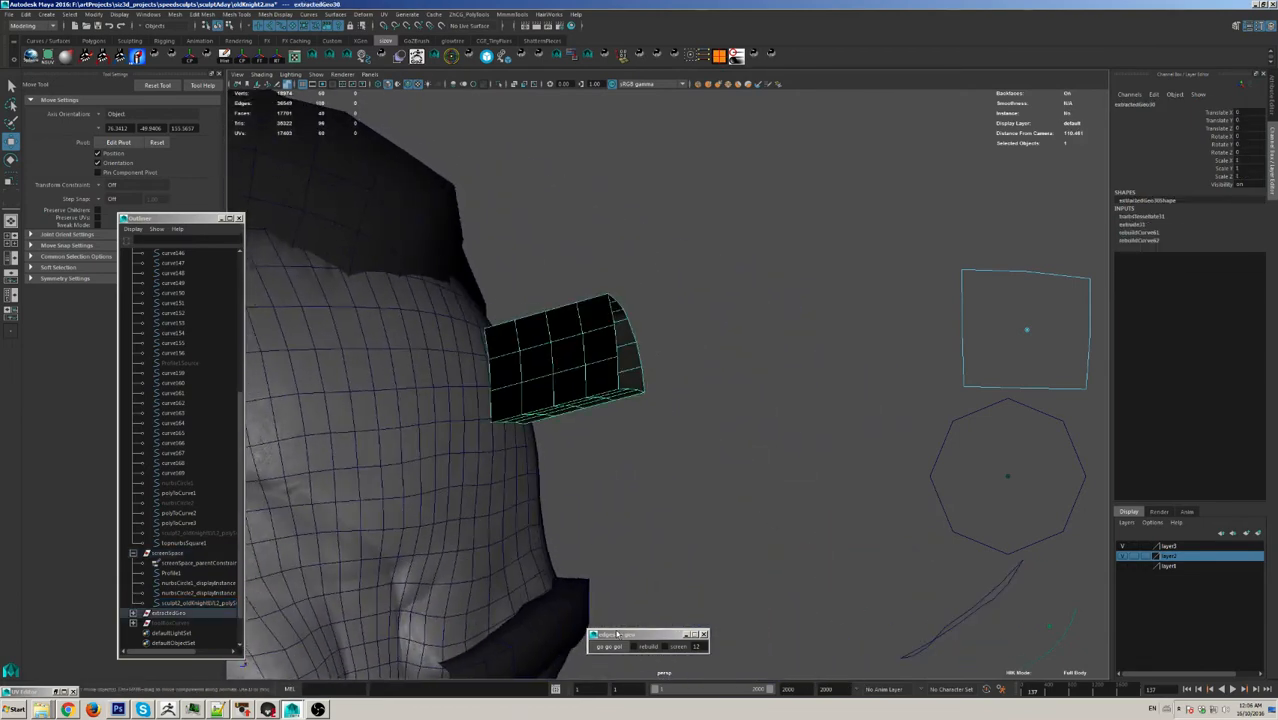
{"action": "left_click", "coordinate": [633, 405]}
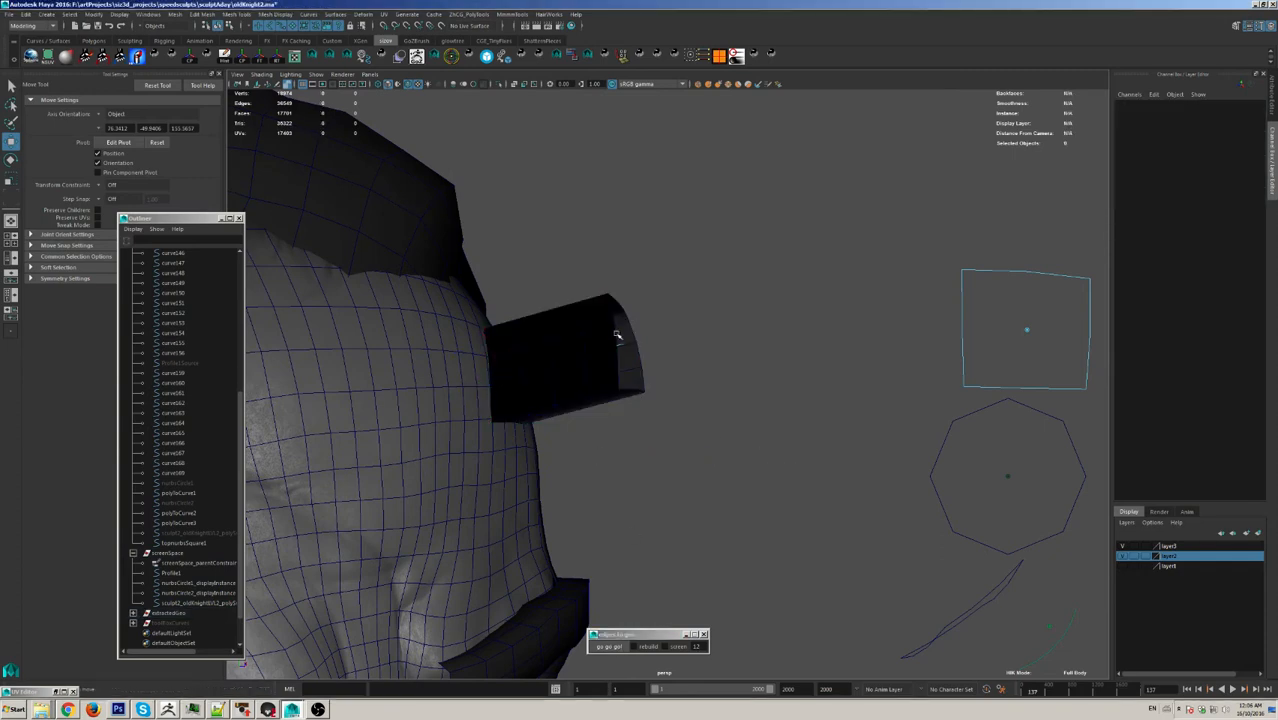
{"action": "left_click", "coordinate": [617, 335]}
{"action": "left_click_drag", "start_coordinate": [662, 355], "coordinate": [428, 407], "text": "alt"}
{"action": "key", "text": "b"}
{"action": "key", "text": "z"}
{"action": "left_click_drag", "start_coordinate": [523, 423], "coordinate": [533, 362], "text": "alt"}
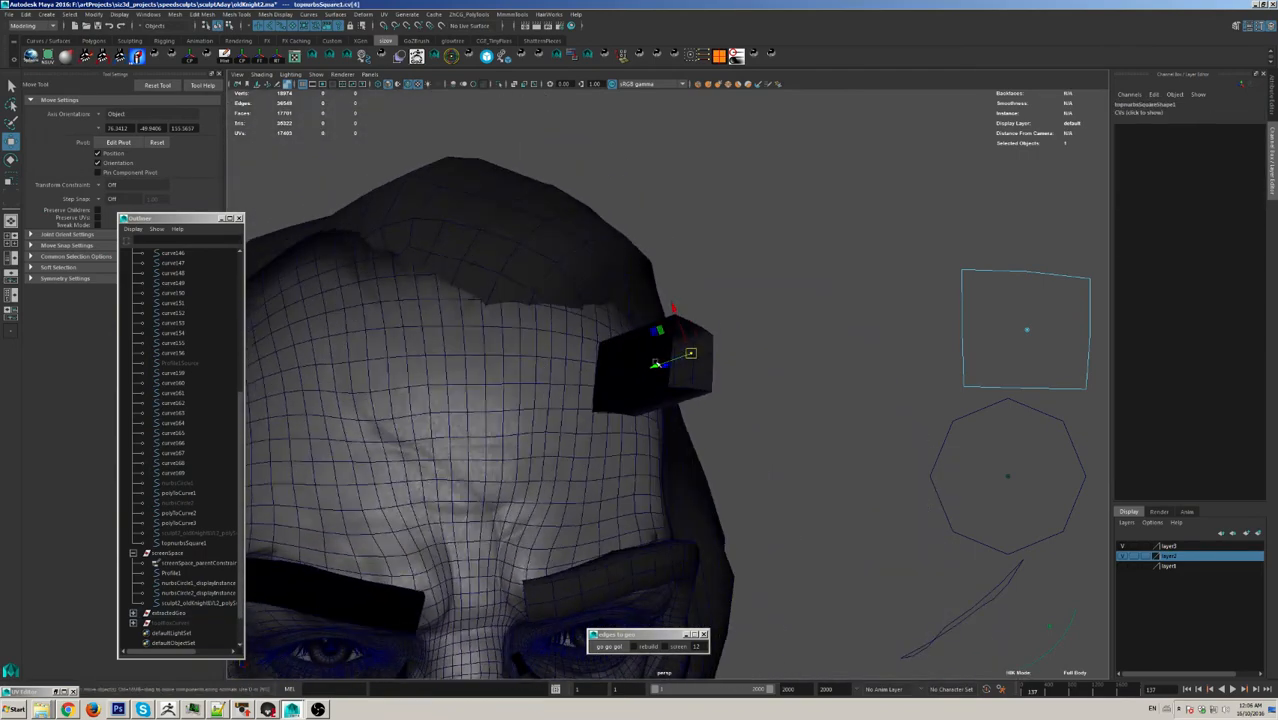
{"action": "left_click_drag", "start_coordinate": [691, 354], "coordinate": [886, 350]}
{"action": "key", "text": "b"}
{"action": "left_click_drag", "start_coordinate": [822, 322], "coordinate": [942, 262]}
Step: Rerun edges to geo on the stretched forehead tube with the rebuild option on to rebuild its path curve
{"action": "left_click", "coordinate": [612, 646]}
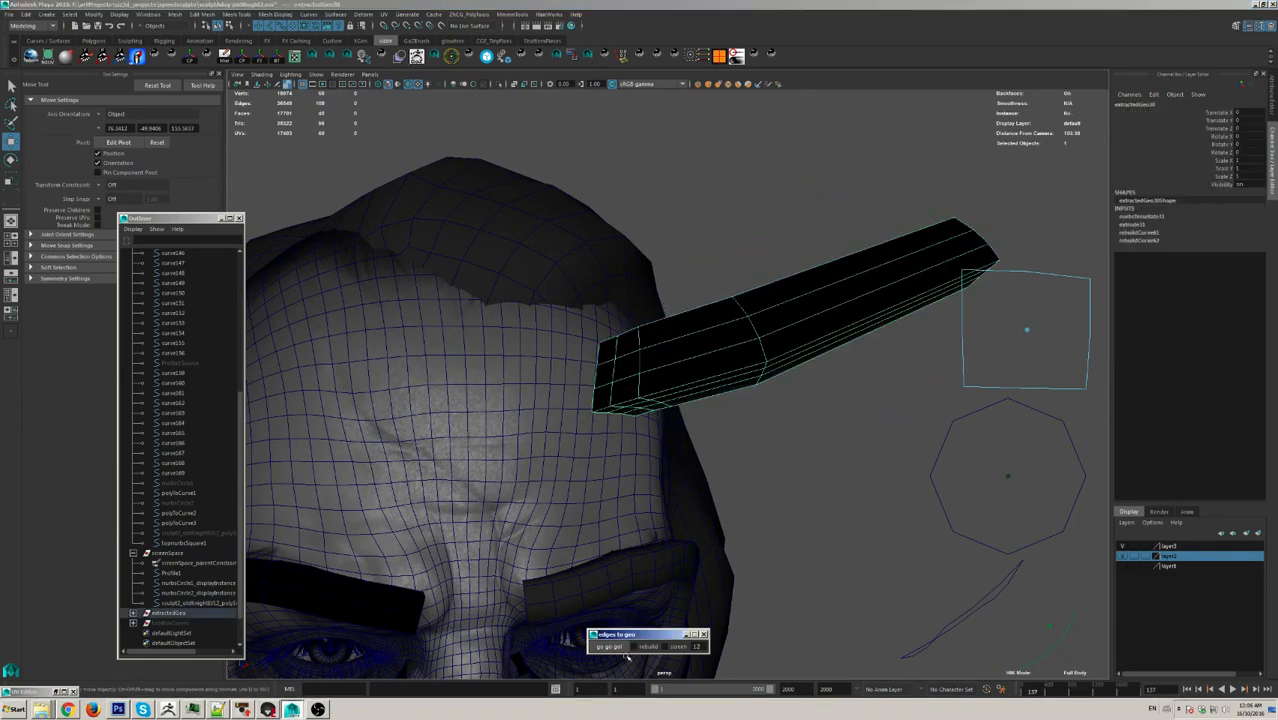
{"action": "left_click", "coordinate": [612, 646]}
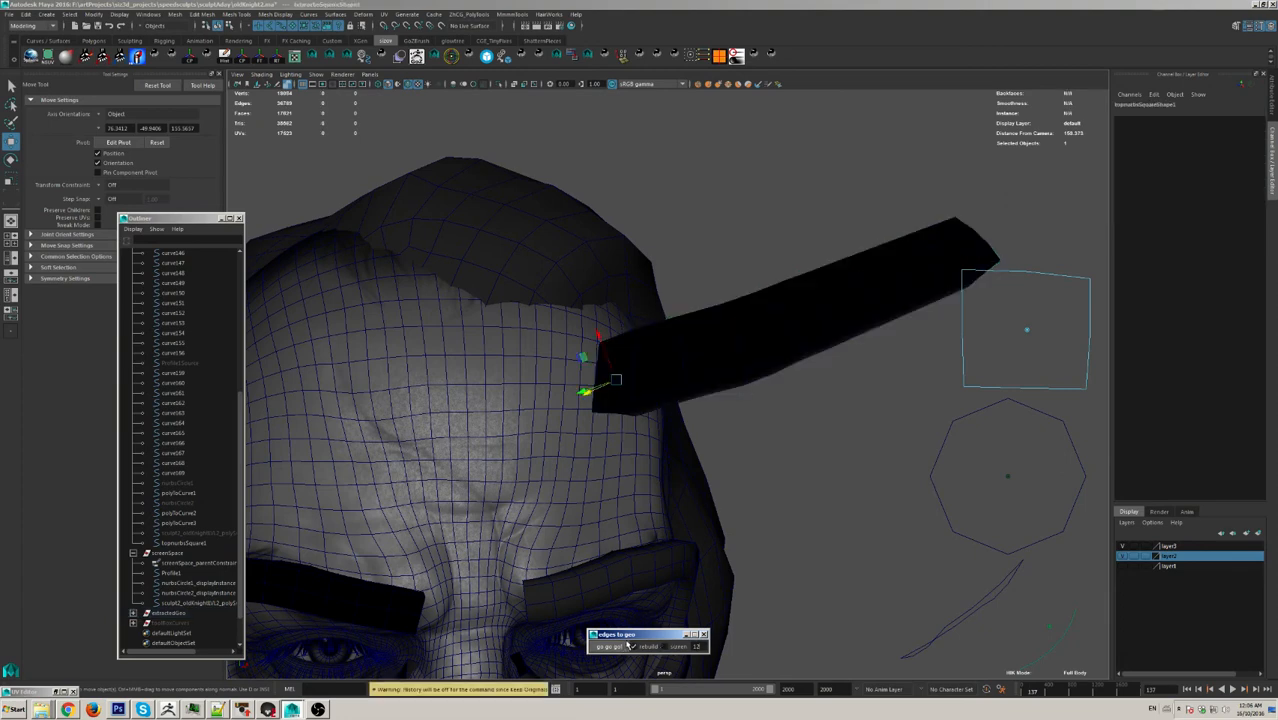
{"action": "right_click_drag", "start_coordinate": [814, 388], "coordinate": [769, 394], "text": "alt"}
{"action": "middle_click_drag", "start_coordinate": [769, 394], "coordinate": [706, 446], "text": "alt"}
{"action": "left_click_drag", "start_coordinate": [706, 446], "coordinate": [715, 390], "text": "alt"}
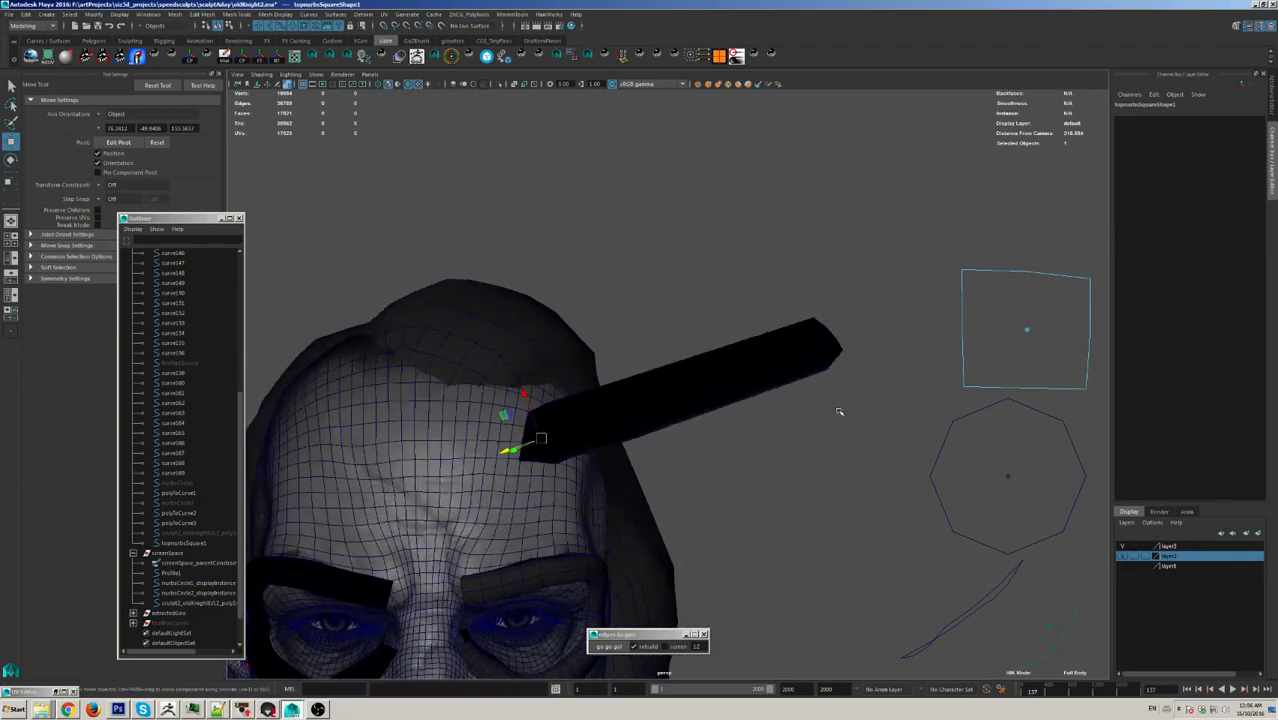
Step: Extend and bend the forehead tube by moving its rebuilt path's outer control points outward, and turn off the rebuild option
{"action": "left_click_drag", "start_coordinate": [905, 296], "coordinate": [806, 416]}
{"action": "left_click_drag", "start_coordinate": [814, 347], "coordinate": [916, 327]}
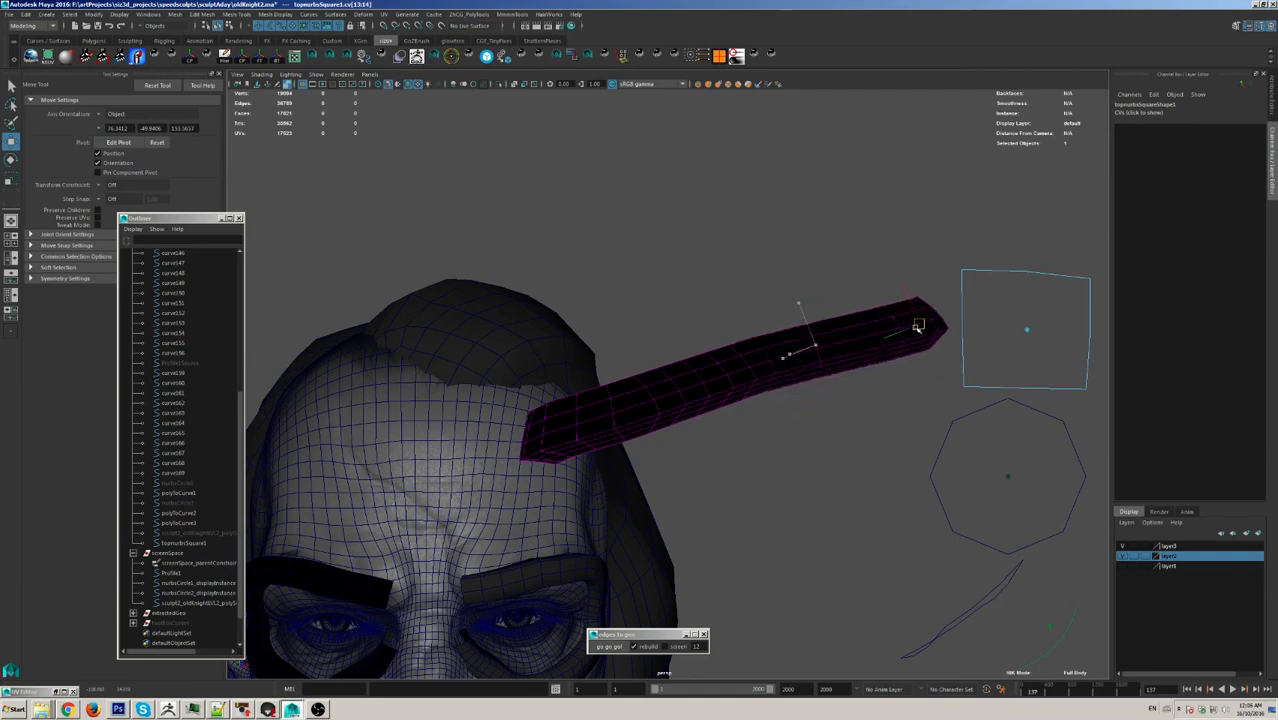
{"action": "left_click_drag", "start_coordinate": [650, 262], "coordinate": [786, 519]}
{"action": "left_click", "coordinate": [611, 647]}
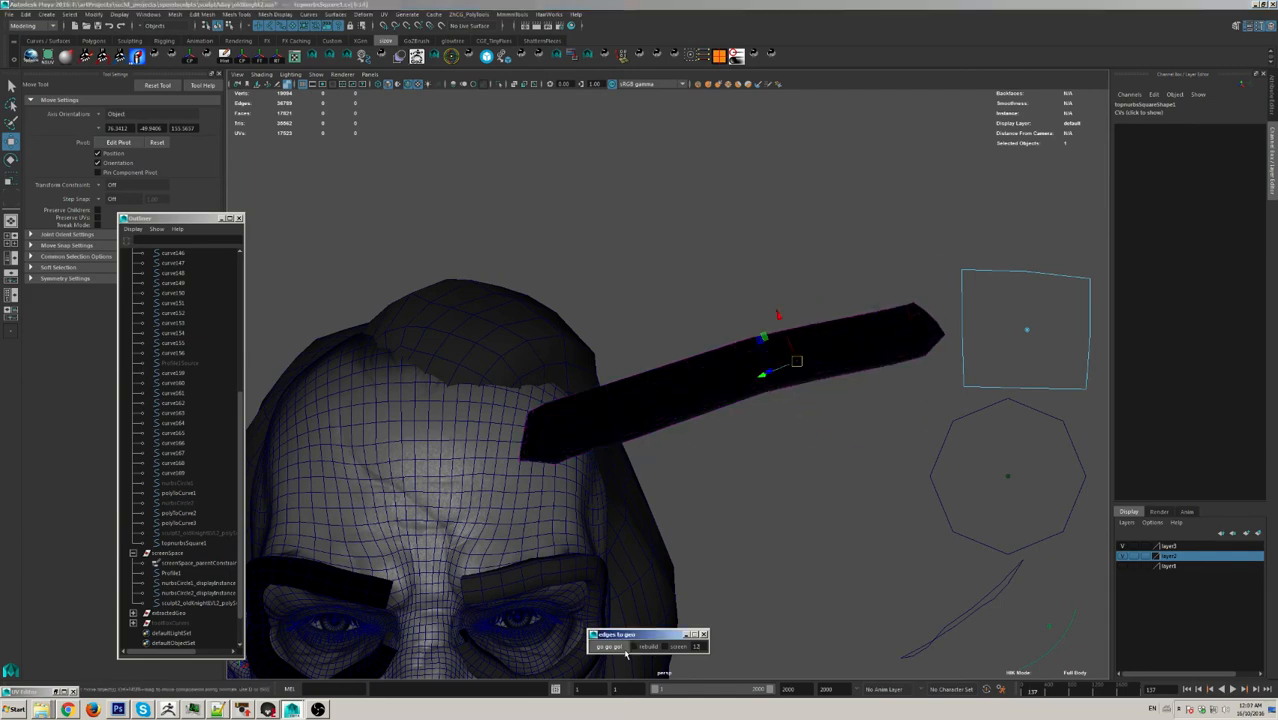
{"action": "left_click_drag", "start_coordinate": [828, 371], "coordinate": [804, 440], "text": "alt"}
{"action": "left_click_drag", "start_coordinate": [593, 351], "coordinate": [703, 484]}
{"action": "left_click", "coordinate": [628, 646]}
{"action": "left_click_drag", "start_coordinate": [629, 578], "coordinate": [713, 476], "text": "alt"}
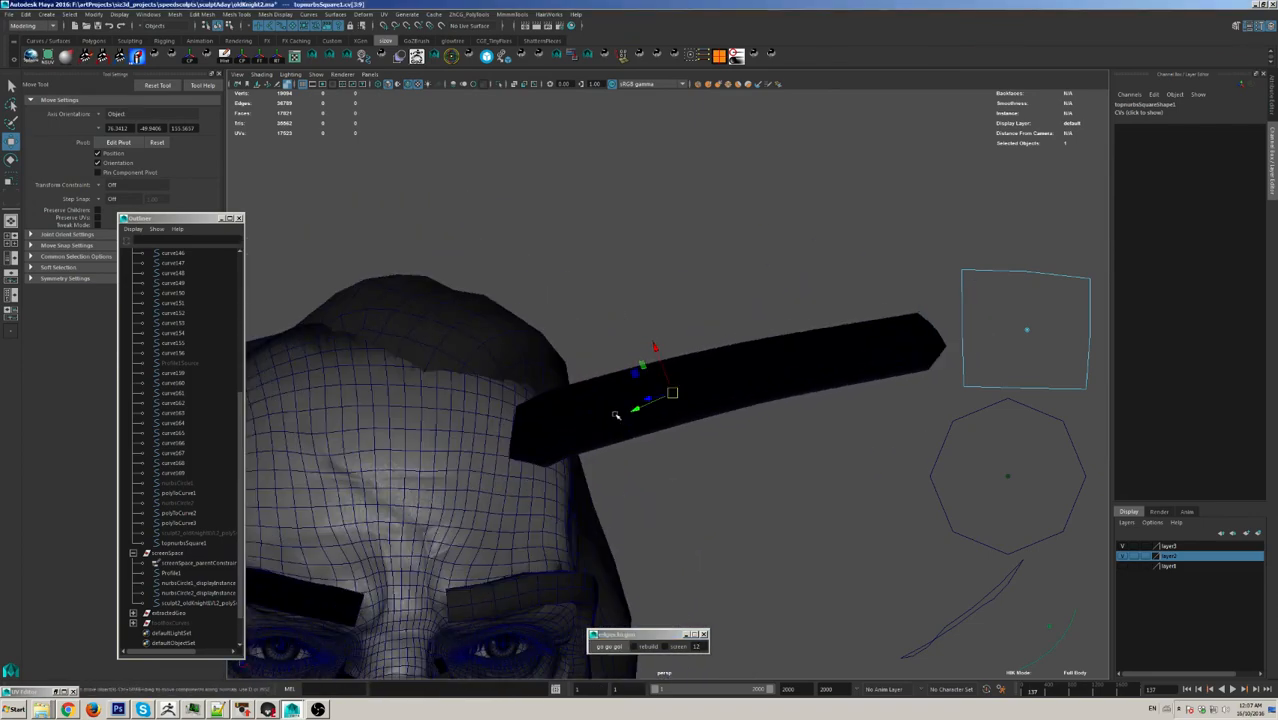
Step: Select the forehead tube and open the Scale attribute of its extrude input
{"action": "left_click", "coordinate": [648, 414]}
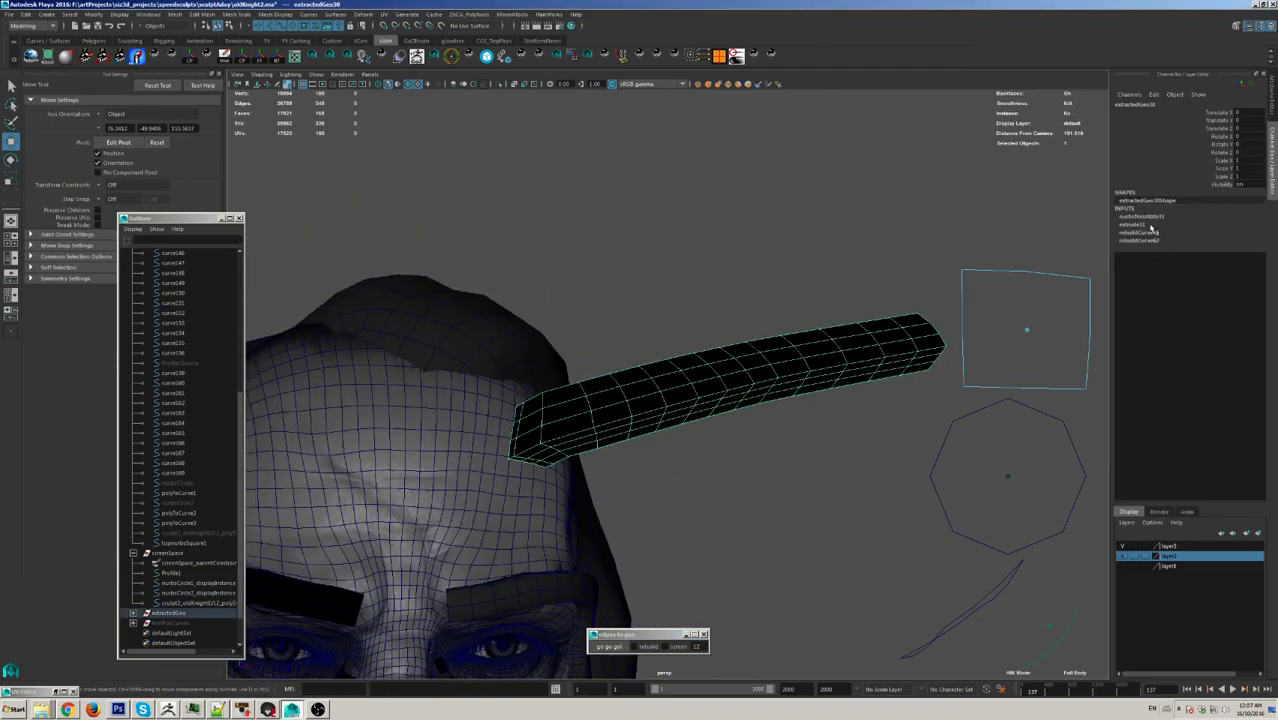
{"action": "left_click", "coordinate": [1135, 226]}
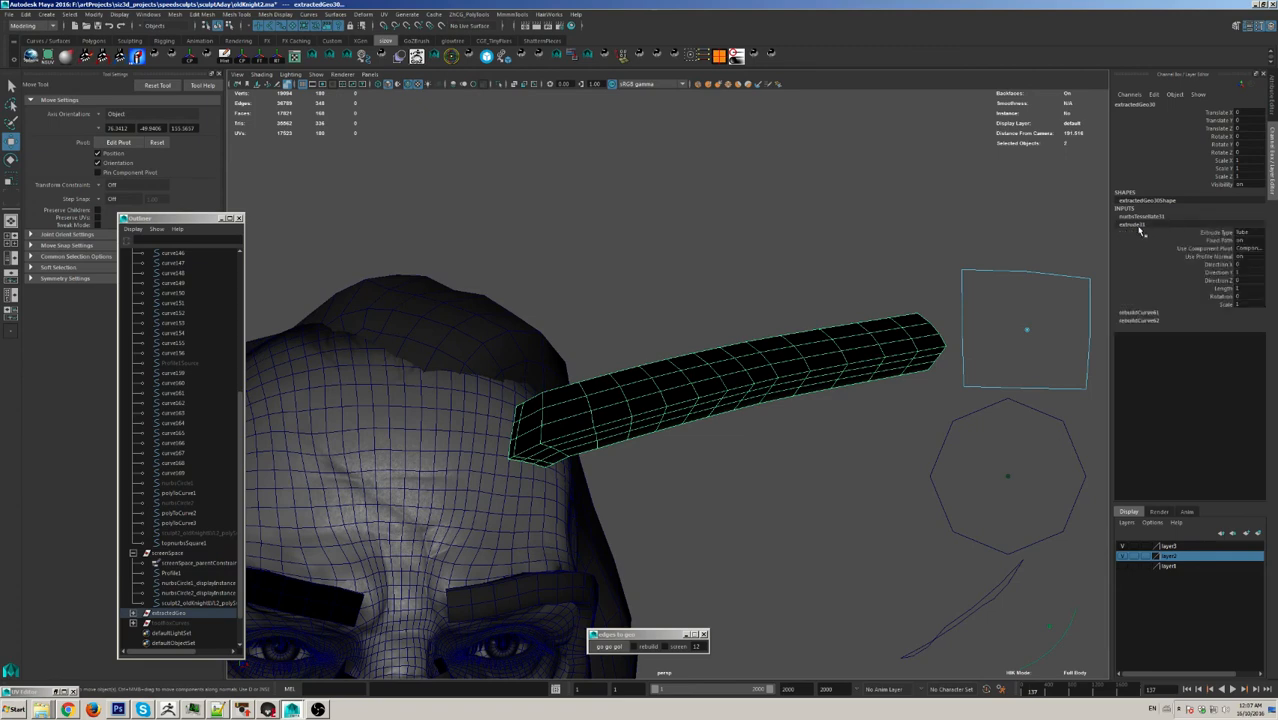
{"action": "left_click", "coordinate": [1222, 304]}
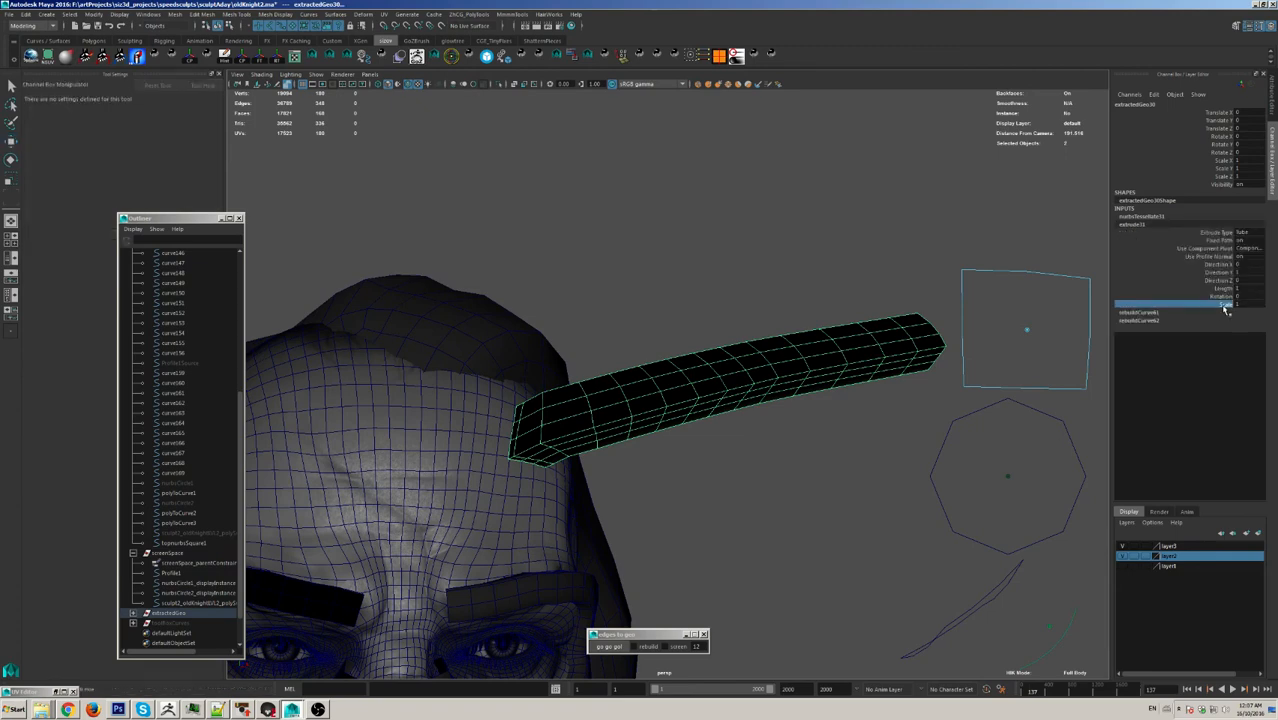
Step: Try tapering the forehead tube with an extrude Scale of 0 and twisting it with the extrude Rotation
{"action": "middle_click_drag", "start_coordinate": [755, 263], "coordinate": [662, 271]}
{"action": "key", "text": "ctrl+z"}
{"action": "middle_click_drag", "start_coordinate": [846, 284], "coordinate": [764, 286]}
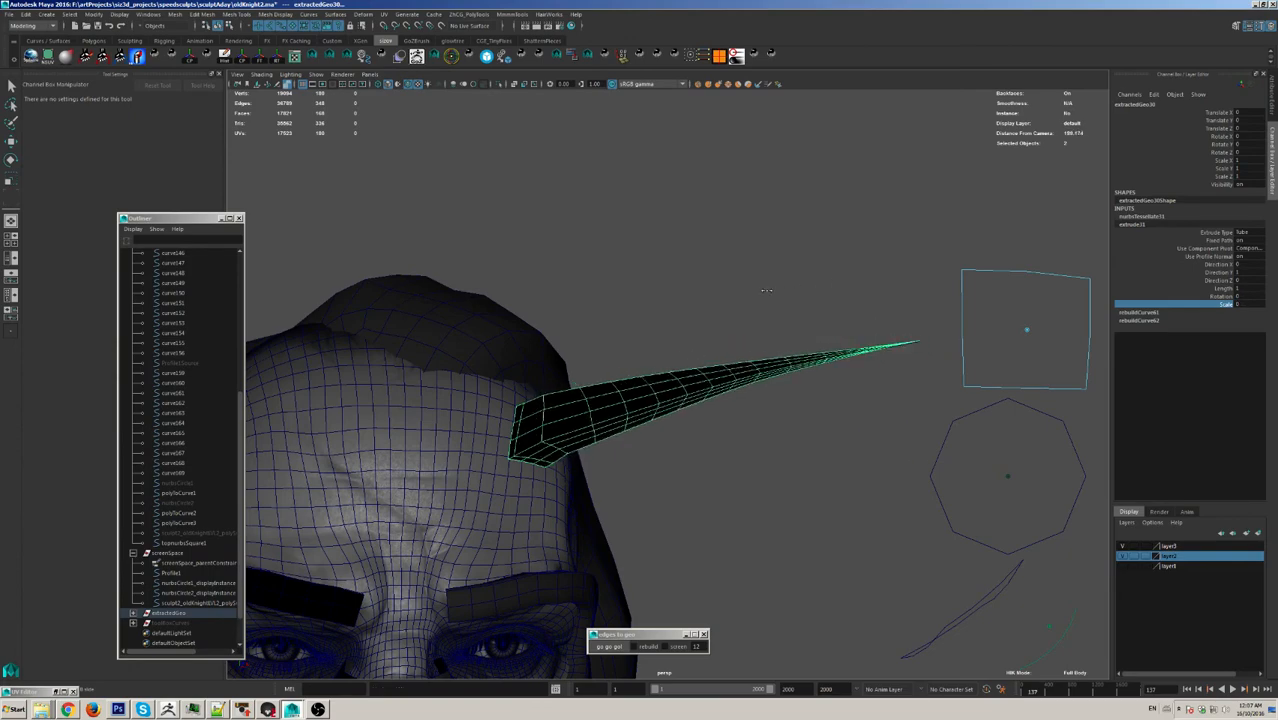
{"action": "key", "text": "ctrl+z"}
{"action": "left_click", "coordinate": [1219, 296]}
{"action": "middle_click_drag", "start_coordinate": [839, 267], "coordinate": [244, 278]}
{"action": "key", "text": "ctrl+z"}
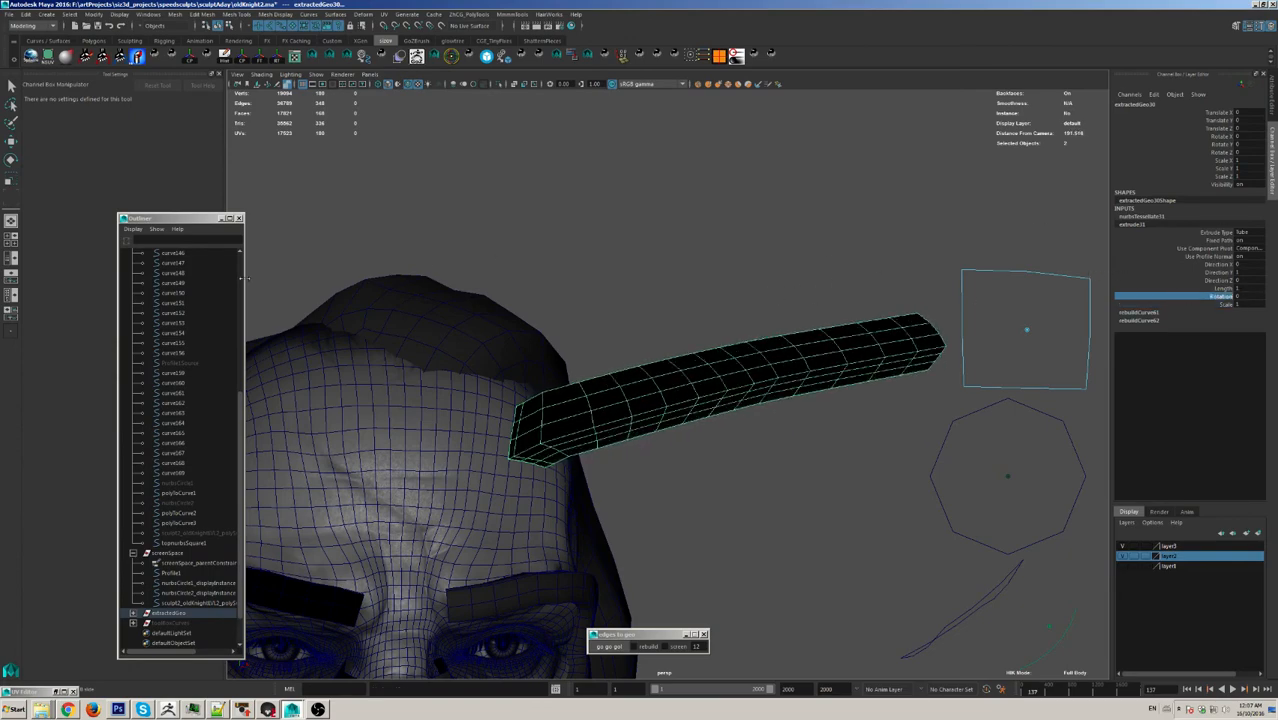
Step: Twist the forehead tube with the extrude Rotation and taper it to a point with an extrude Scale of 0
{"action": "middle_click_drag", "start_coordinate": [410, 258], "coordinate": [870, 245]}
{"action": "left_click_drag", "start_coordinate": [806, 273], "coordinate": [500, 292], "text": "alt"}
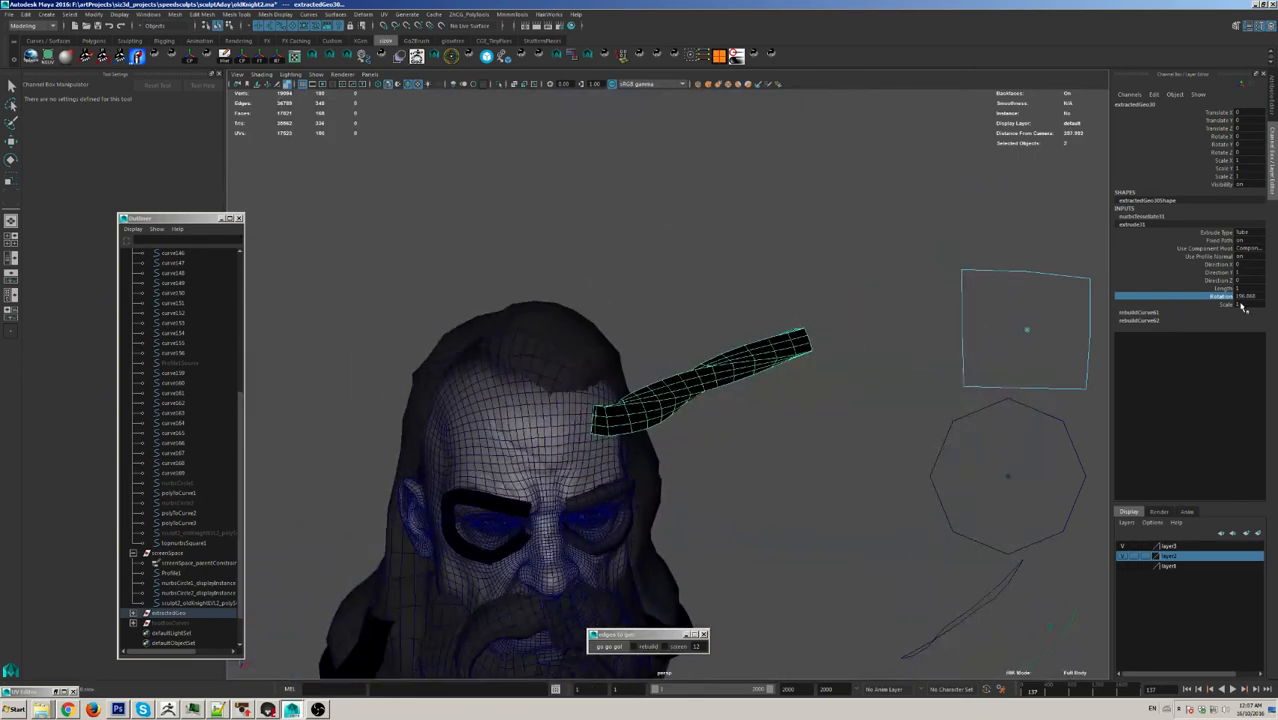
{"action": "left_click", "coordinate": [1240, 305]}
{"action": "middle_click_drag", "start_coordinate": [516, 228], "coordinate": [349, 313]}
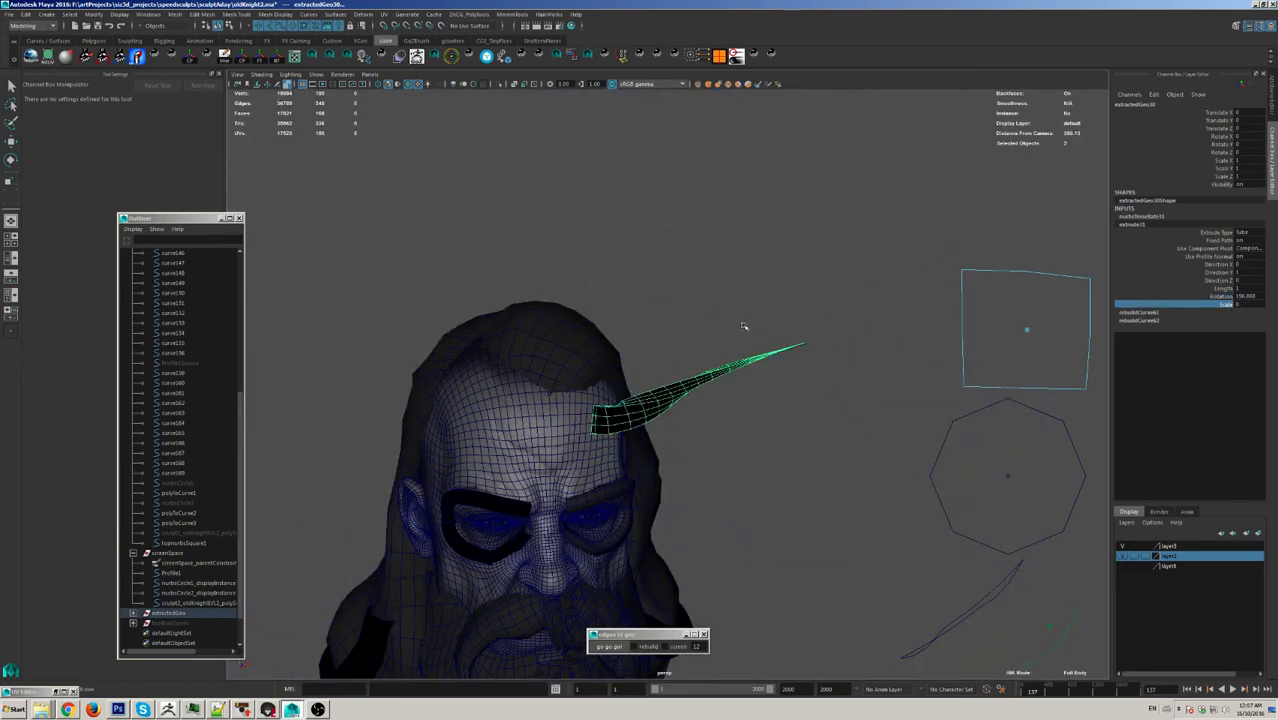
{"action": "mouse_move", "coordinate": [743, 326]}
{"action": "left_mouse_down", "text": "alt"}
{"action": "mouse_move", "coordinate": [627, 308]}
{"action": "mouse_move", "coordinate": [756, 322]}
{"action": "left_mouse_up", "text": "alt"}
Step: Select two more face patches across the forehead and above the eye, and generate geometry from them with edges to geo
{"action": "key", "text": "w"}
{"action": "left_click", "coordinate": [693, 280]}
{"action": "left_click_drag", "start_coordinate": [693, 280], "coordinate": [640, 420], "text": "alt"}
{"action": "left_click", "coordinate": [589, 421]}
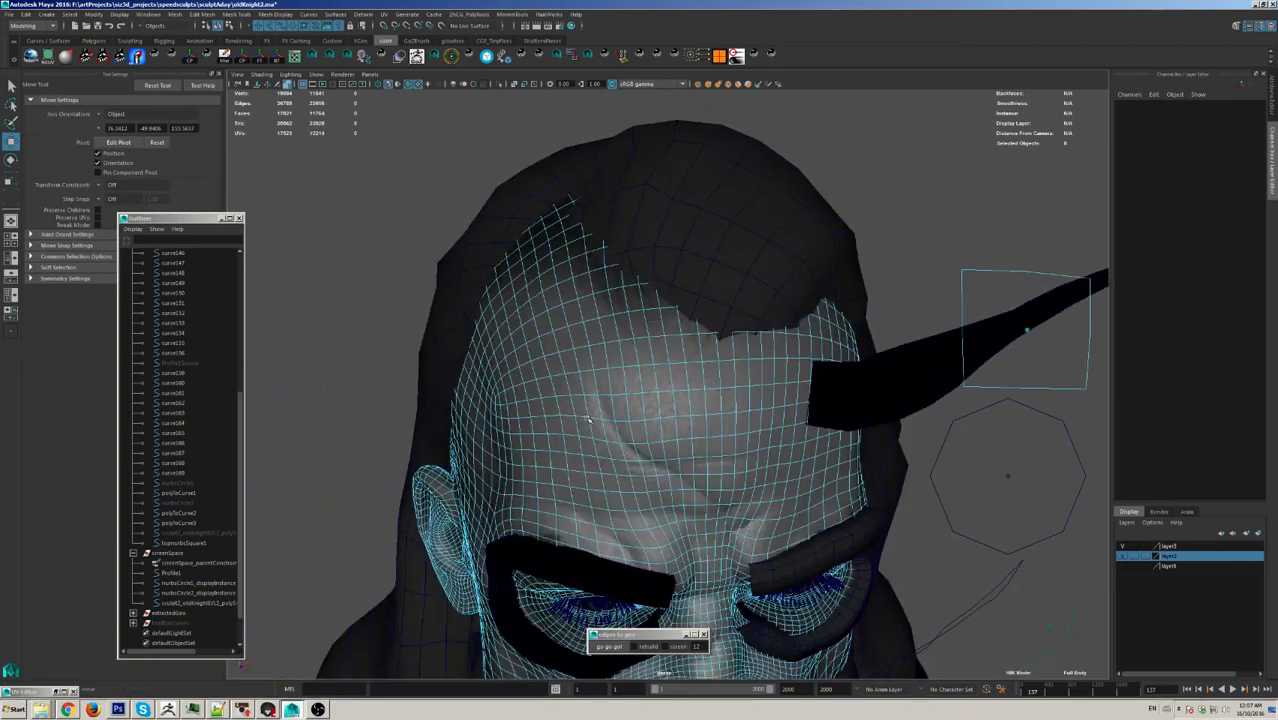
{"action": "left_click", "coordinate": [588, 419]}
{"action": "left_click", "coordinate": [822, 385]}
{"action": "mouse_move", "coordinate": [655, 372]}
{"action": "left_mouse_down"}
{"action": "mouse_move", "coordinate": [558, 462]}
{"action": "mouse_move", "coordinate": [689, 452]}
{"action": "left_mouse_up"}
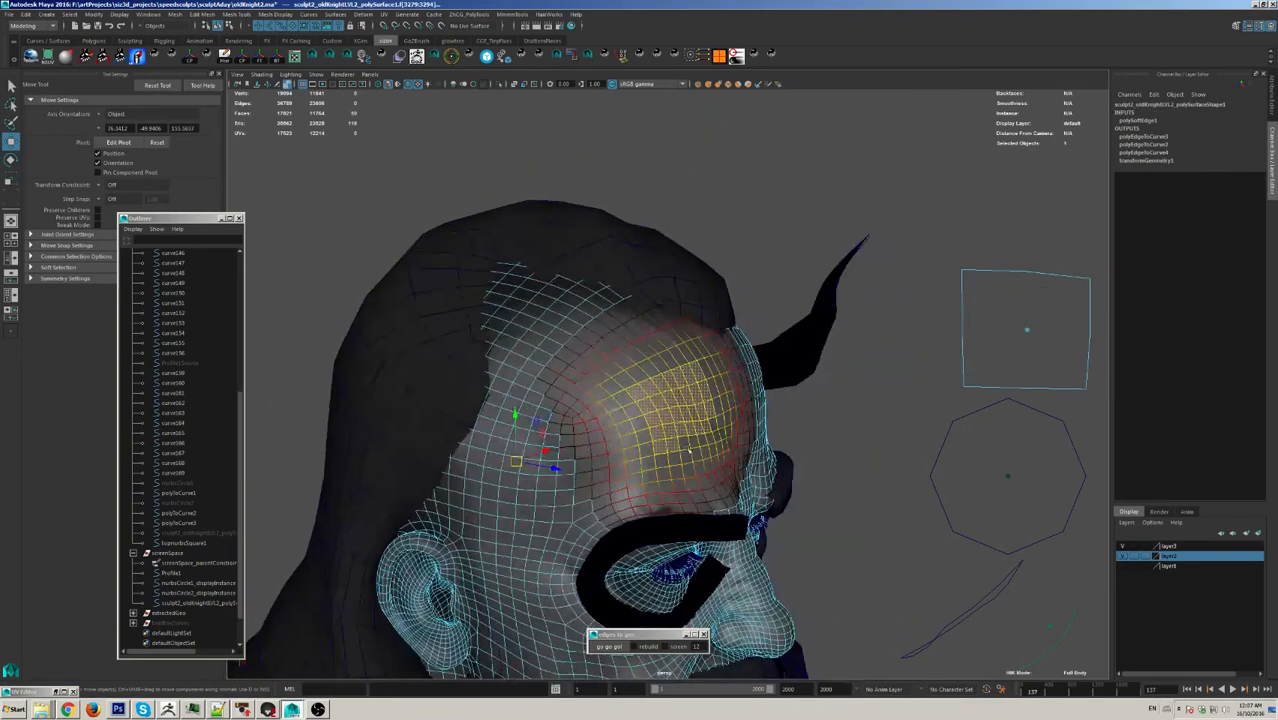
{"action": "right_click_drag", "start_coordinate": [689, 452], "coordinate": [408, 413], "text": "alt"}
{"action": "left_click_drag", "start_coordinate": [604, 274], "coordinate": [390, 584], "text": "ctrl"}
{"action": "left_click_drag", "start_coordinate": [494, 431], "coordinate": [519, 419], "text": "alt"}
{"action": "left_click_drag", "start_coordinate": [860, 435], "coordinate": [787, 333], "text": "alt"}
{"action": "key", "text": "ctrl+z"}
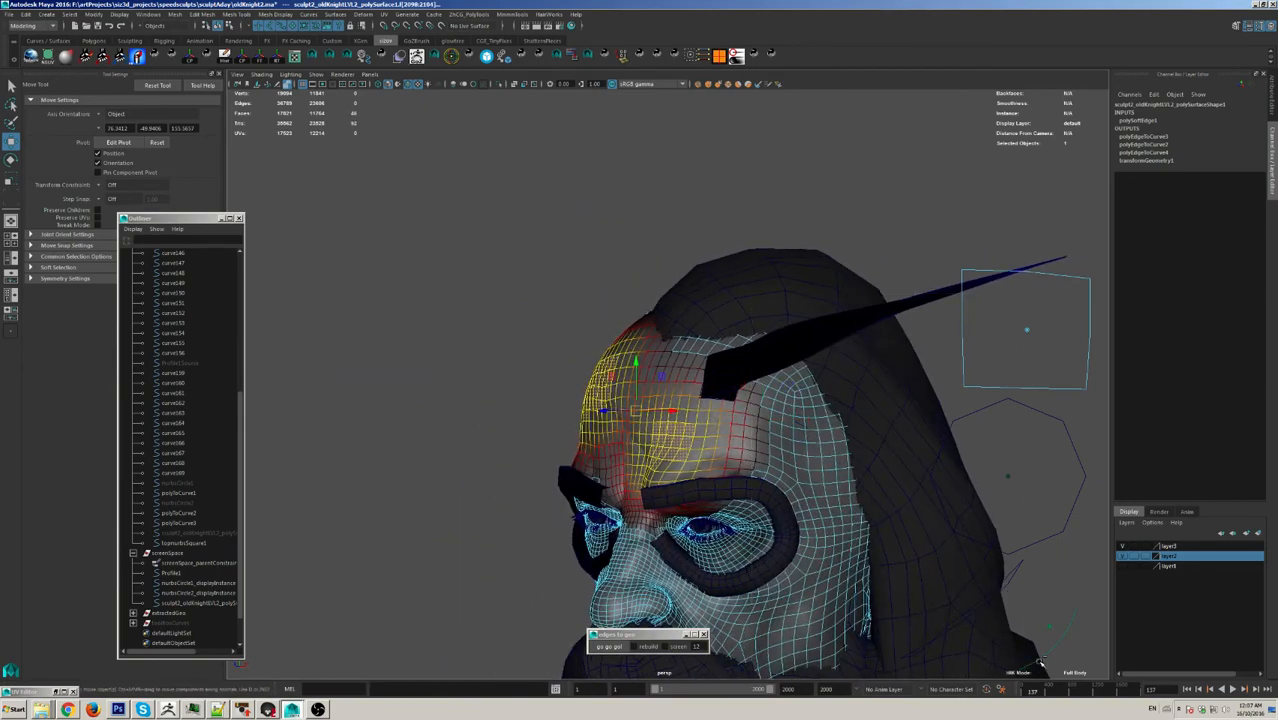
{"action": "left_click_drag", "start_coordinate": [640, 560], "coordinate": [662, 578], "text": "alt"}
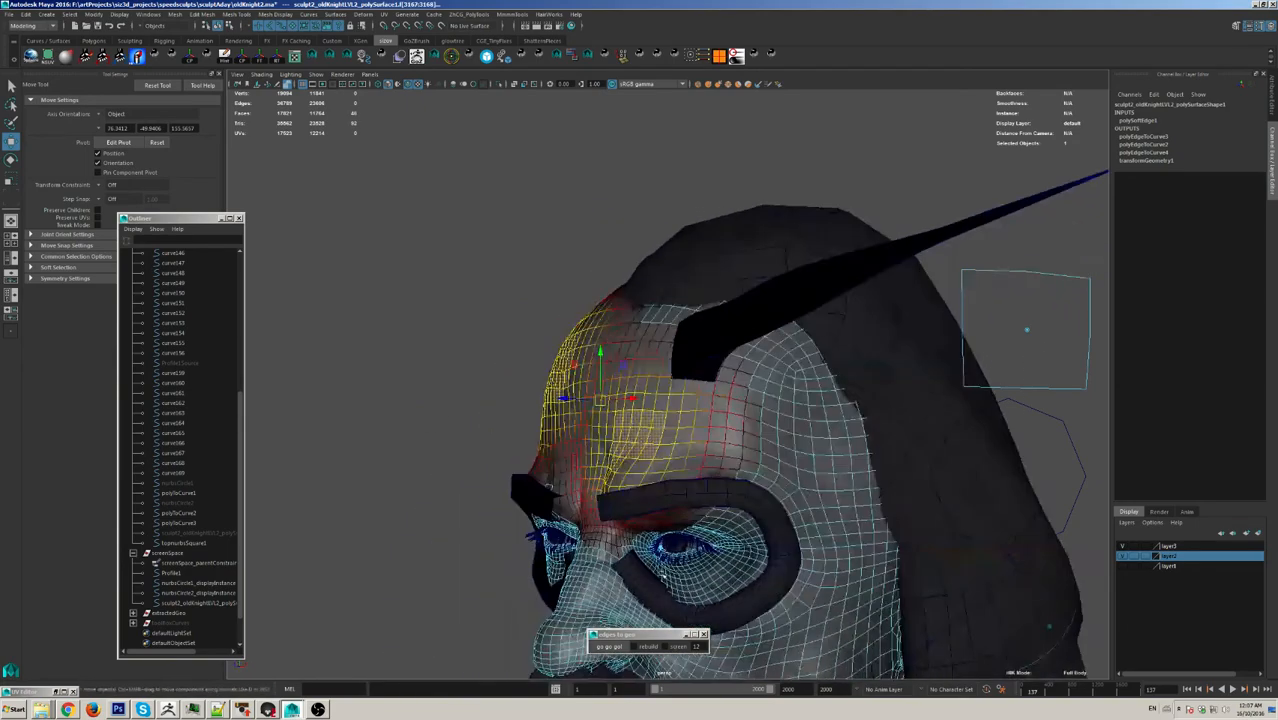
{"action": "left_click", "coordinate": [611, 647]}
{"action": "left_click_drag", "start_coordinate": [604, 492], "coordinate": [673, 465], "text": "alt"}
Step: Stretch both new forehead tubes forward by pulling the end points of their path curves away from the face
{"action": "left_click", "coordinate": [445, 358]}
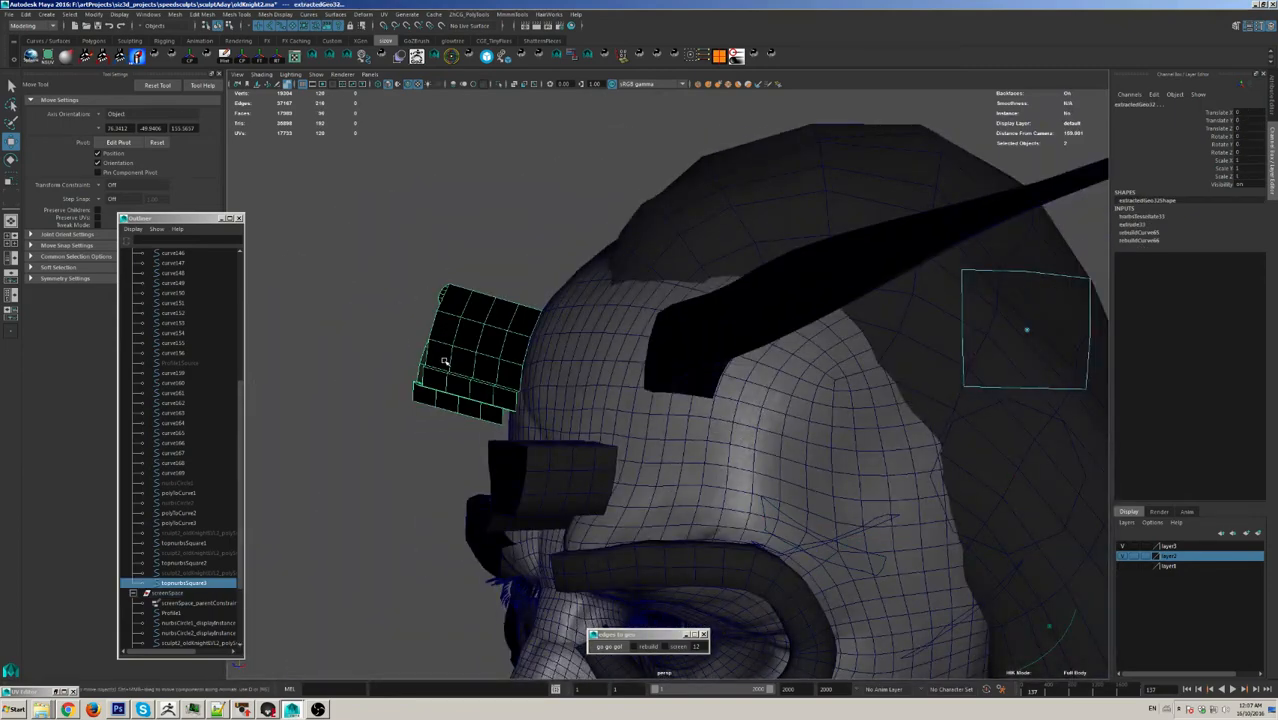
{"action": "key", "text": "ctrl+z"}
{"action": "left_click", "coordinate": [462, 374]}
{"action": "left_click", "coordinate": [548, 491], "text": "shift"}
{"action": "left_click", "coordinate": [602, 645]}
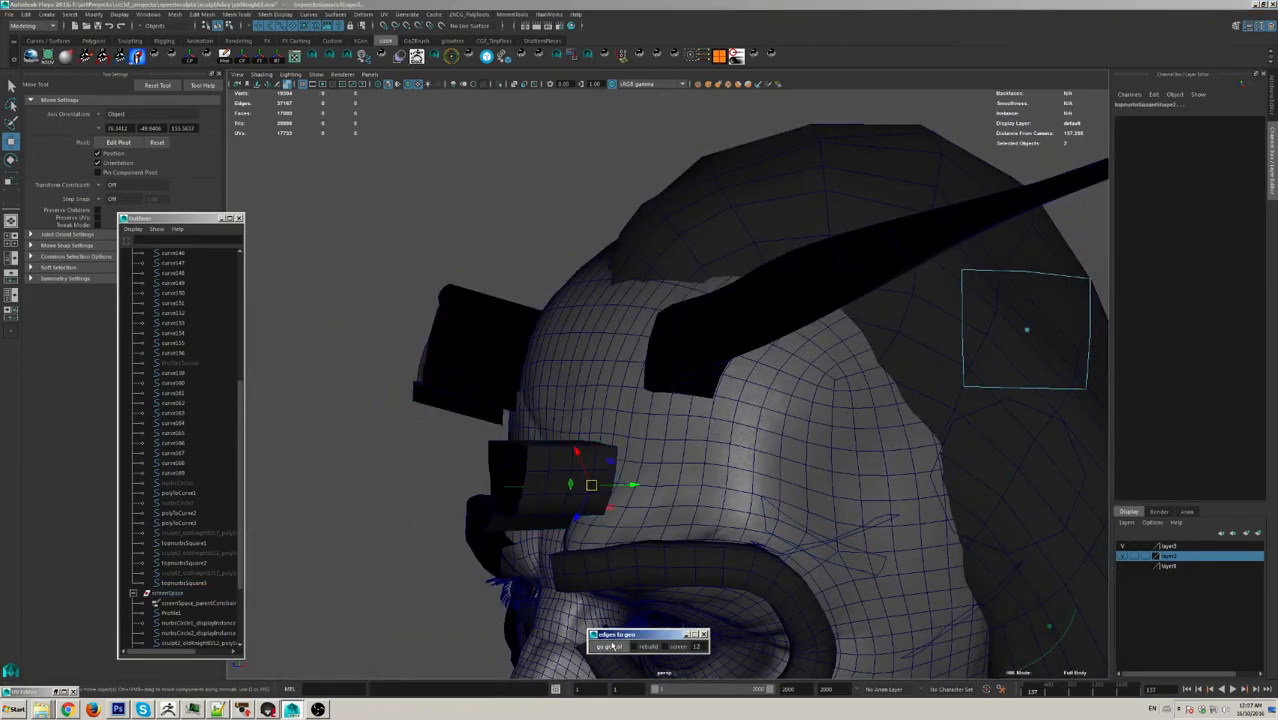
{"action": "left_click_drag", "start_coordinate": [362, 500], "coordinate": [422, 402], "text": "alt"}
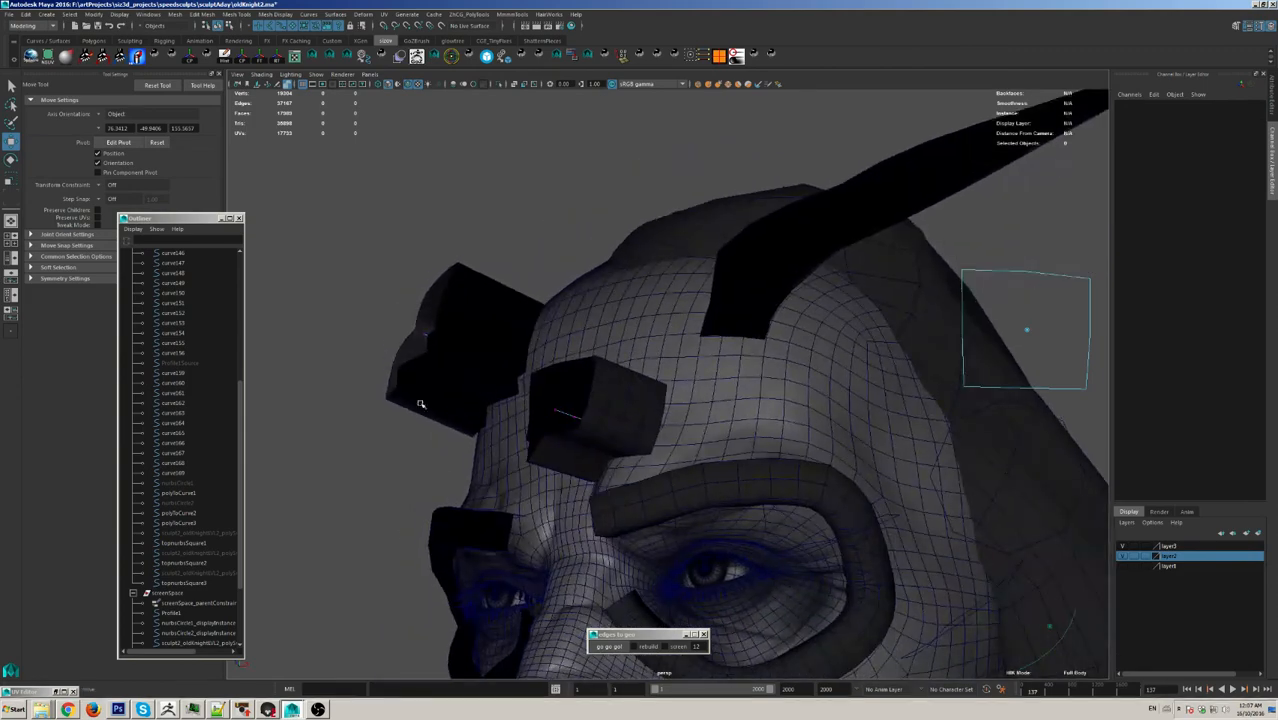
{"action": "left_click", "coordinate": [410, 336]}
{"action": "key", "text": "ctrl+z"}
{"action": "left_click_drag", "start_coordinate": [398, 313], "coordinate": [296, 379]}
{"action": "key", "text": "b"}
{"action": "middle_click_drag", "start_coordinate": [428, 534], "coordinate": [530, 536], "text": "alt"}
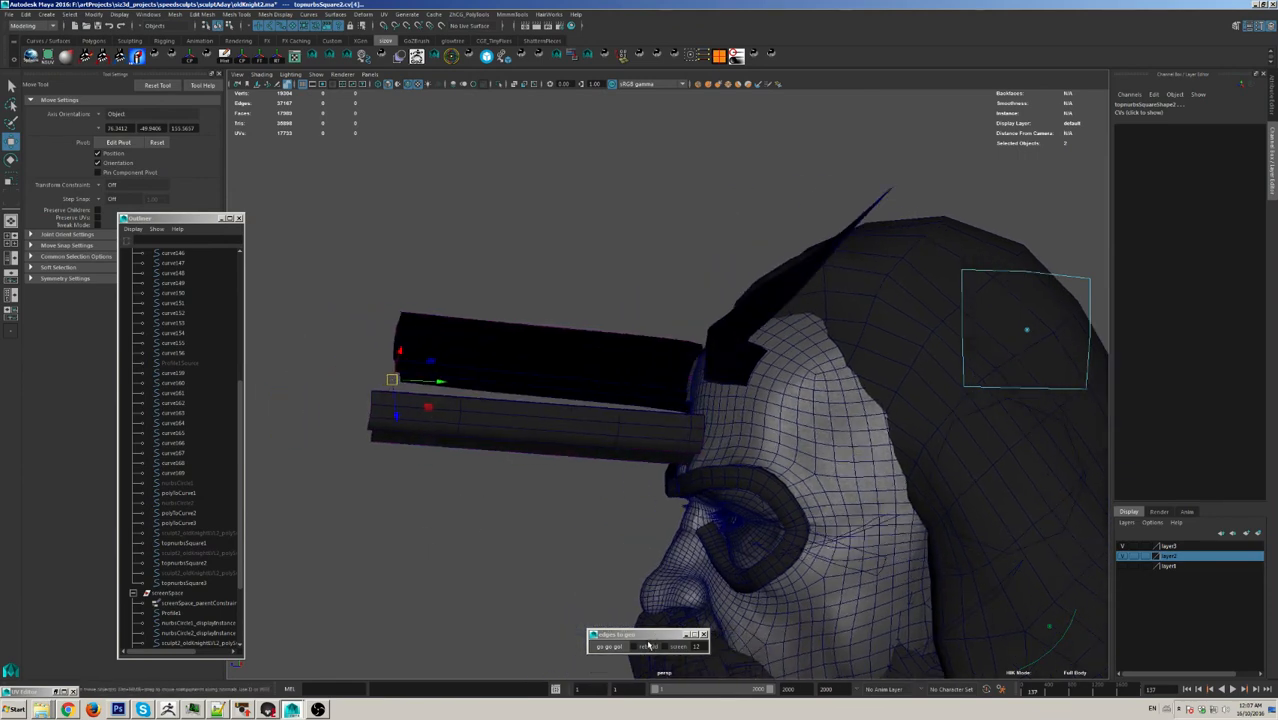
Step: Select both long tubes and rebuild their path curves with edges to geo, with the rebuild option on
{"action": "left_click", "coordinate": [561, 332]}
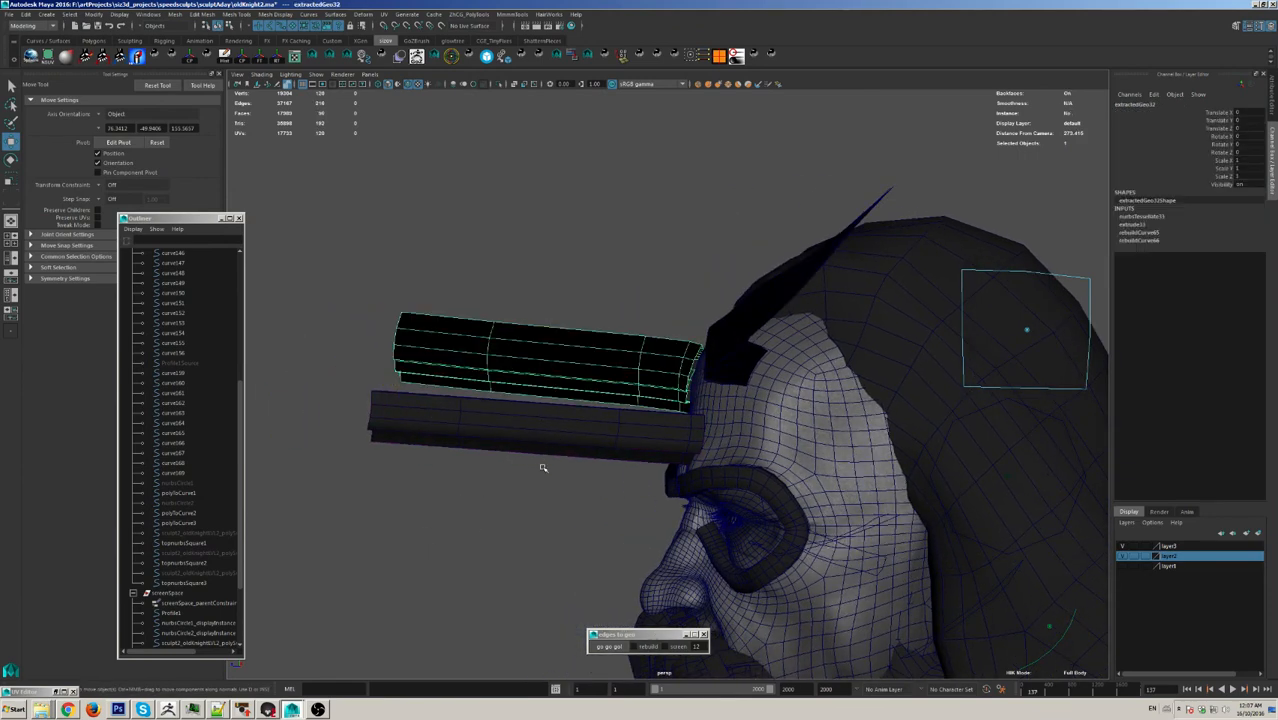
{"action": "left_click", "coordinate": [576, 460], "text": "shift"}
{"action": "left_click", "coordinate": [617, 647]}
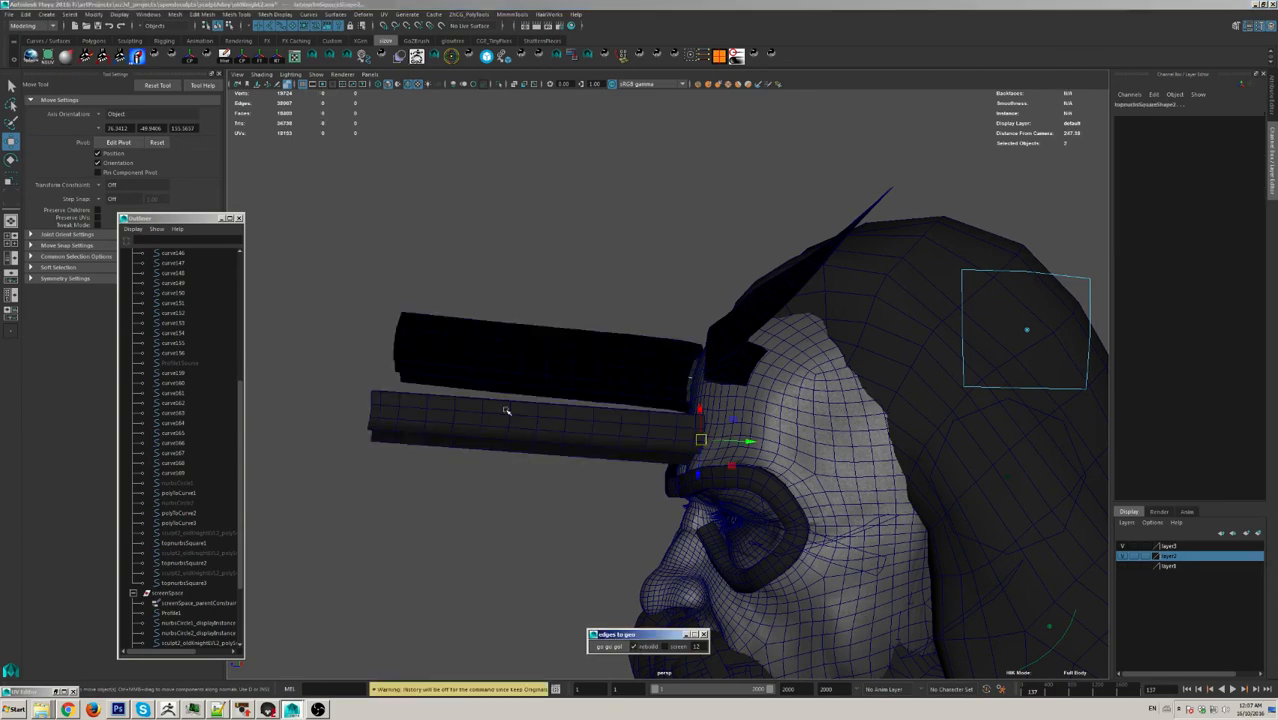
{"action": "left_click_drag", "start_coordinate": [505, 408], "coordinate": [725, 294], "text": "alt"}
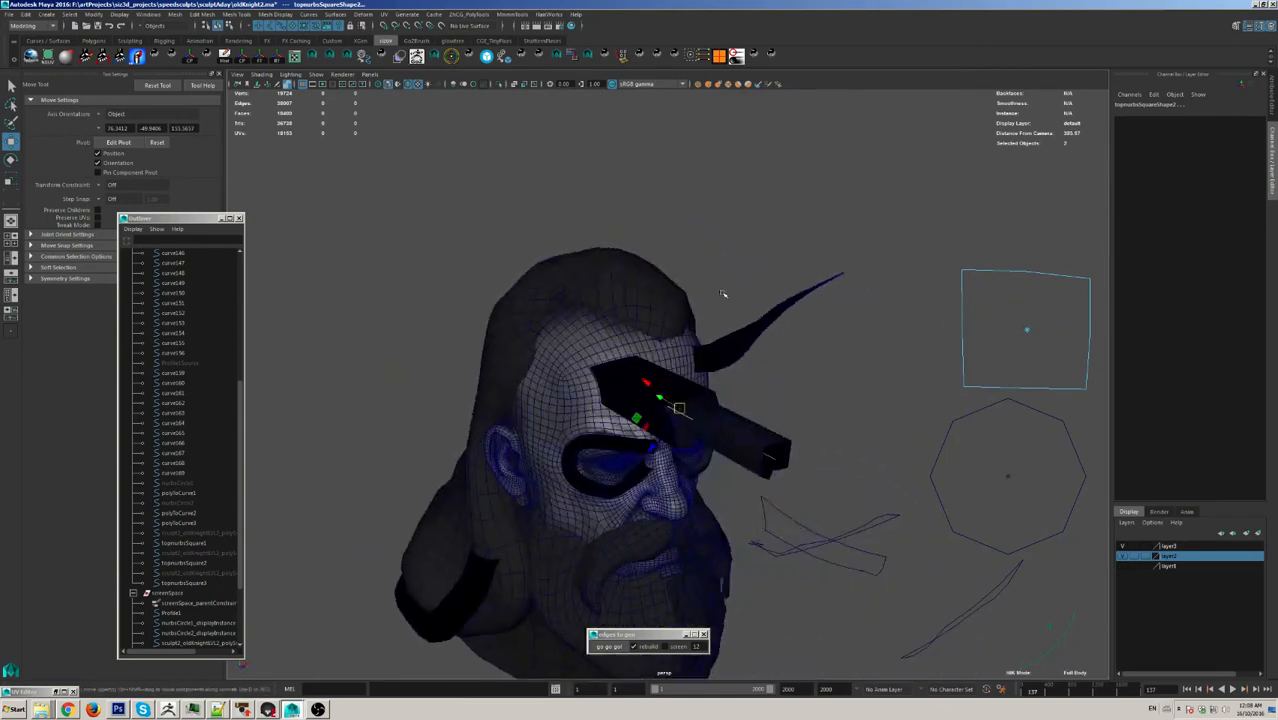
{"action": "key", "text": "q"}
{"action": "left_click", "coordinate": [804, 416]}
Step: Move the two new tubes' profile curves over to the first forehead profile below the octagonal profile
{"action": "left_click_drag", "start_coordinate": [804, 416], "coordinate": [625, 385], "text": "alt"}
{"action": "middle_click_drag", "start_coordinate": [625, 385], "coordinate": [603, 338], "text": "alt"}
{"action": "left_click_drag", "start_coordinate": [602, 338], "coordinate": [610, 433], "text": "alt"}
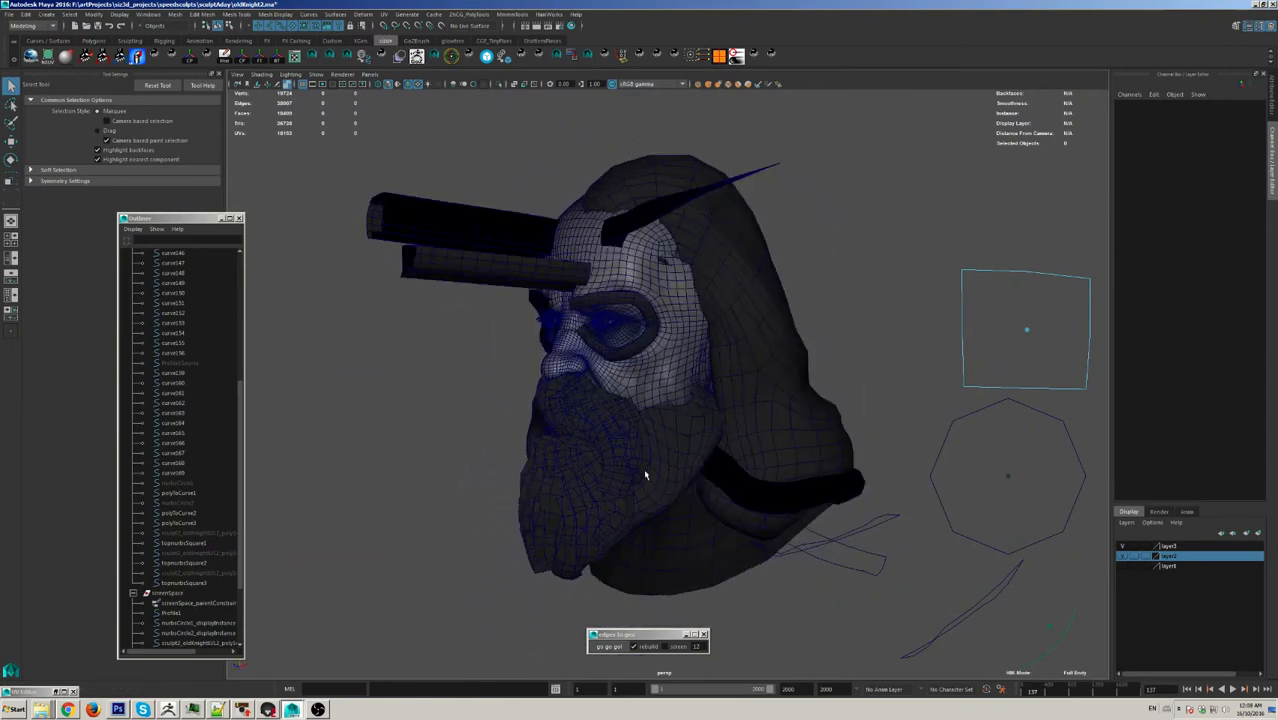
{"action": "left_click_drag", "start_coordinate": [842, 530], "coordinate": [968, 600]}
{"action": "key", "text": "w"}
{"action": "left_click_drag", "start_coordinate": [888, 553], "coordinate": [954, 664]}
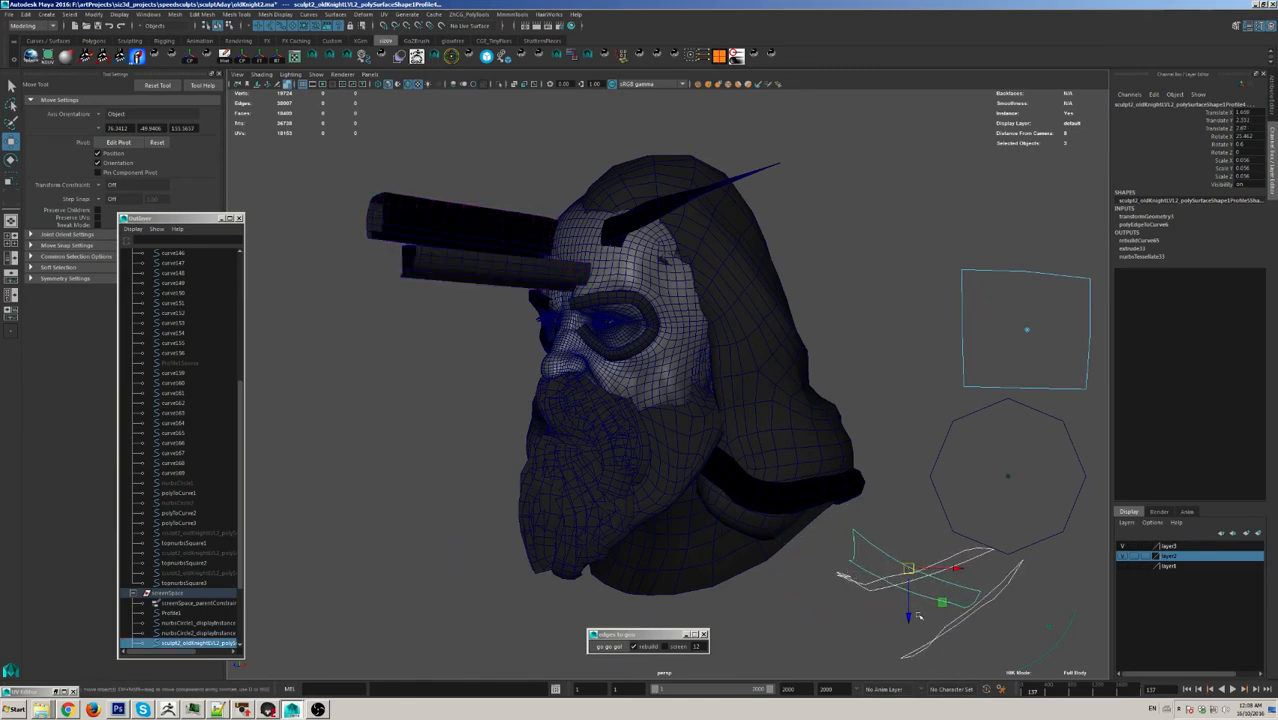
Step: Try deleting the new profile curves and editing the tubes without them
{"action": "left_click", "coordinate": [905, 596]}
{"action": "key", "text": "Delete"}
{"action": "left_click_drag", "start_coordinate": [645, 424], "coordinate": [600, 382], "text": "alt"}
{"action": "right_click_drag", "start_coordinate": [680, 390], "coordinate": [850, 385], "text": "alt"}
{"action": "right_click_drag", "start_coordinate": [542, 262], "coordinate": [523, 273]}
{"action": "left_click", "coordinate": [523, 273]}
{"action": "mouse_move", "coordinate": [523, 270]}
{"action": "left_mouse_down"}
{"action": "mouse_move", "coordinate": [456, 287]}
{"action": "mouse_move", "coordinate": [512, 288]}
{"action": "left_mouse_up"}
{"action": "left_click_drag", "start_coordinate": [548, 316], "coordinate": [580, 370], "text": "alt"}
{"action": "key", "text": "ctrl+z"}
{"action": "key", "text": "ctrl+z"}
{"action": "key", "text": "ctrl+z"}
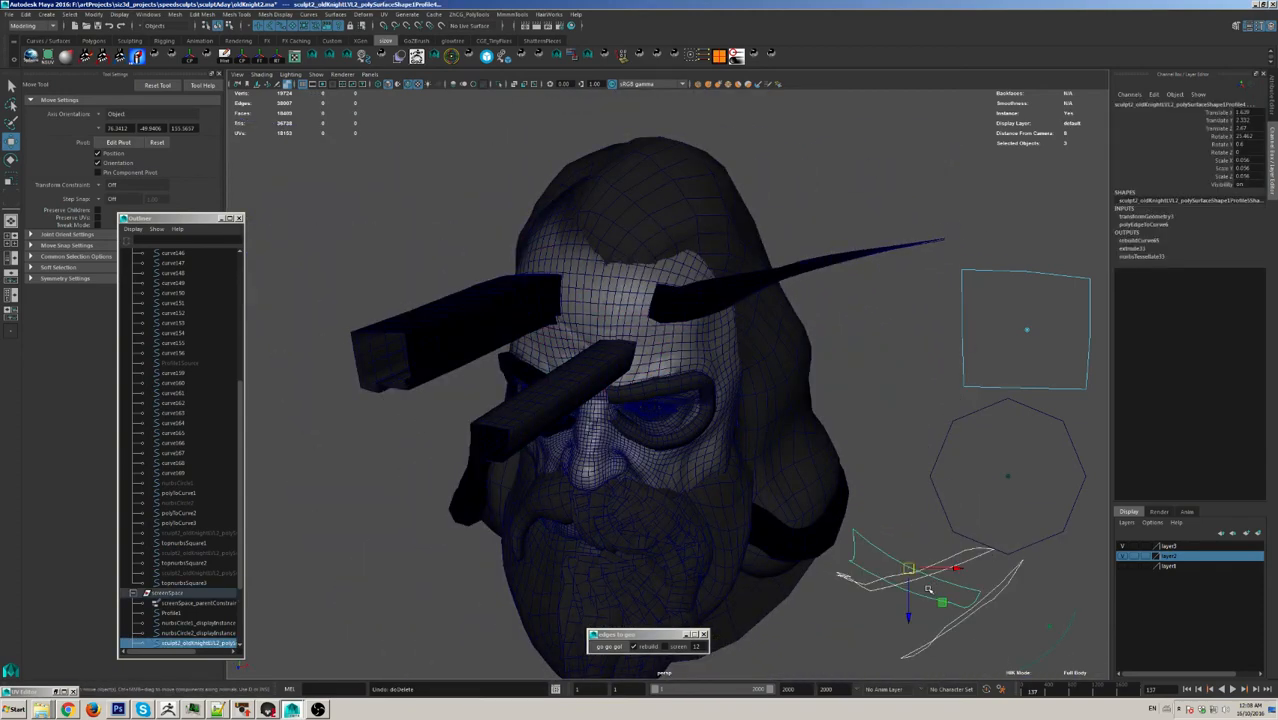
Step: Try moving a single control point of one of the new profile curves
{"action": "left_click", "coordinate": [870, 544]}
{"action": "left_click_drag", "start_coordinate": [870, 544], "coordinate": [921, 270]}
{"action": "key", "text": "ctrl+z"}
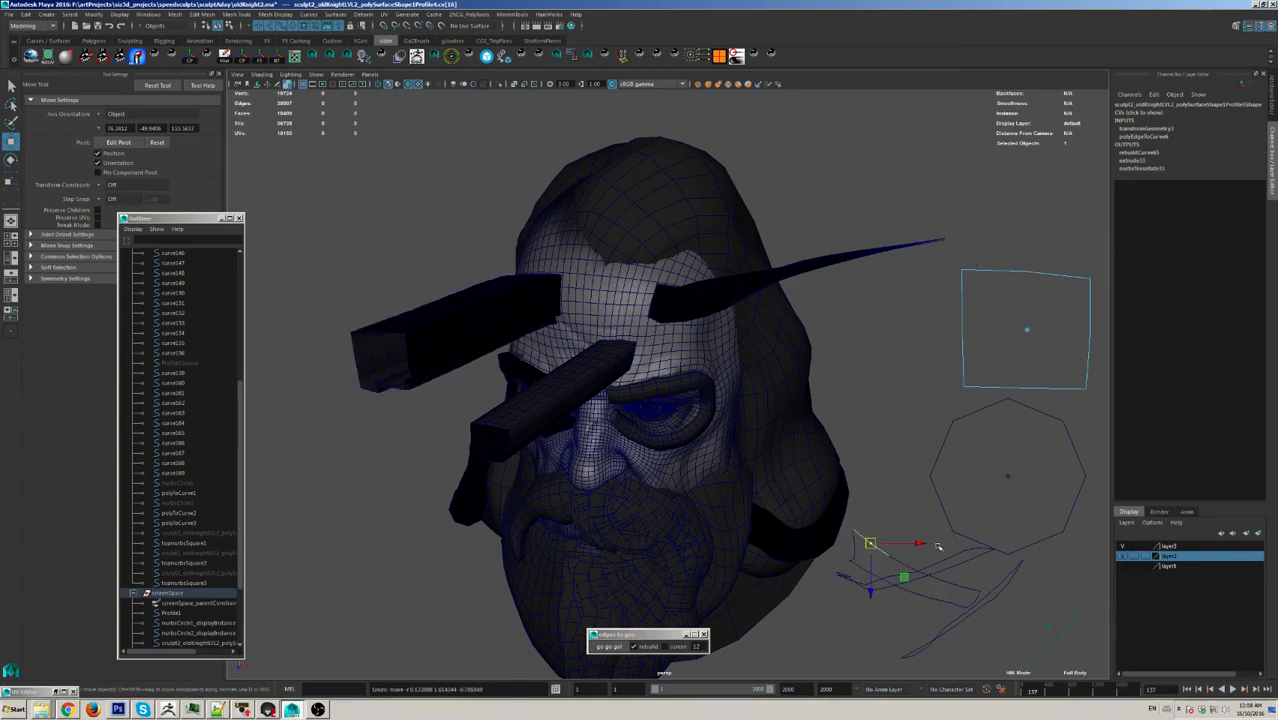
Step: Delete the three forehead profile curves below the octagonal profile
{"action": "left_click", "coordinate": [931, 652]}
{"action": "key", "text": "Delete"}
{"action": "left_click_drag", "start_coordinate": [690, 535], "coordinate": [620, 360], "text": "alt"}
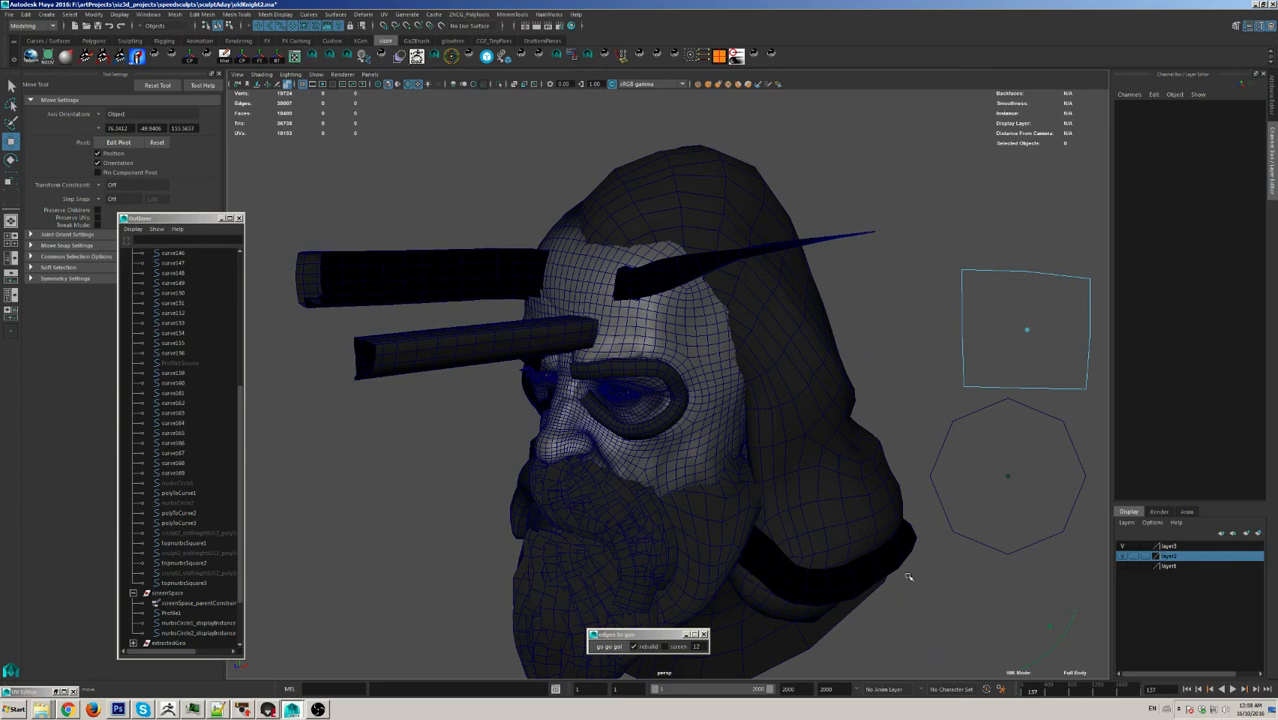
Step: Select both long forehead tubes and taper them to points by setting their extrude Scale to 0
{"action": "left_click_drag", "start_coordinate": [647, 492], "coordinate": [516, 428], "text": "alt"}
{"action": "right_click_drag", "start_coordinate": [516, 428], "coordinate": [686, 338], "text": "alt"}
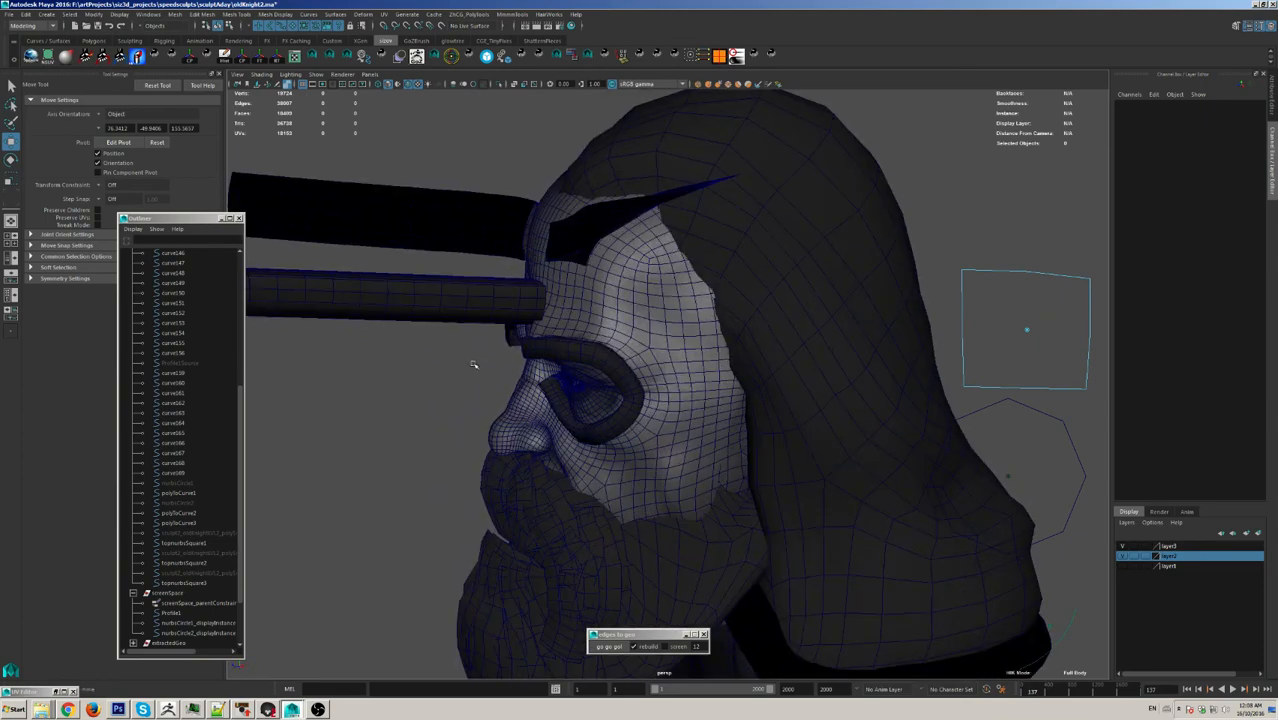
{"action": "middle_click_drag", "start_coordinate": [474, 364], "coordinate": [629, 434], "text": "alt"}
{"action": "left_click", "coordinate": [538, 292]}
{"action": "left_click", "coordinate": [531, 372], "text": "shift"}
{"action": "left_click", "coordinate": [1143, 223]}
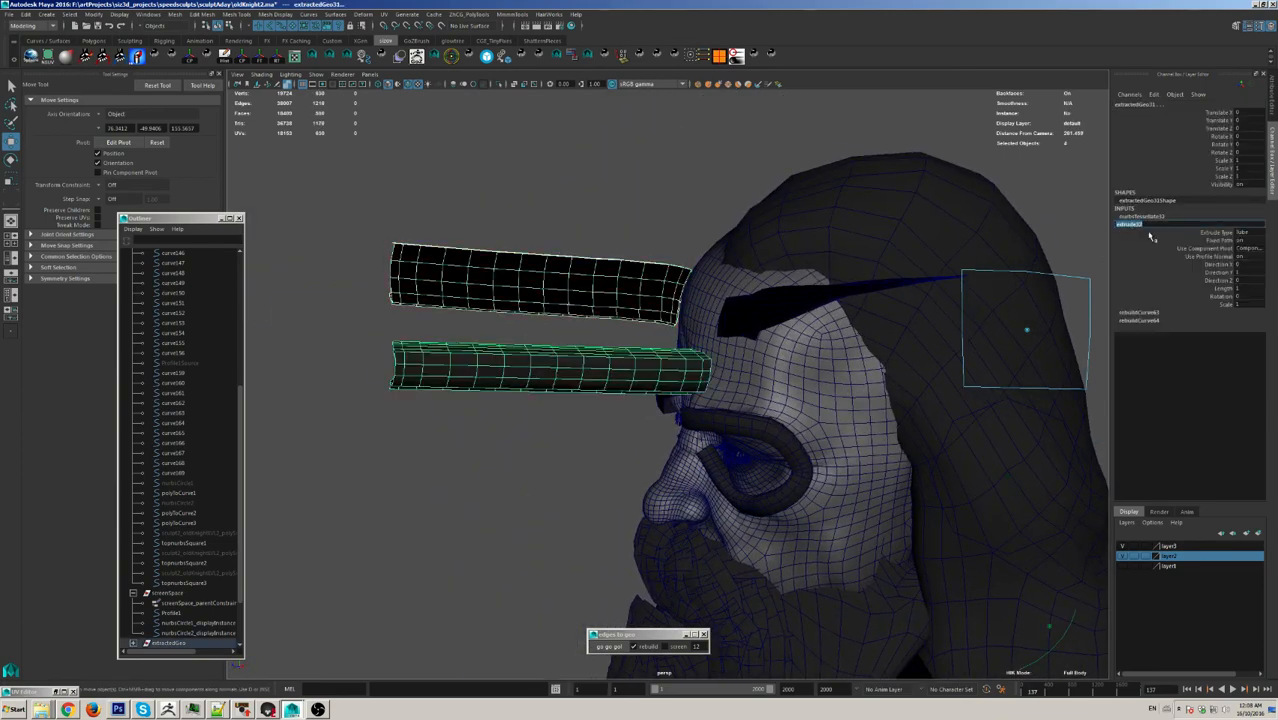
{"action": "left_click", "coordinate": [1236, 313]}
{"action": "left_click", "coordinate": [1137, 225]}
{"action": "left_click", "coordinate": [1222, 303]}
{"action": "middle_click_drag", "start_coordinate": [844, 222], "coordinate": [760, 228]}
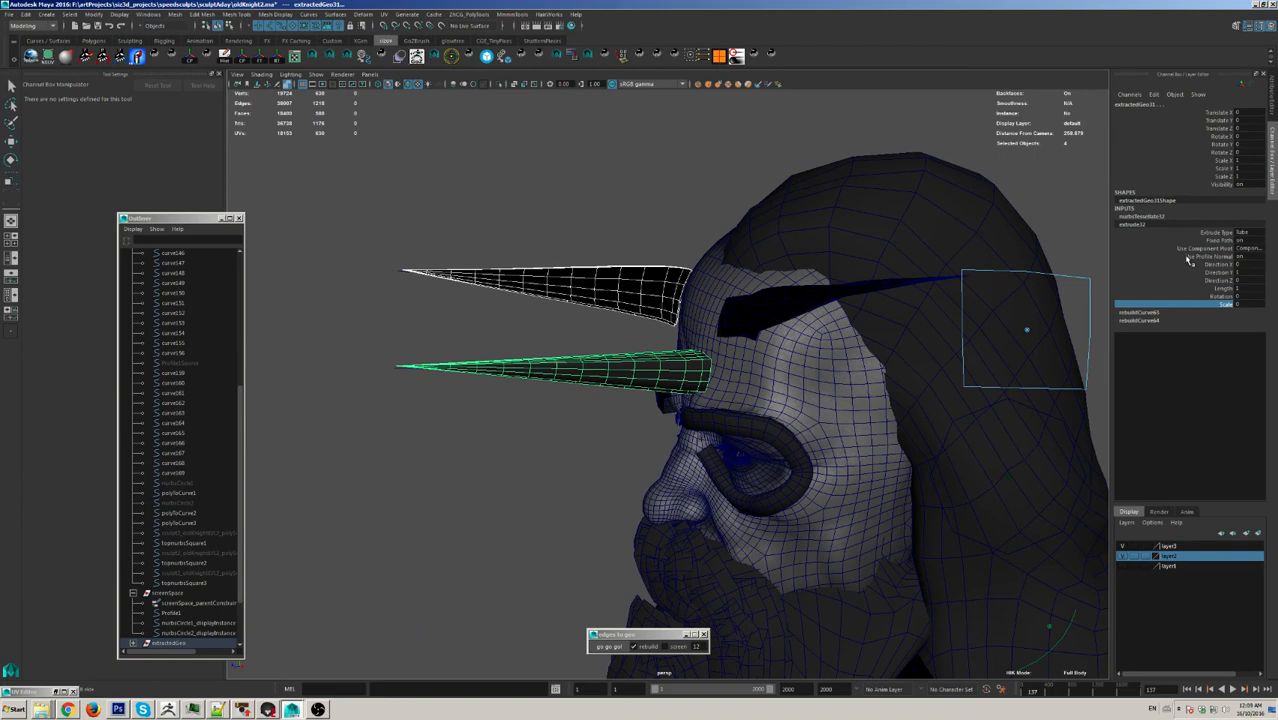
Step: Try rebuilding the lower forehead horn's profile curve with the Uniform type and a higher number of spans
{"action": "left_click", "coordinate": [1148, 314]}
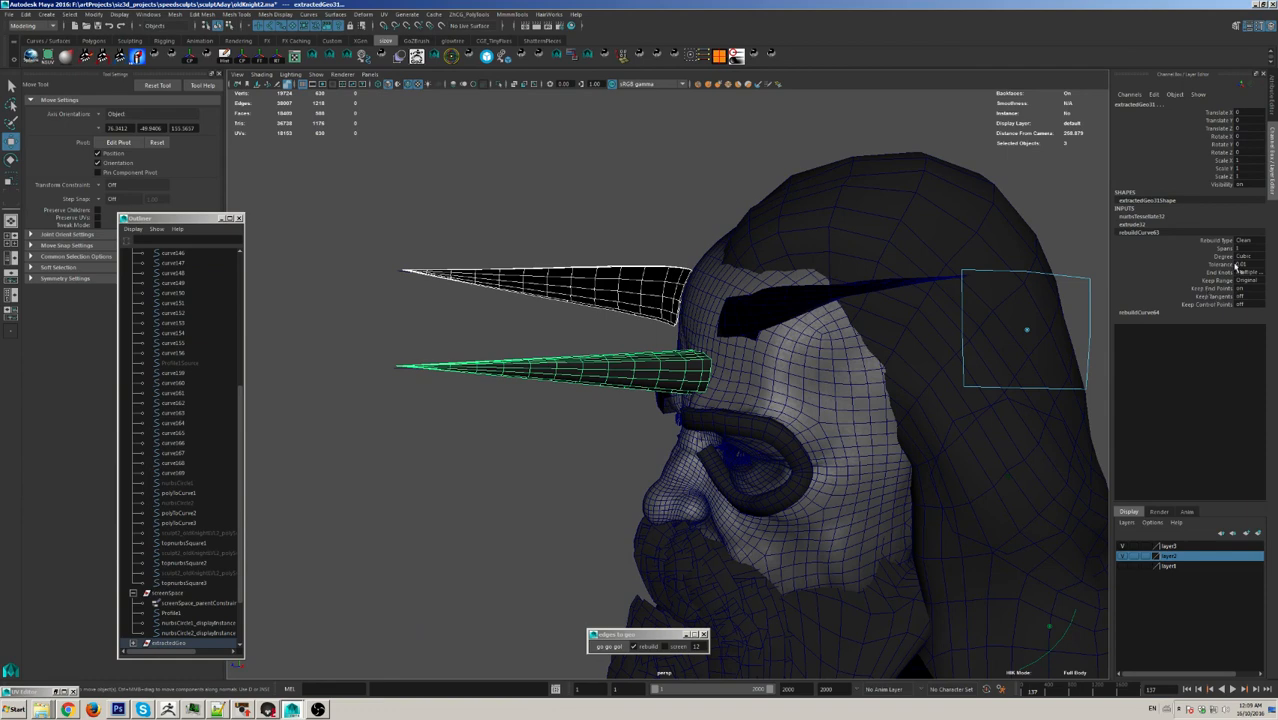
{"action": "left_click", "coordinate": [1247, 241]}
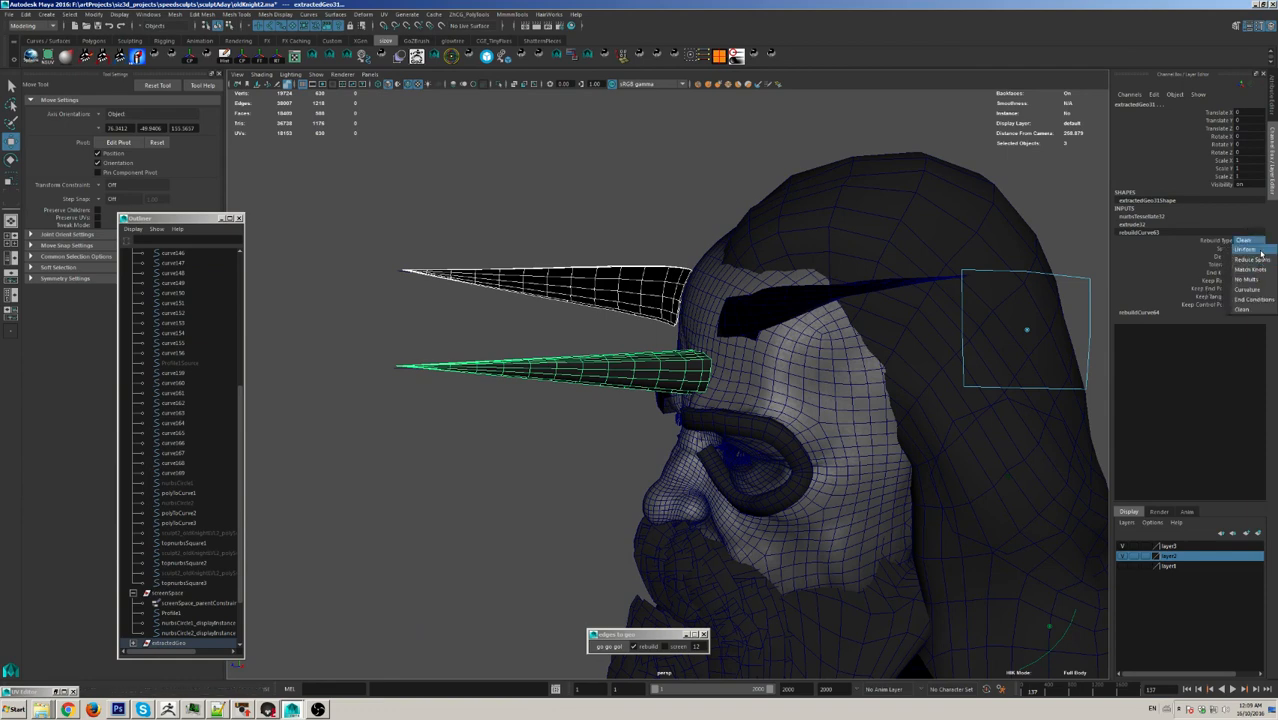
{"action": "left_click", "coordinate": [1259, 252]}
{"action": "left_click", "coordinate": [1248, 241]}
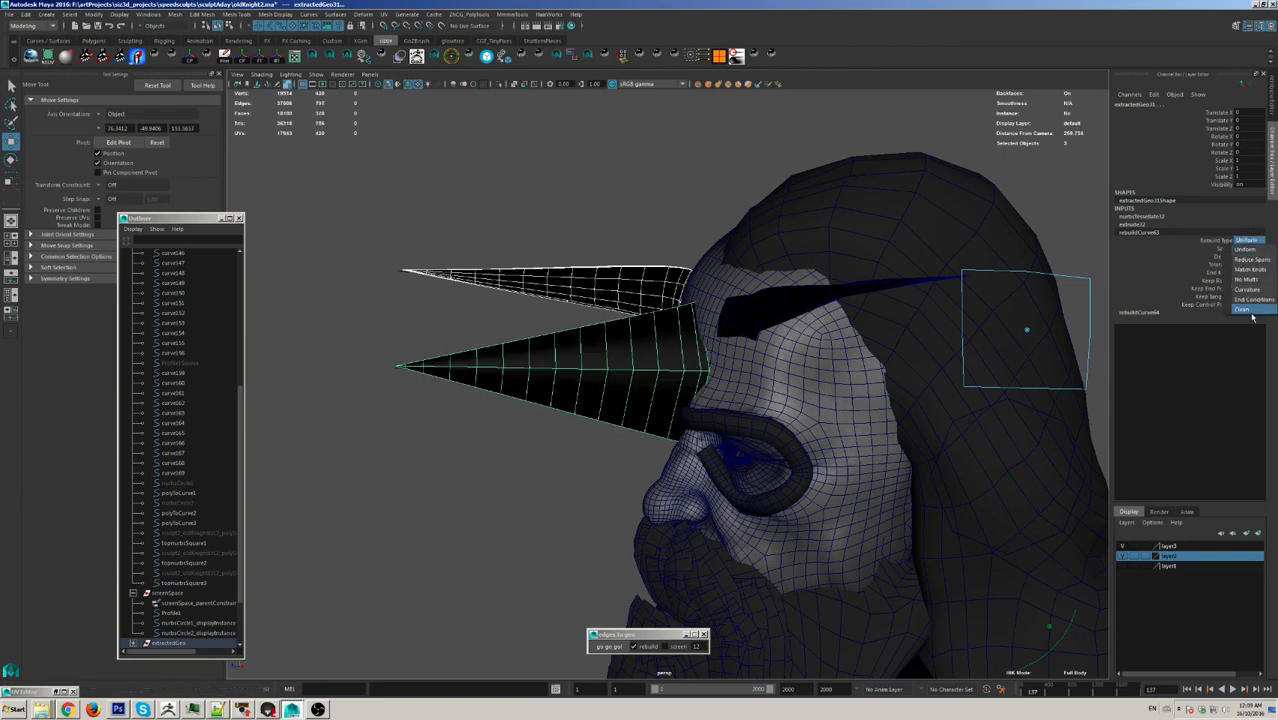
{"action": "left_click", "coordinate": [1265, 251]}
{"action": "left_click", "coordinate": [1220, 248]}
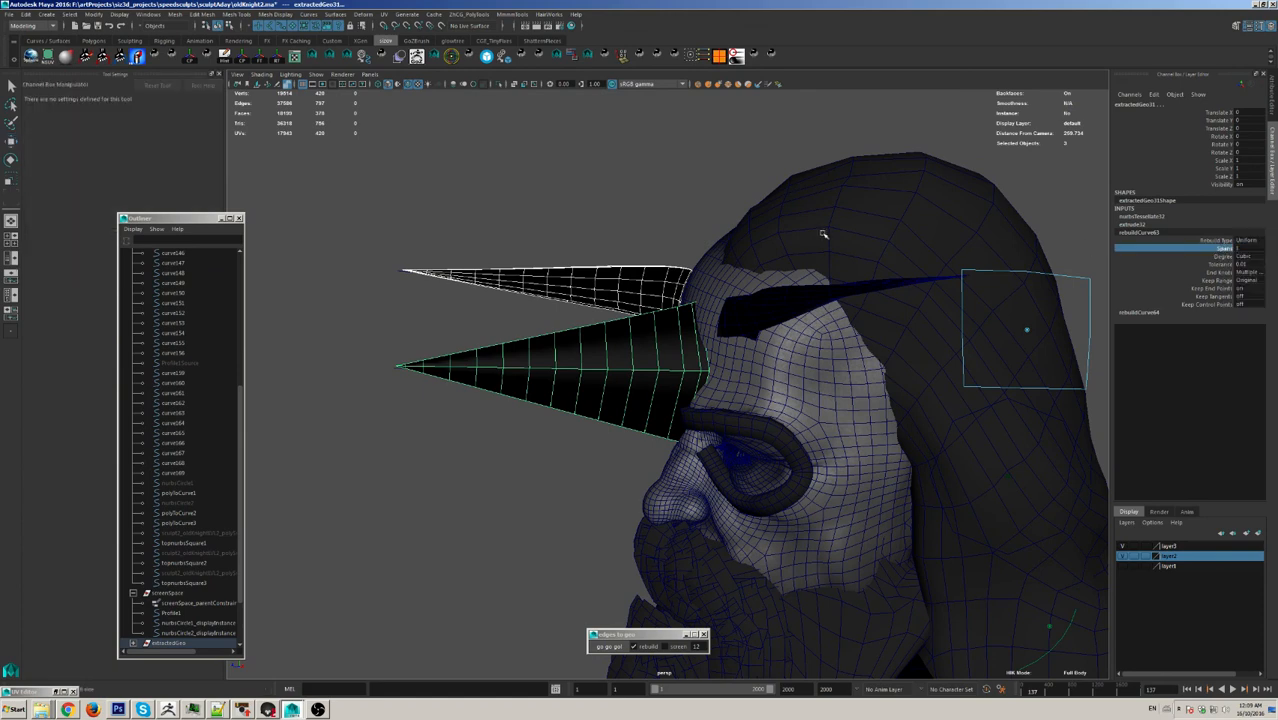
{"action": "middle_click_drag", "start_coordinate": [822, 232], "coordinate": [852, 259]}
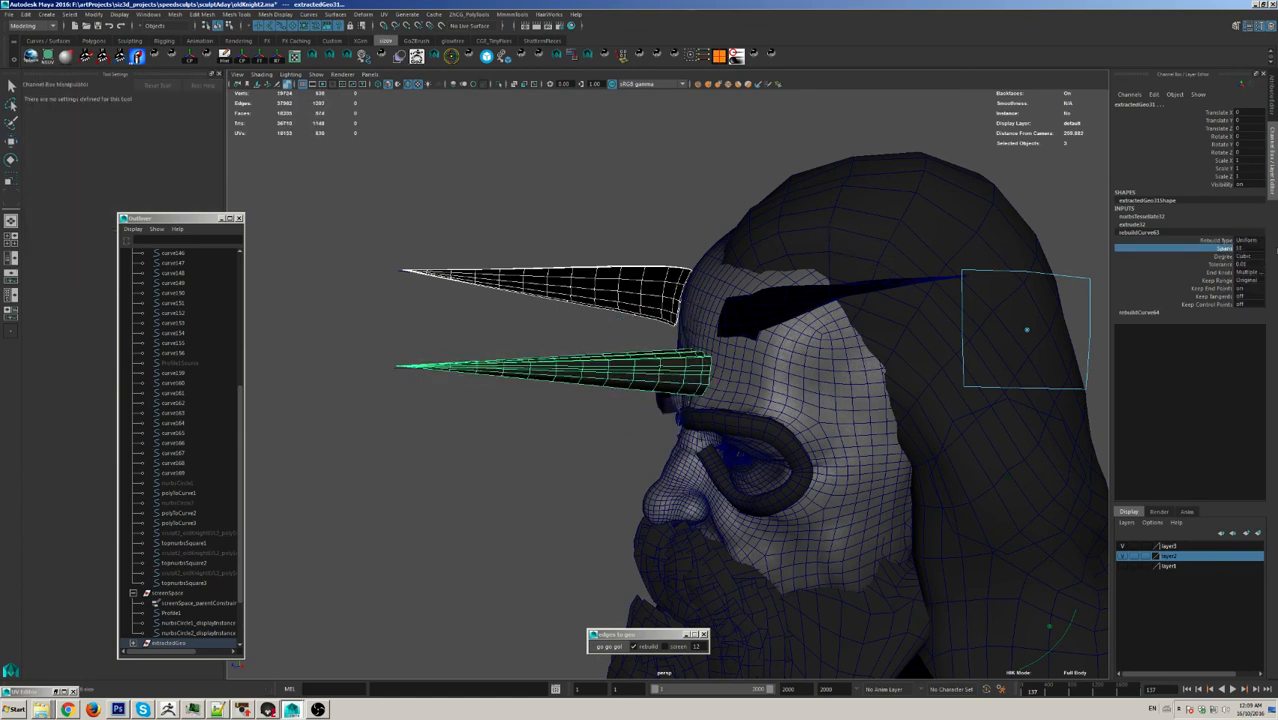
Step: Try the Curvature and Uniform rebuild types with 1 span on the horn's profile curve, and return its Rebuild Type to Clean
{"action": "left_click", "coordinate": [1250, 241]}
{"action": "left_click", "coordinate": [1252, 295]}
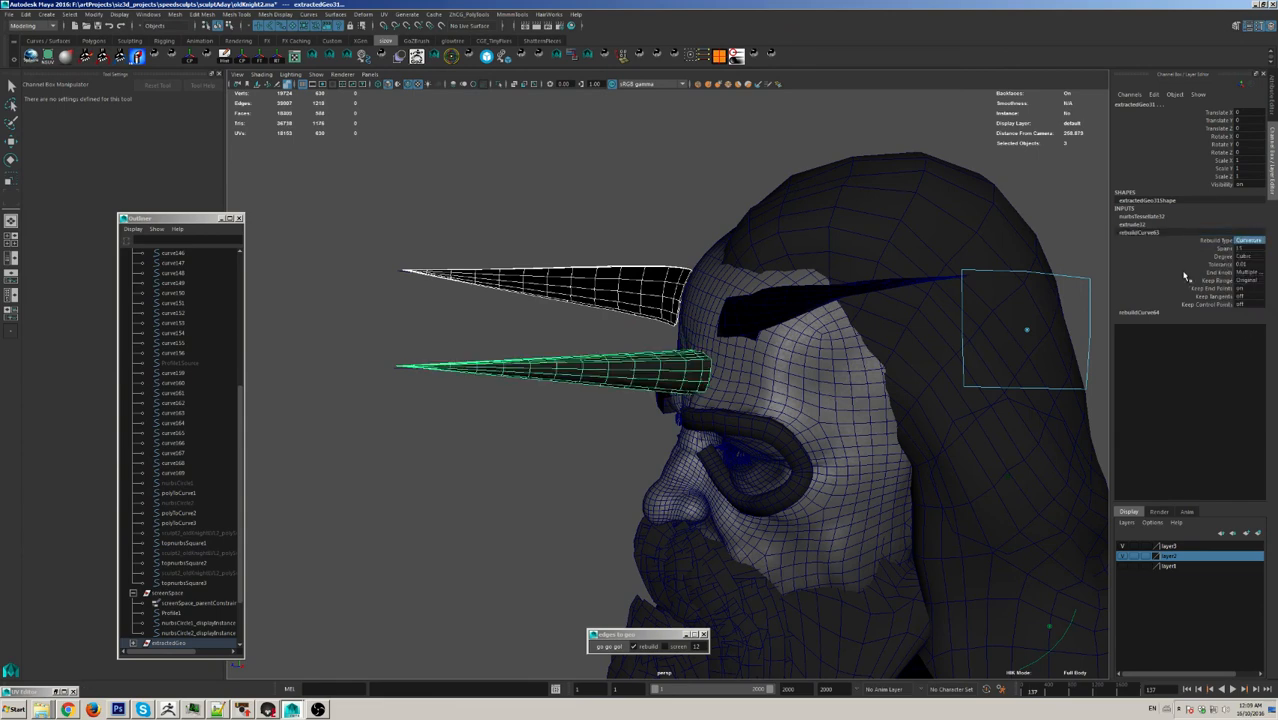
{"action": "left_click", "coordinate": [1224, 249]}
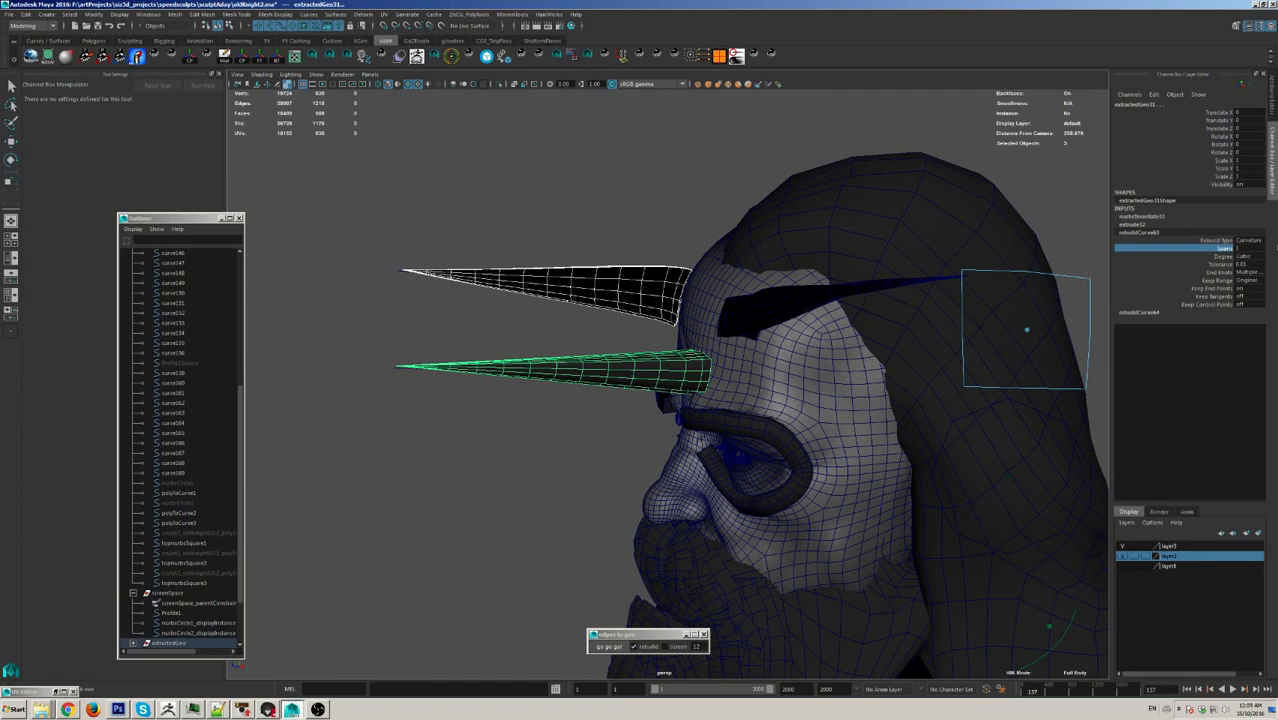
{"action": "left_click", "coordinate": [1246, 241]}
{"action": "left_click", "coordinate": [1222, 250]}
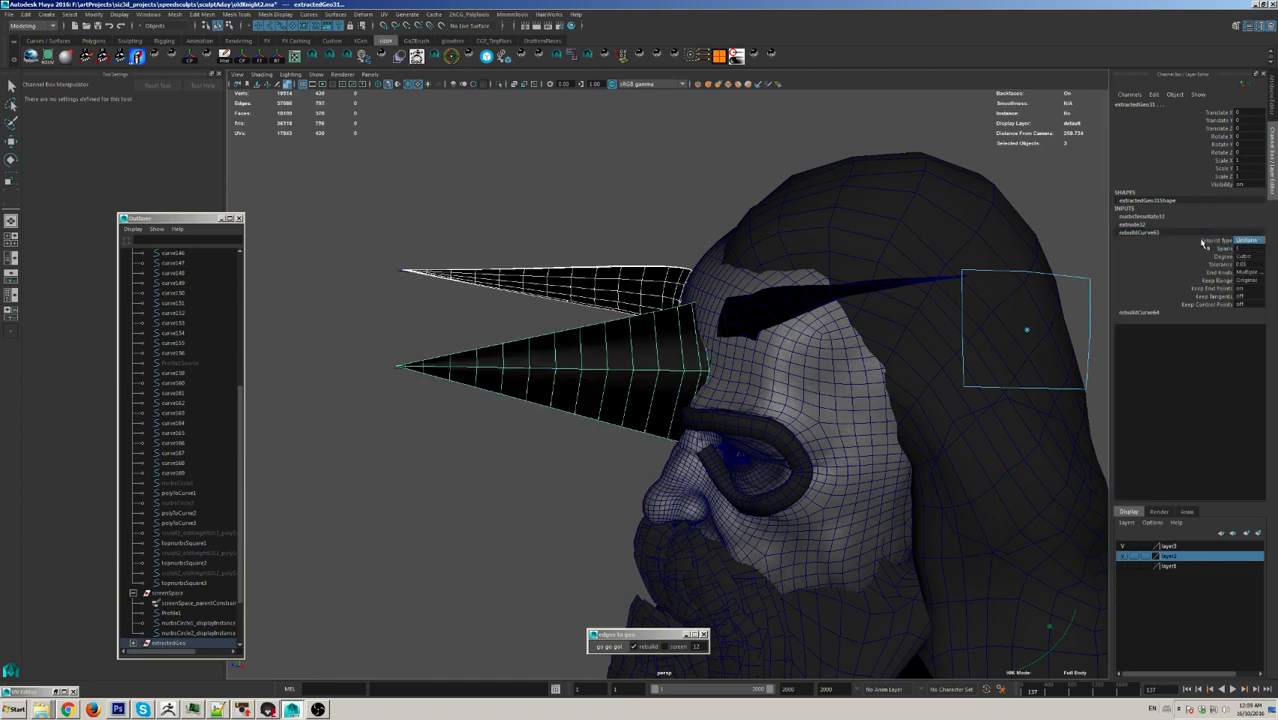
{"action": "left_click", "coordinate": [1246, 241]}
{"action": "left_click", "coordinate": [1250, 313]}
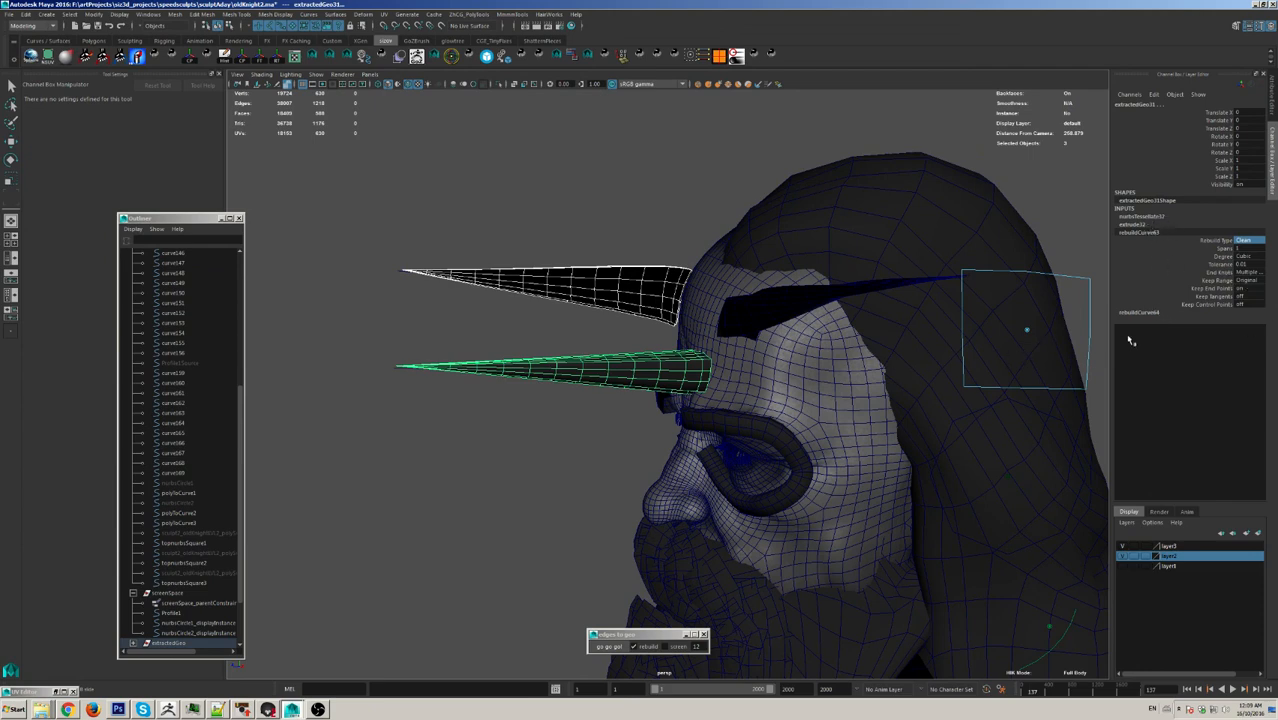
Step: Set the Rebuild Type of the lower horn's path curve to Uniform and increase its Spans for denser lengthwise divisions
{"action": "key", "text": "w"}
{"action": "left_click", "coordinate": [1255, 250]}
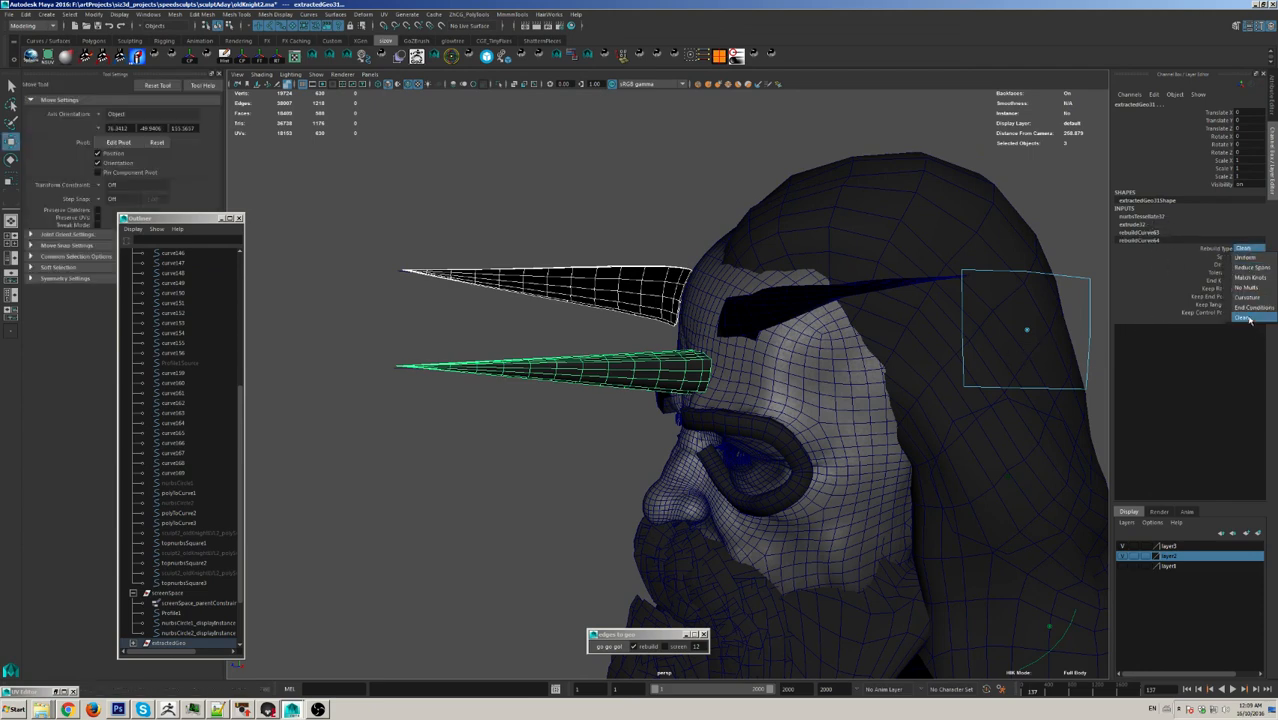
{"action": "left_click", "coordinate": [1254, 258]}
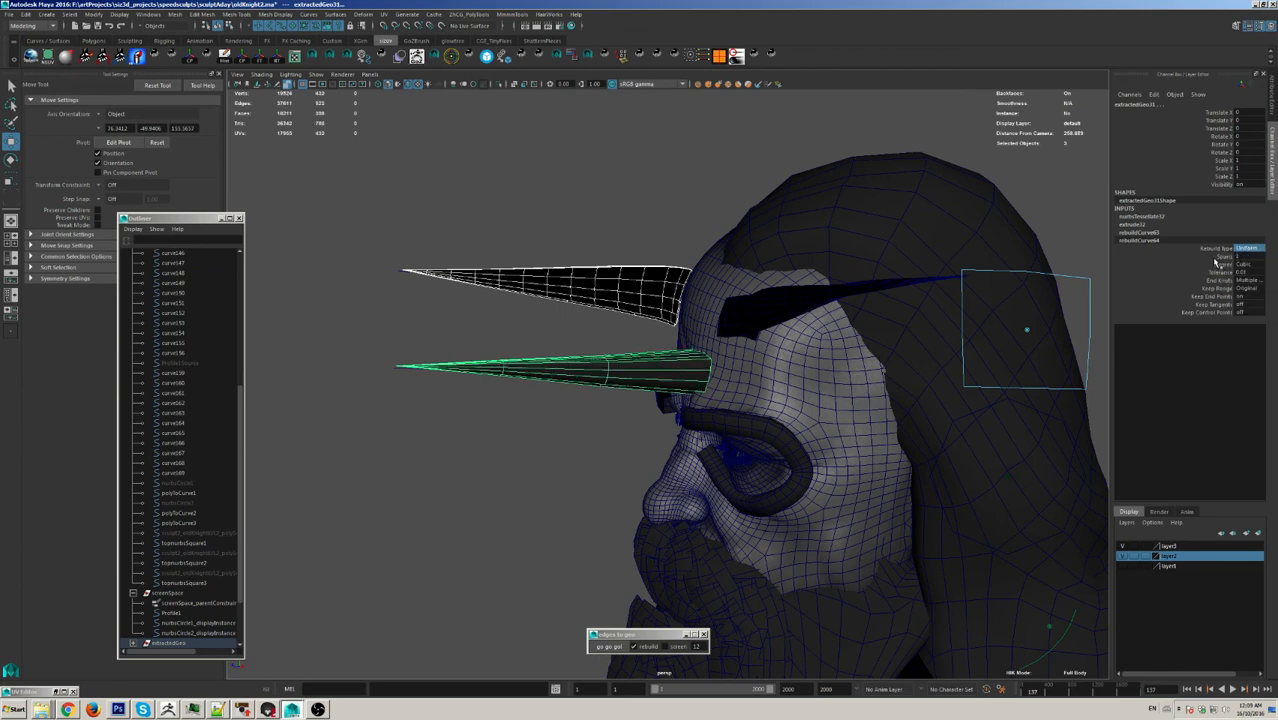
{"action": "left_click", "coordinate": [1224, 257]}
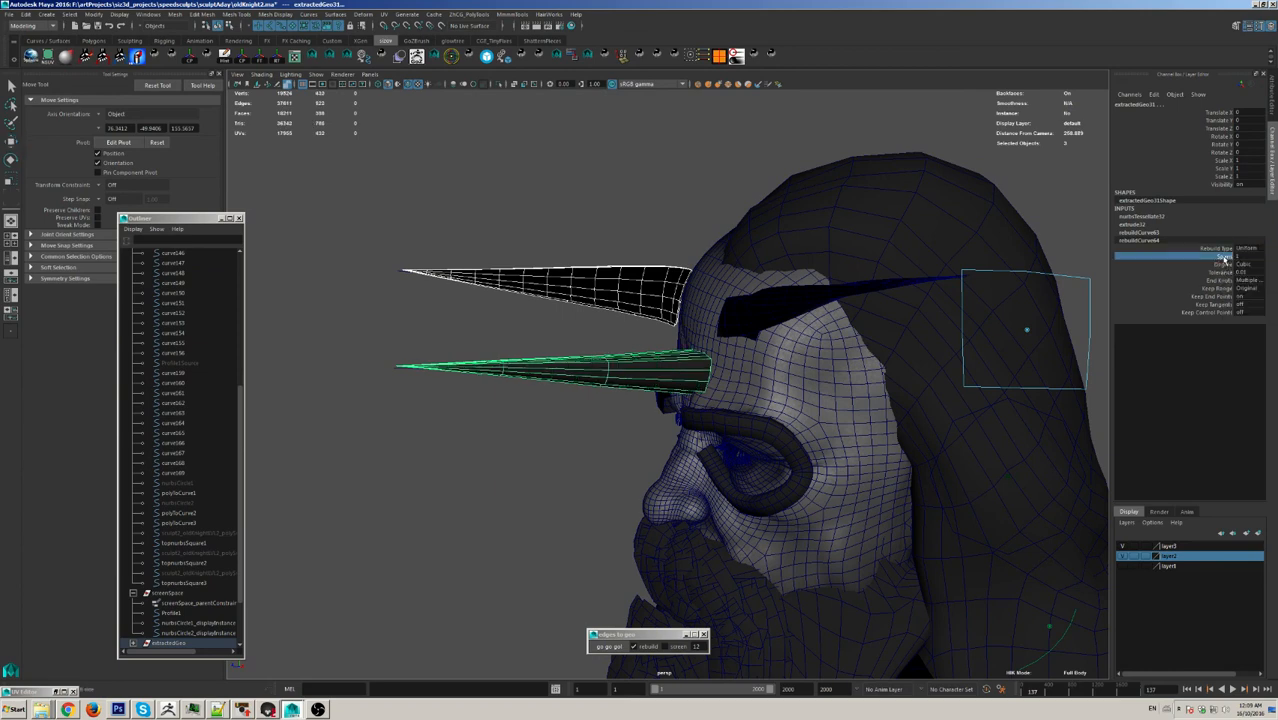
{"action": "middle_click_drag", "start_coordinate": [800, 222], "coordinate": [872, 230]}
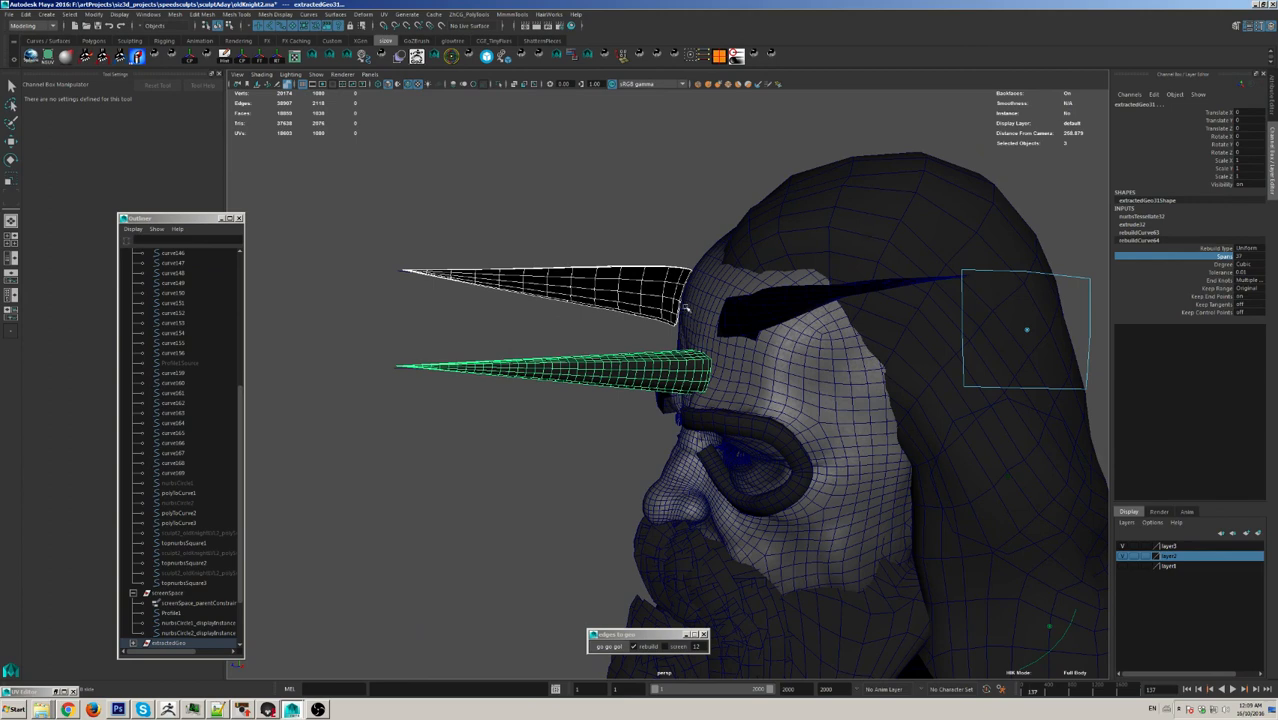
Step: Select the path curve of the lower forehead horn and move its tip control points downward to bend the horn
{"action": "key", "text": "w"}
{"action": "left_click", "coordinate": [393, 370]}
{"action": "left_click", "coordinate": [396, 370]}
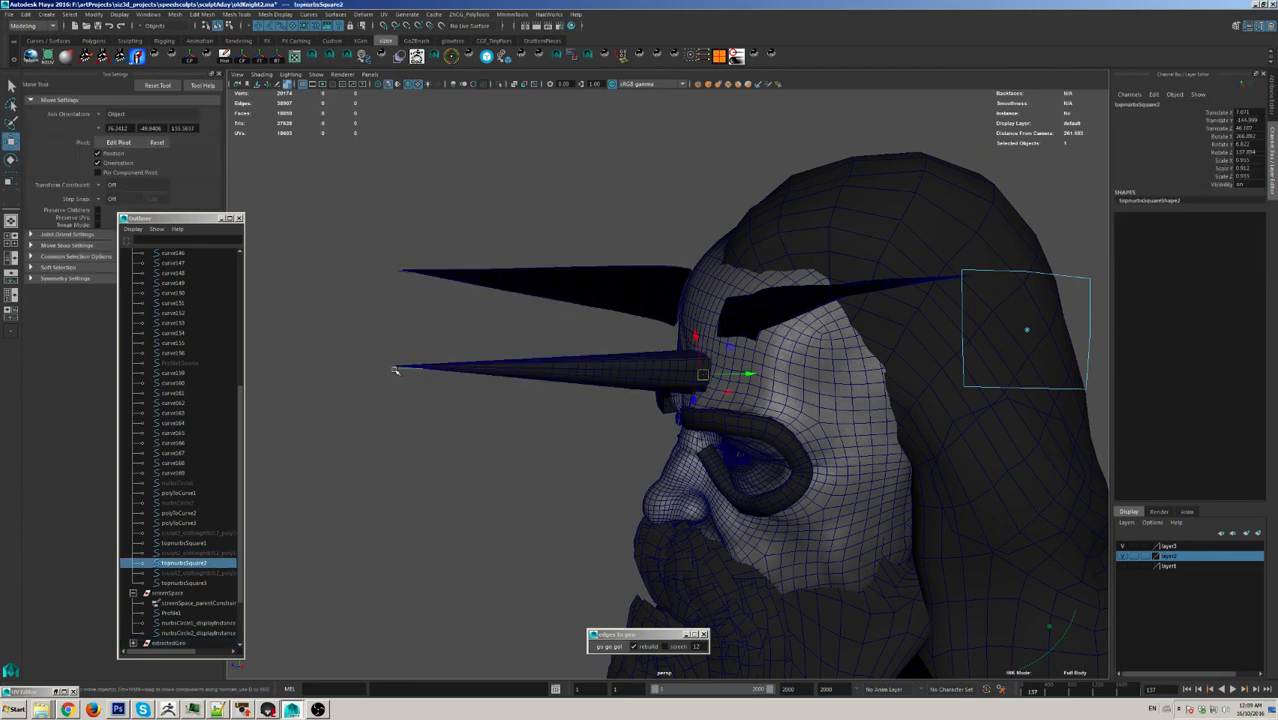
{"action": "left_click", "coordinate": [392, 369]}
{"action": "left_click", "coordinate": [397, 367]}
{"action": "left_click_drag", "start_coordinate": [399, 365], "coordinate": [357, 484]}
{"action": "key", "text": "ctrl+z"}
{"action": "left_click_drag", "start_coordinate": [410, 444], "coordinate": [440, 612]}
Step: Reposition more control points along the lower horn's path curve to shape the horn into a winding, hooked form
{"action": "left_click_drag", "start_coordinate": [538, 467], "coordinate": [311, 386], "text": "alt"}
{"action": "left_click", "coordinate": [436, 450]}
{"action": "left_click_drag", "start_coordinate": [468, 297], "coordinate": [655, 459]}
{"action": "scroll", "coordinate": [504, 413], "scroll_direction": "down", "scroll_amount": 3}
{"action": "scroll", "coordinate": [881, 445], "scroll_direction": "up", "scroll_amount": 3}
{"action": "scroll", "coordinate": [882, 438], "scroll_direction": "up", "scroll_amount": 3}
{"action": "key", "text": "q"}
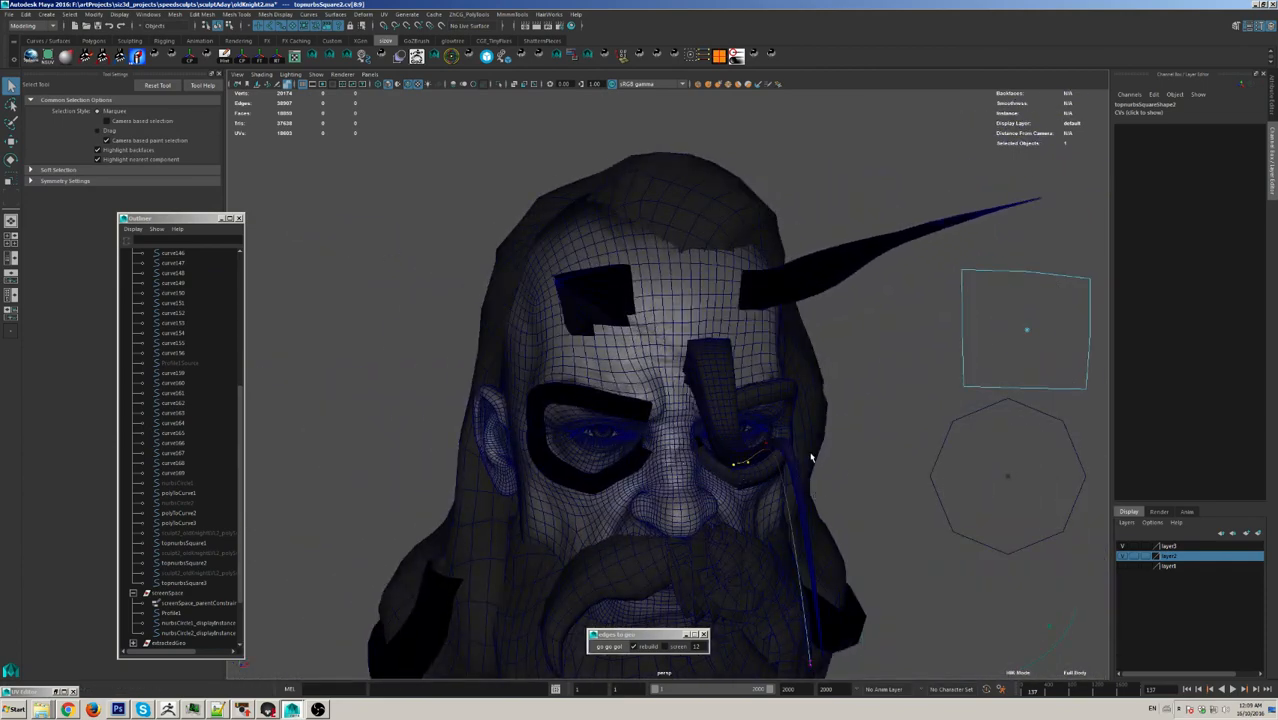
{"action": "mouse_move", "coordinate": [768, 470]}
{"action": "left_mouse_down", "text": "alt"}
{"action": "mouse_move", "coordinate": [690, 456]}
{"action": "mouse_move", "coordinate": [673, 488]}
{"action": "mouse_move", "coordinate": [616, 423]}
{"action": "mouse_move", "coordinate": [661, 544]}
{"action": "left_mouse_up", "text": "alt"}
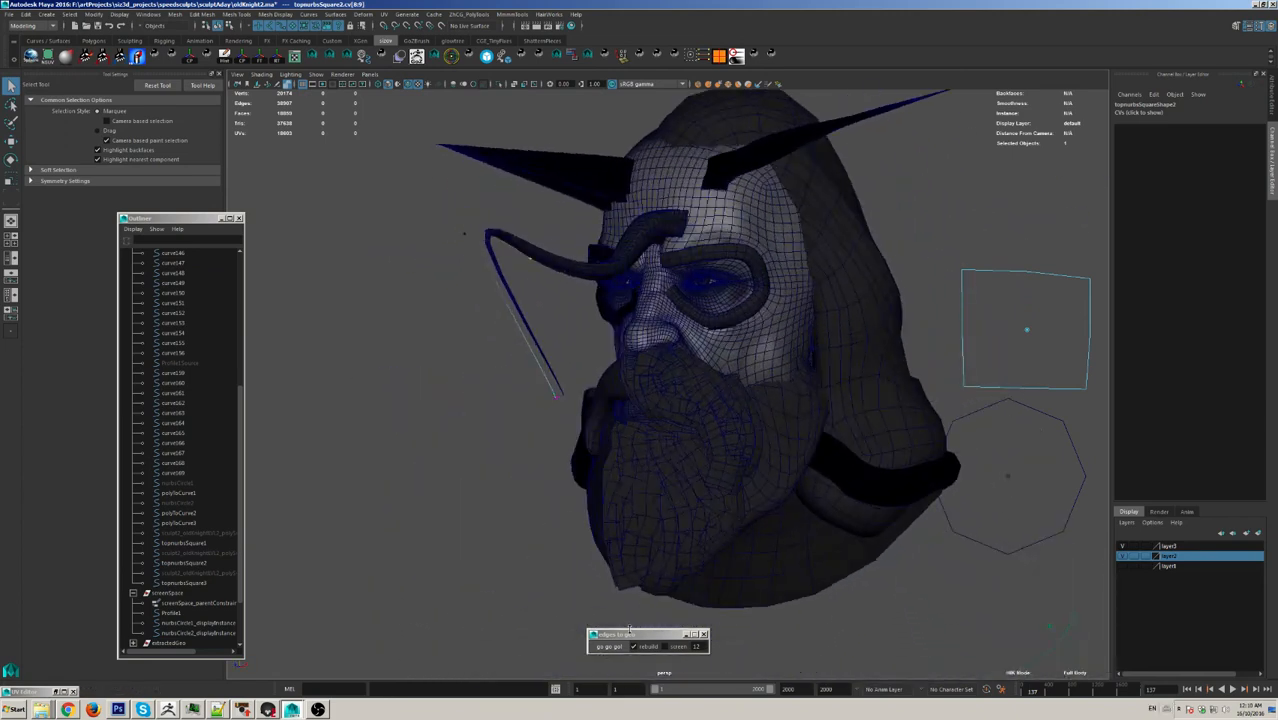